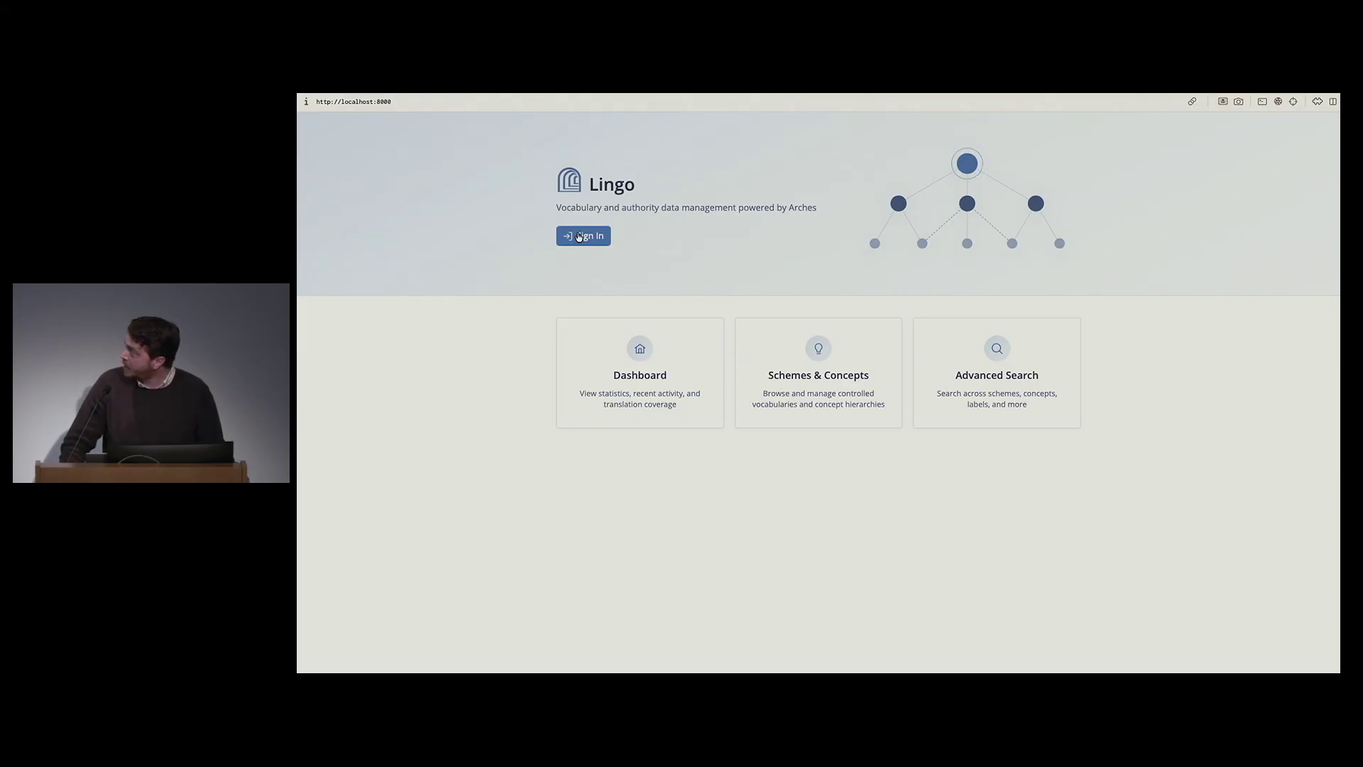
Step: Sign in to Lingo and open the Getty Art & Architecture Thesaurus (AAT) from the list of schemes
click(579, 236)
click(822, 339)
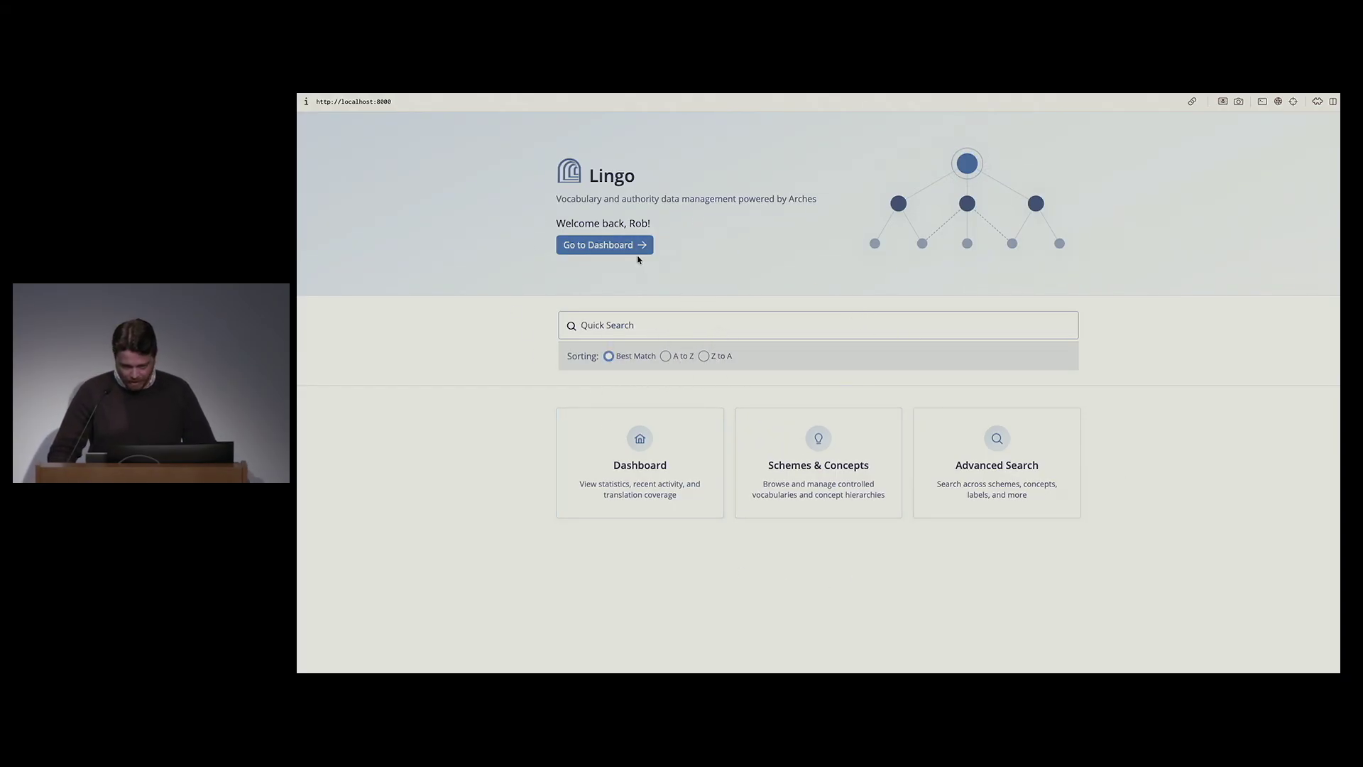
click(818, 446)
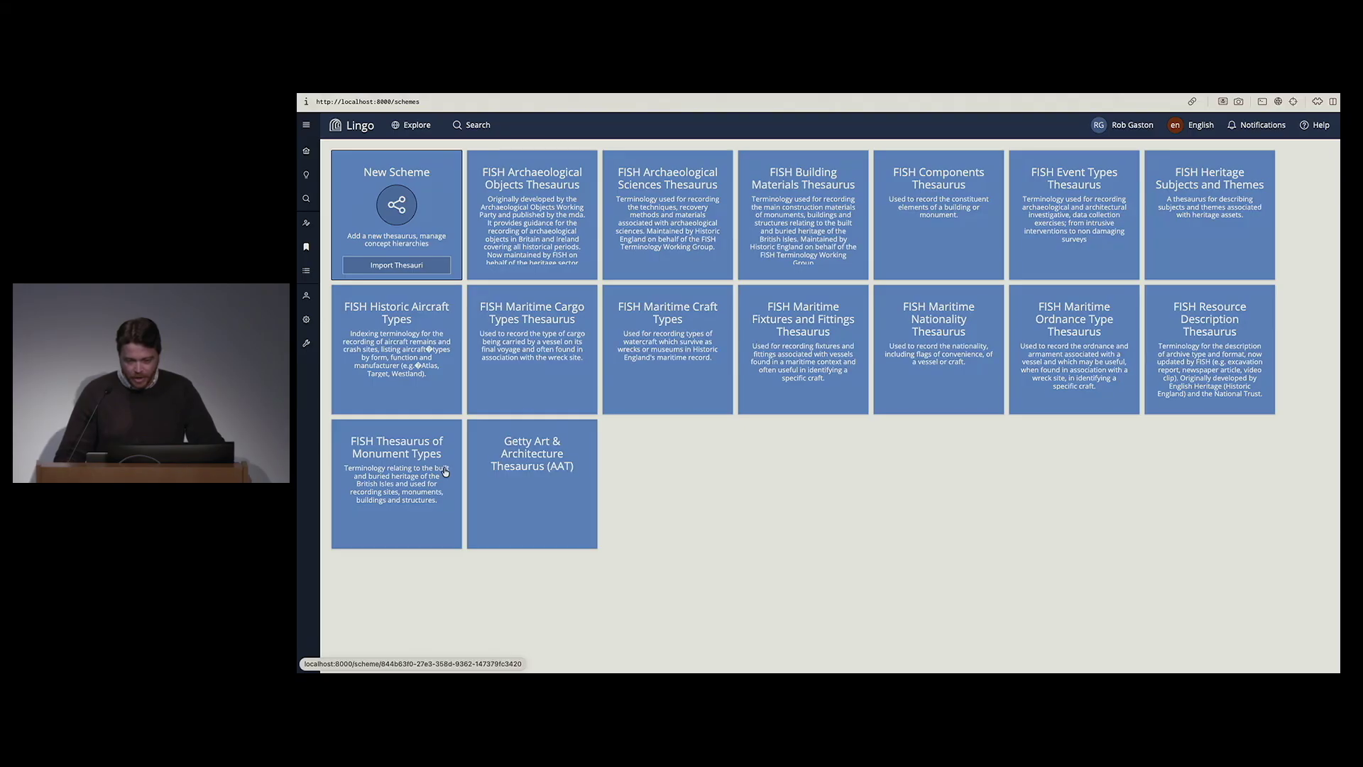
click(538, 463)
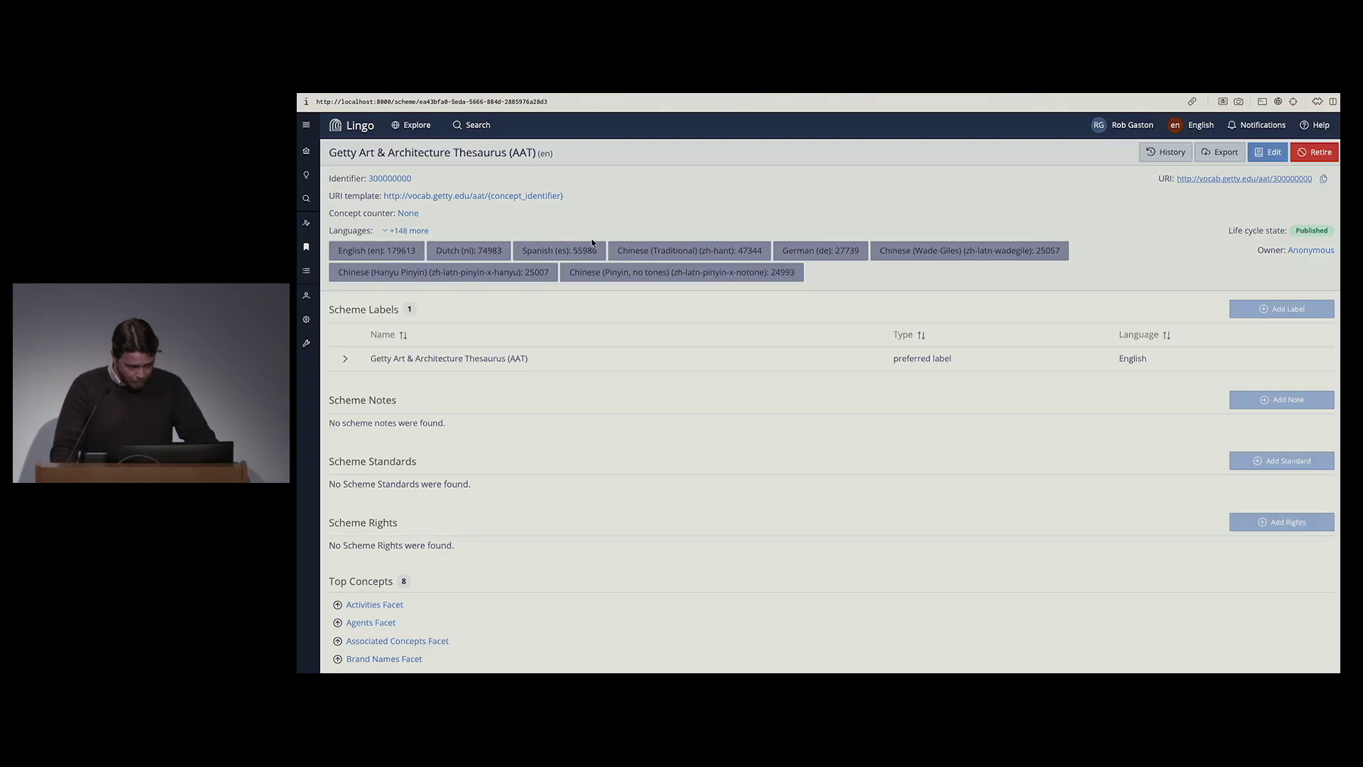
Step: Open the hierarchy explorer, expand FISH Archaeological Objects Thesaurus and its Agriculture And Subsistence branch, and collapse both
click(420, 128)
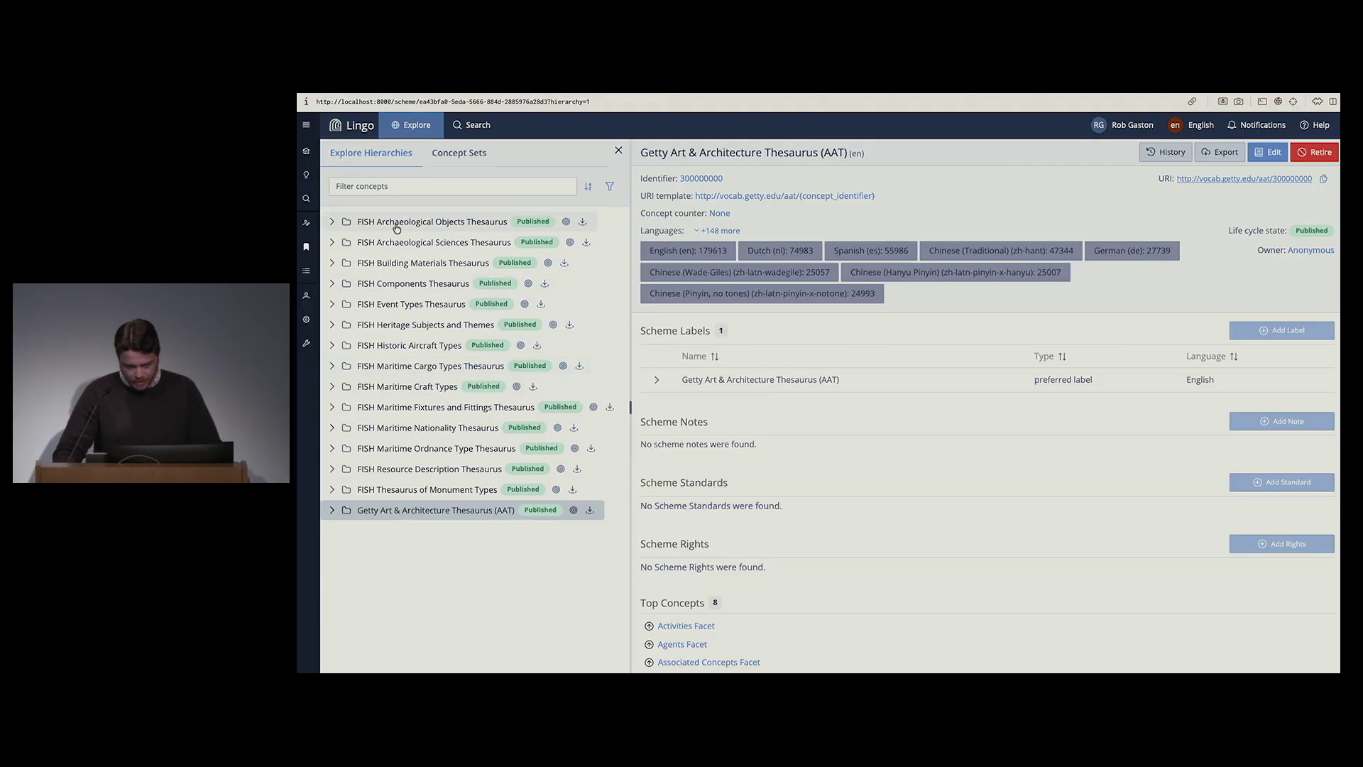
click(333, 222)
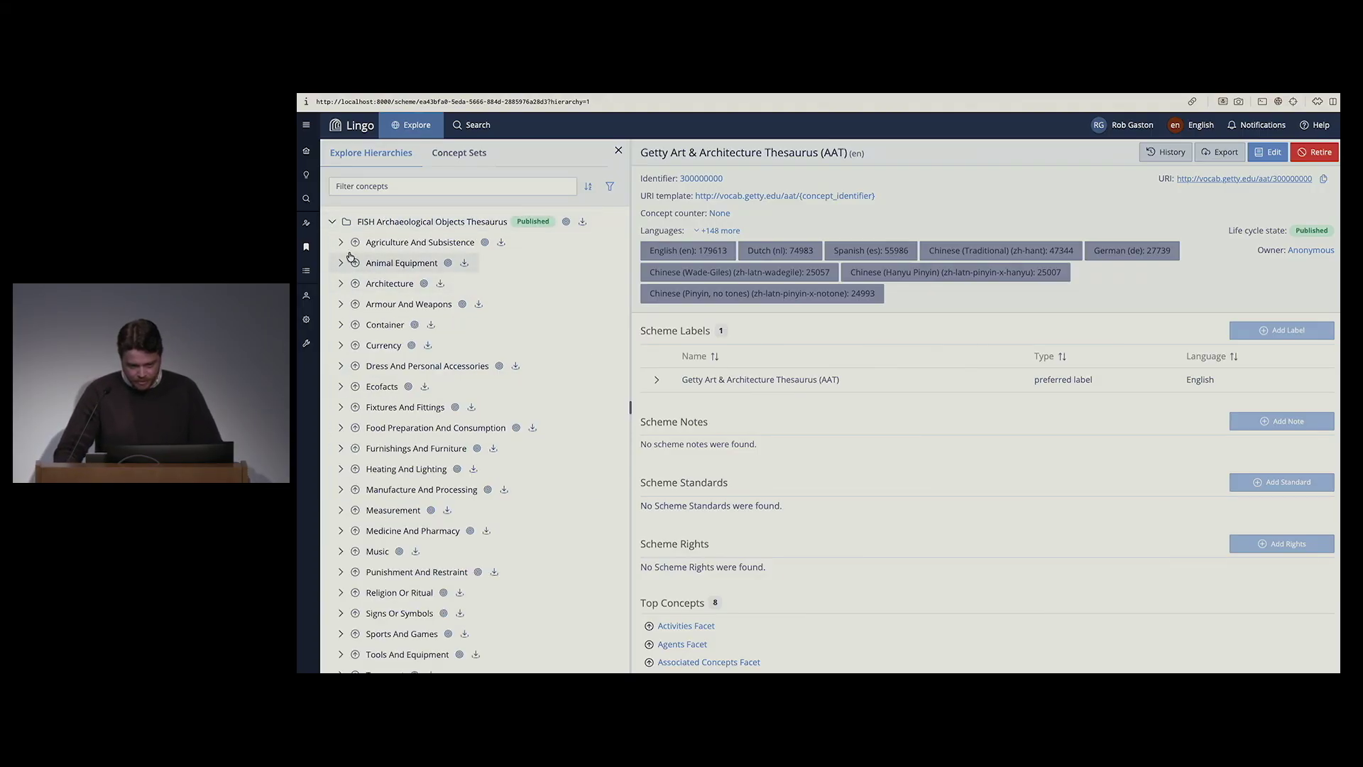
click(341, 243)
click(341, 243)
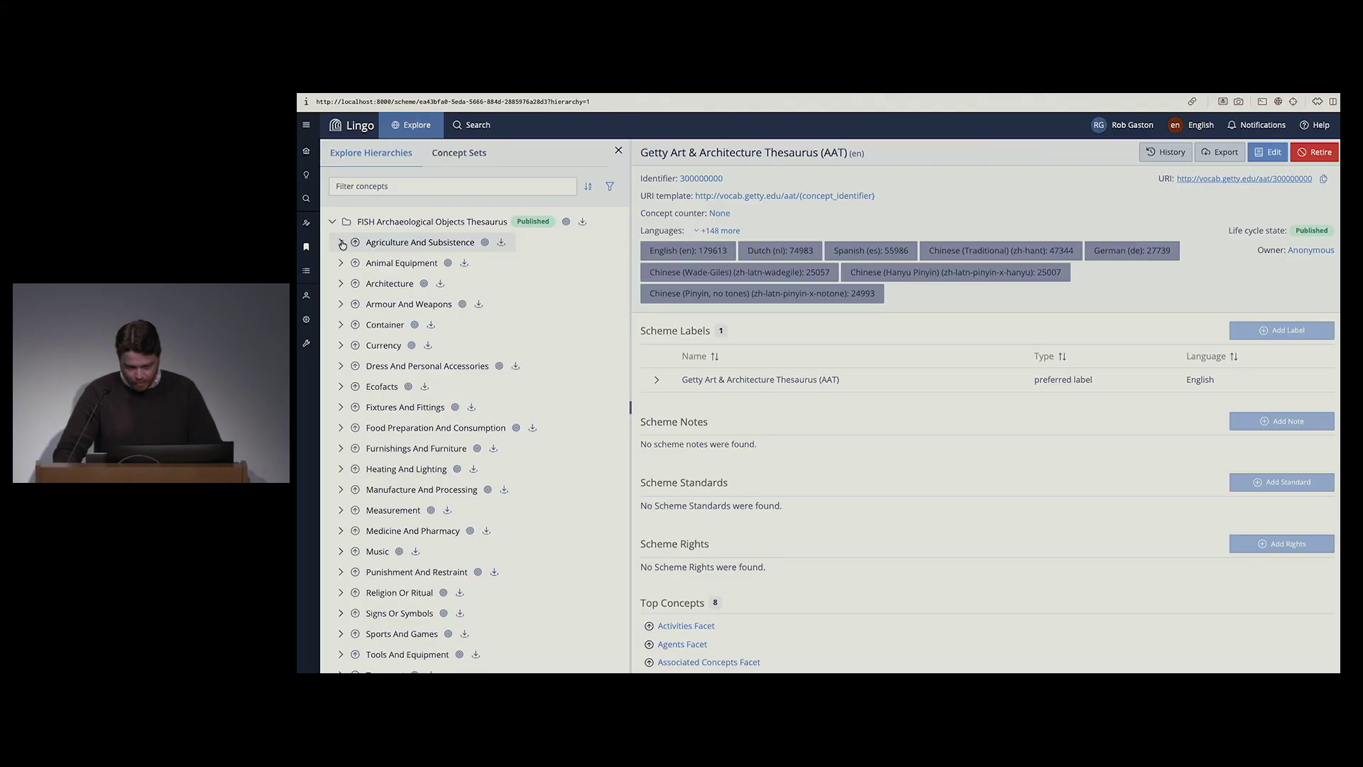
click(333, 223)
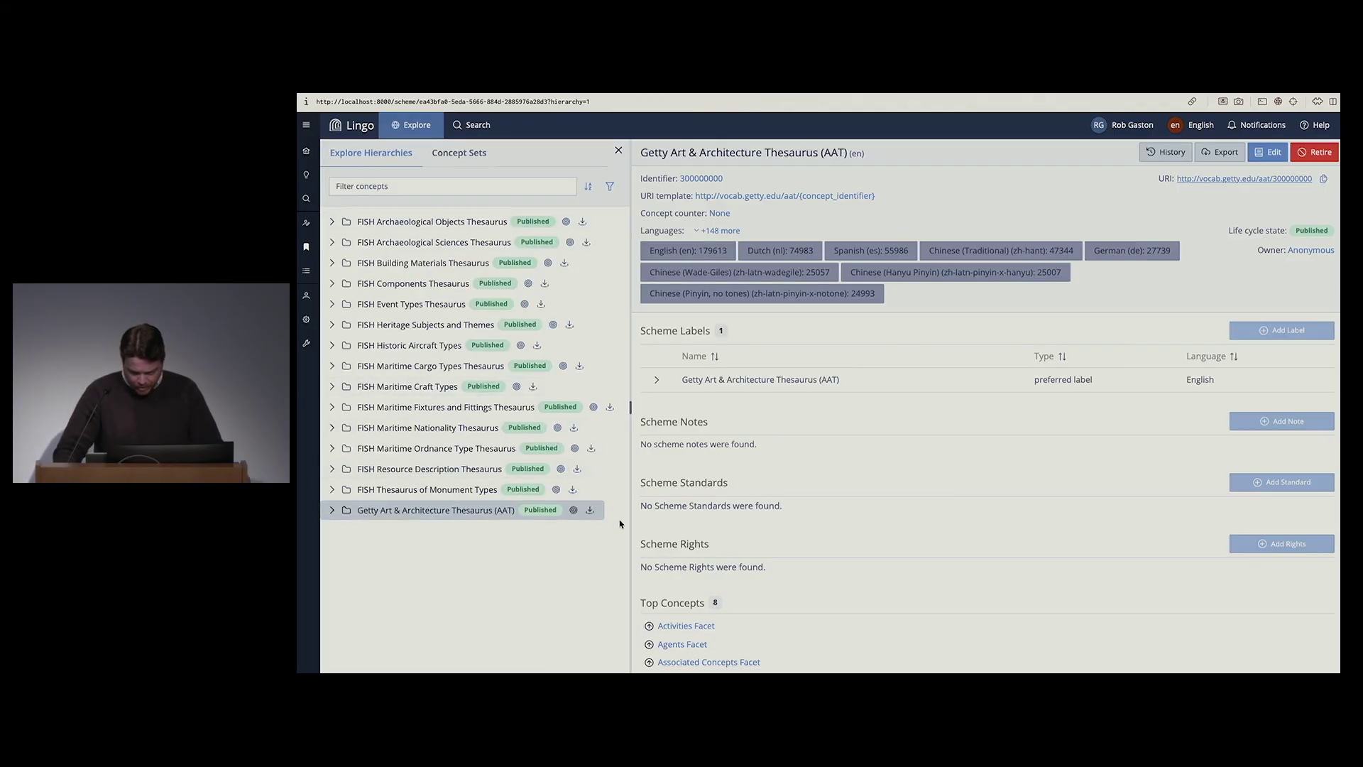
Step: Focus the hierarchy on the Getty AAT, browse Activities Facet through Disciplines to disciplines (concept), and collapse the facet
click(575, 511)
click(335, 223)
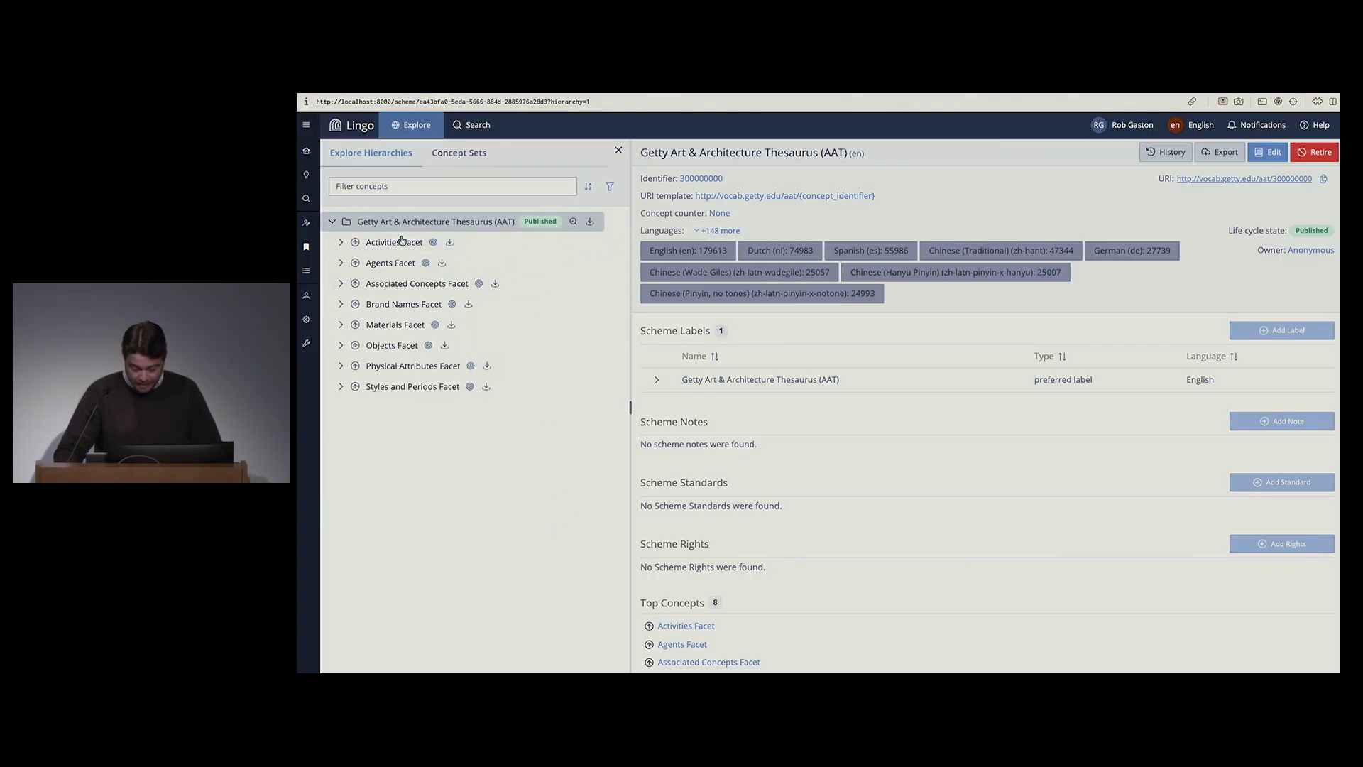
click(342, 243)
click(350, 284)
click(358, 304)
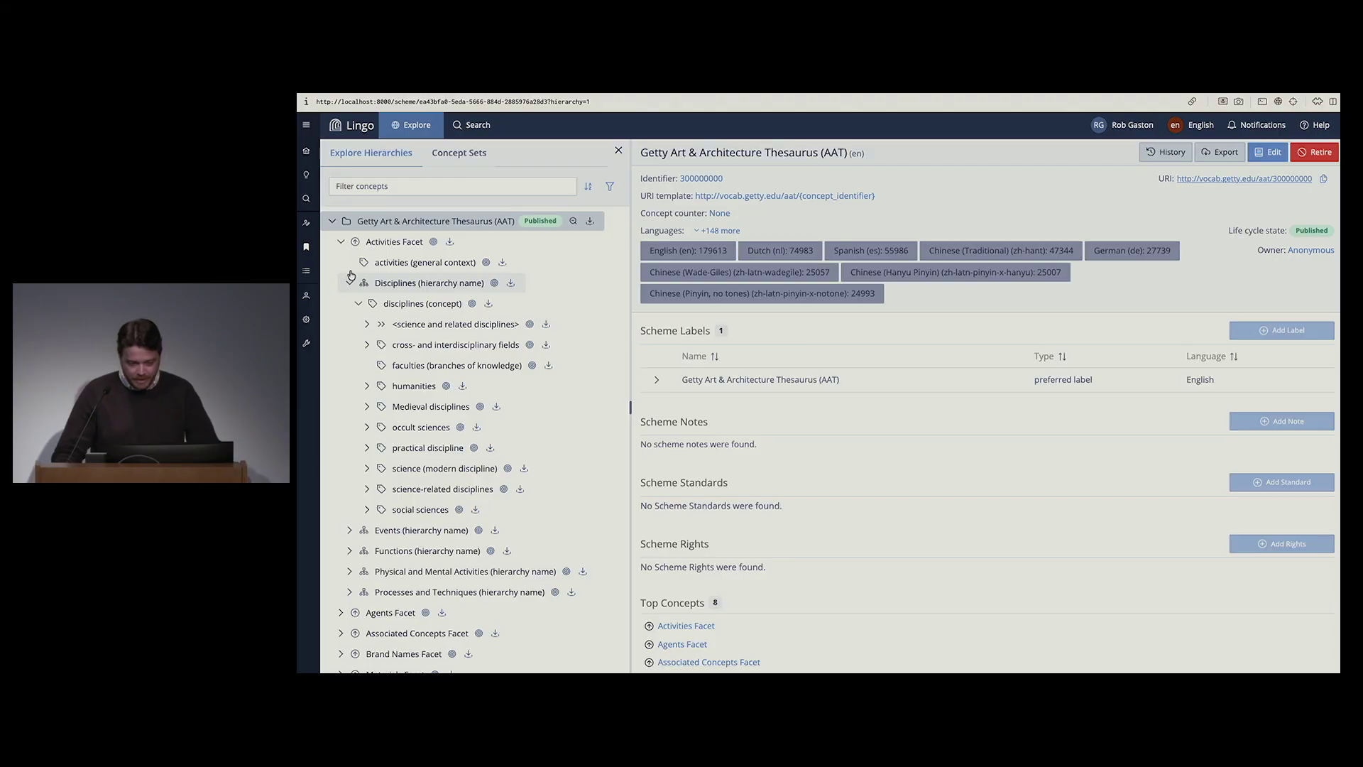
click(341, 242)
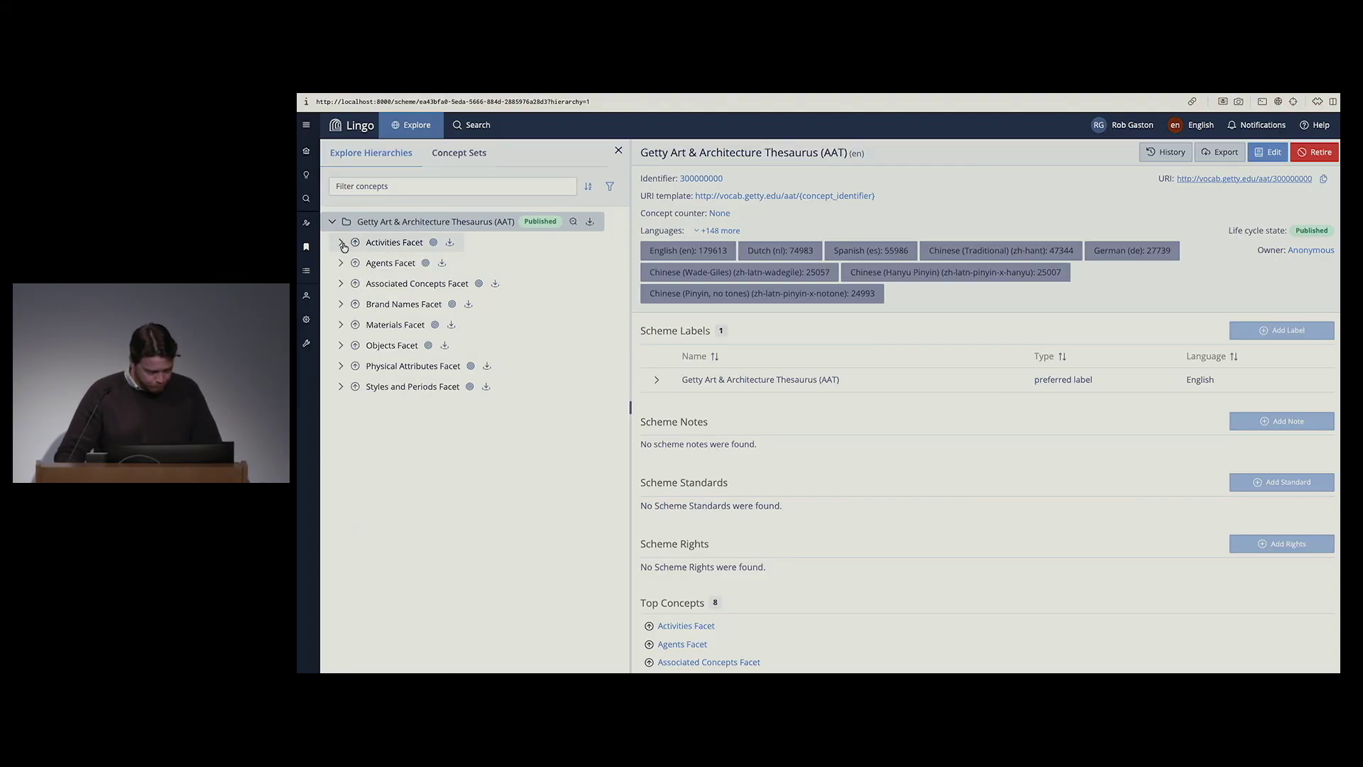
Step: Open the dashboard and examine the scheme, concept and label totals for all schemes
click(306, 151)
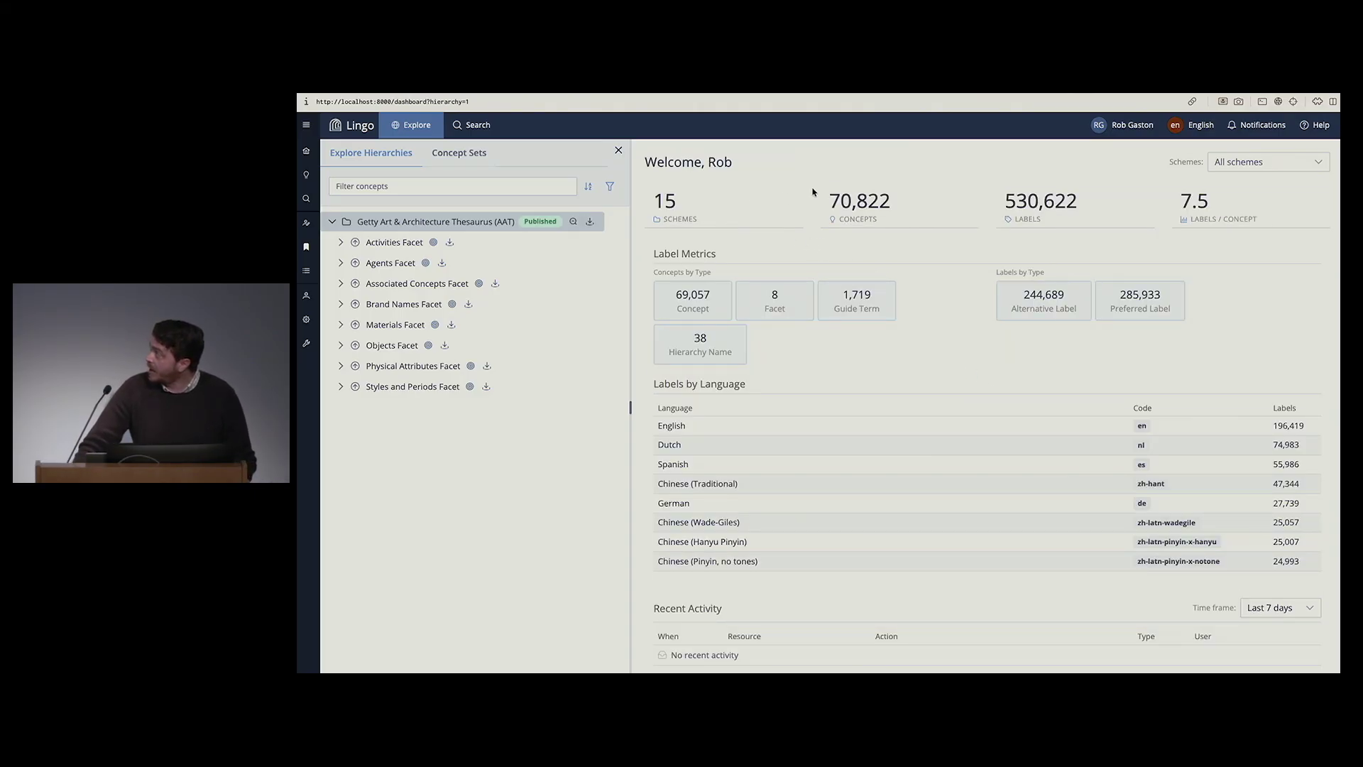
scroll(953, 206, down, 1)
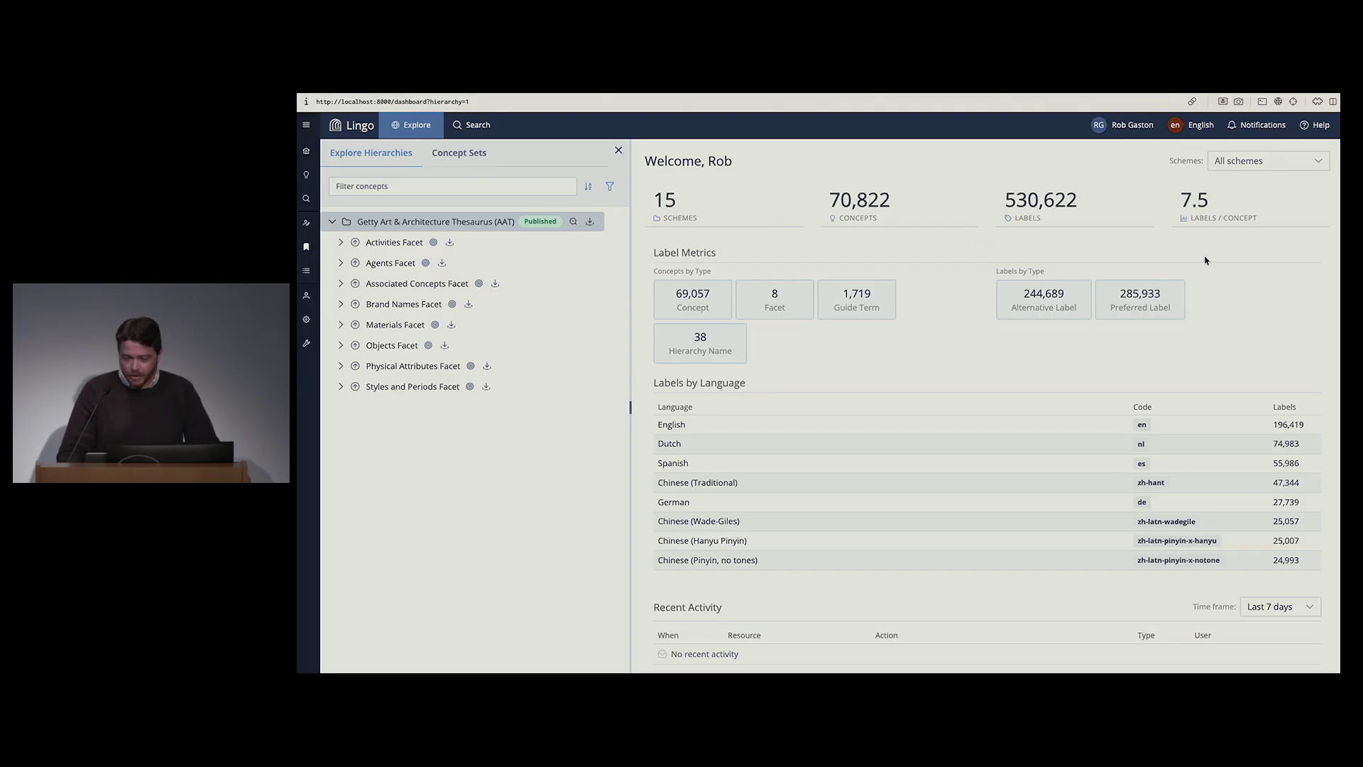
double_click(659, 201)
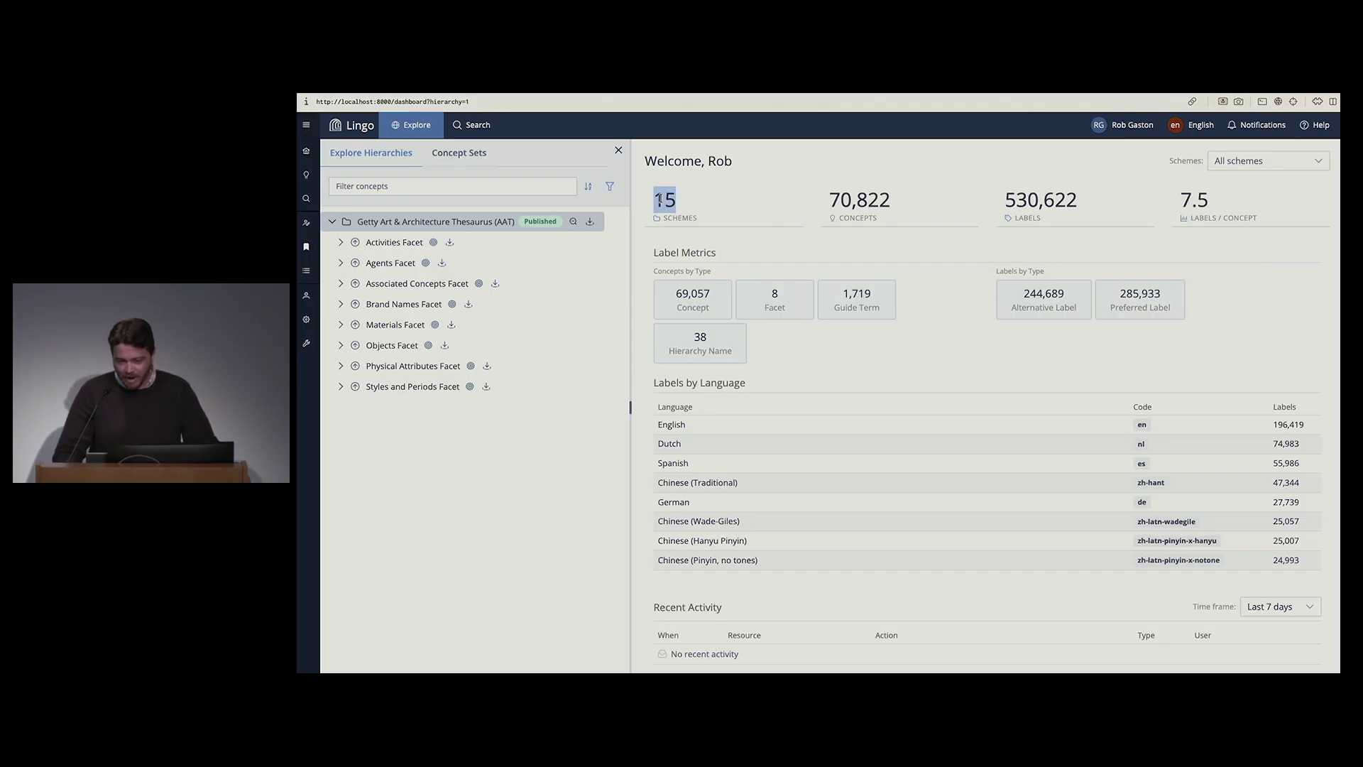
double_click(834, 199)
click(980, 207)
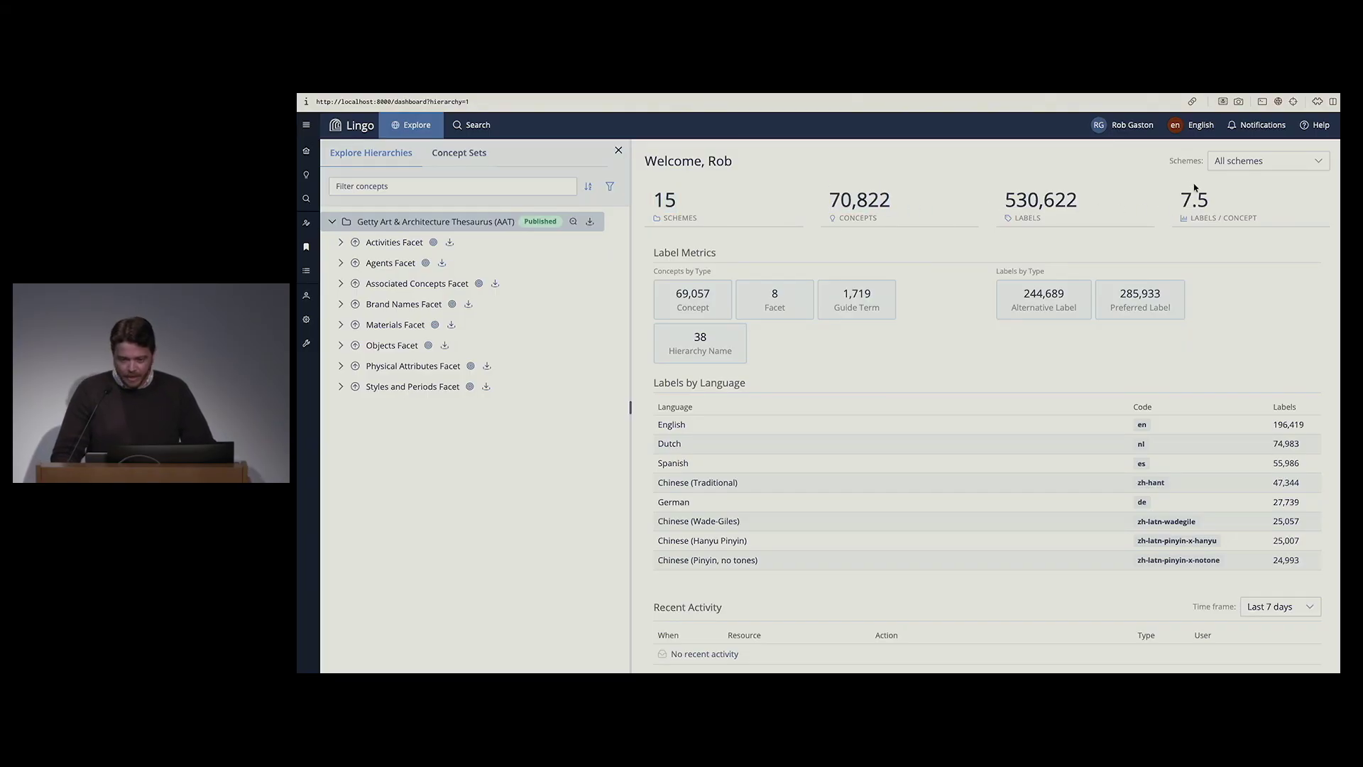
drag(1007, 200, 1096, 203)
click(1110, 206)
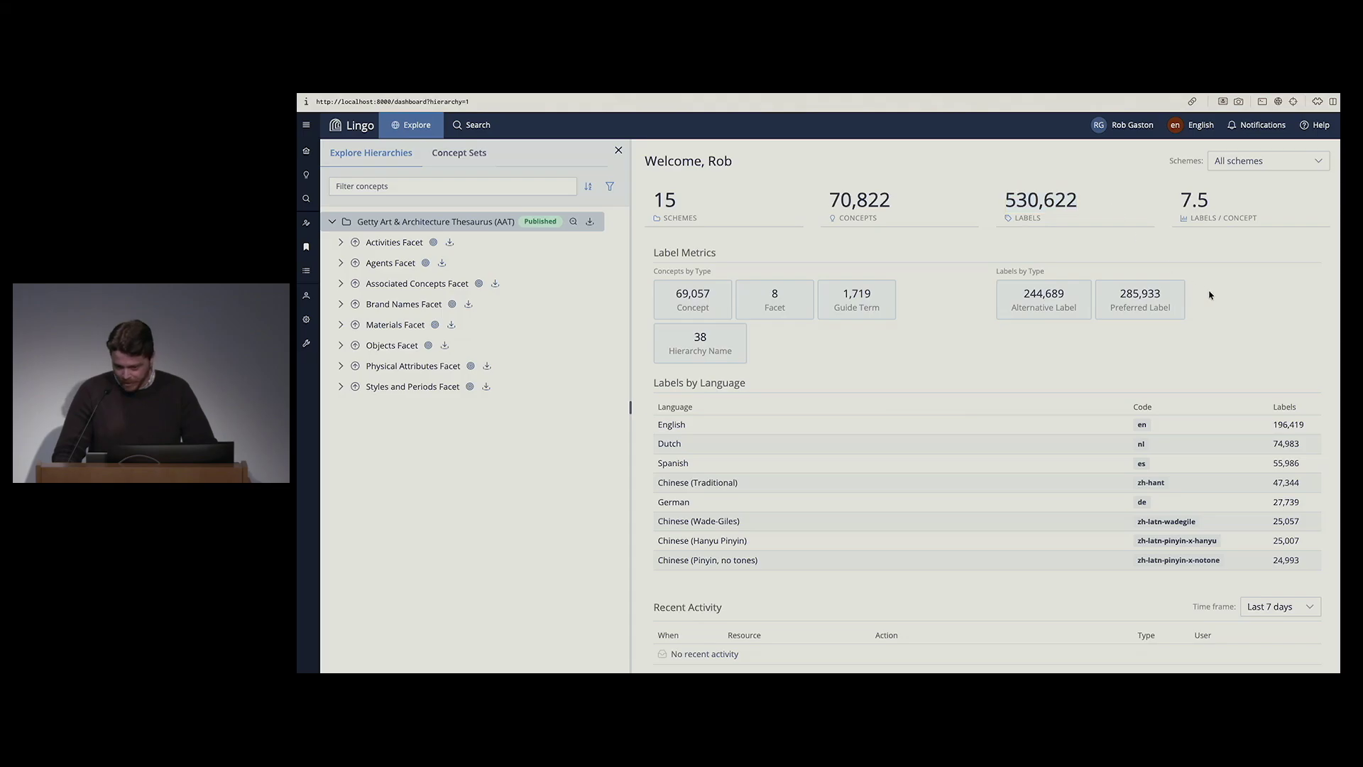
Step: Filter the dashboard statistics to the Getty Art & Architecture Thesaurus (AAT) and review its concept and label totals
click(1307, 167)
scroll(1207, 270, down, 5)
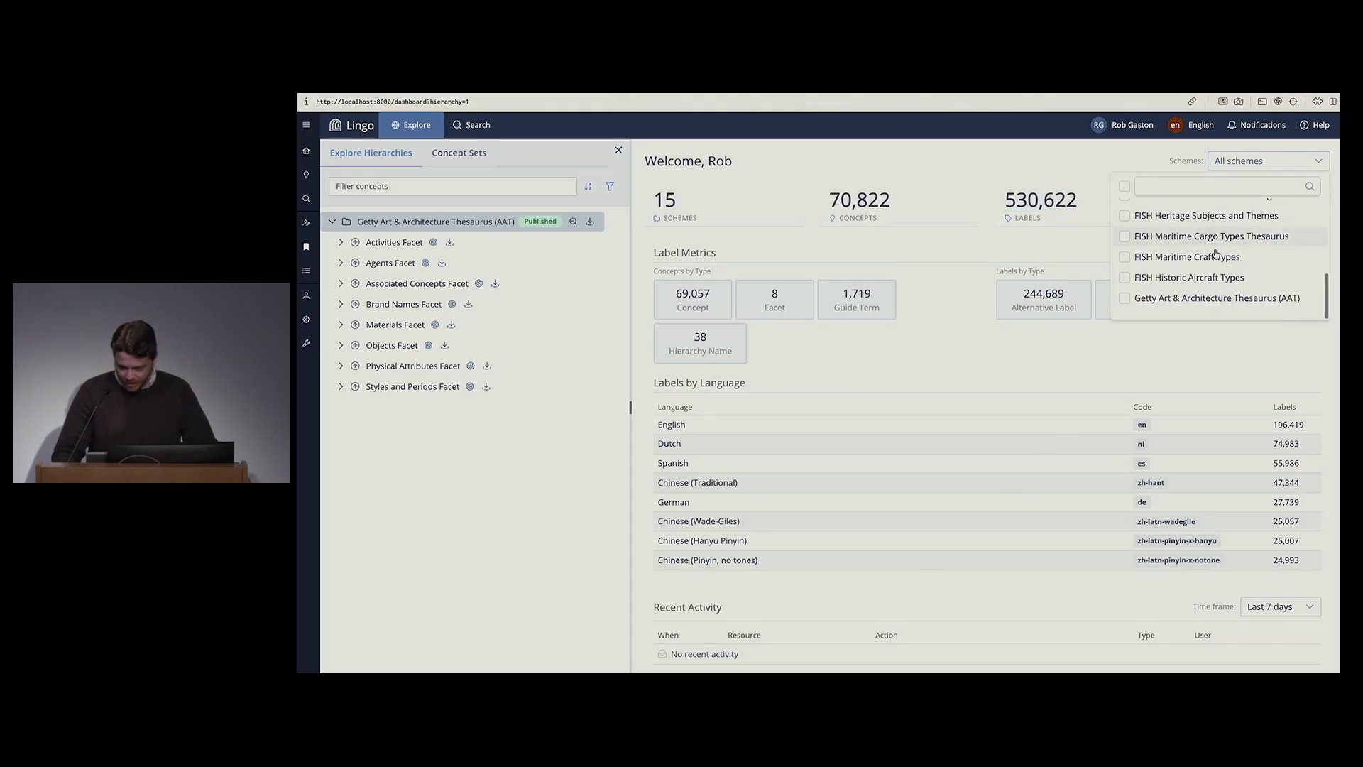
click(1172, 309)
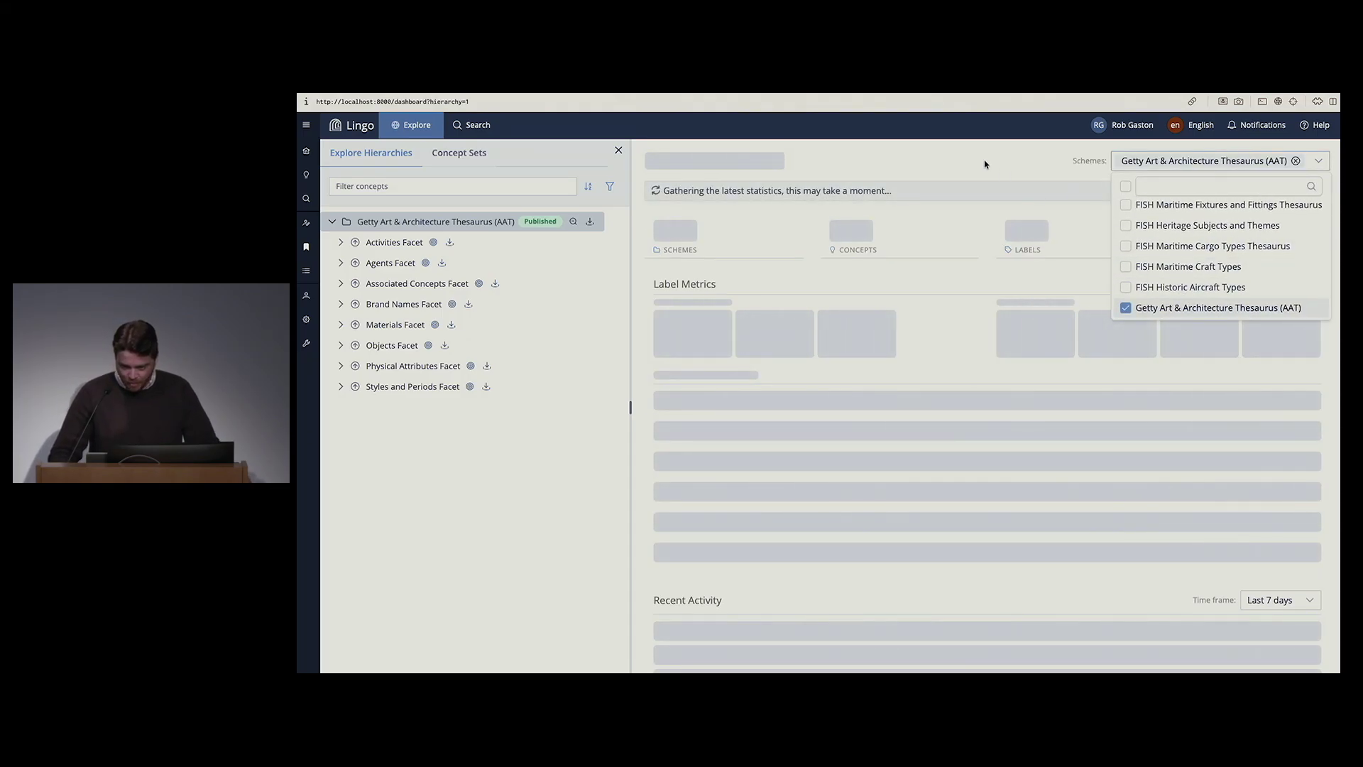
click(1014, 220)
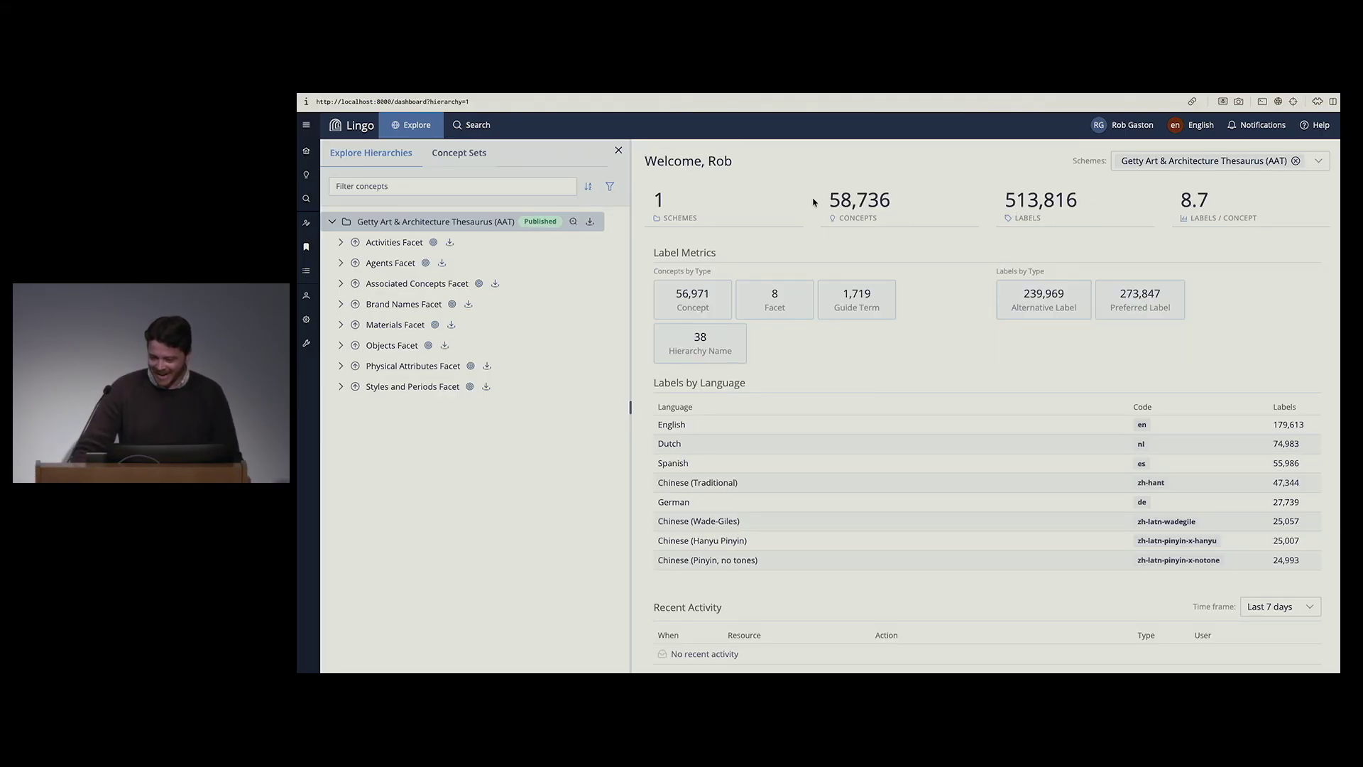
drag(832, 199, 1028, 202)
click(1069, 202)
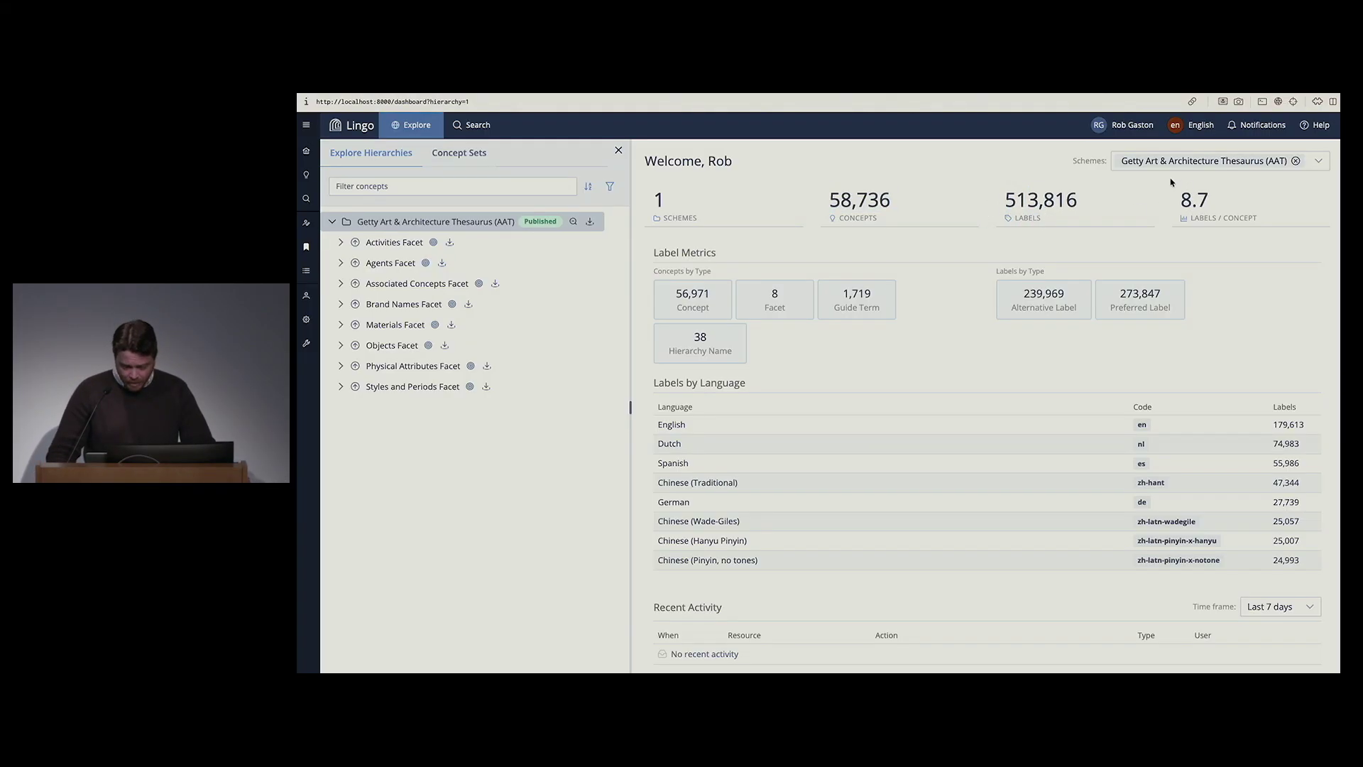
Step: Expand the Agents Facet, the Associated Concepts Facet and its Associated Concepts hierarchy in the Getty AAT tree
click(342, 264)
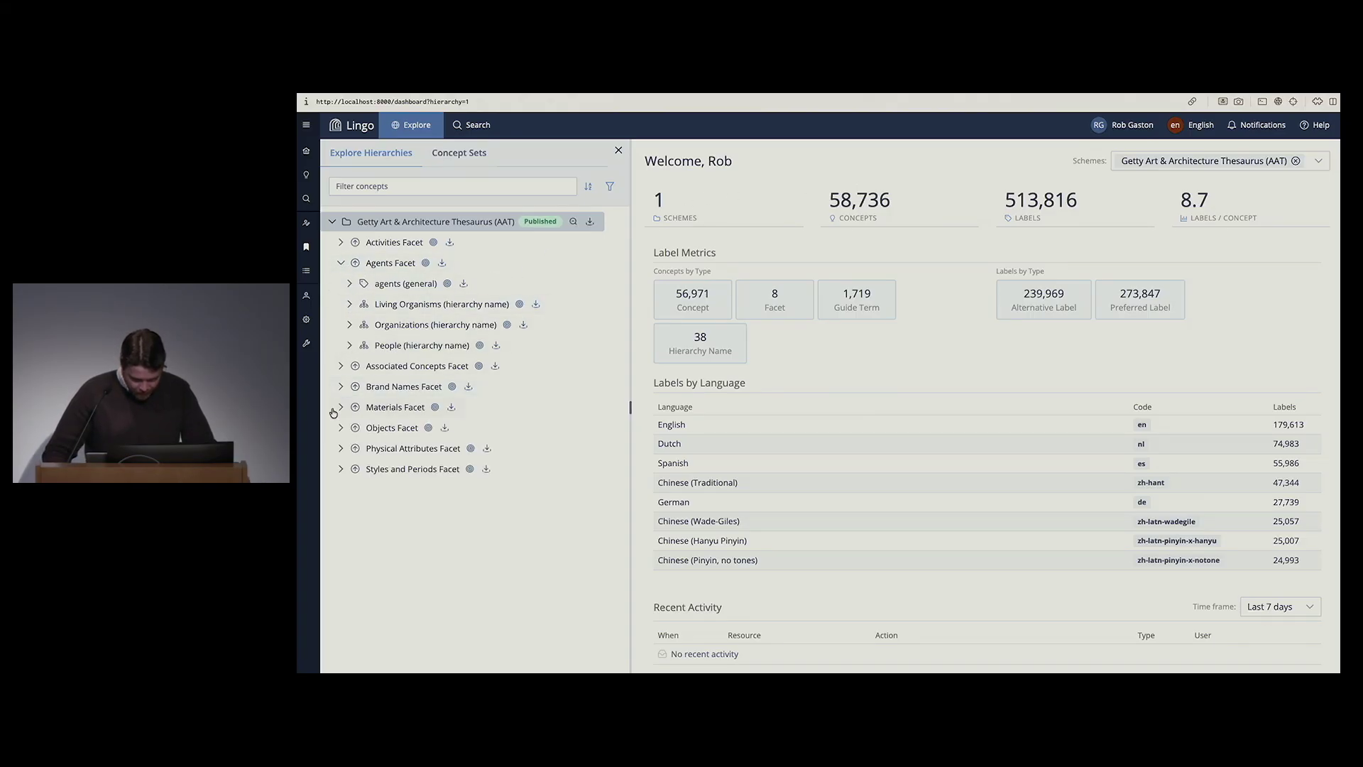
click(341, 367)
click(349, 388)
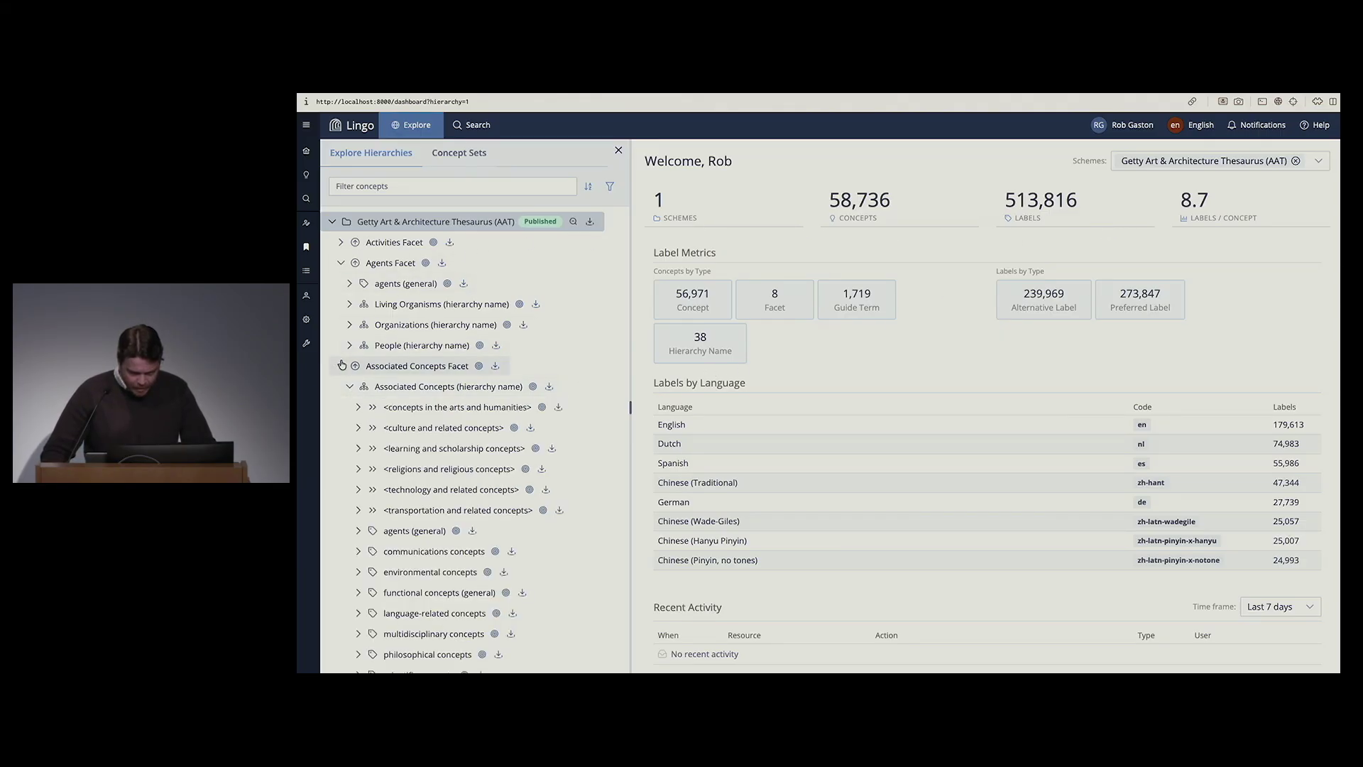
Step: Switch the interface language to español (es)
click(1200, 128)
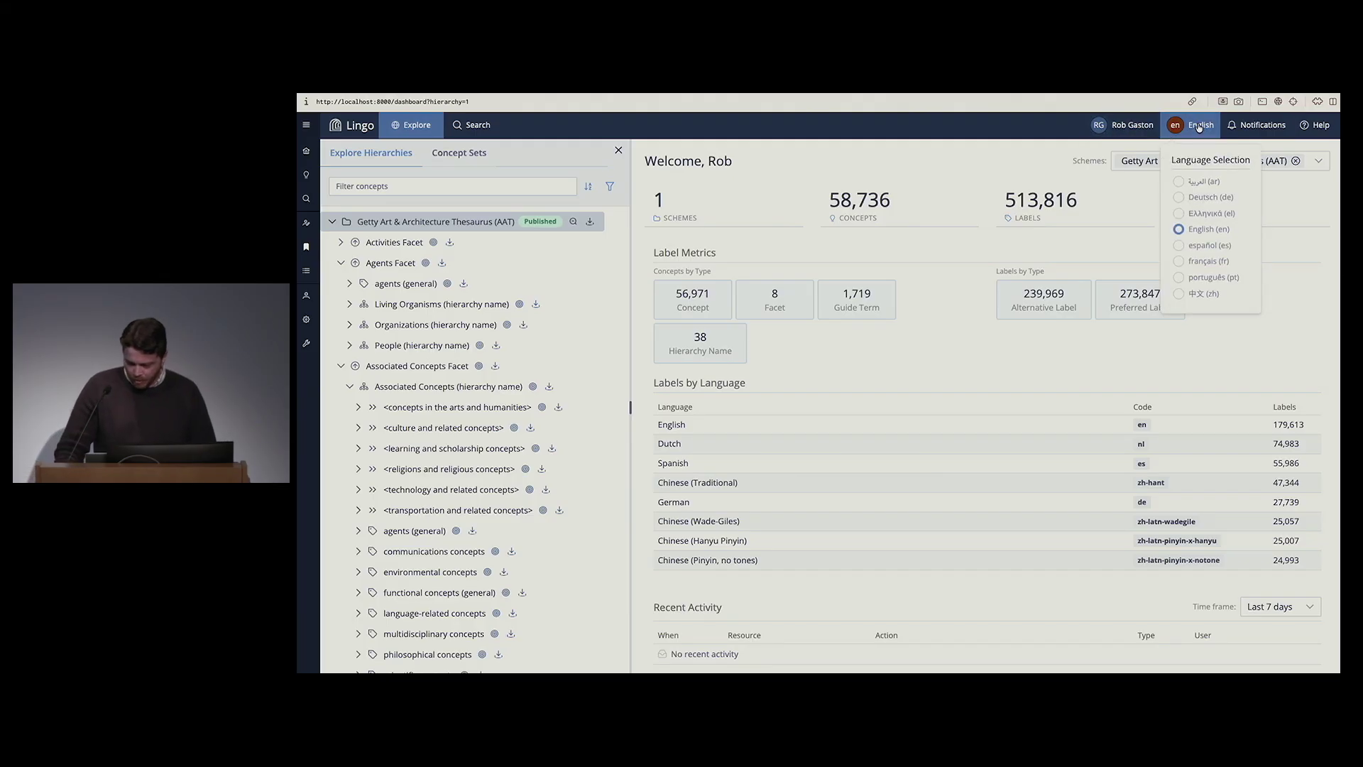
click(1184, 248)
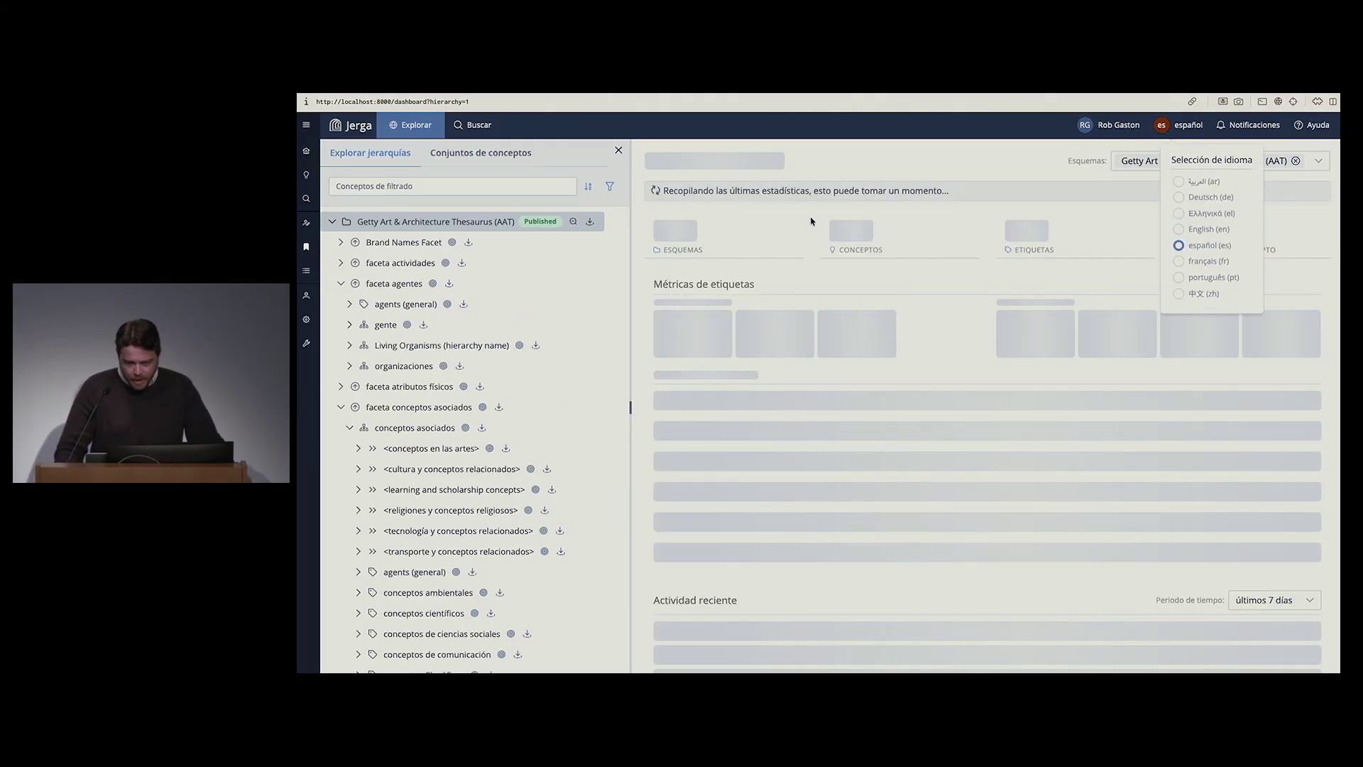
click(797, 190)
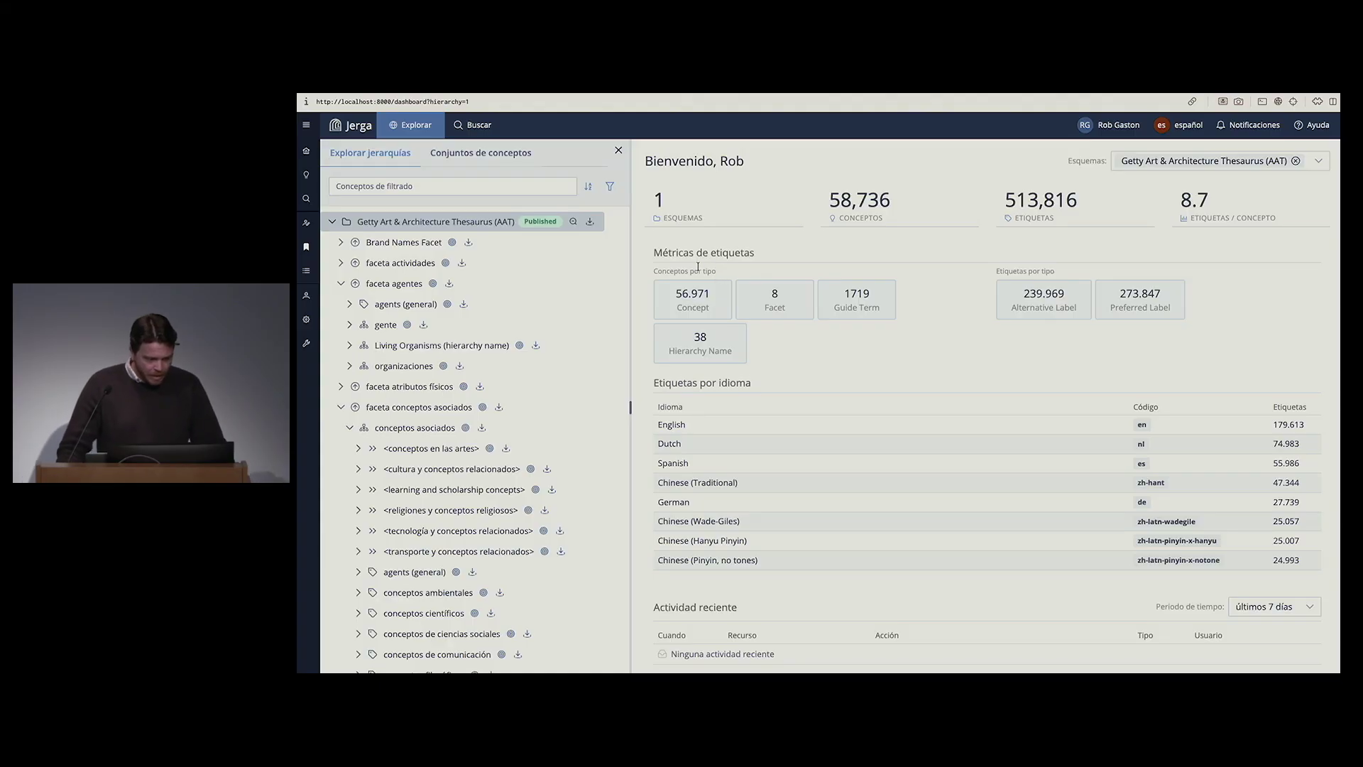
Step: Switch the interface language to Arabic (ar) and back to English (en)
click(1180, 125)
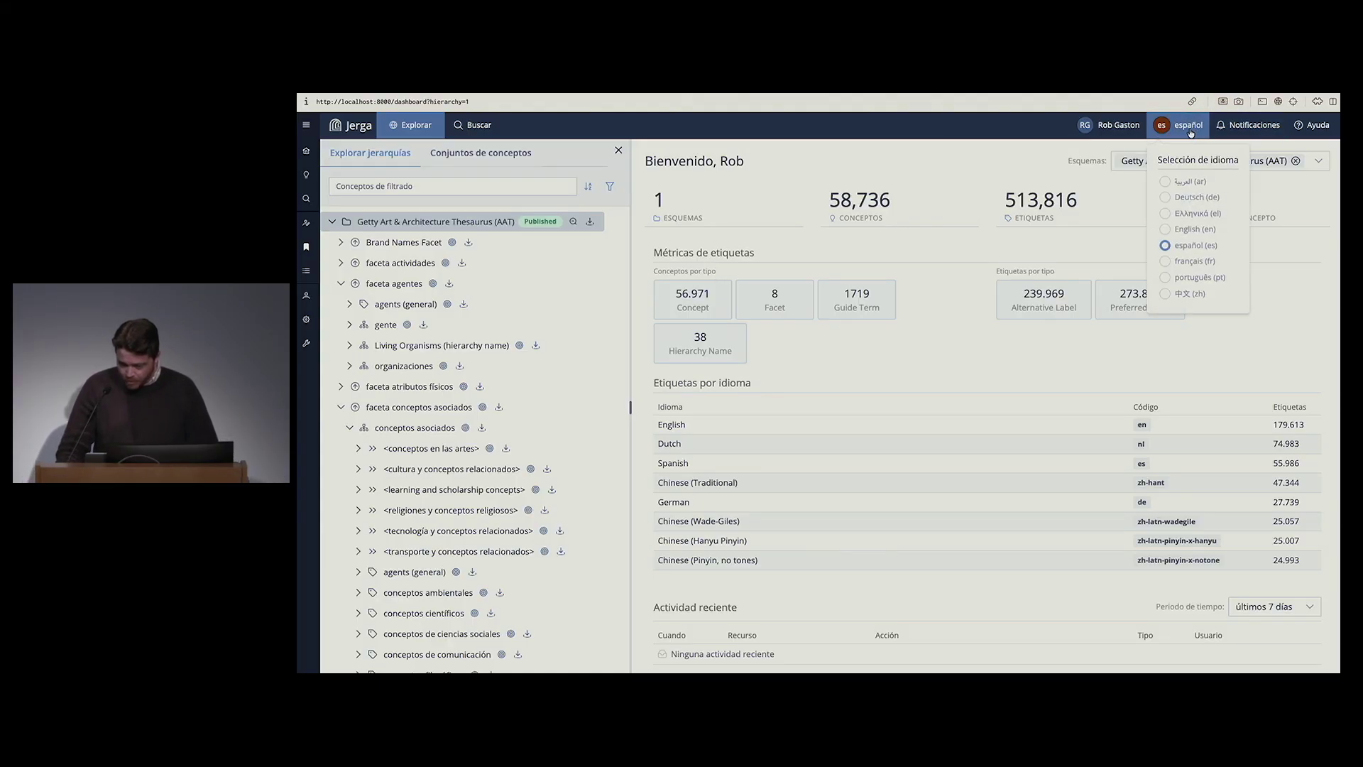
click(1165, 183)
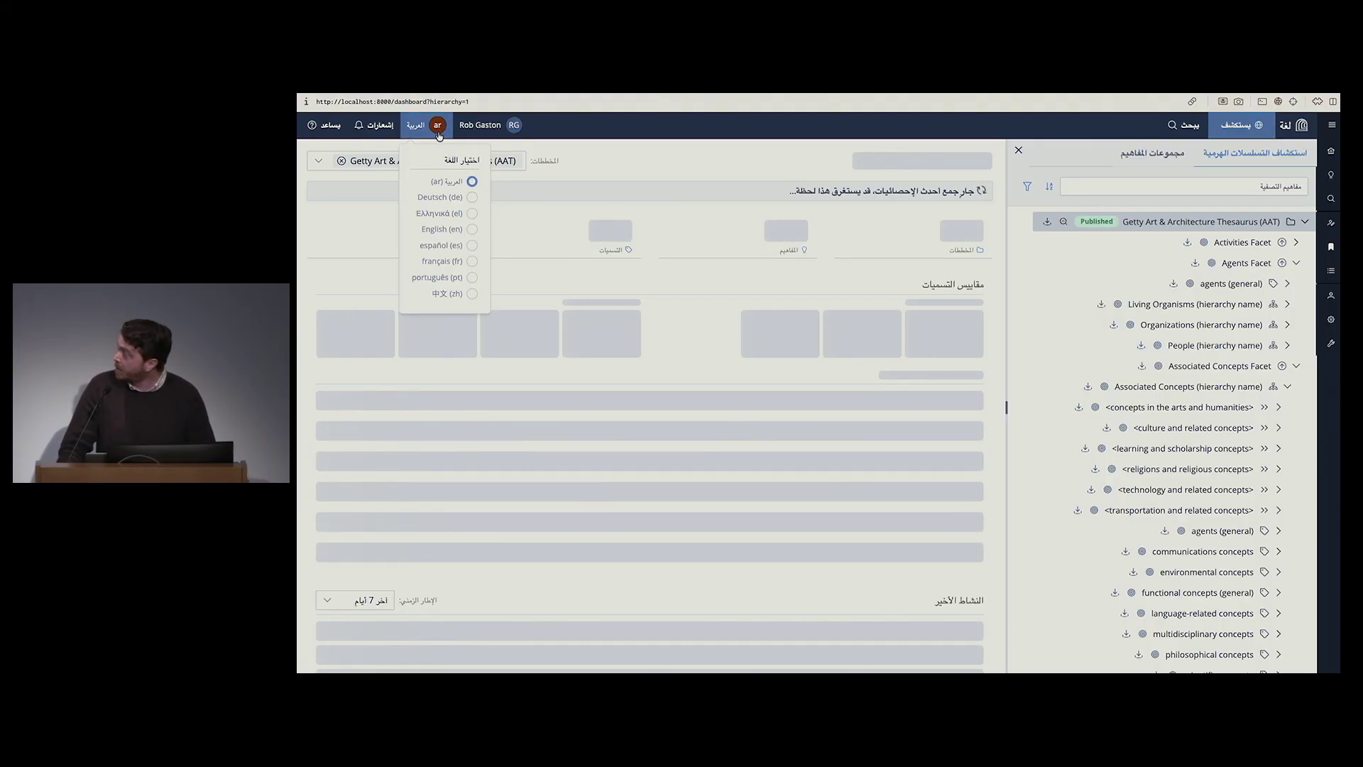
click(472, 228)
click(974, 183)
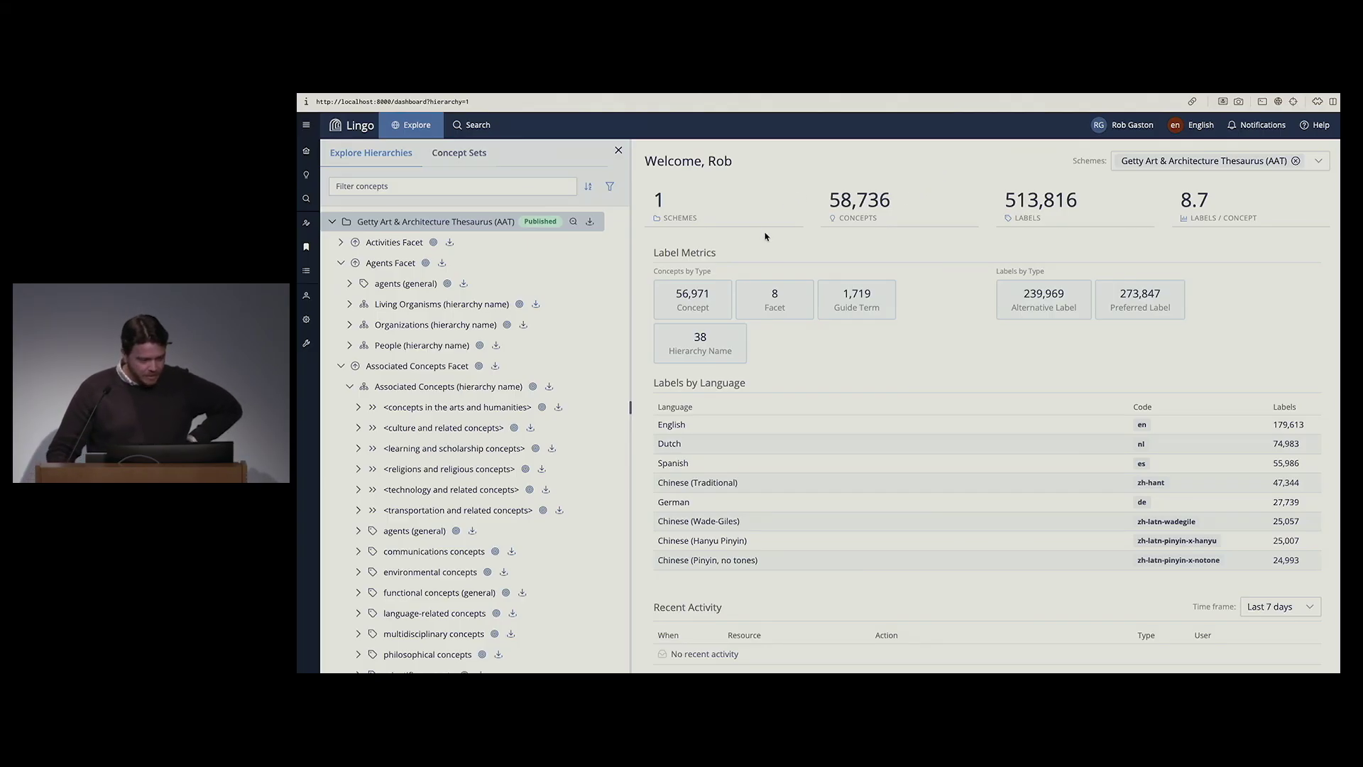
Step: Search all concepts for "rivers", open the rivers concept and look through its labels in the different languages
click(488, 128)
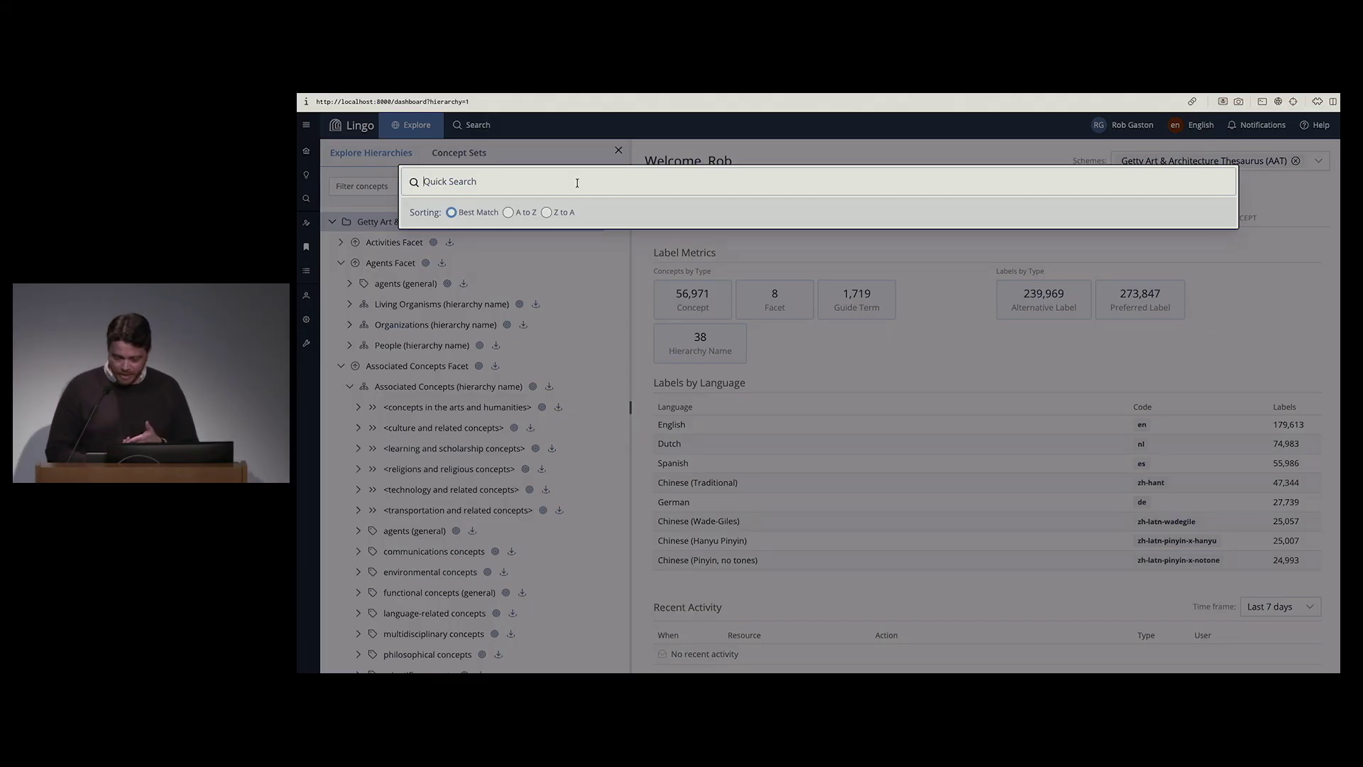
text(rivers)
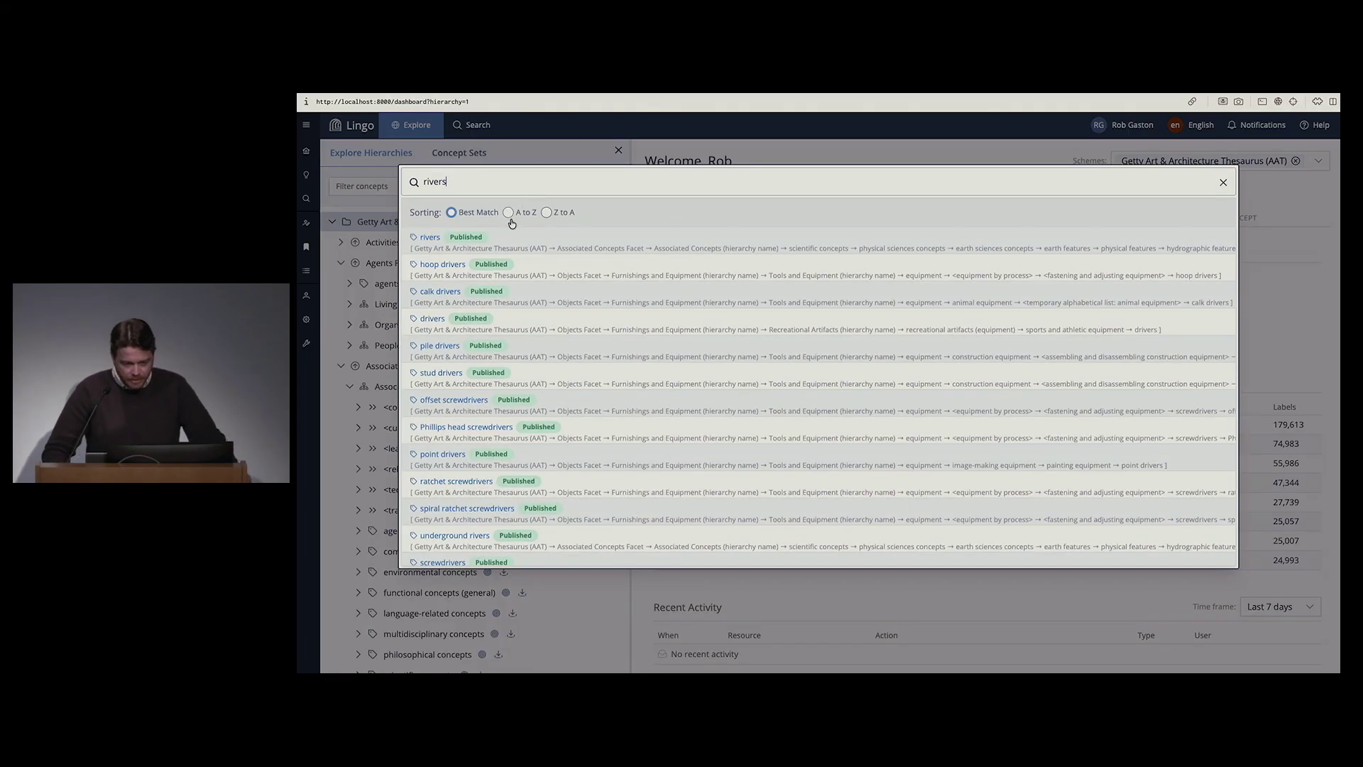
click(520, 240)
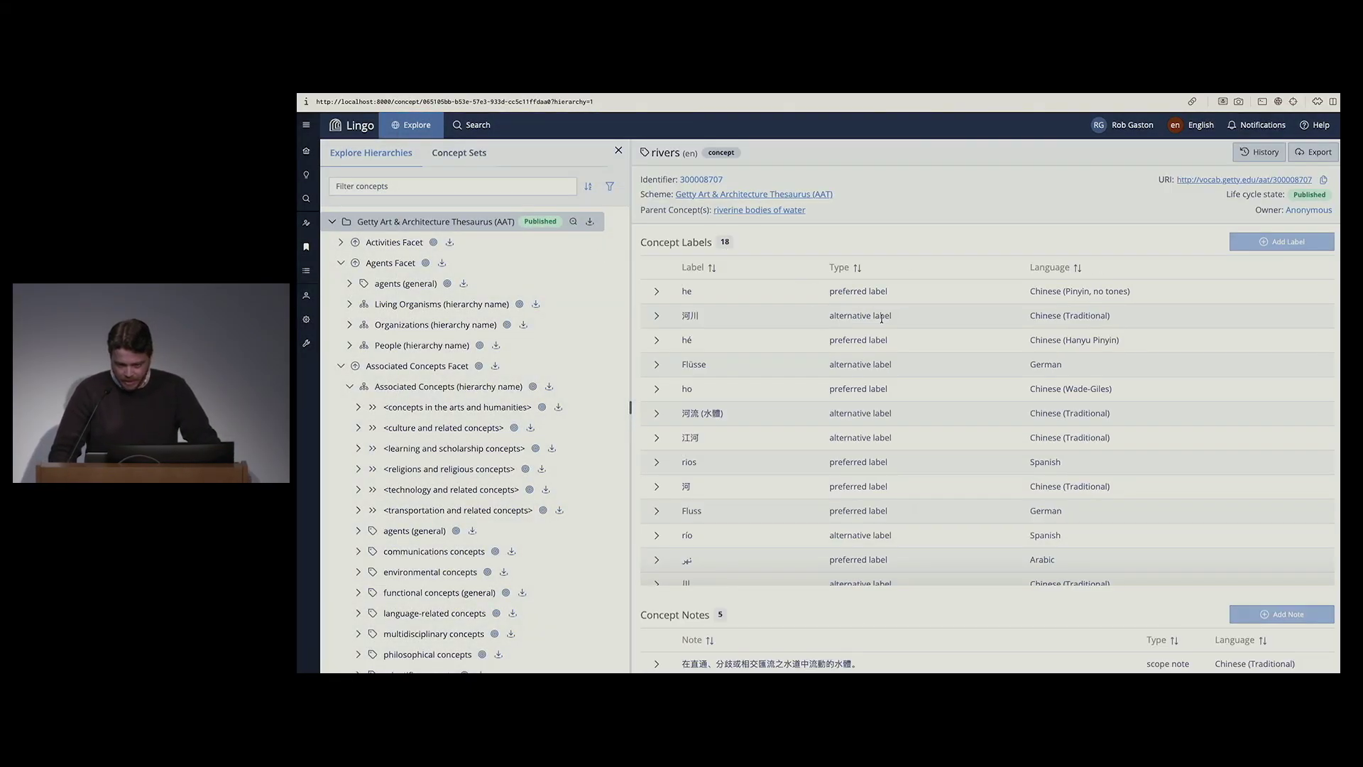
scroll(859, 320, down, 2)
scroll(859, 320, down, 5)
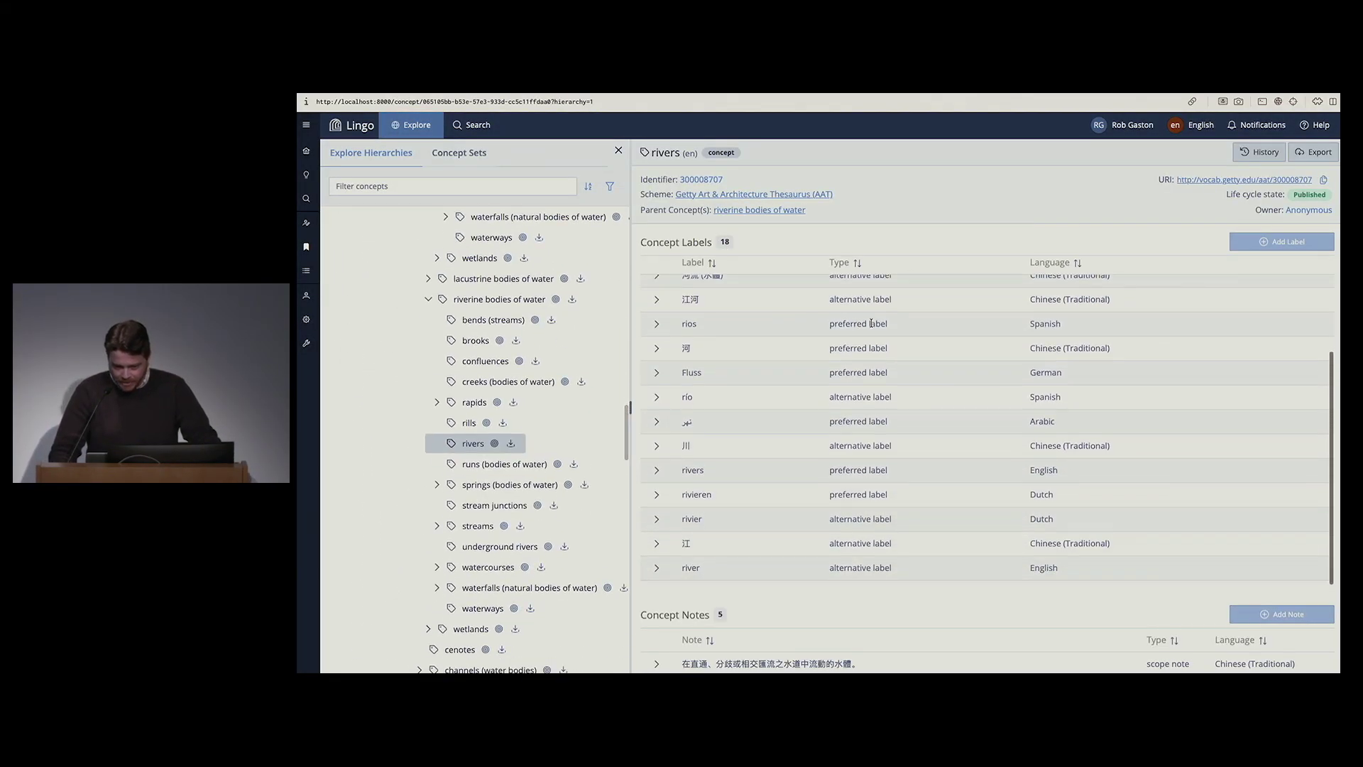
scroll(885, 400, up, 5)
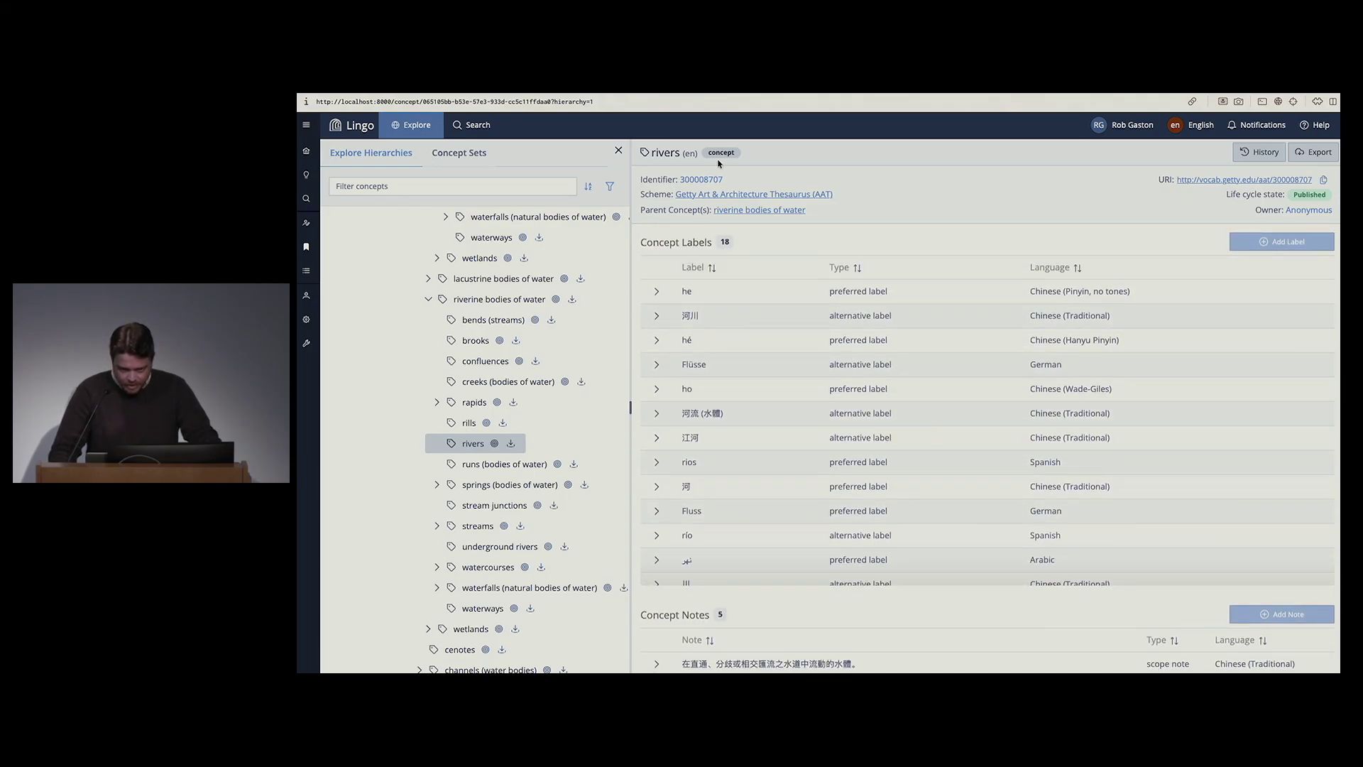
Step: Run a quick search for the Spanish term "rios", and replace it with a search for the German term "fluss"
click(474, 125)
text(rios)
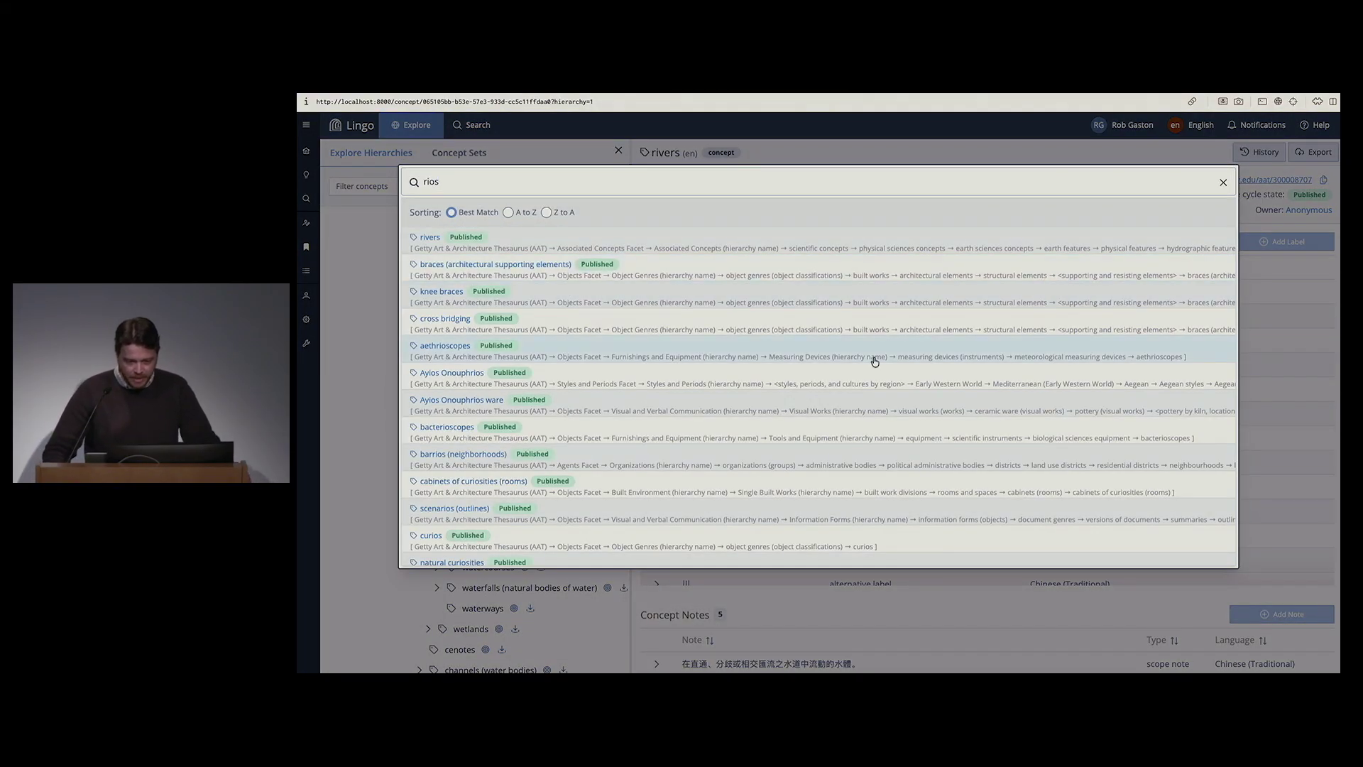
key(BackSpace)
key(BackSpace)
key(BackSpace)
key(BackSpace)
text(ful)
key(BackSpace)
key(BackSpace)
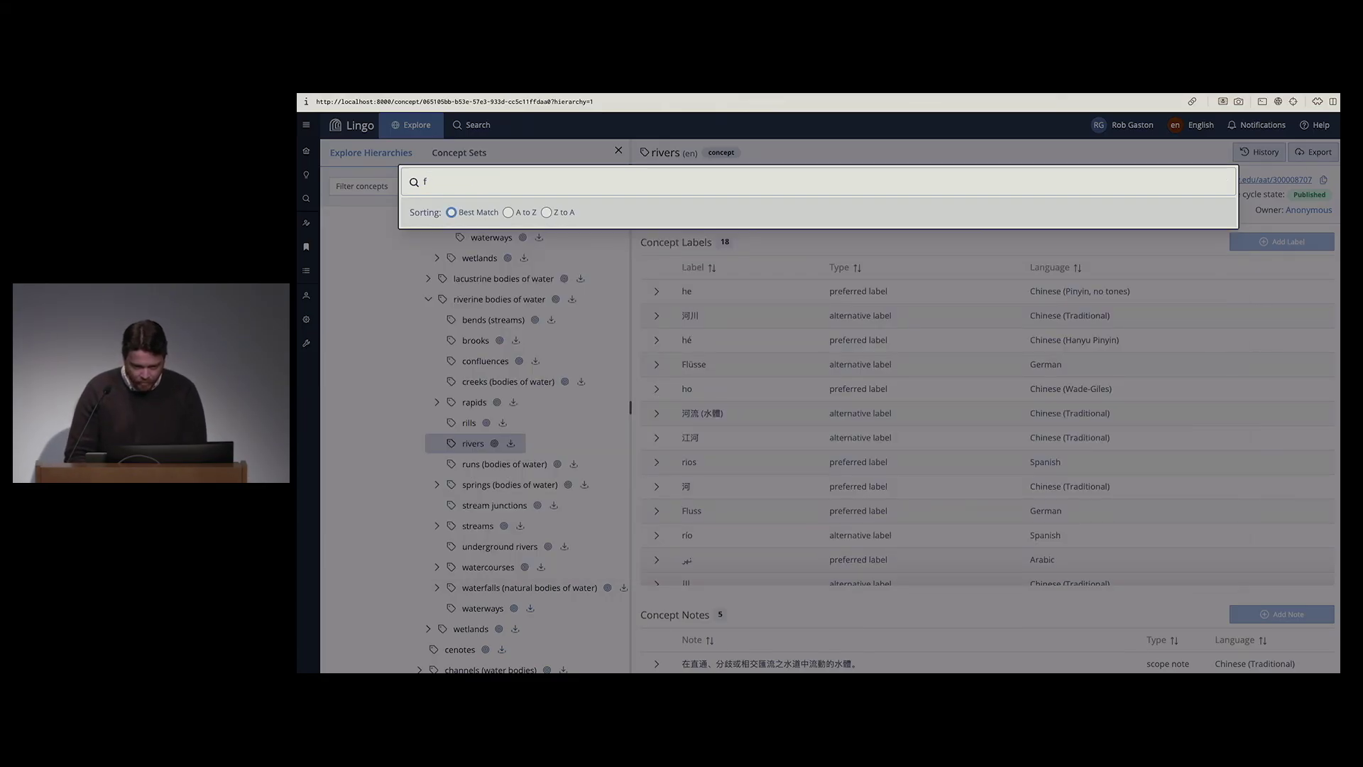
text(luss)
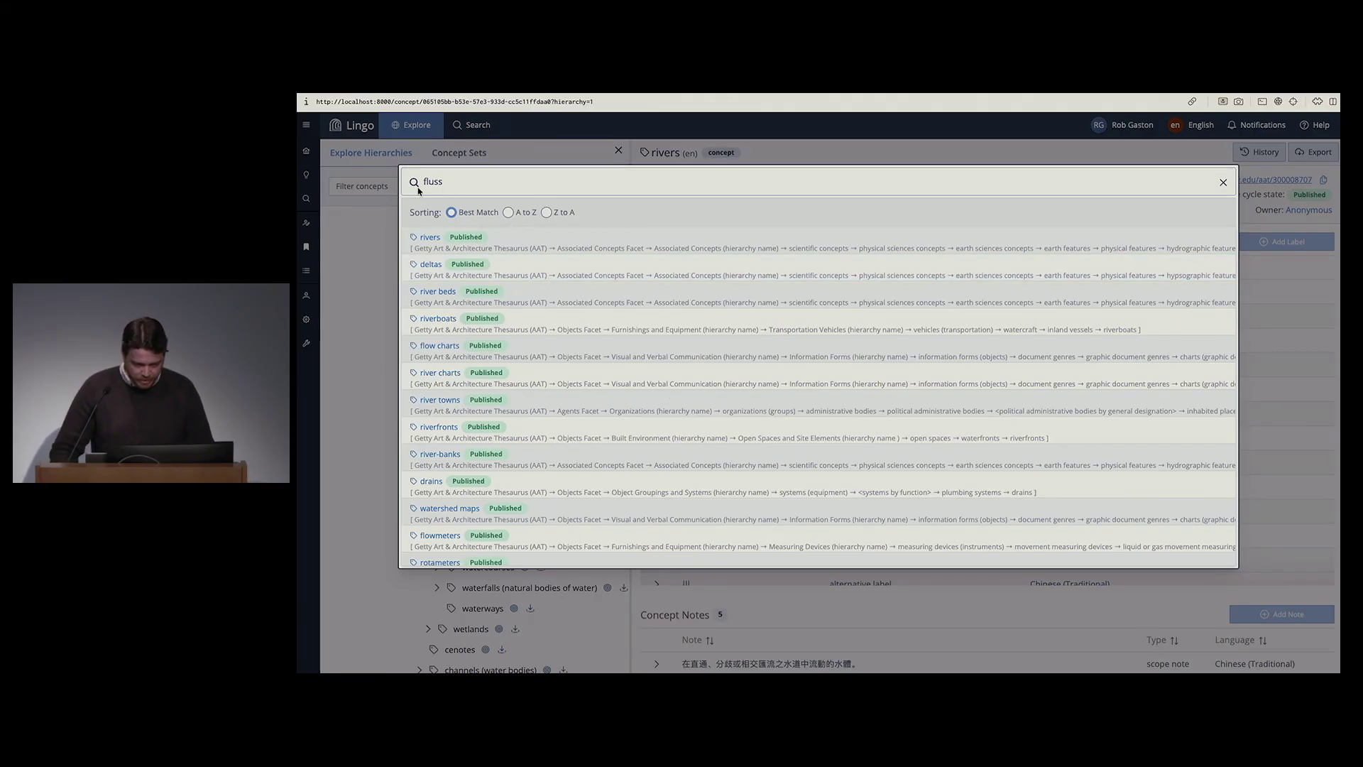
Step: Replace the quick search term with the Chinese label "河", and then search for "川" instead
double_click(440, 183)
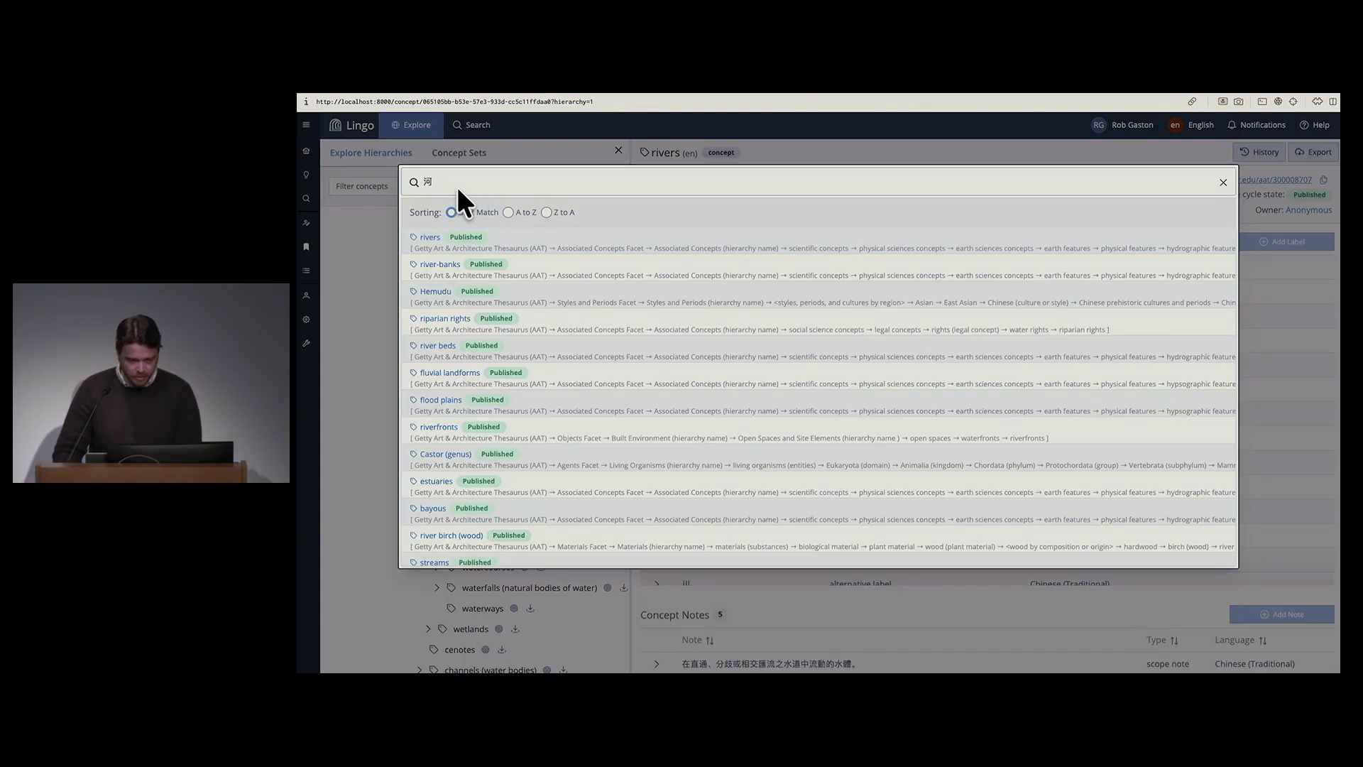
key(BackSpace)
text(川)
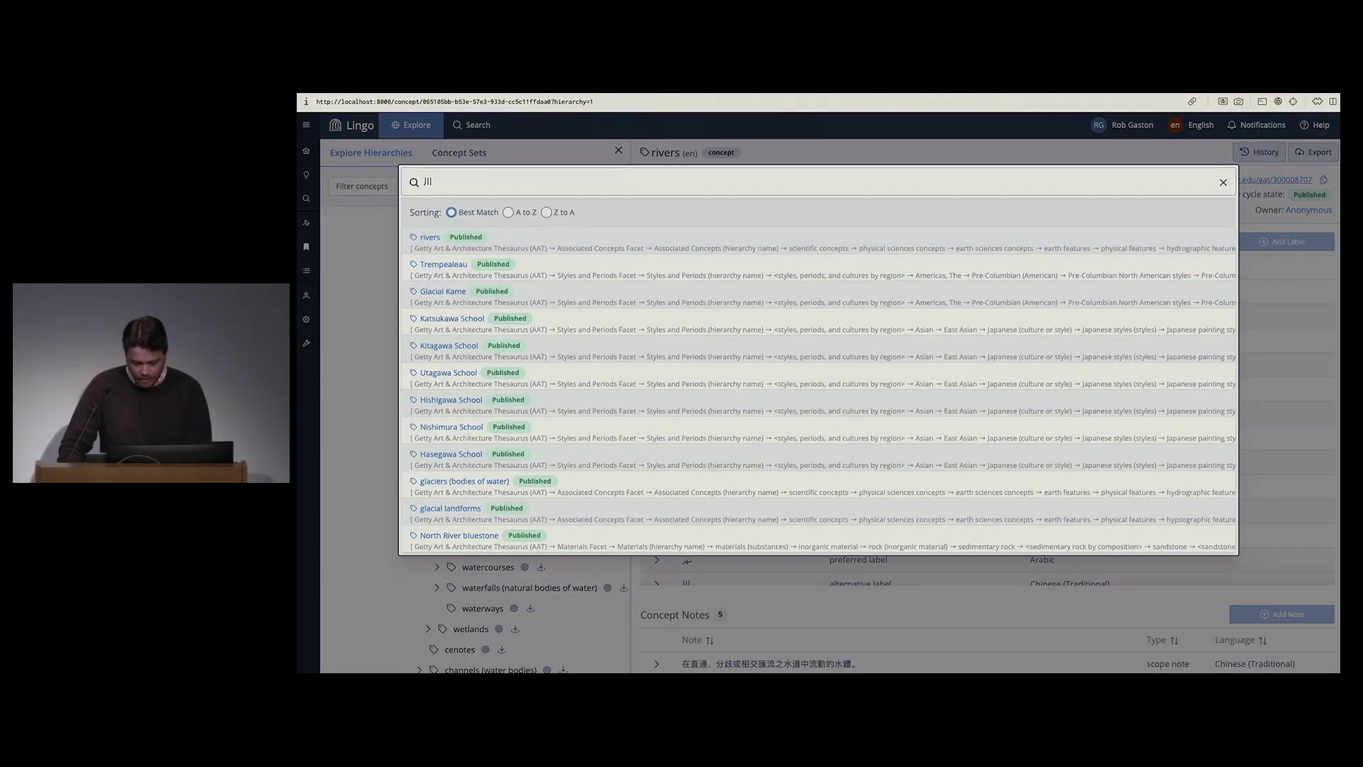
Step: Run the quick search with the Arabic term "نهر" and close the search
double_click(440, 181)
text(نهر)
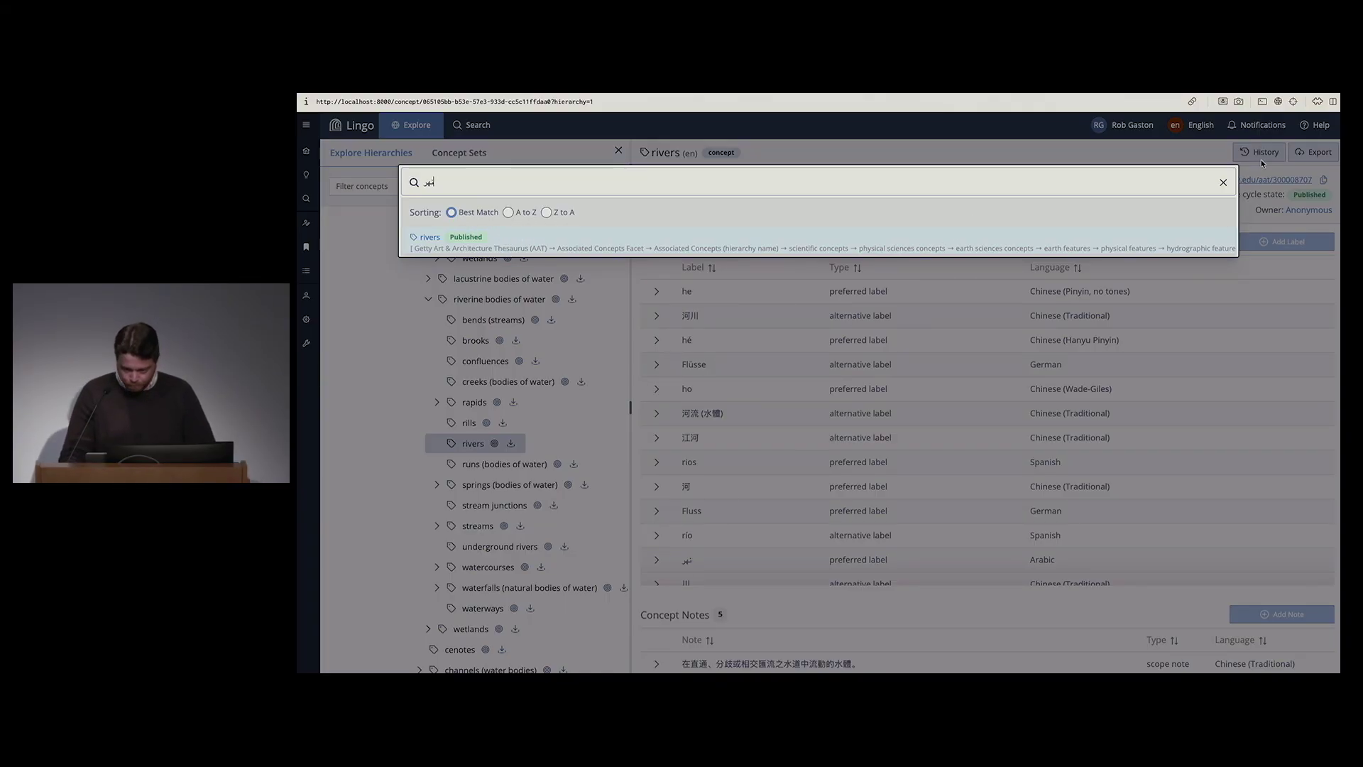
click(1221, 183)
click(960, 164)
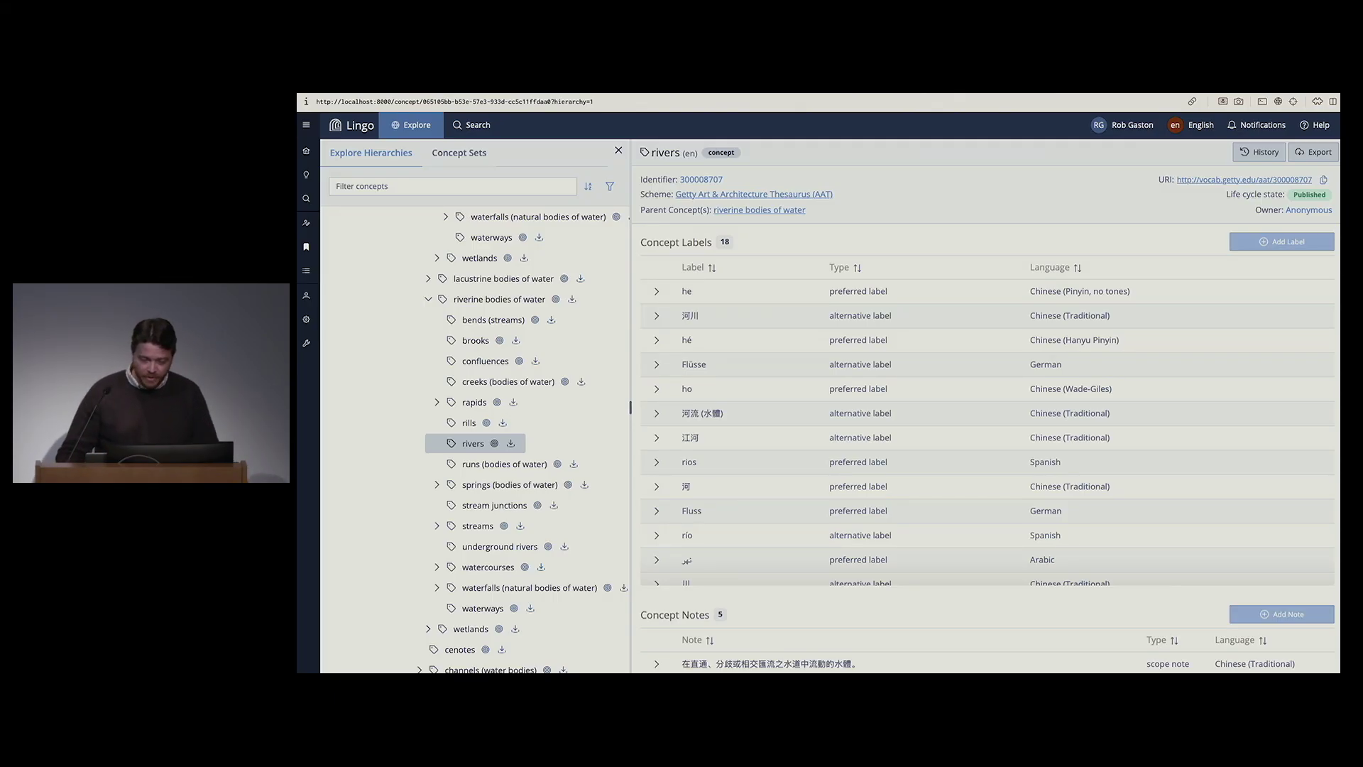
Step: Search for "censer" and open the Censer concept from the FISH Archaeological Objects Thesaurus
click(471, 125)
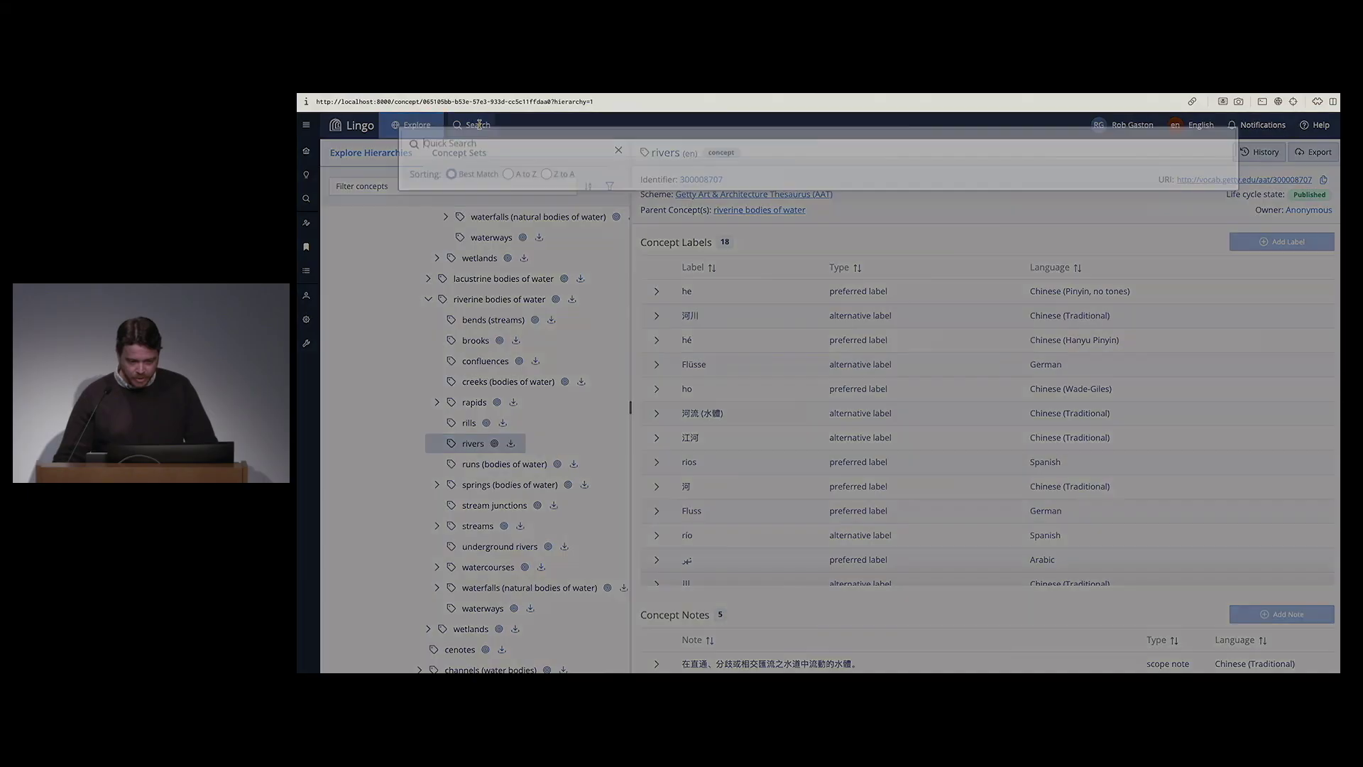
text(censer)
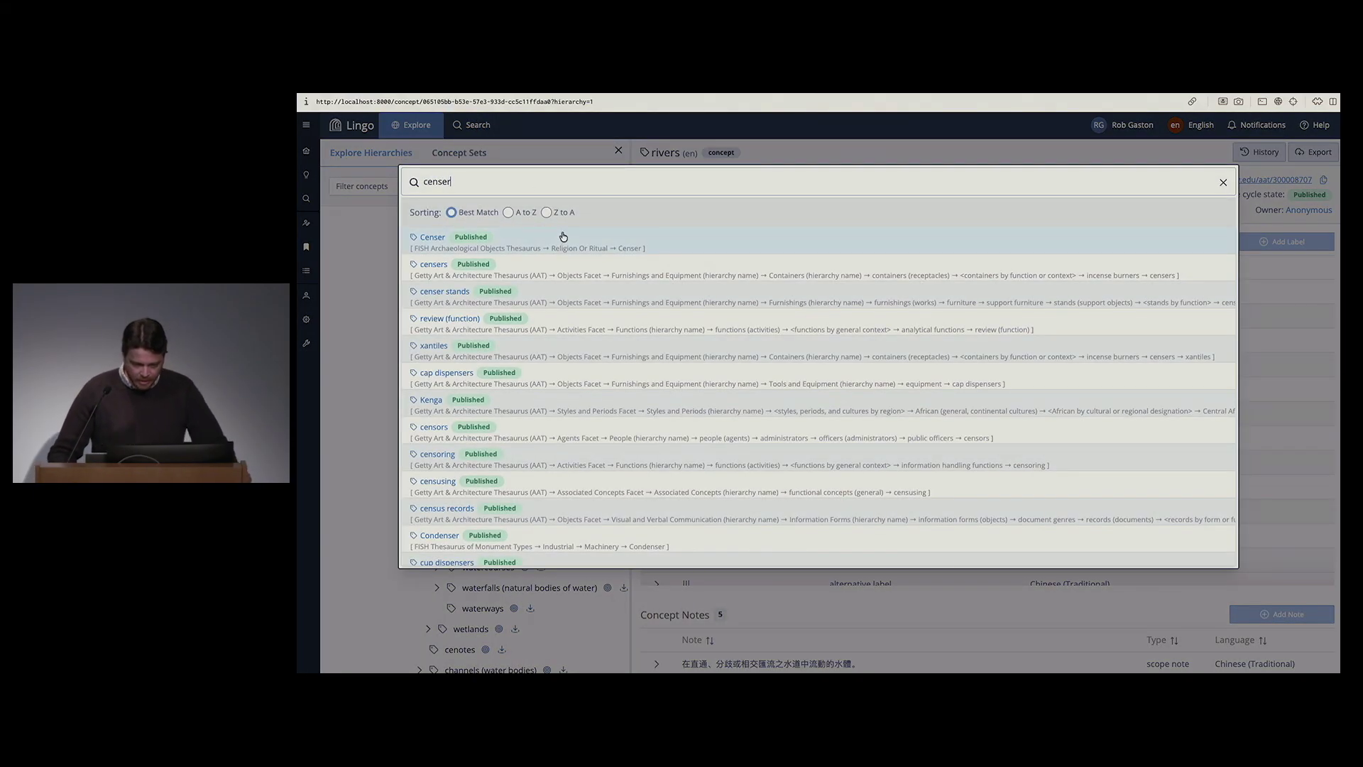
click(507, 245)
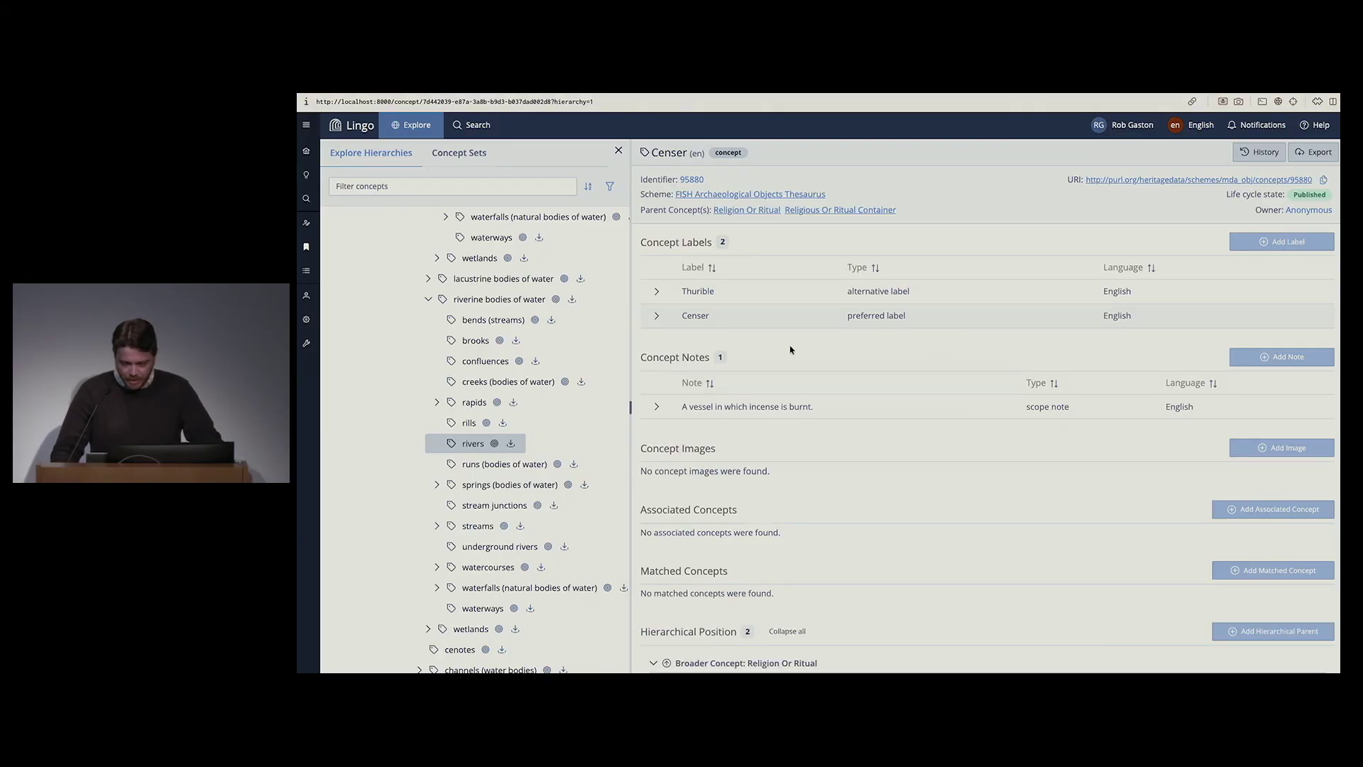
Step: Collapse the Getty Art & Architecture Thesaurus (AAT) in the hierarchy tree
scroll(575, 270, up, 15)
scroll(554, 234, up, 3)
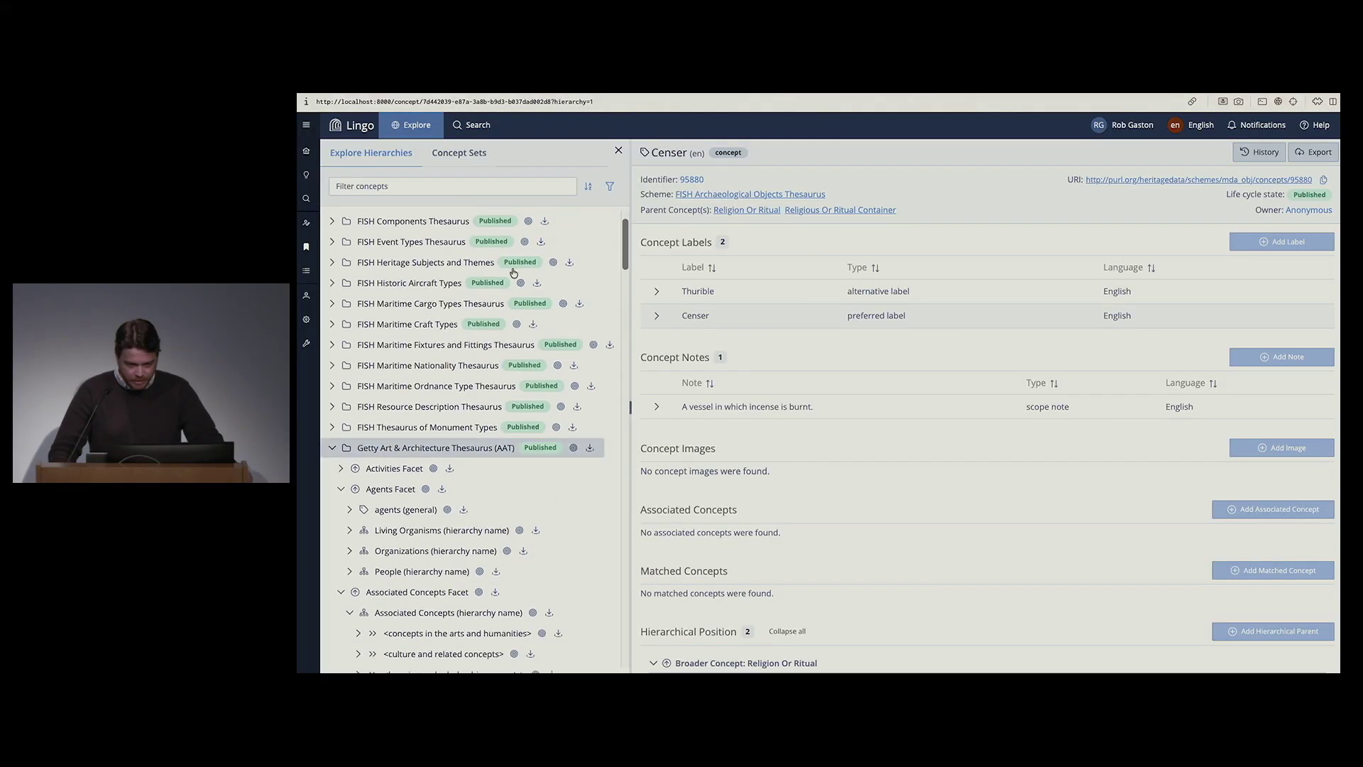
click(331, 444)
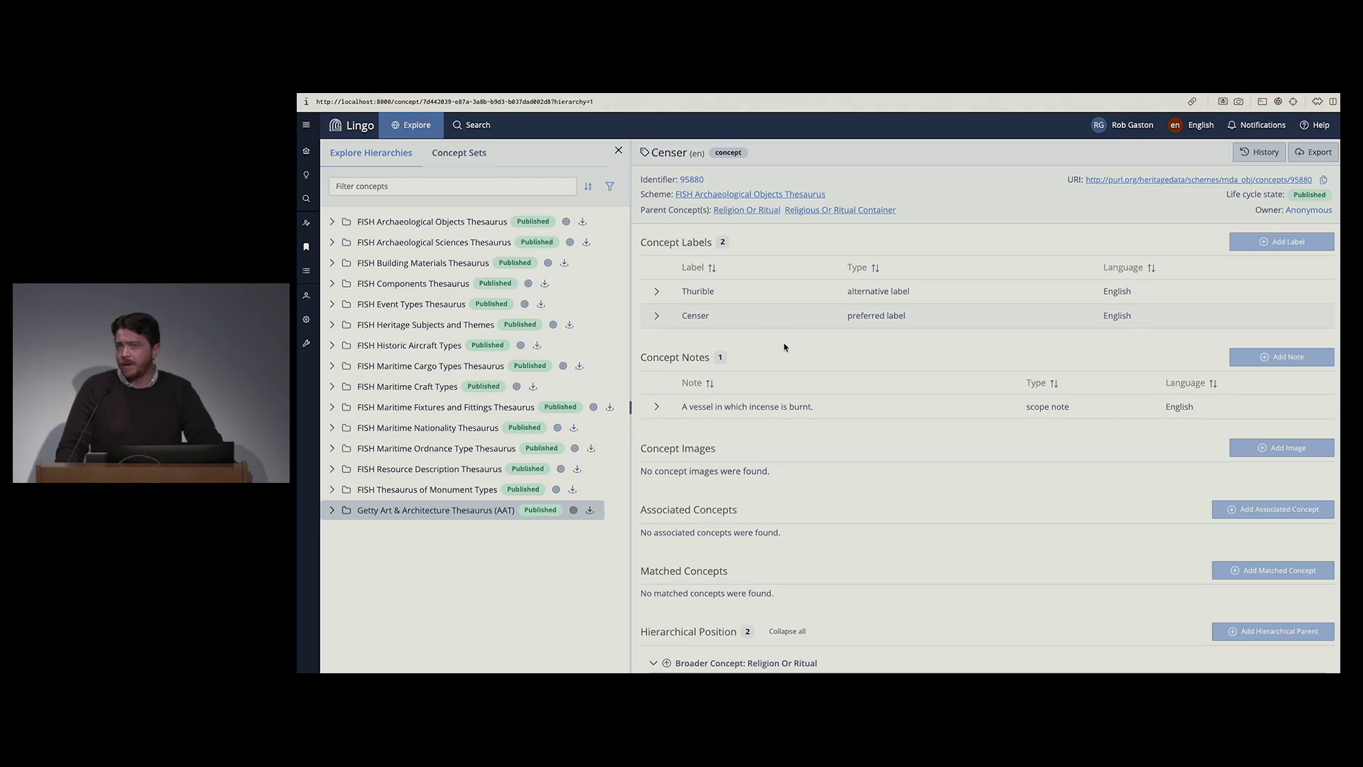
Step: Highlight the Thurible alternative label and the scope note text of the Censer concept, and clear the selection
double_click(701, 291)
drag(714, 292, 707, 291)
double_click(711, 291)
click(751, 326)
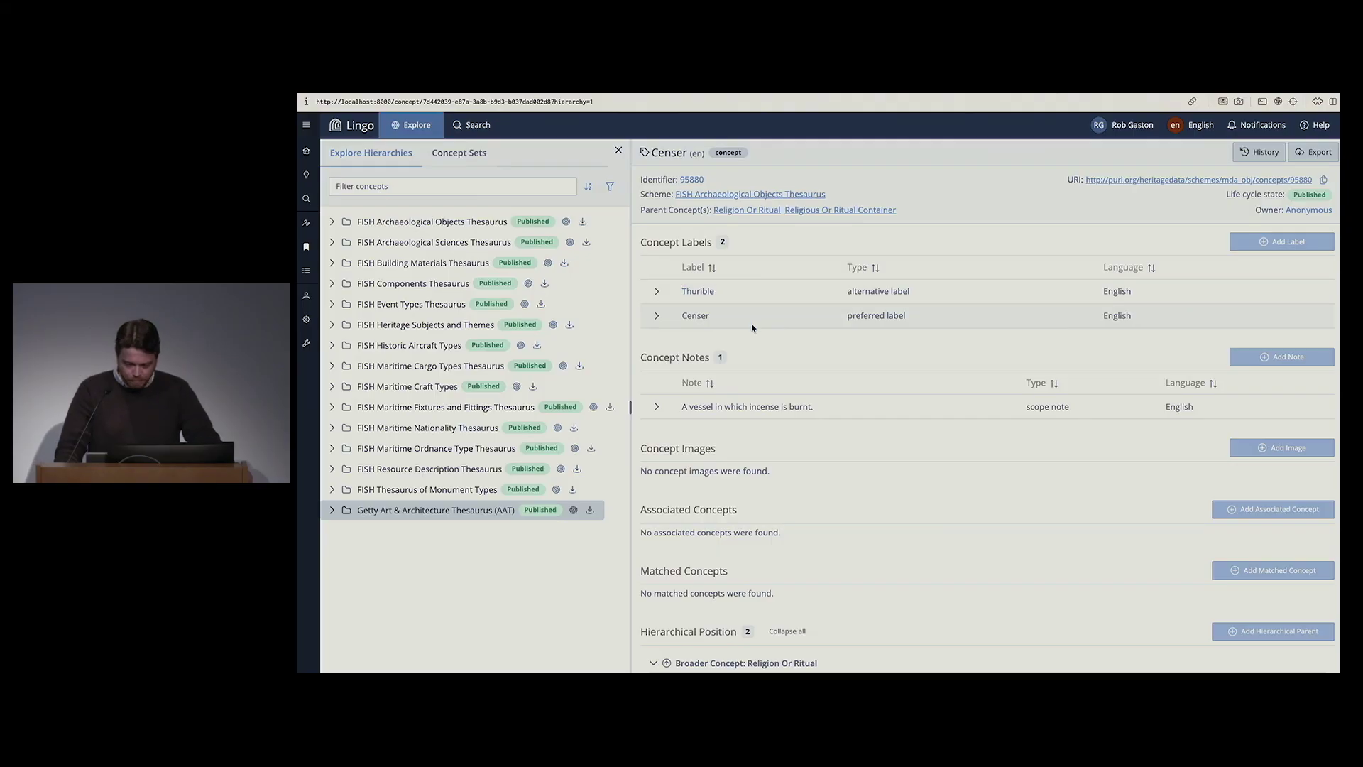
triple_click(855, 410)
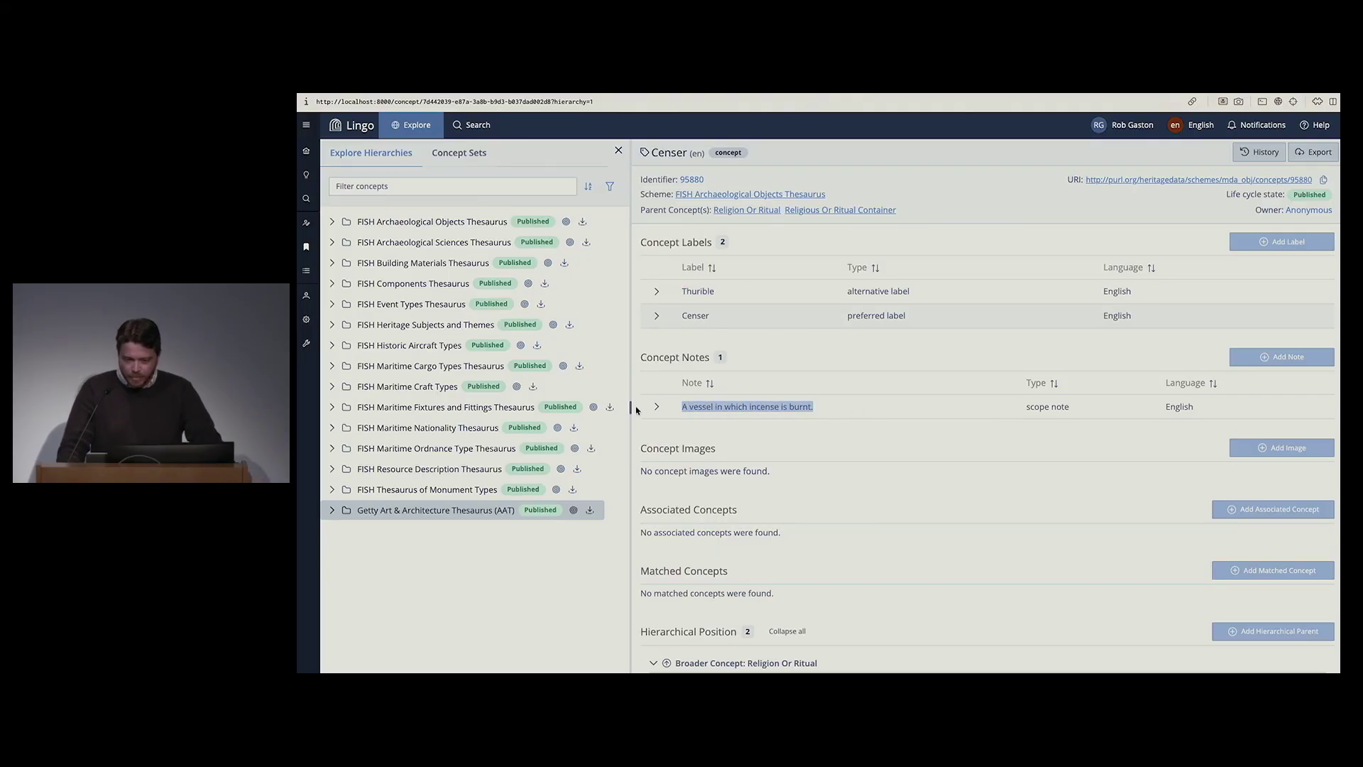
click(884, 425)
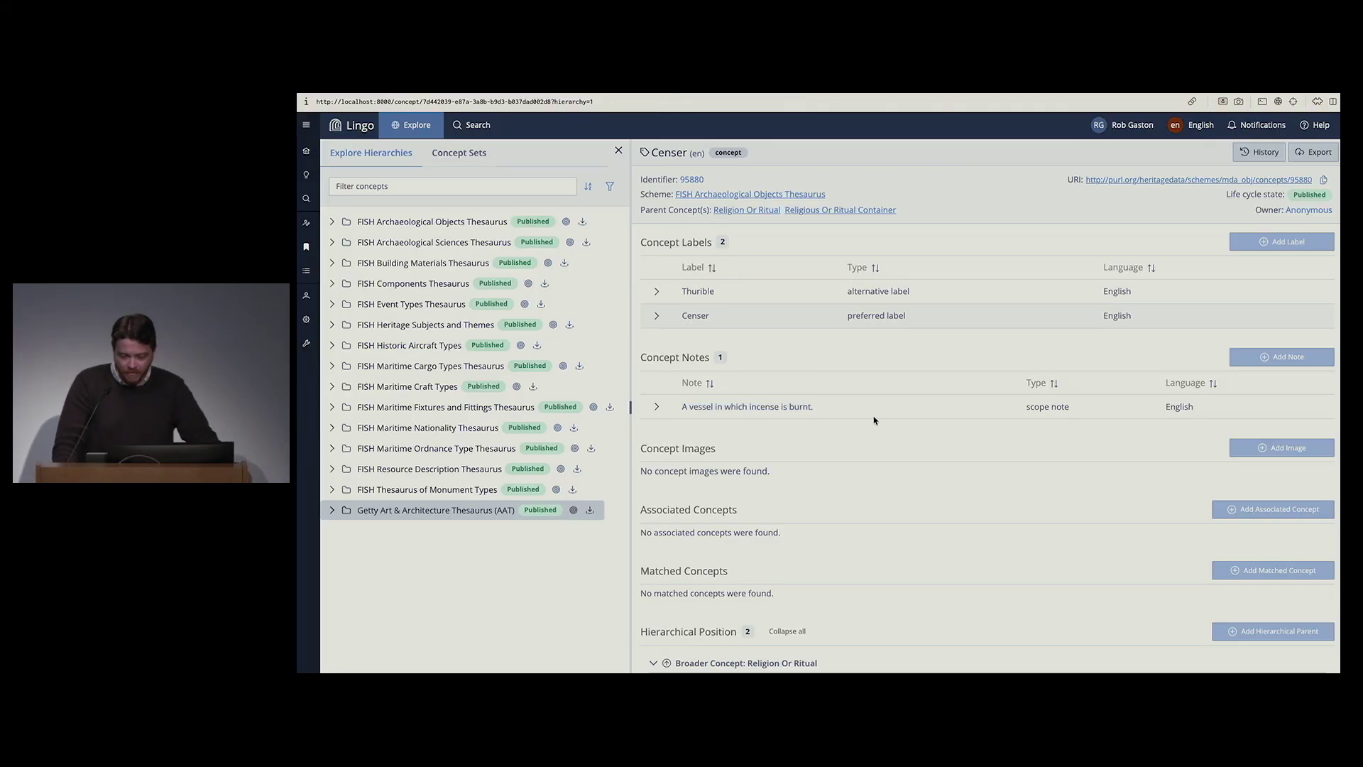
Step: Look through the Censer concept's image, associated, matched and hierarchical position sections
scroll(879, 426, down, 1)
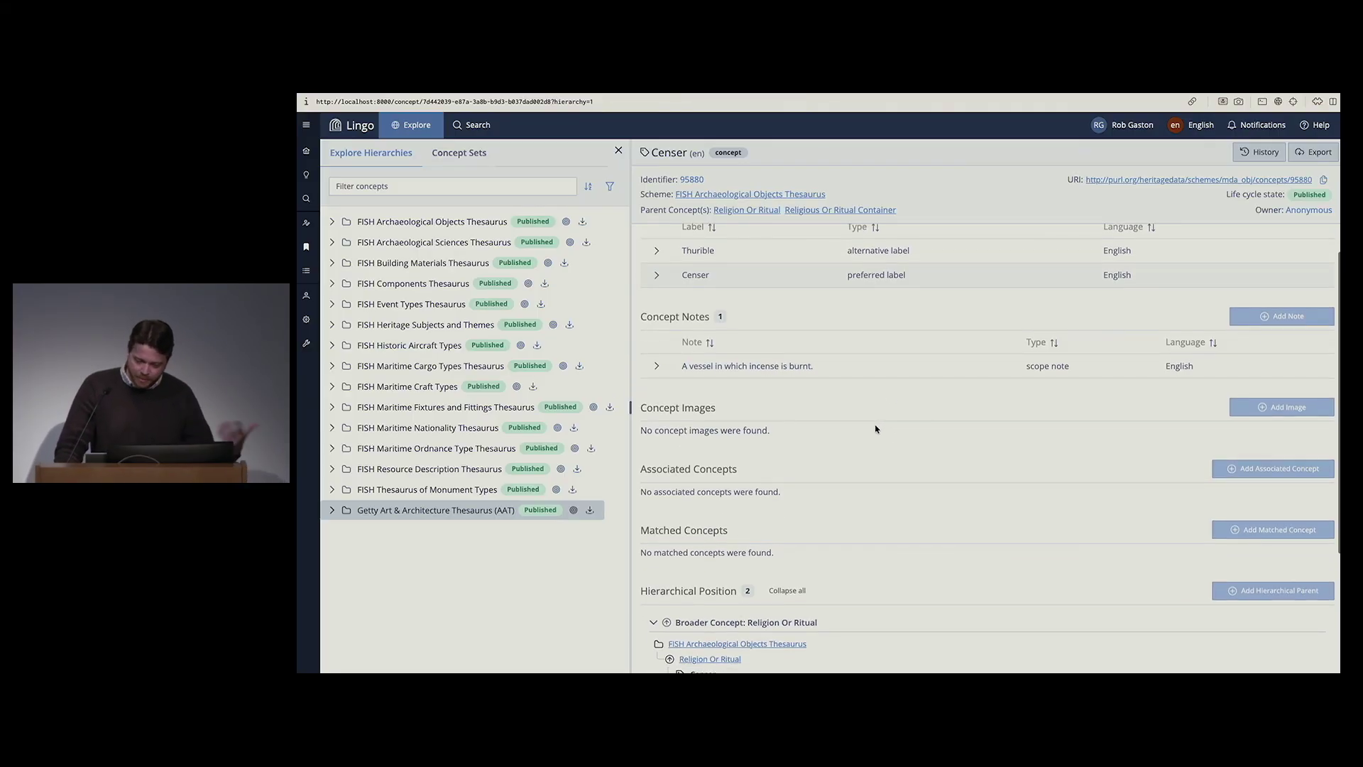
scroll(879, 424, down, 4)
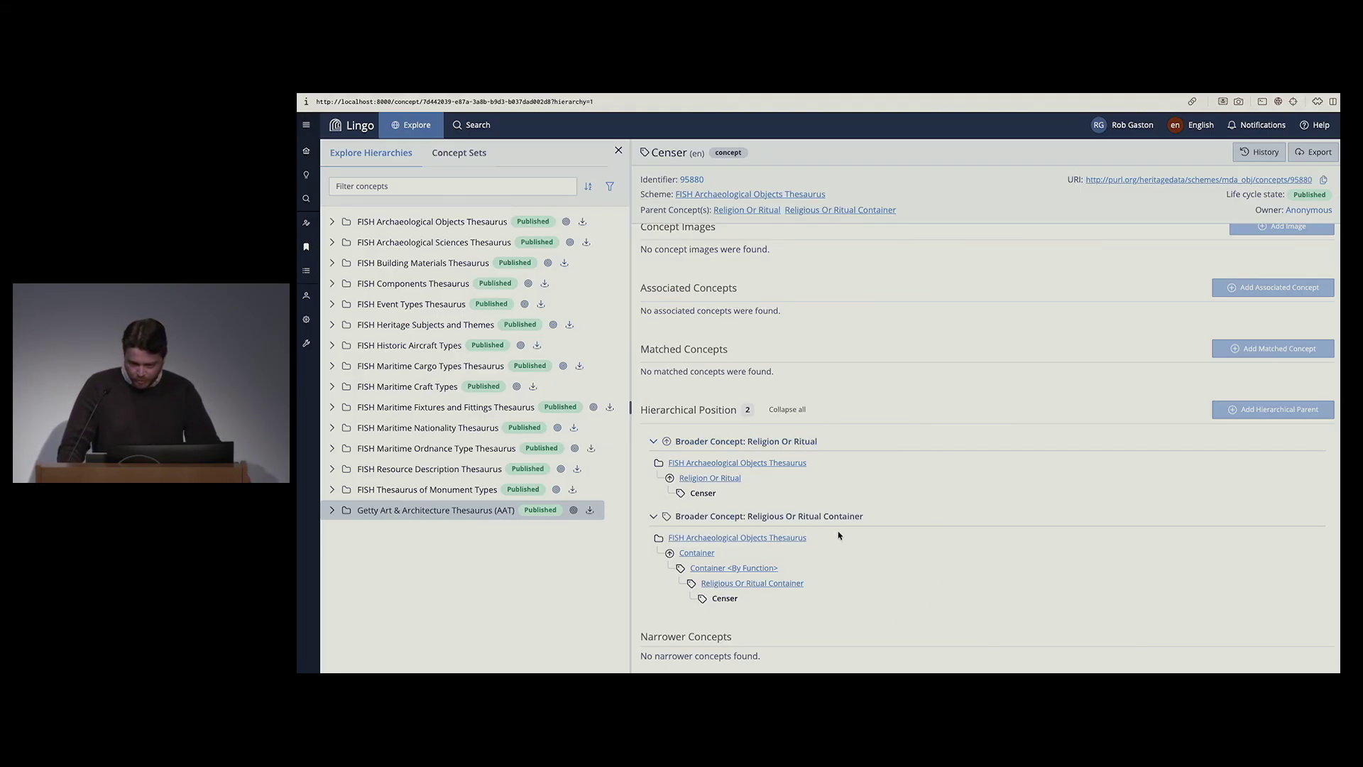
scroll(917, 539, up, 3)
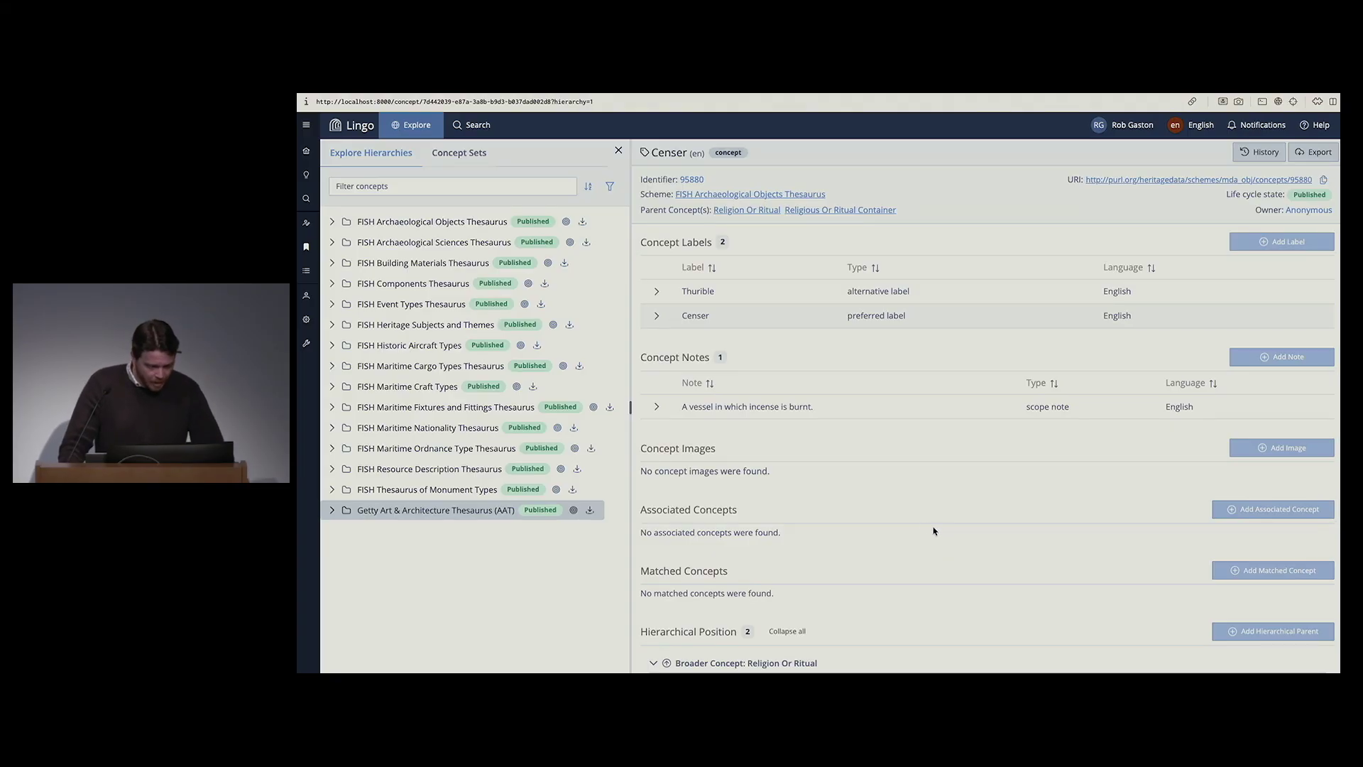
scroll(867, 487, down, 1)
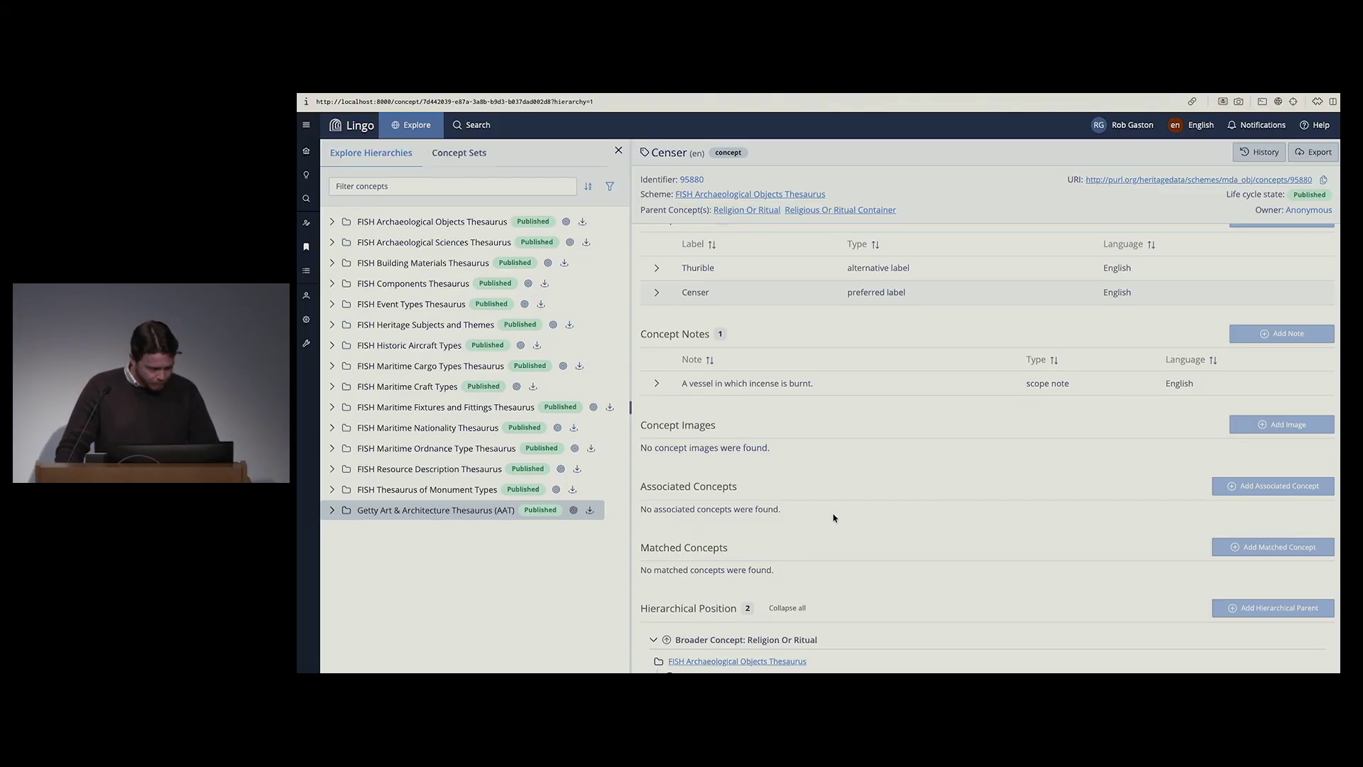
Step: Search for "censers", open the Getty AAT concept and look through its labels in the different languages
click(477, 126)
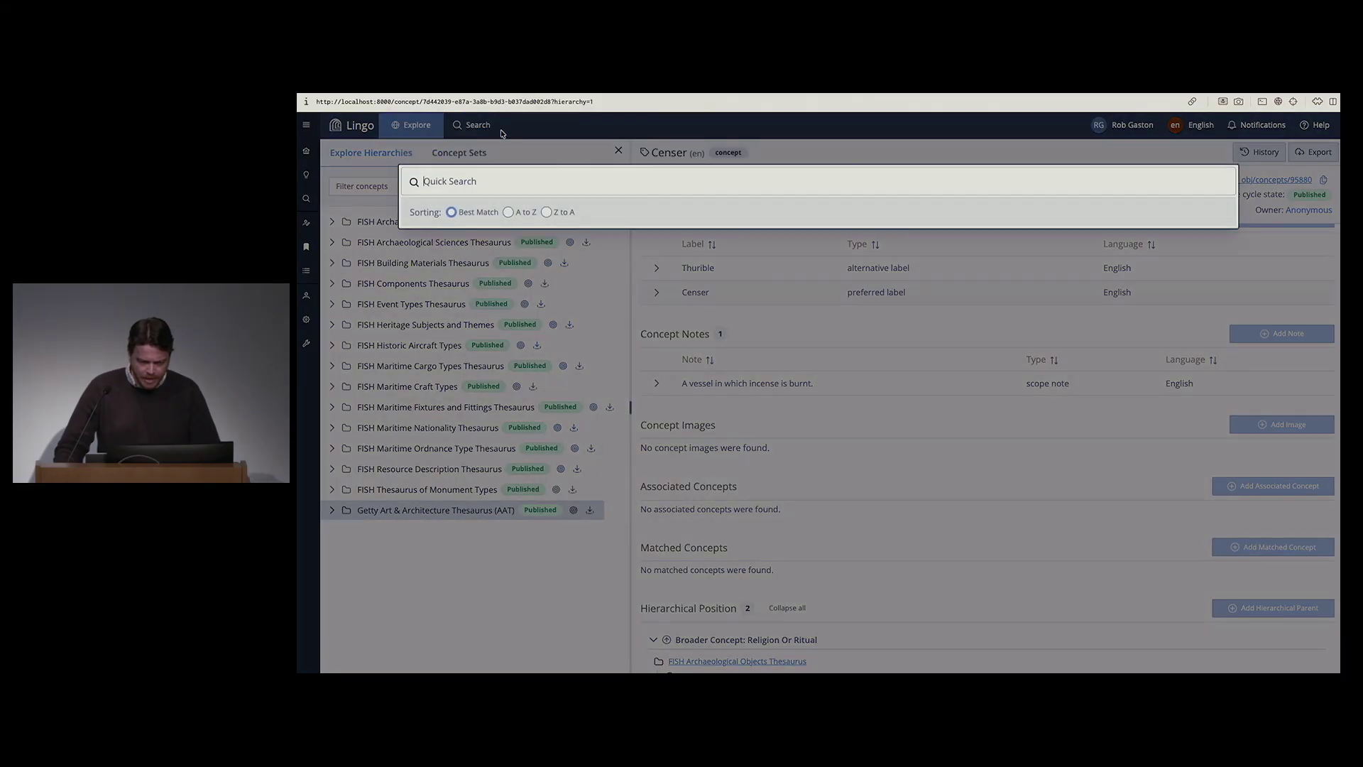
text(censers)
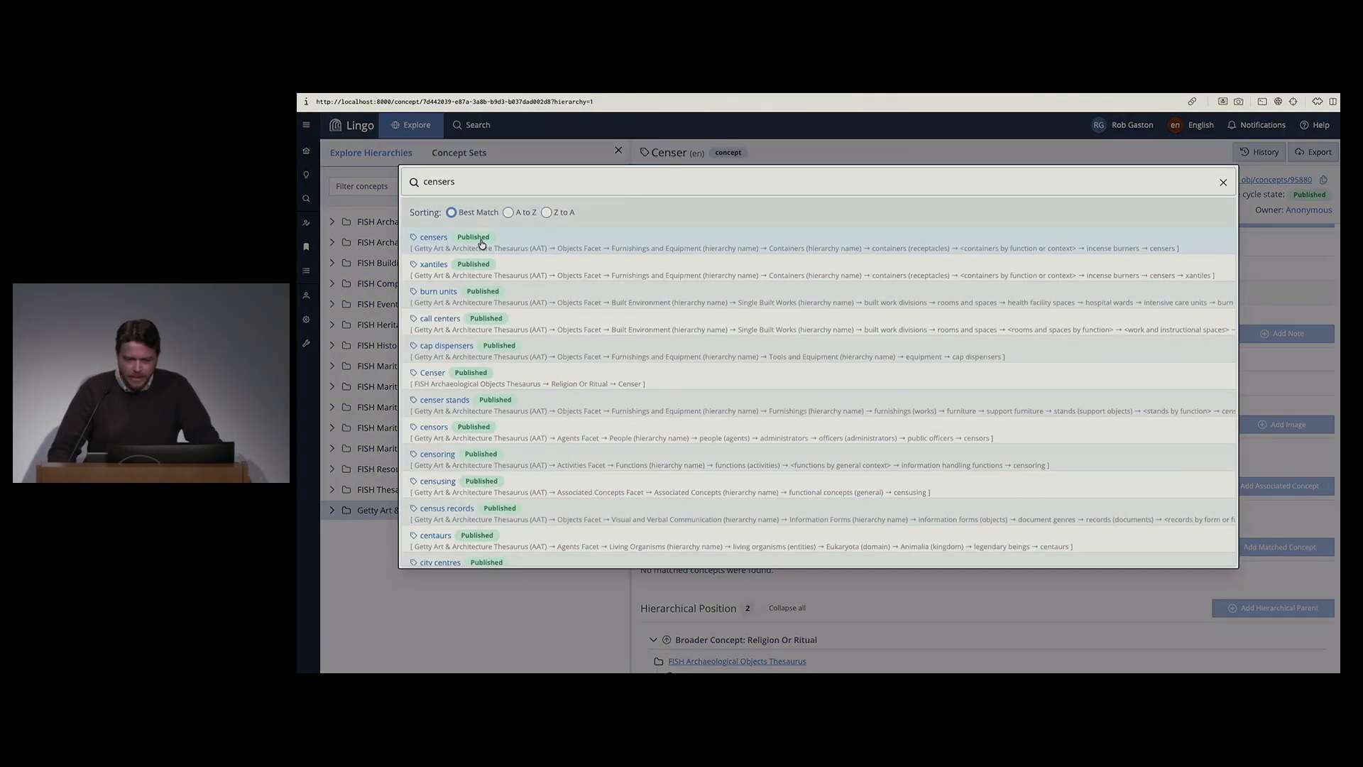
click(484, 241)
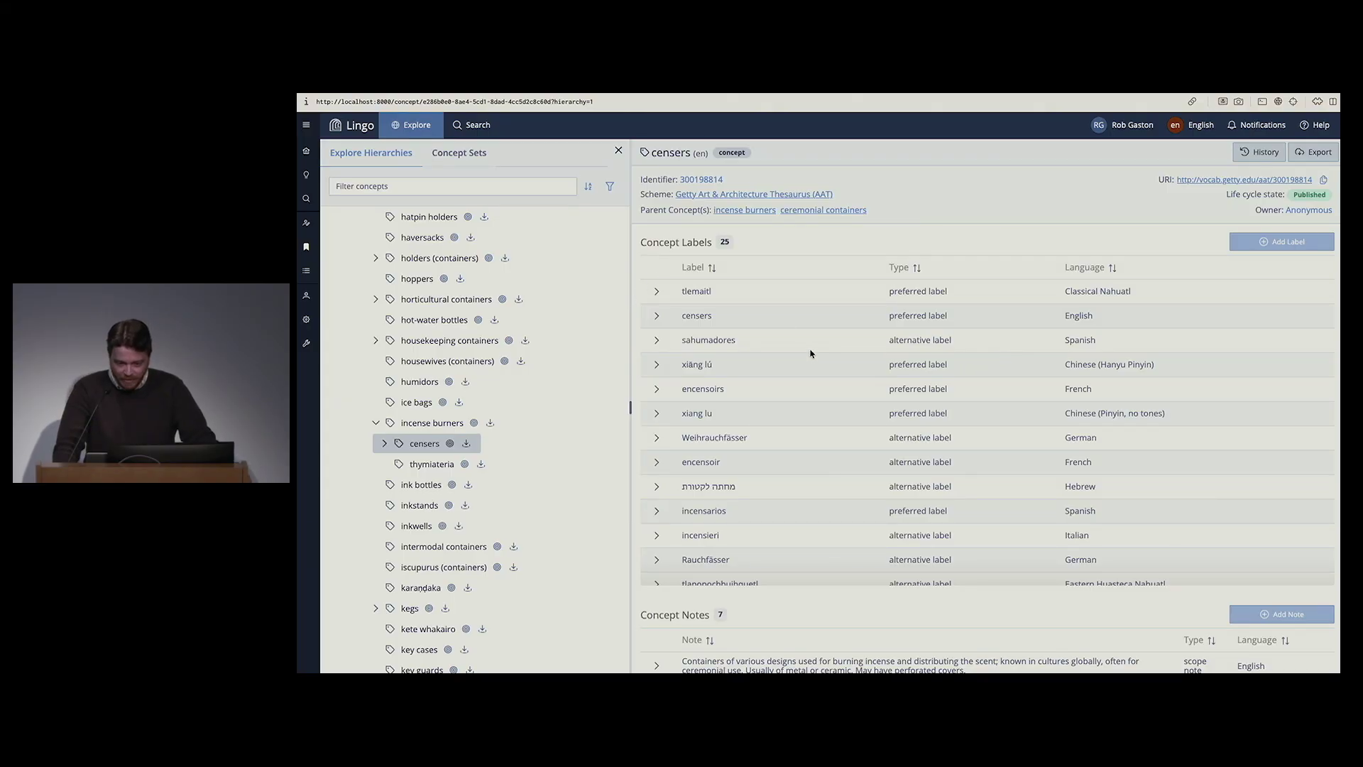
scroll(810, 350, down, 1)
scroll(812, 350, down, 4)
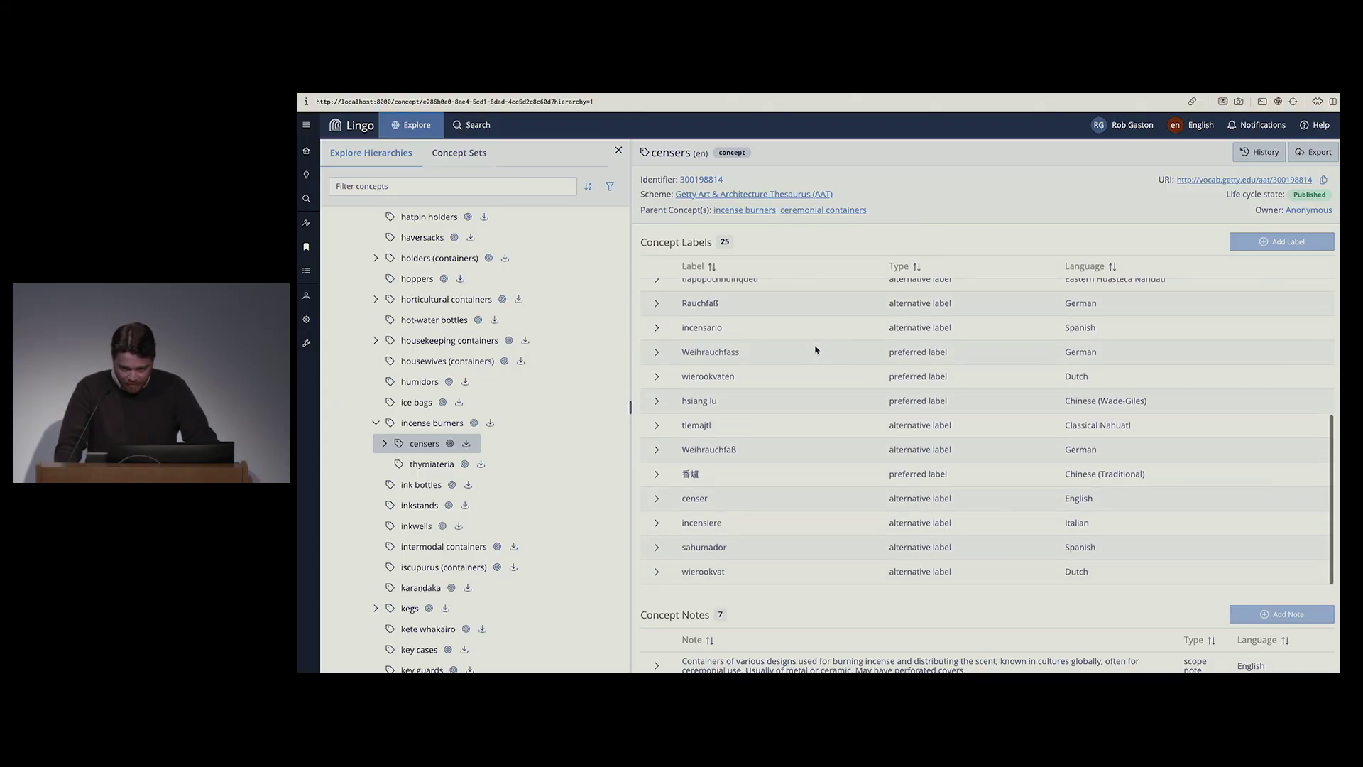
scroll(843, 388, up, 5)
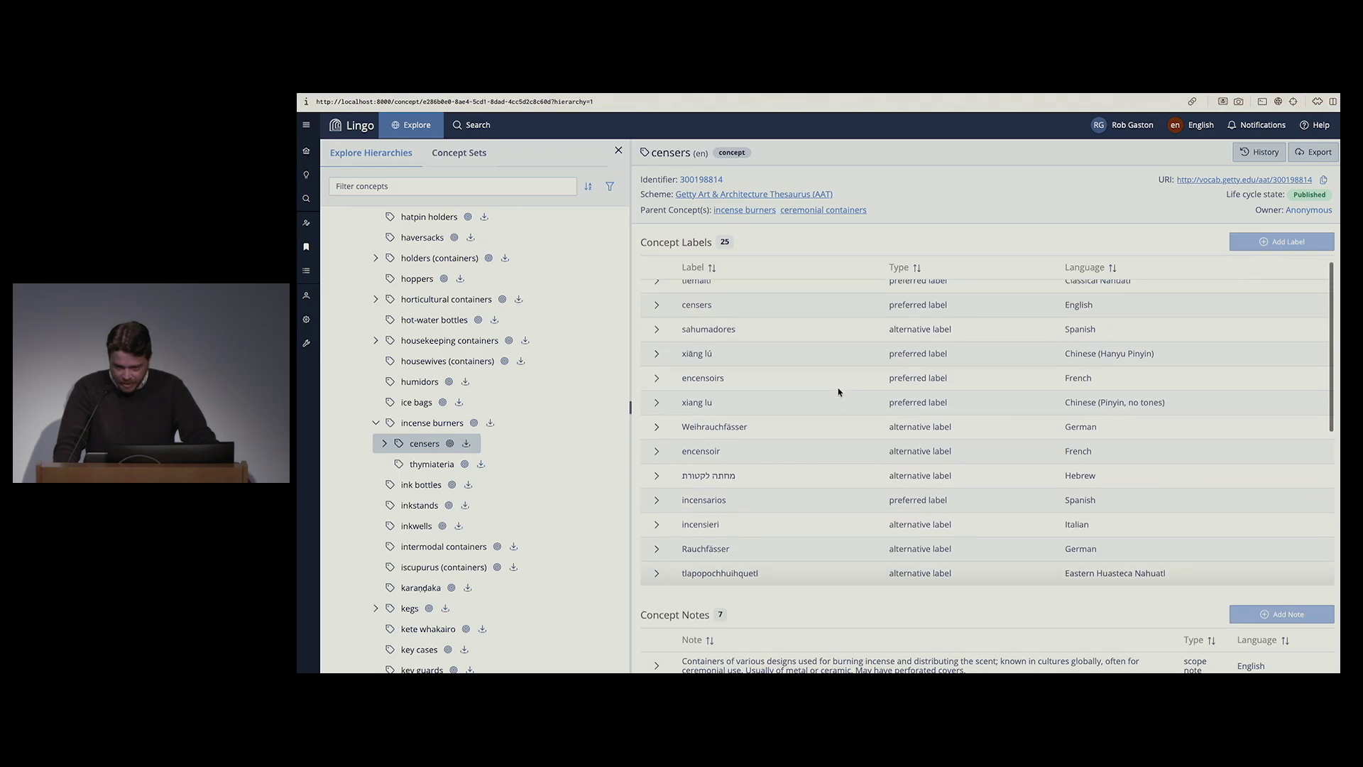
Step: Expand the tlemaitl and censers labels to read their sources and contributors, and collapse the censers label again
click(656, 291)
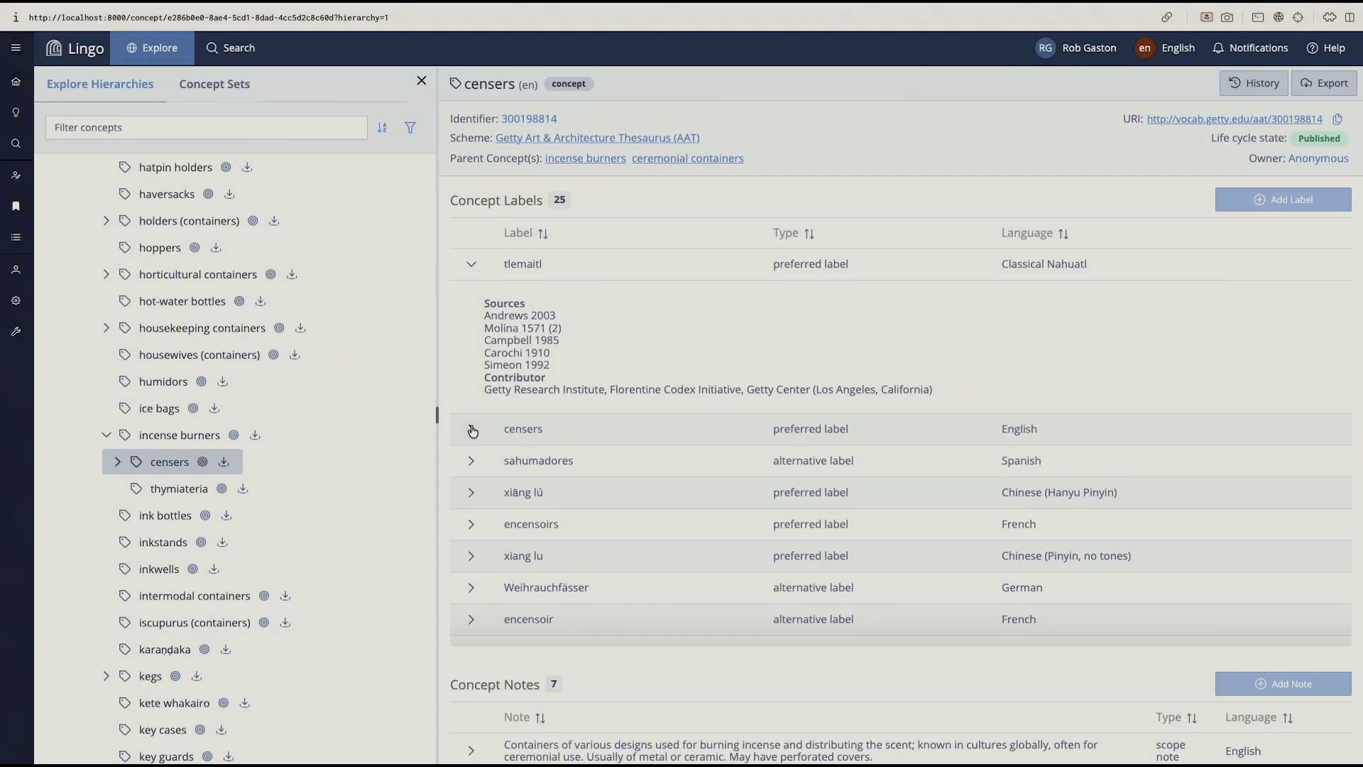
click(470, 429)
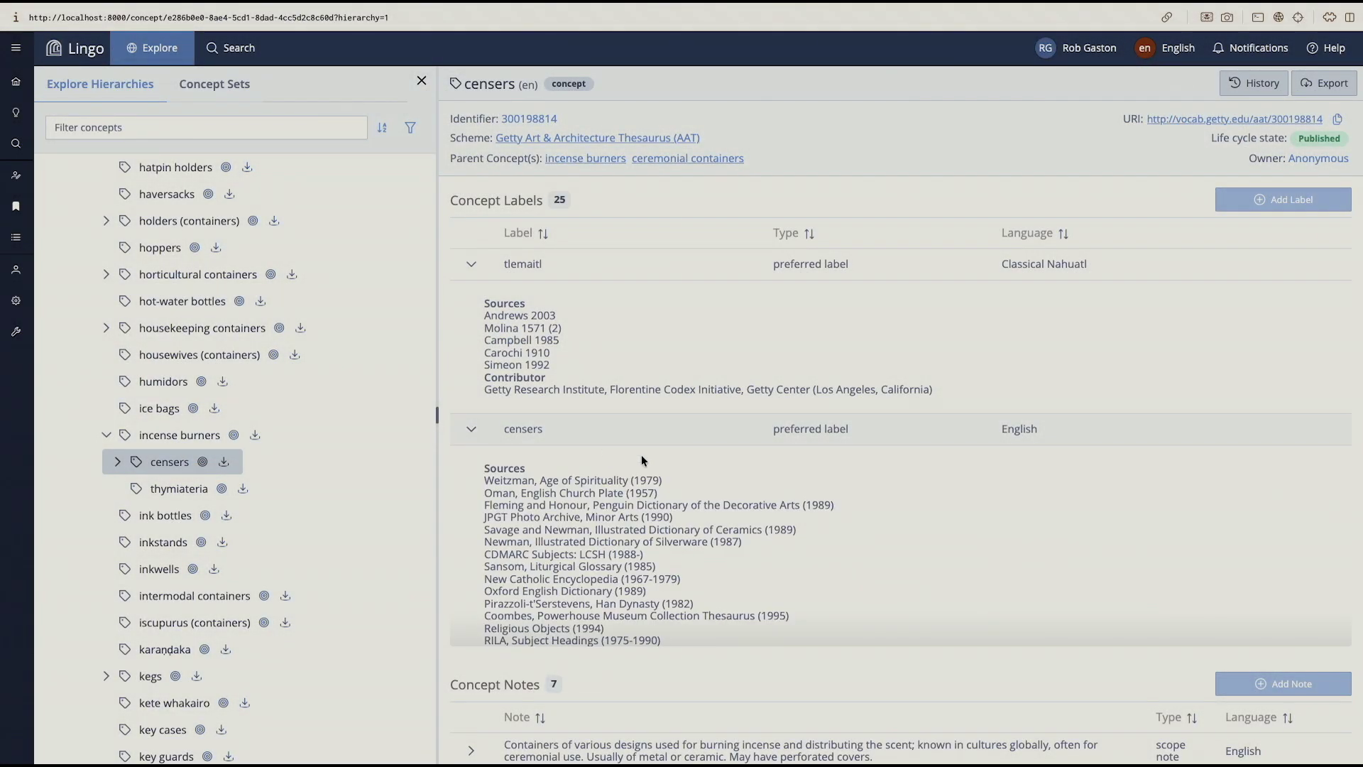
scroll(638, 451, down, 5)
scroll(641, 447, up, 3)
scroll(642, 449, up, 2)
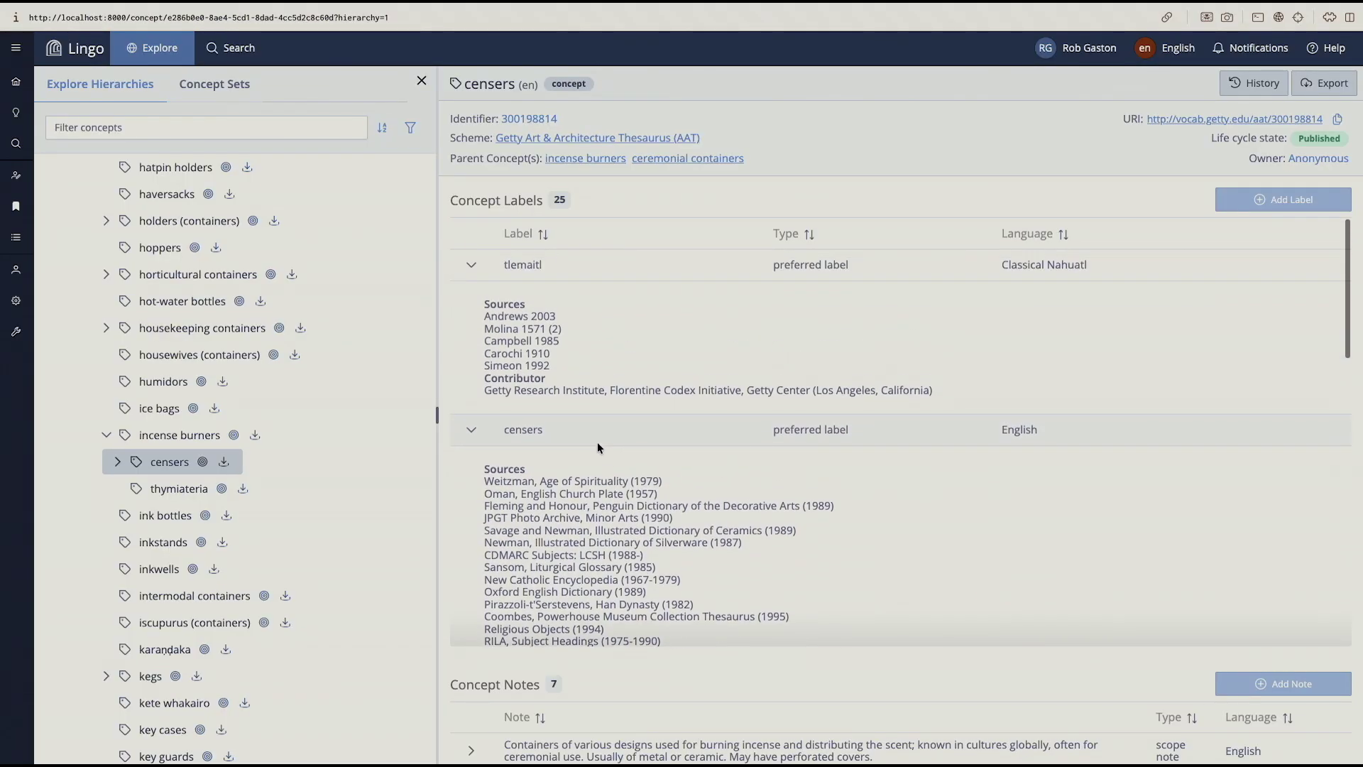
click(472, 429)
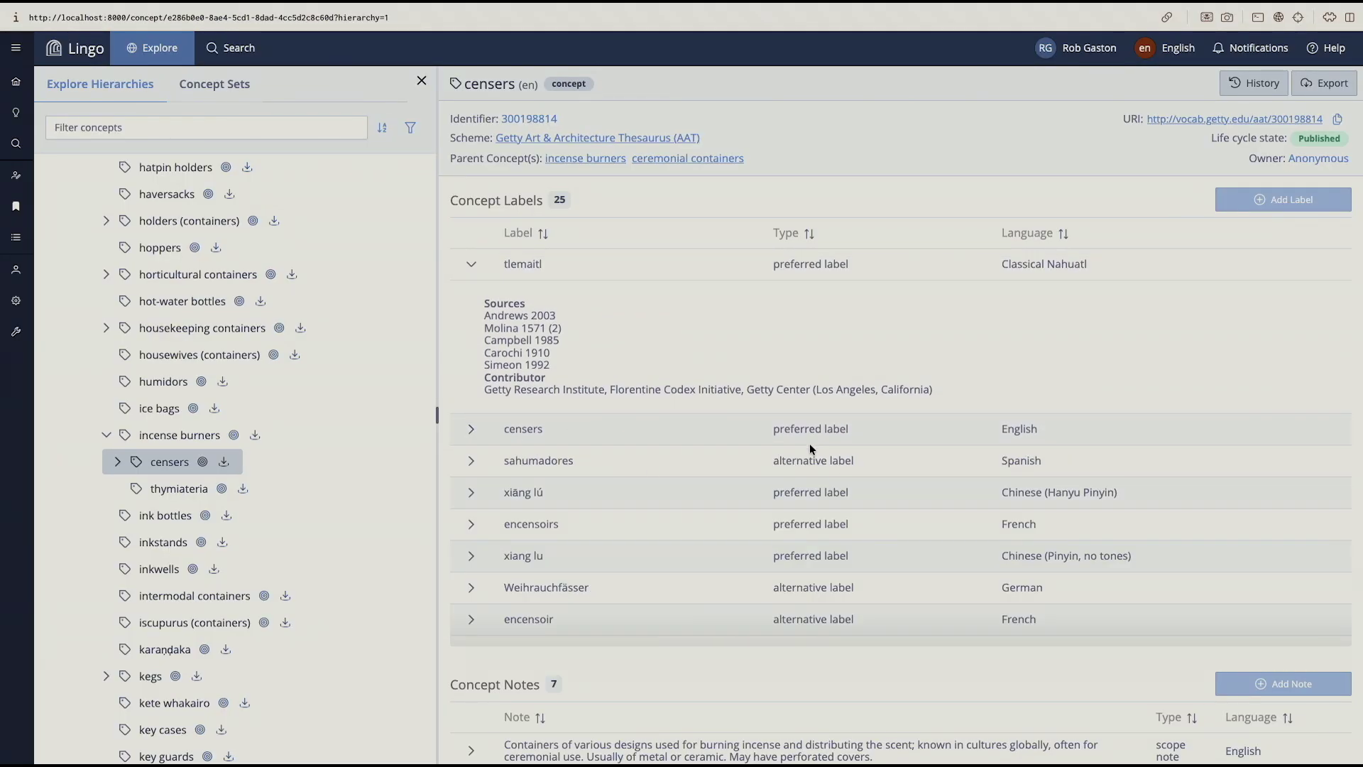
Step: Expand the English and Dutch scope notes to read their sources and contributors, and look through the remaining concept notes
scroll(774, 519, down, 6)
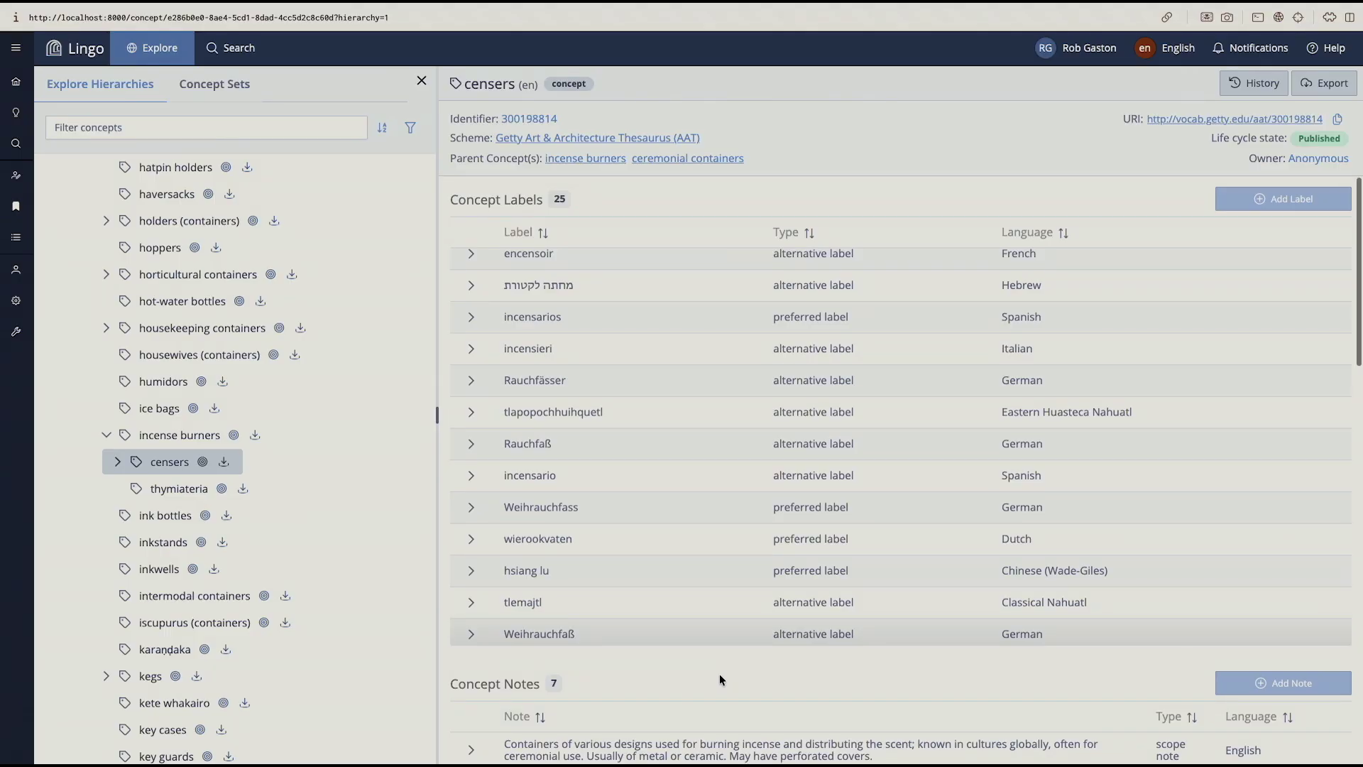
scroll(719, 668, down, 7)
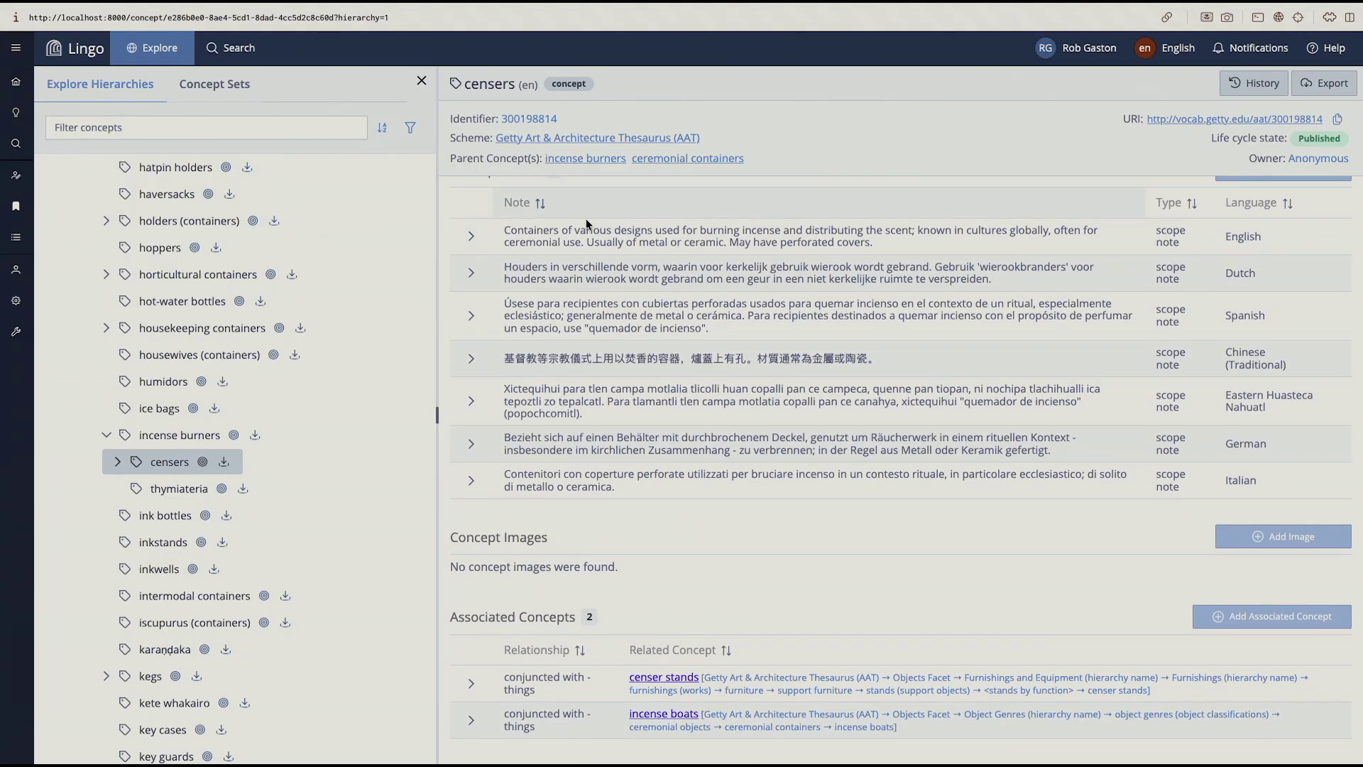
scroll(586, 223, up, 1)
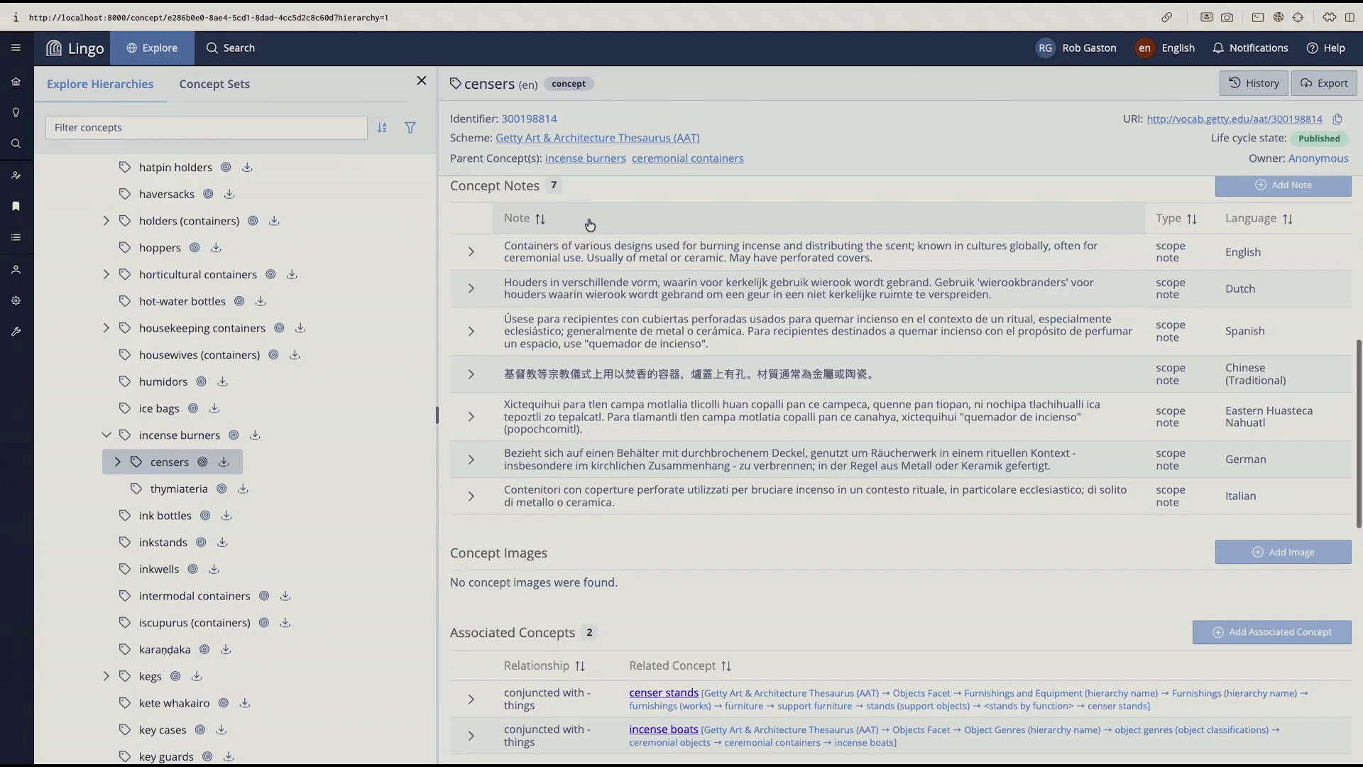
click(471, 260)
click(471, 383)
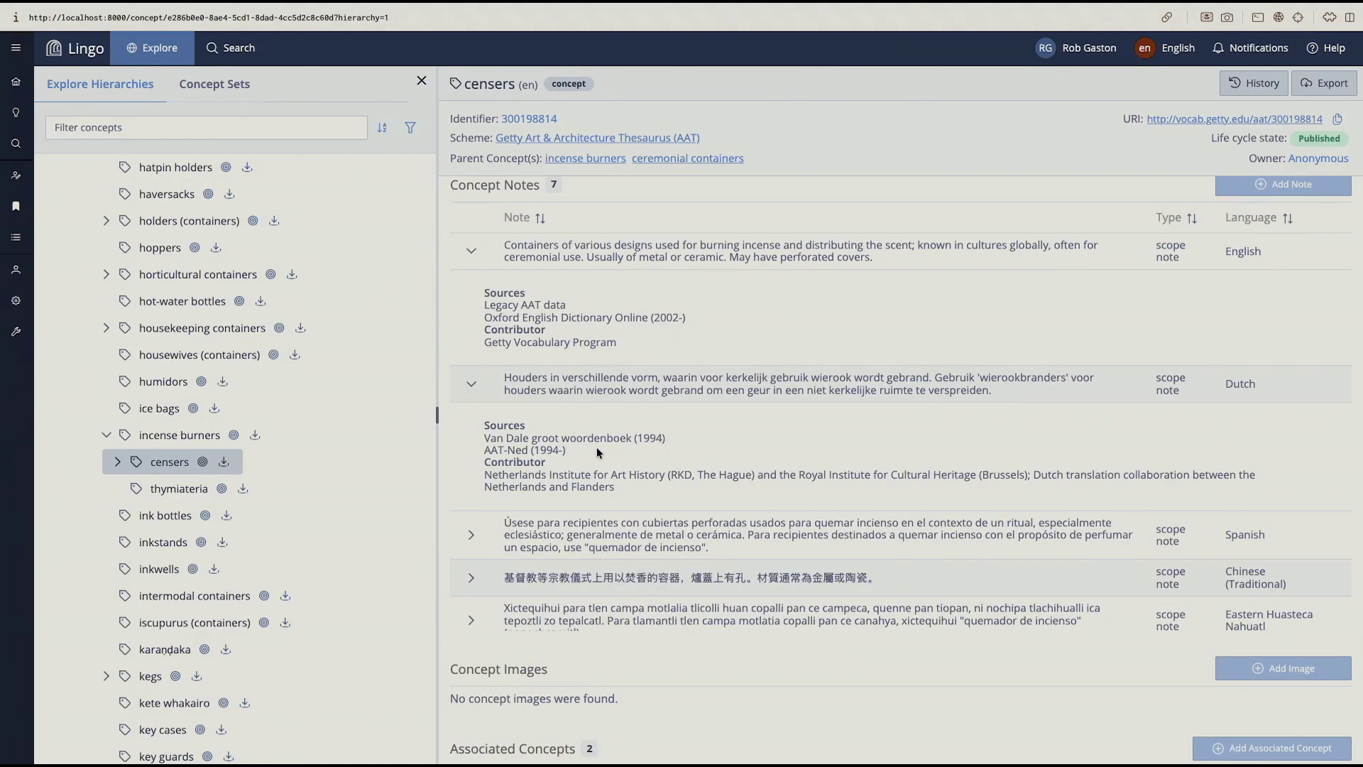
scroll(596, 415, down, 1)
scroll(611, 419, up, 1)
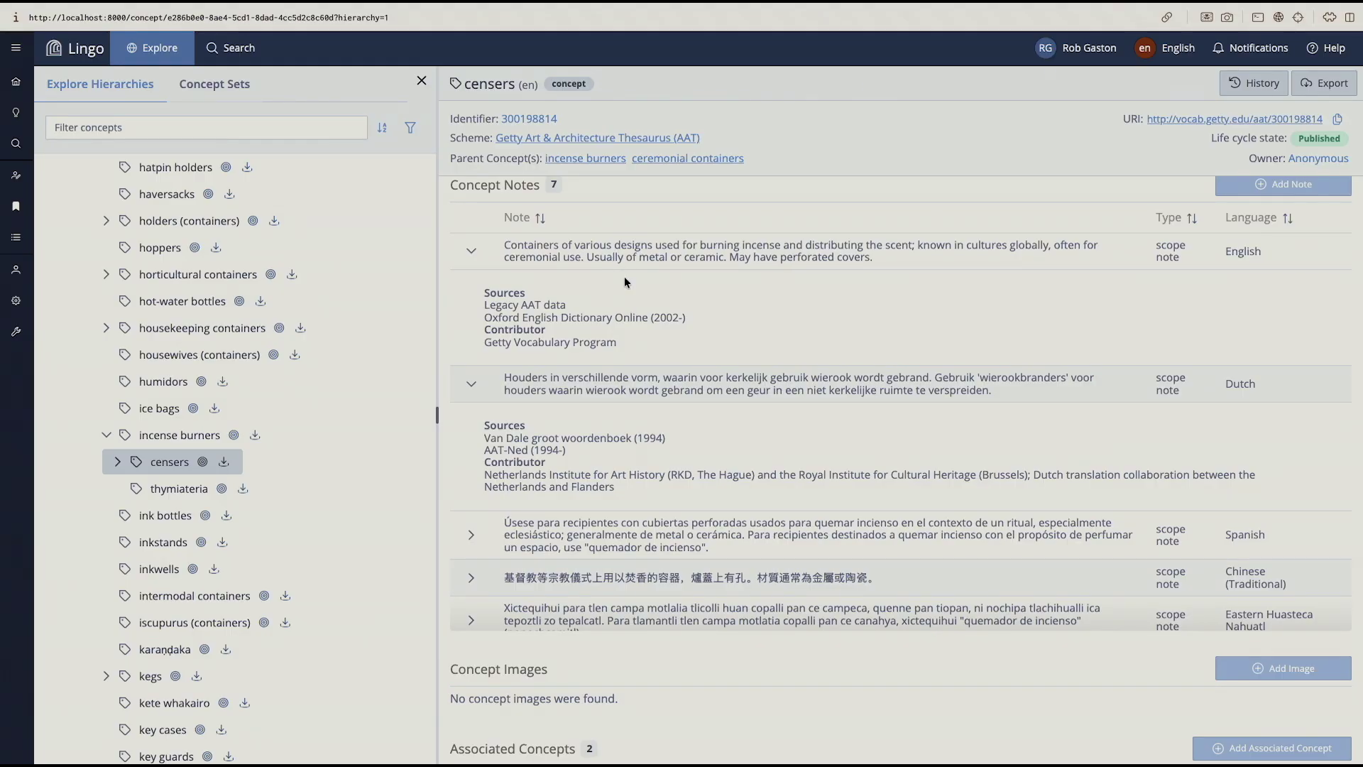
scroll(696, 355, down, 10)
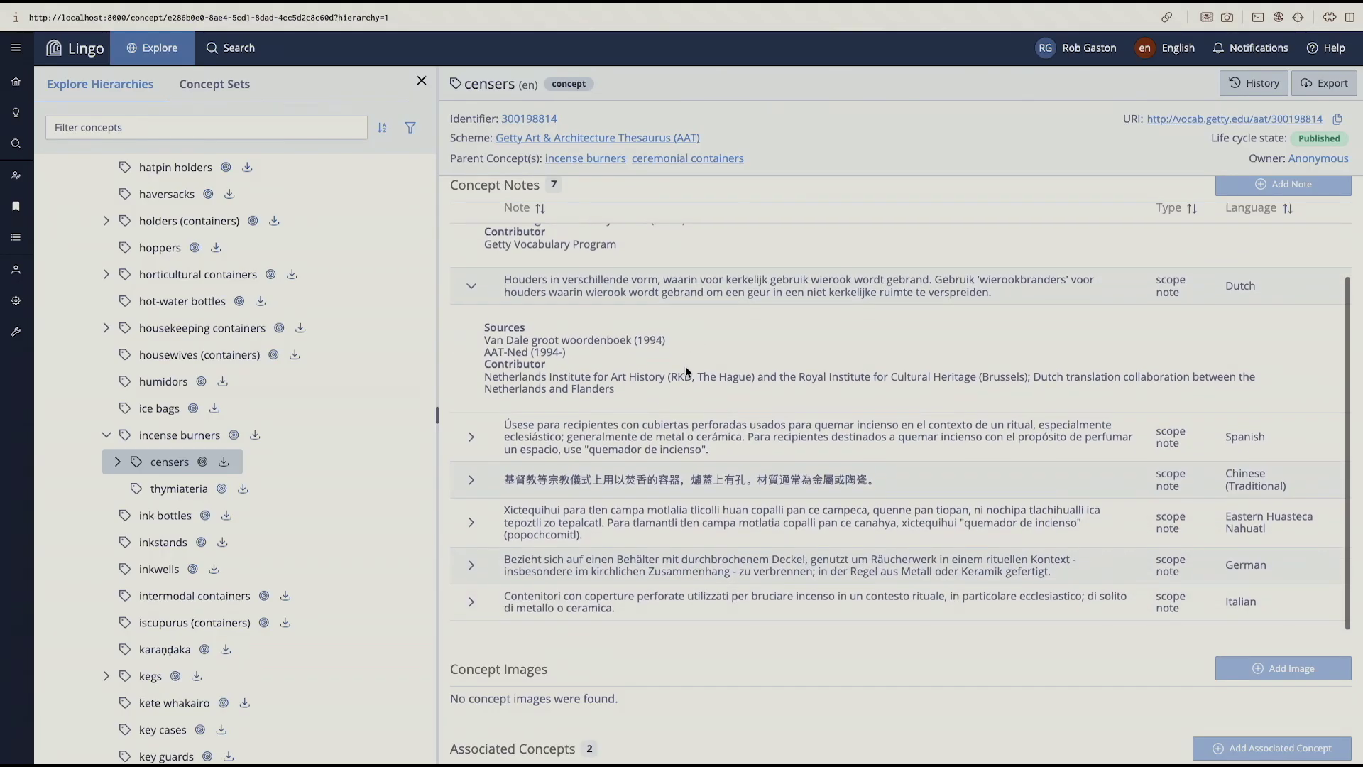
scroll(706, 416, up, 4)
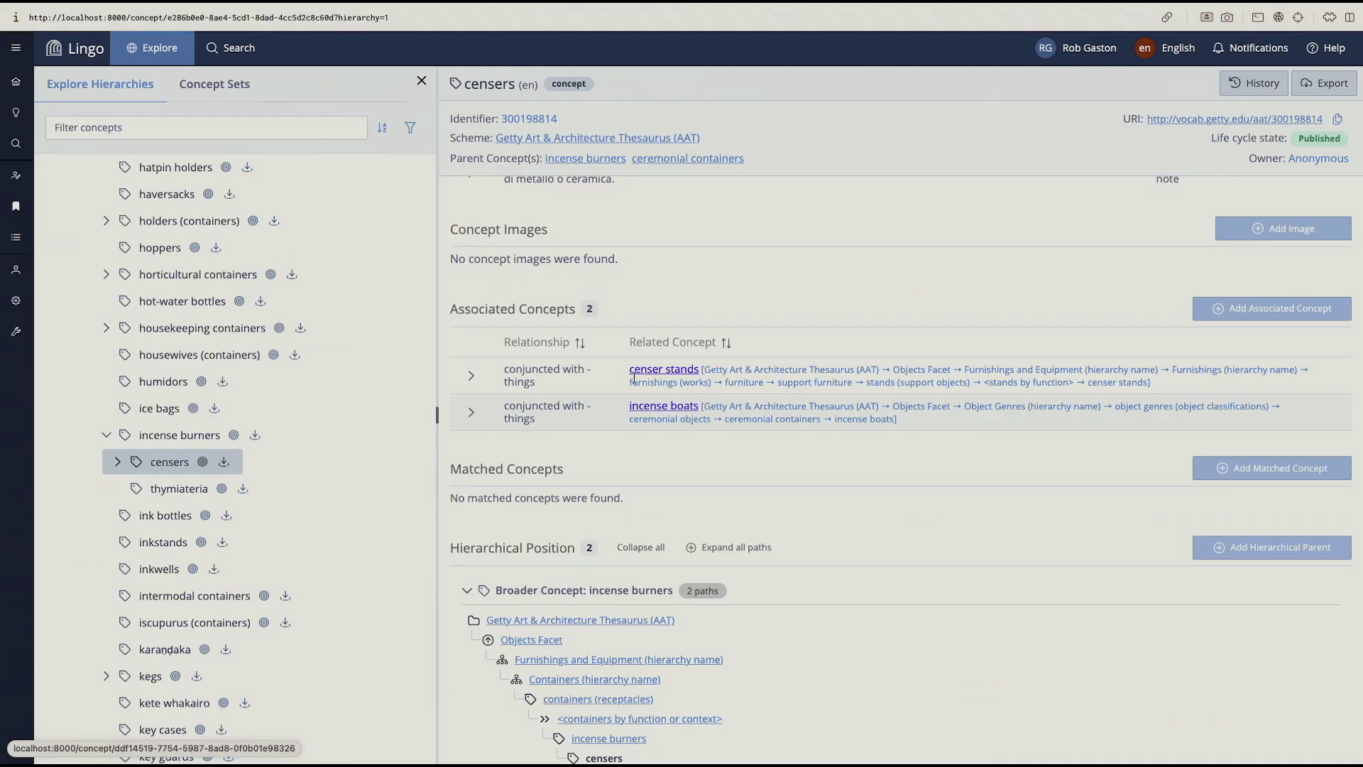
Step: Expand all paths in the censers concept's hierarchical position and review the paths under both broader concepts
scroll(606, 437, down, 1)
scroll(781, 511, down, 5)
scroll(871, 504, up, 3)
click(739, 308)
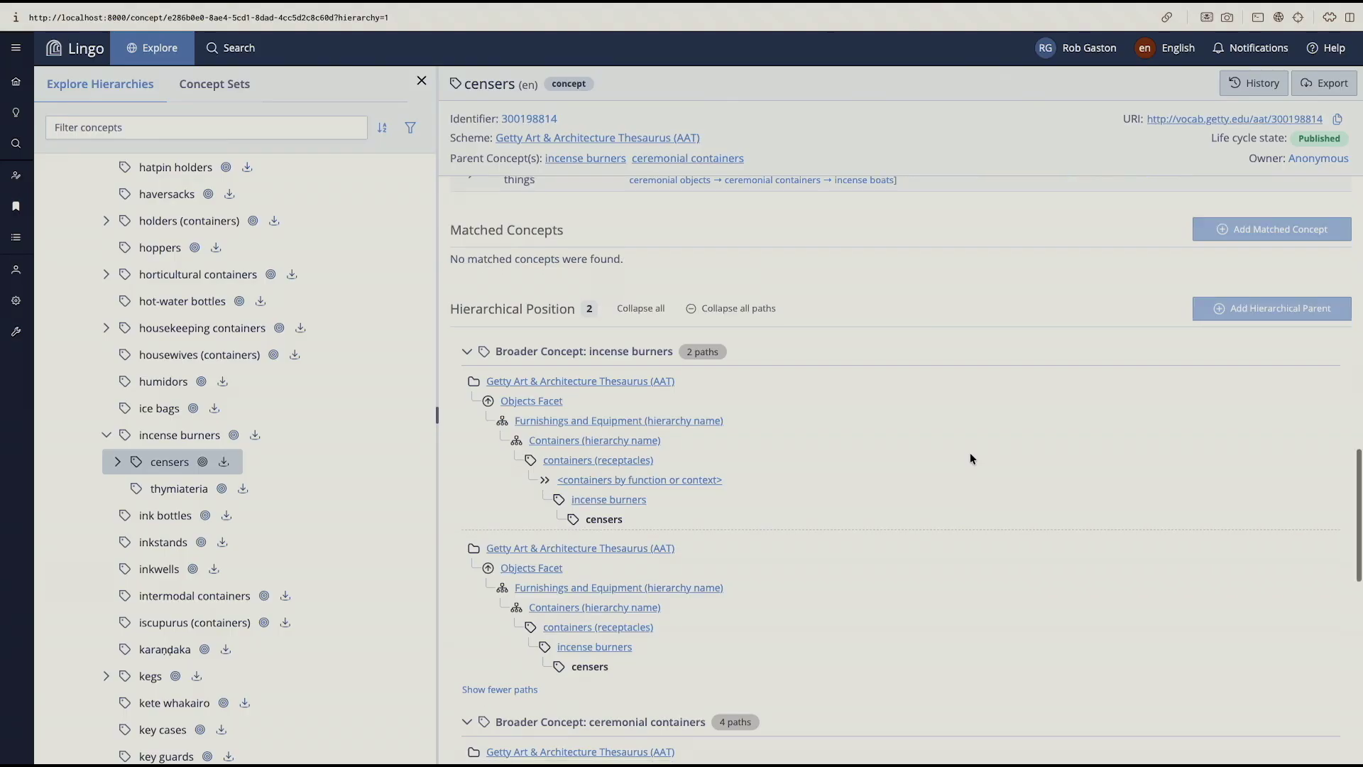
scroll(970, 458, down, 7)
scroll(956, 451, down, 3)
scroll(941, 458, up, 7)
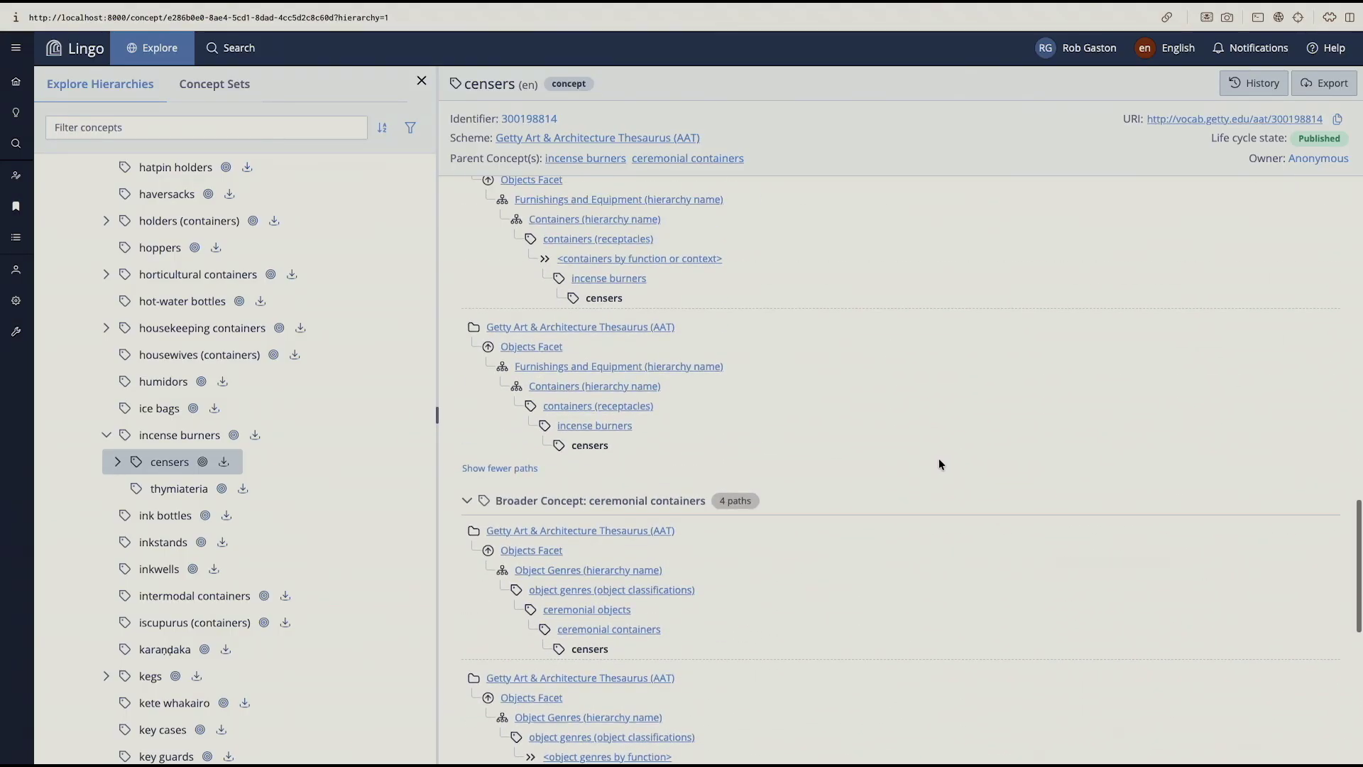
scroll(938, 455, up, 3)
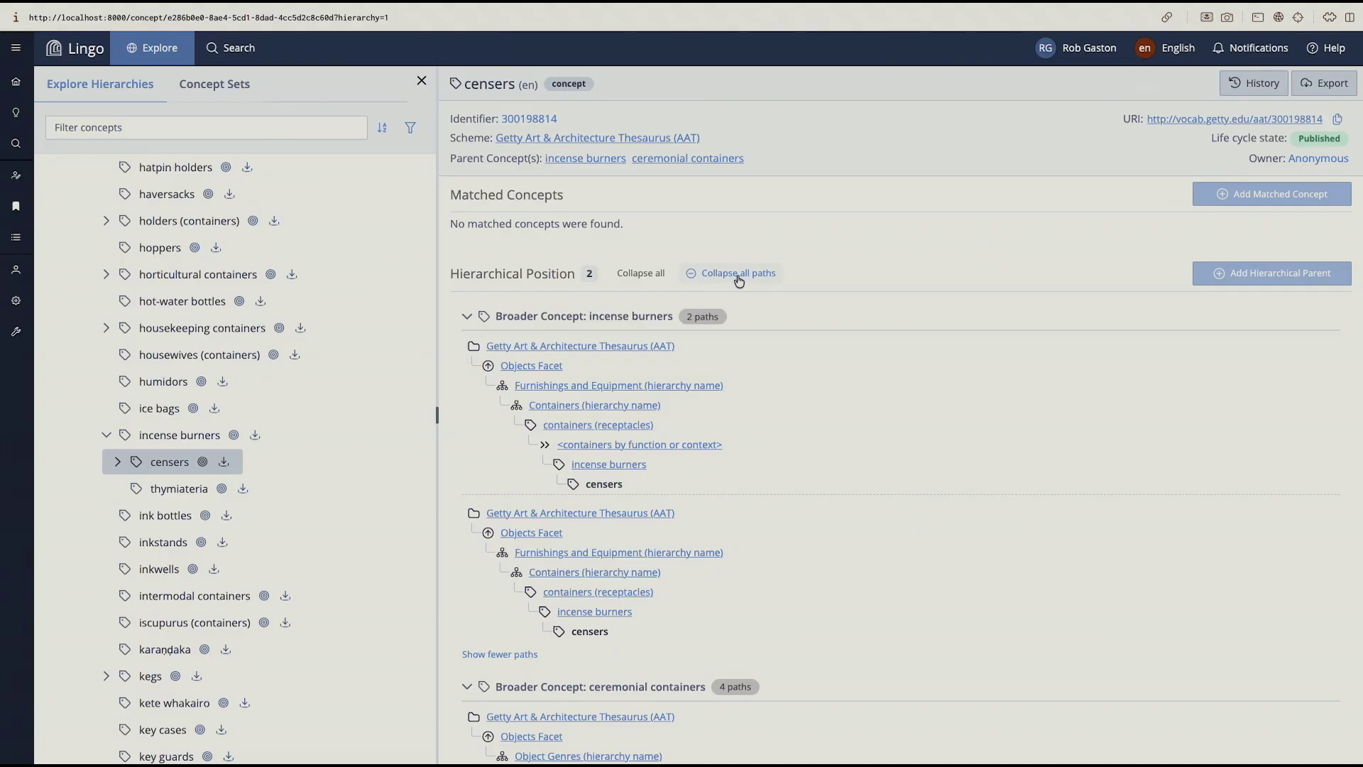
Step: Collapse the censers concept's hierarchical paths, open its narrower concept thuribles and look through that concept's labels and notes
click(738, 281)
scroll(937, 495, down, 2)
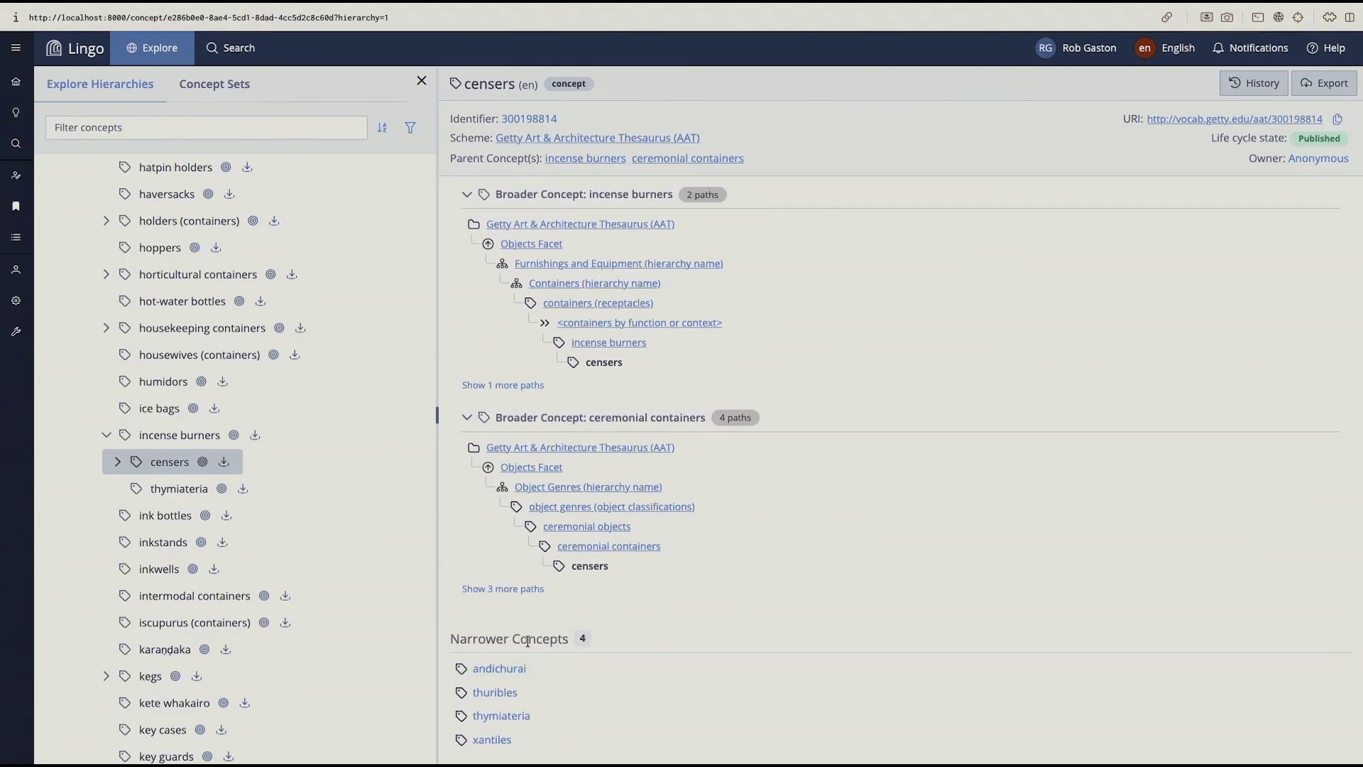
click(511, 695)
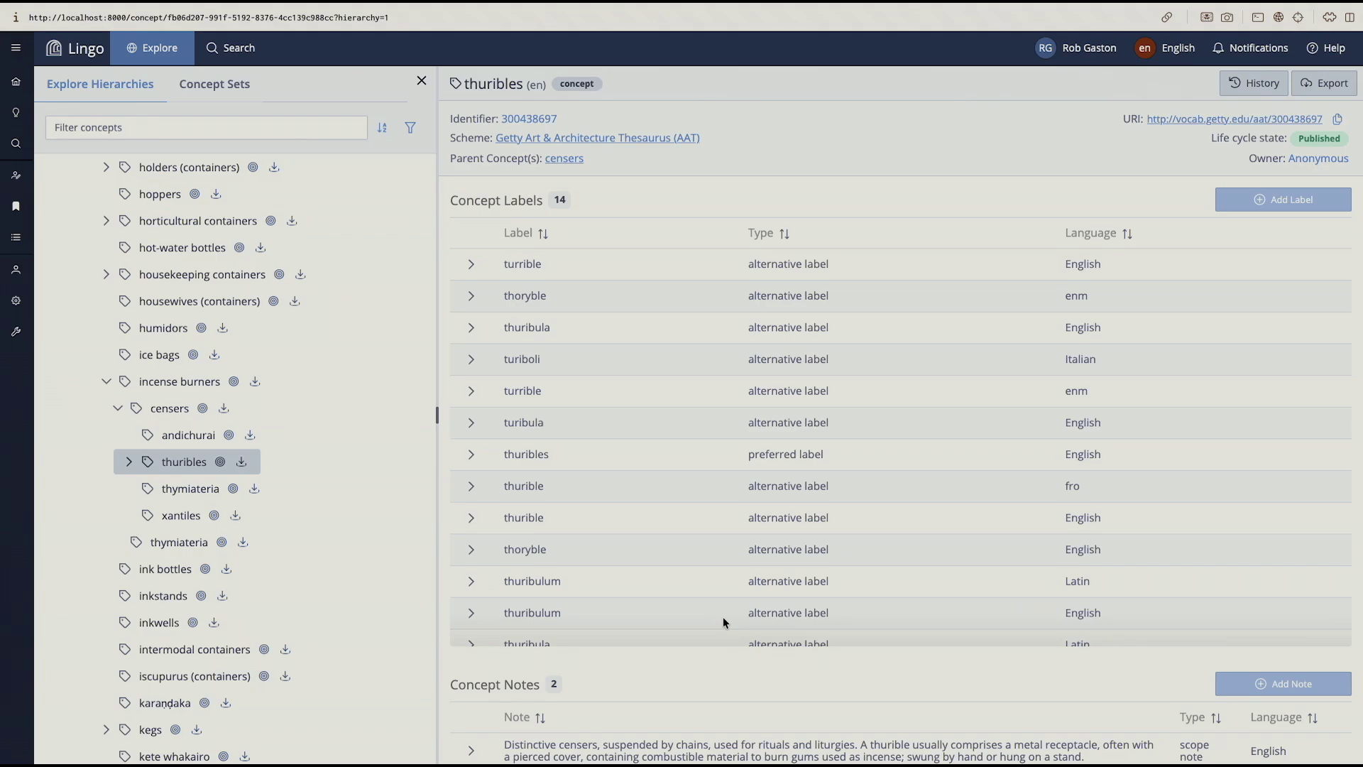
scroll(705, 659, down, 2)
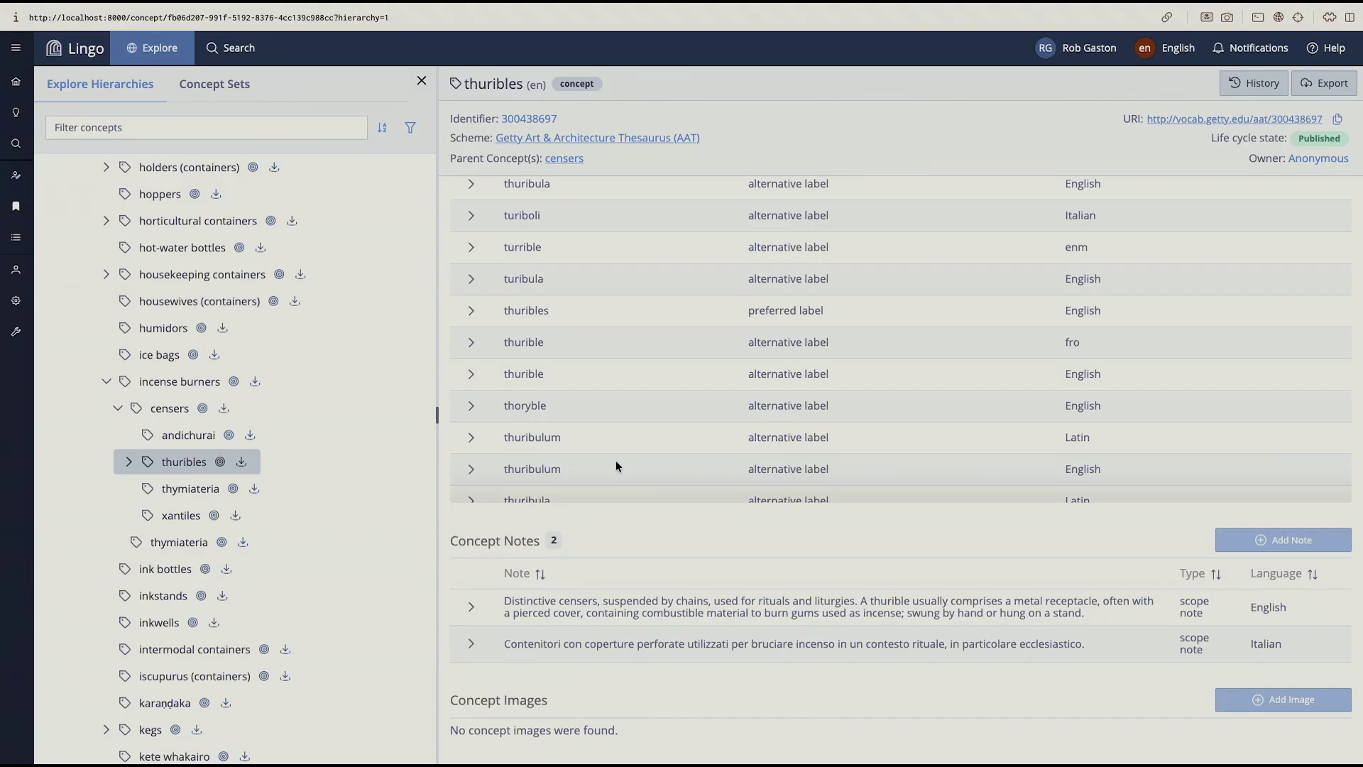
scroll(610, 396, up, 3)
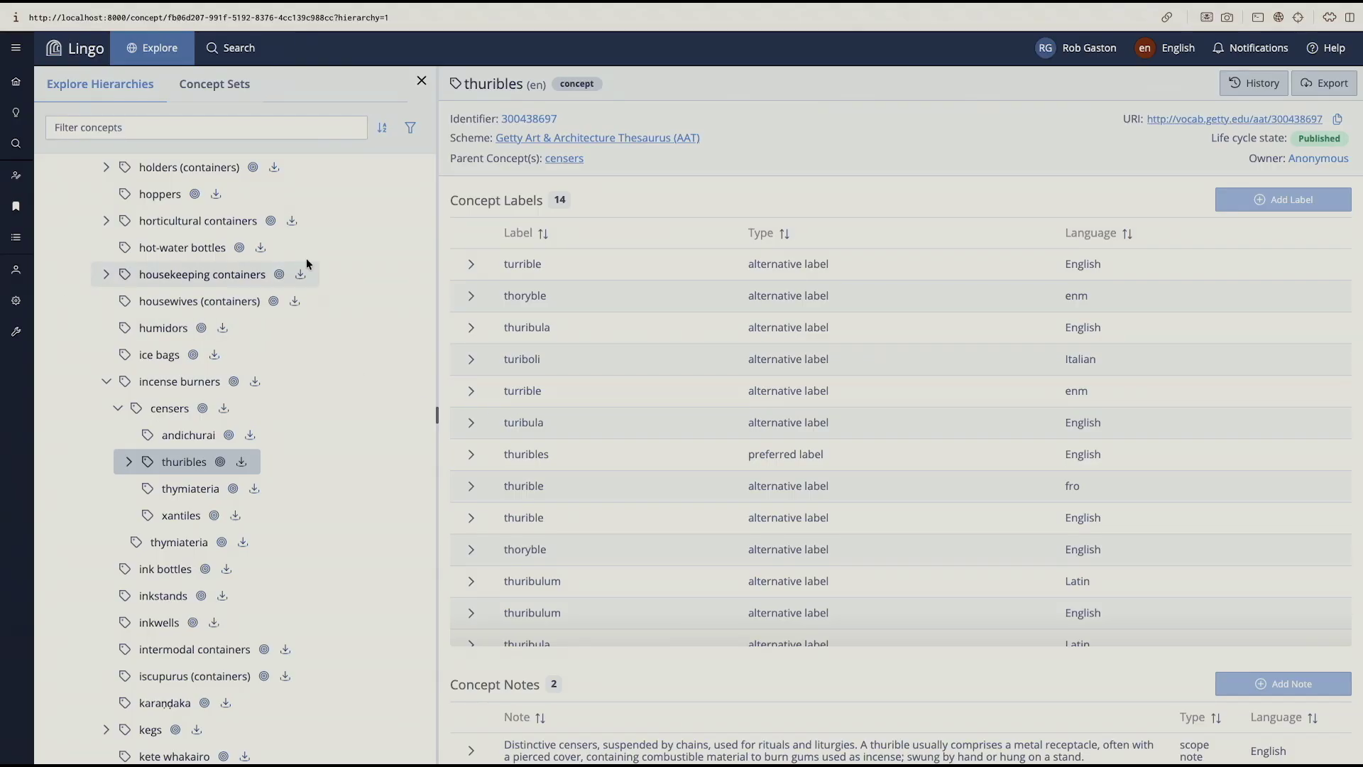
Step: Close the hierarchy browser and run an advanced search for concepts whose label contains "censers"
click(419, 82)
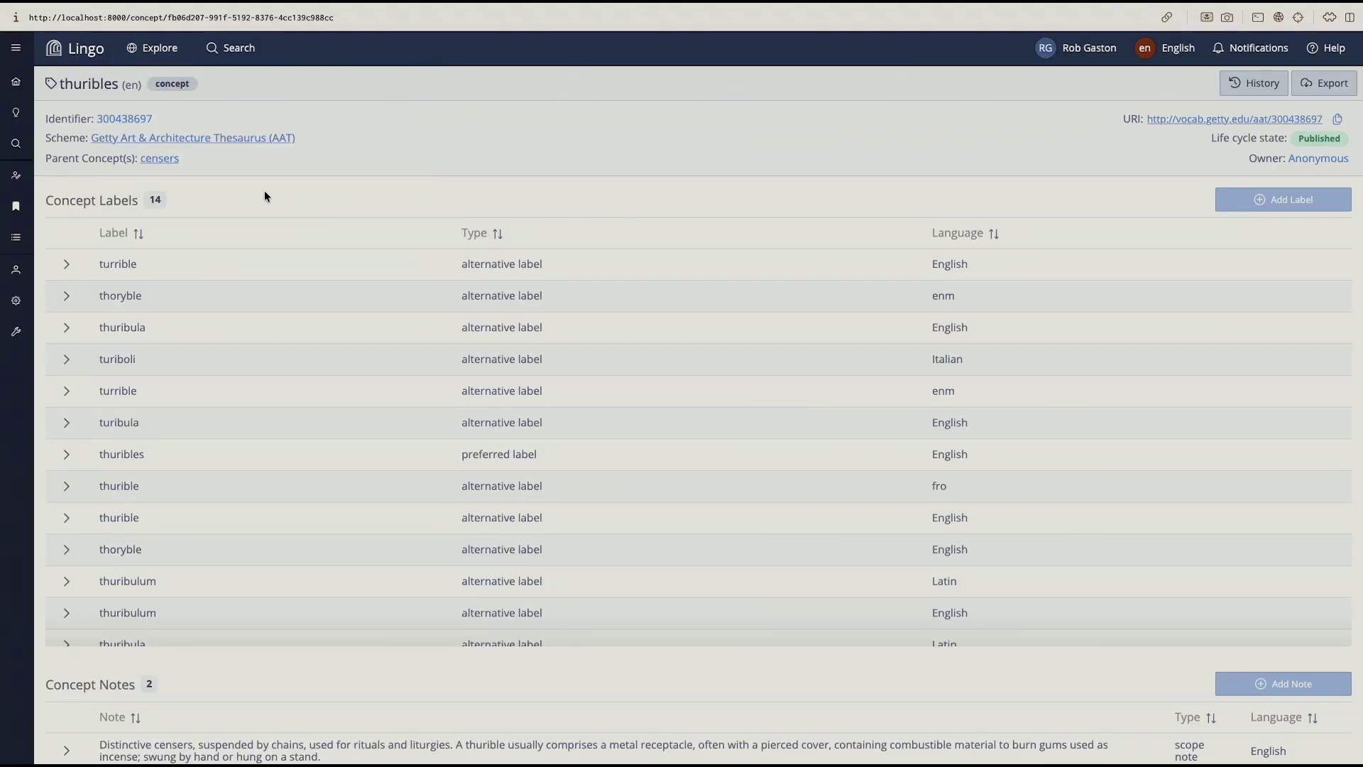
click(15, 144)
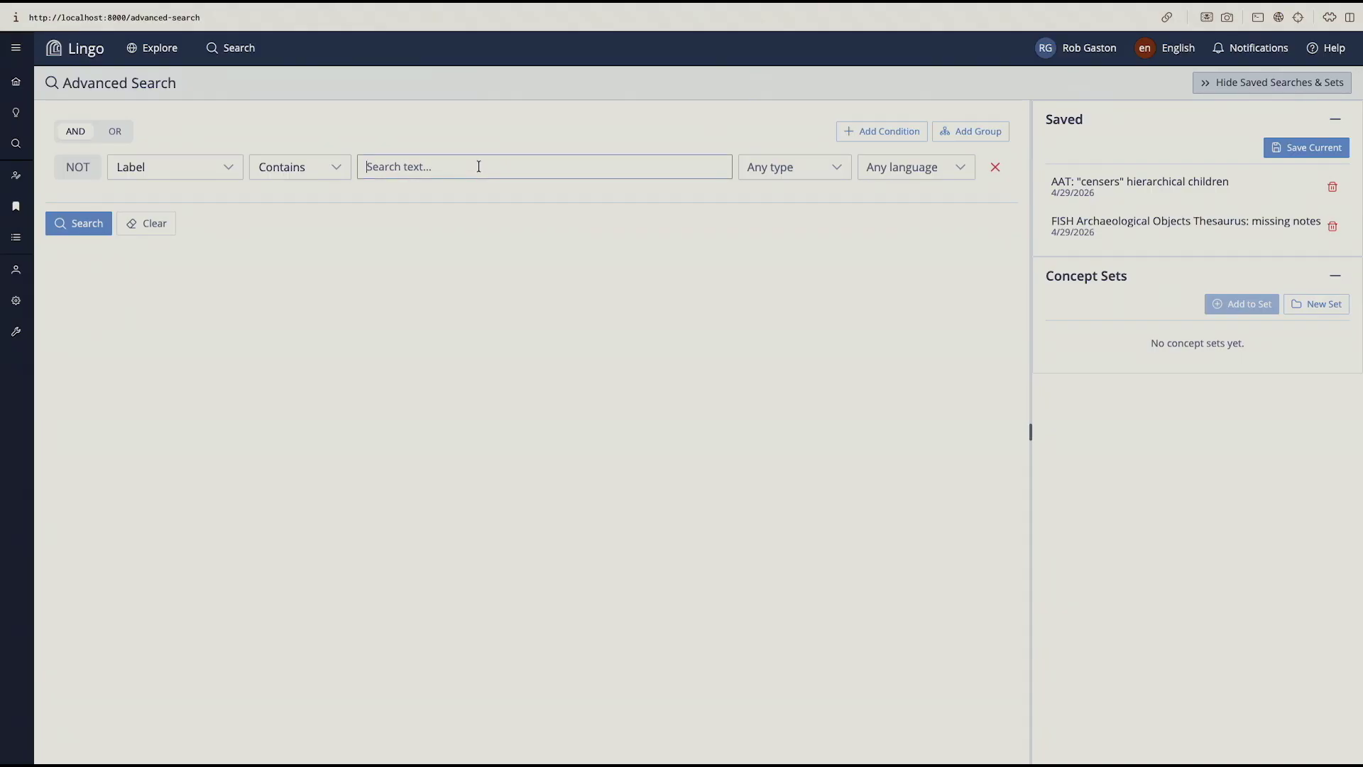
text(censers)
click(98, 224)
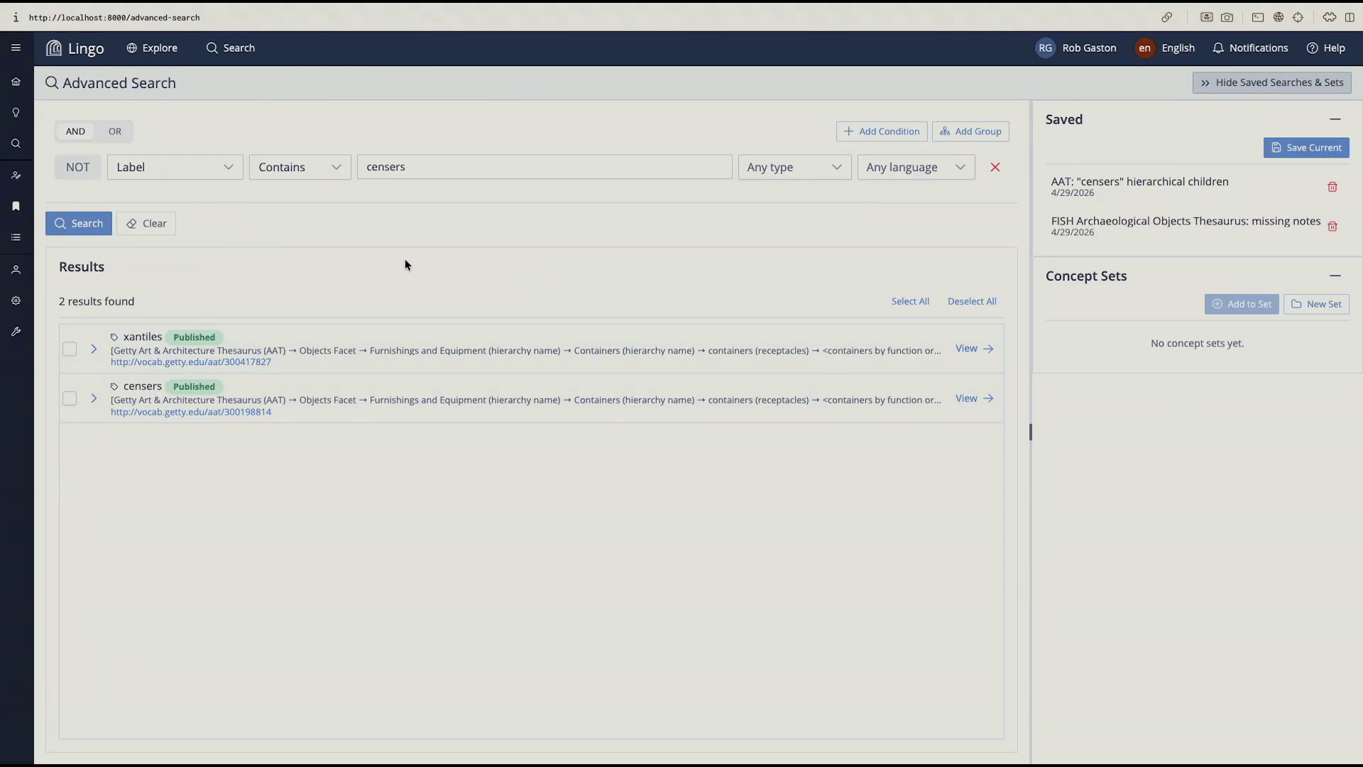
Step: Replace the existing condition with an OR condition group whose label contains "censer"
click(994, 167)
click(962, 135)
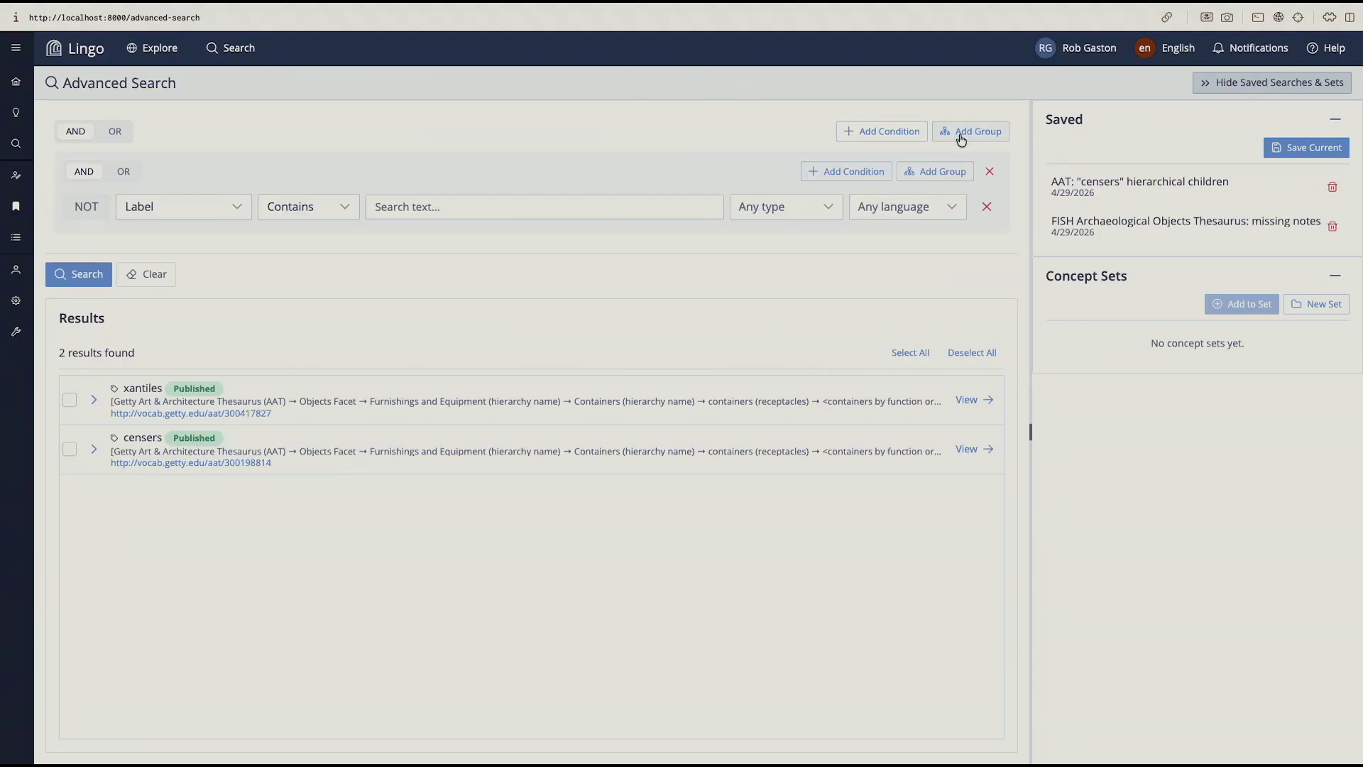
click(496, 210)
text(censer)
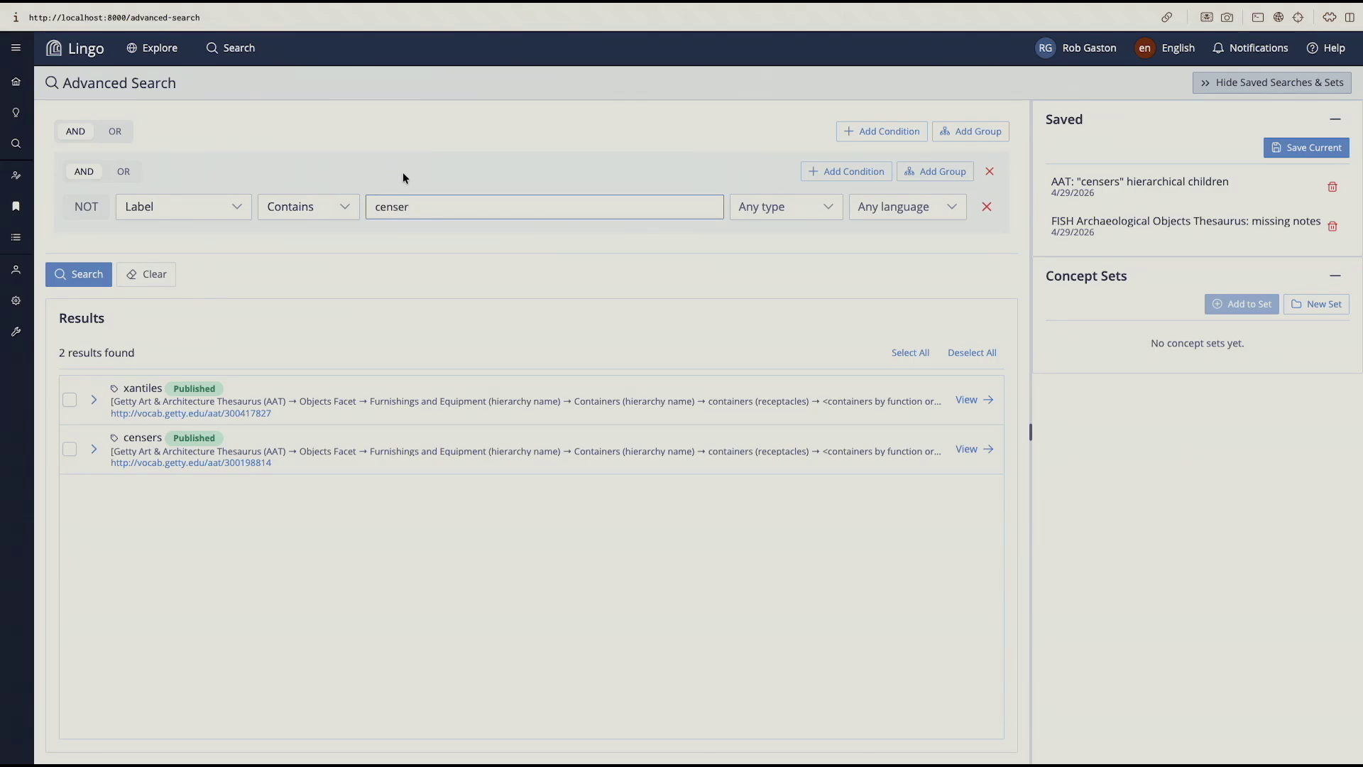
click(131, 175)
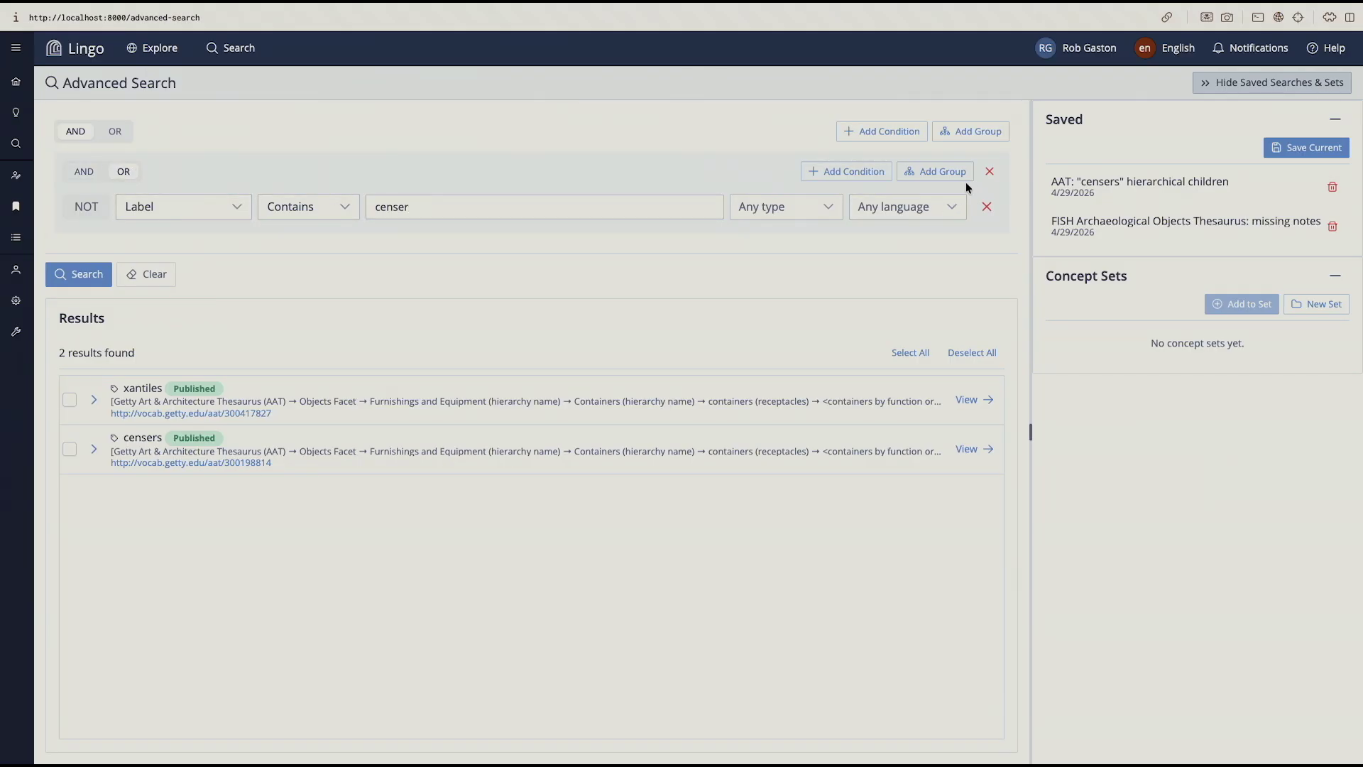
Step: Add a second condition to the OR group, Note contains "censer", and run the search
click(849, 172)
click(142, 256)
click(142, 307)
click(414, 255)
text(censer)
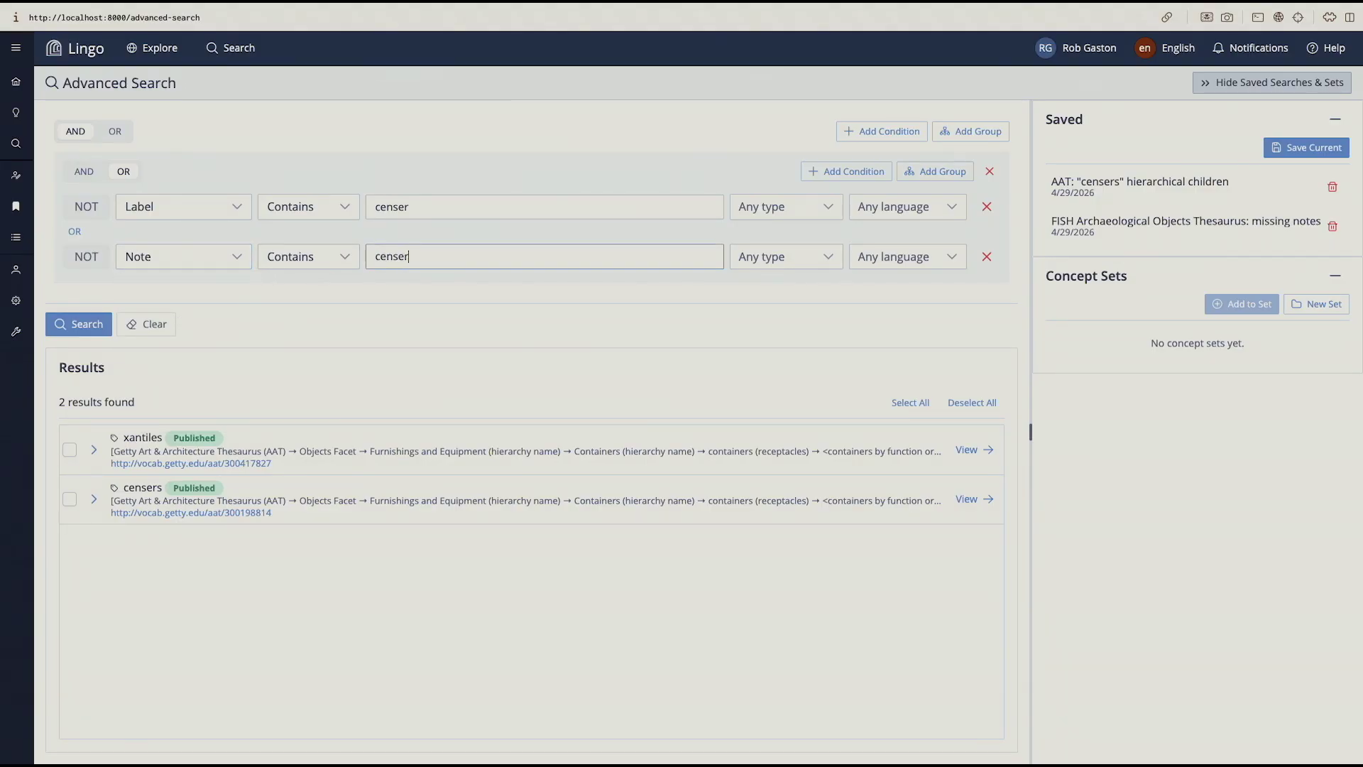
click(63, 323)
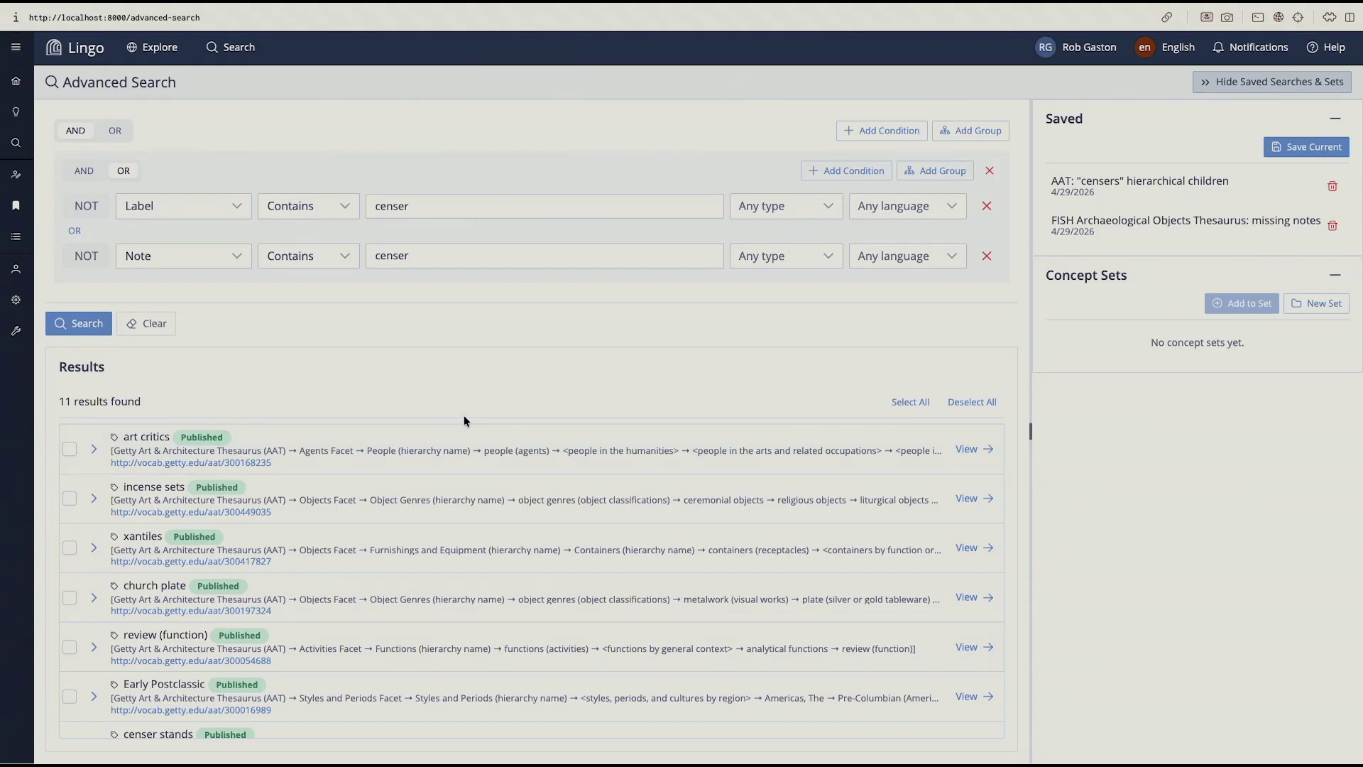
Step: Look through the concepts found by the censer label and note search, checking their names and hierarchical paths
scroll(425, 545, down, 1)
scroll(425, 544, up, 1)
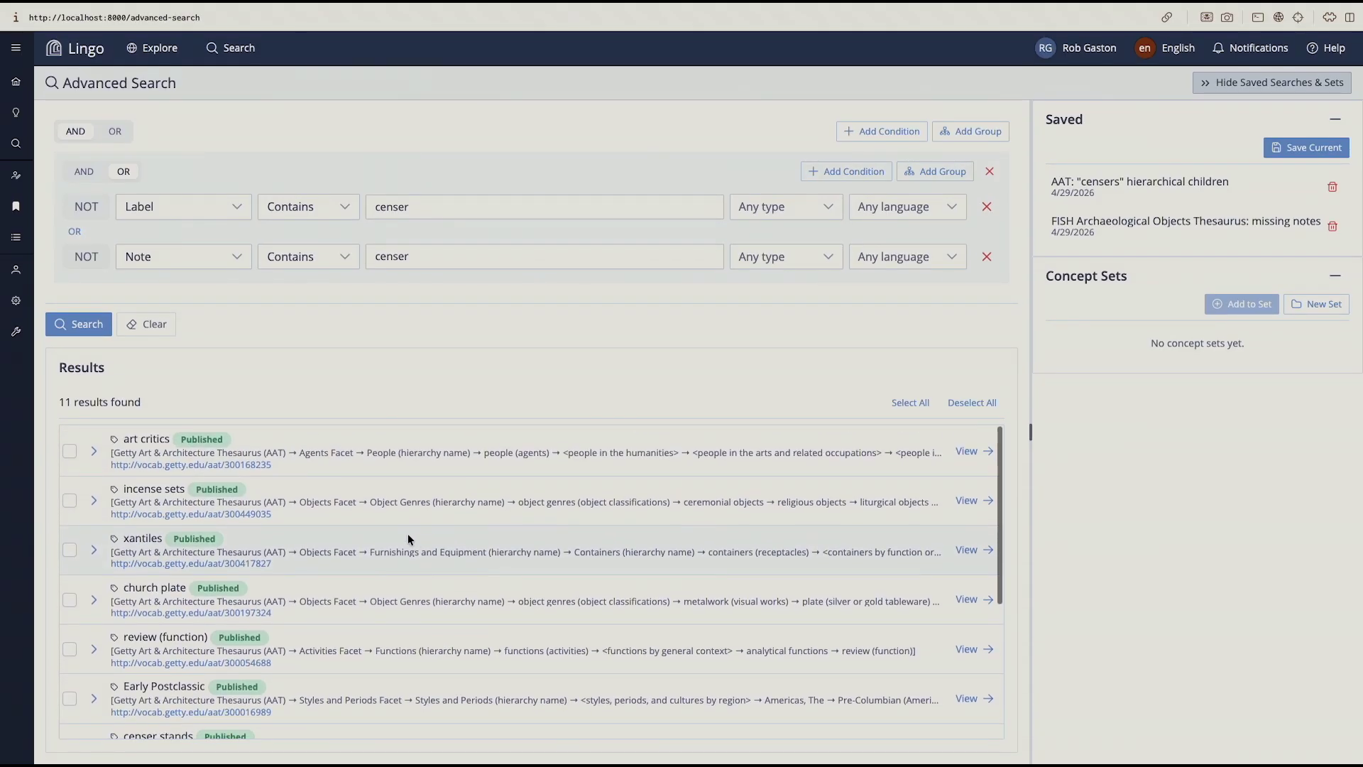
scroll(362, 480, down, 8)
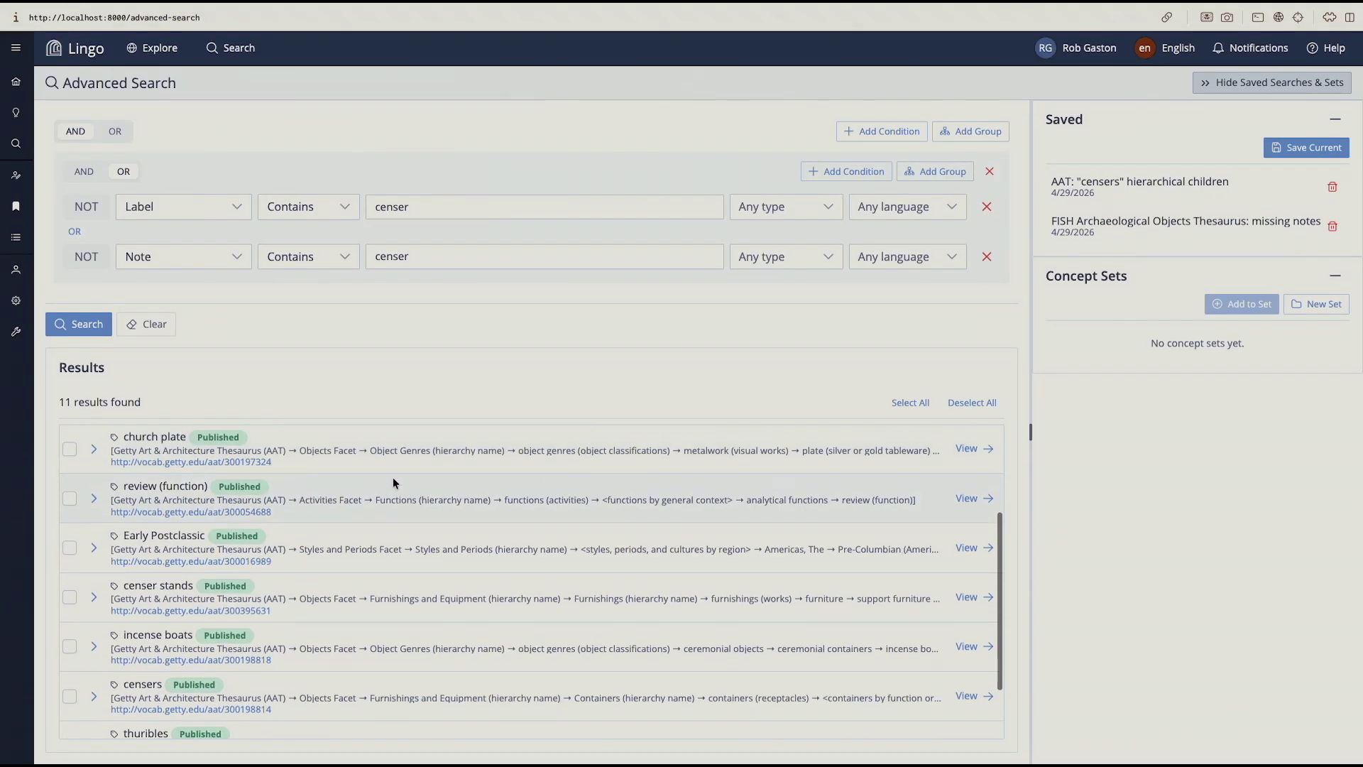
scroll(359, 510, down, 3)
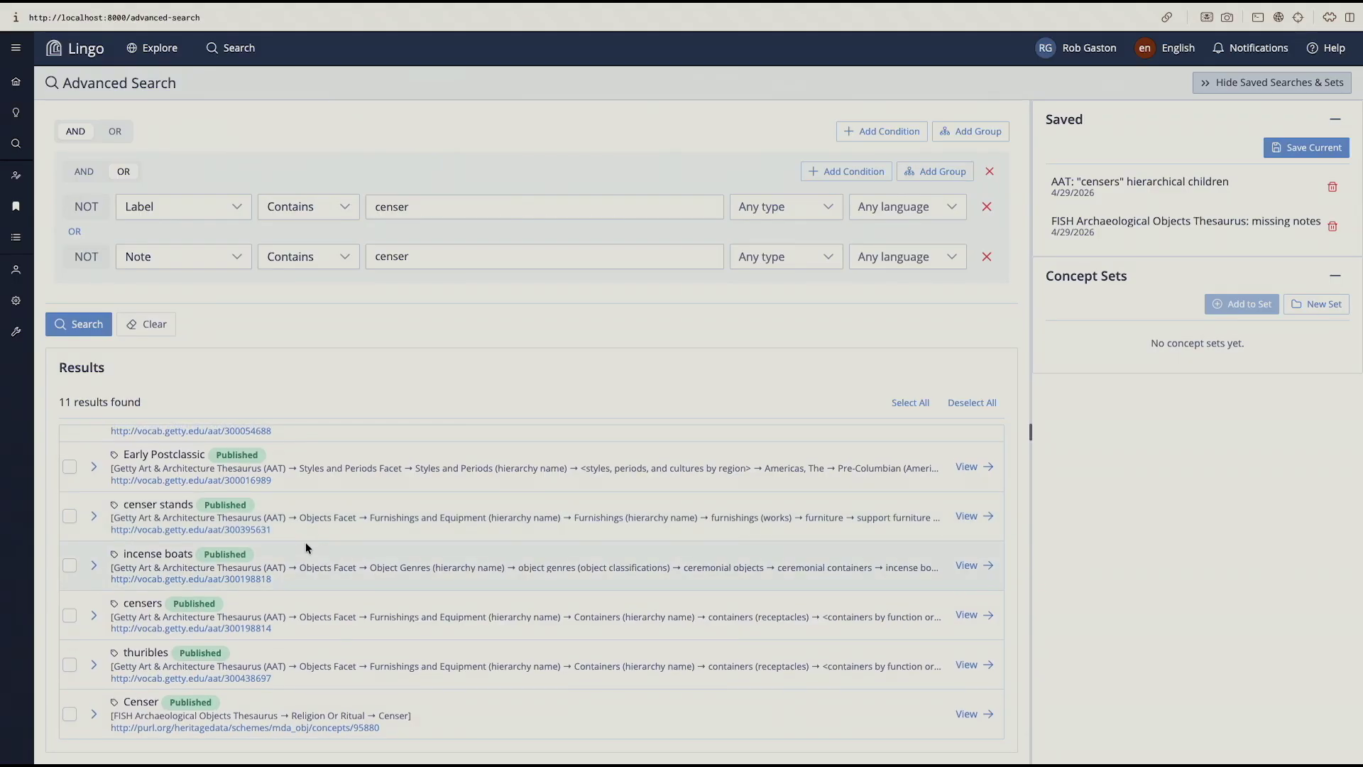
scroll(367, 538, up, 4)
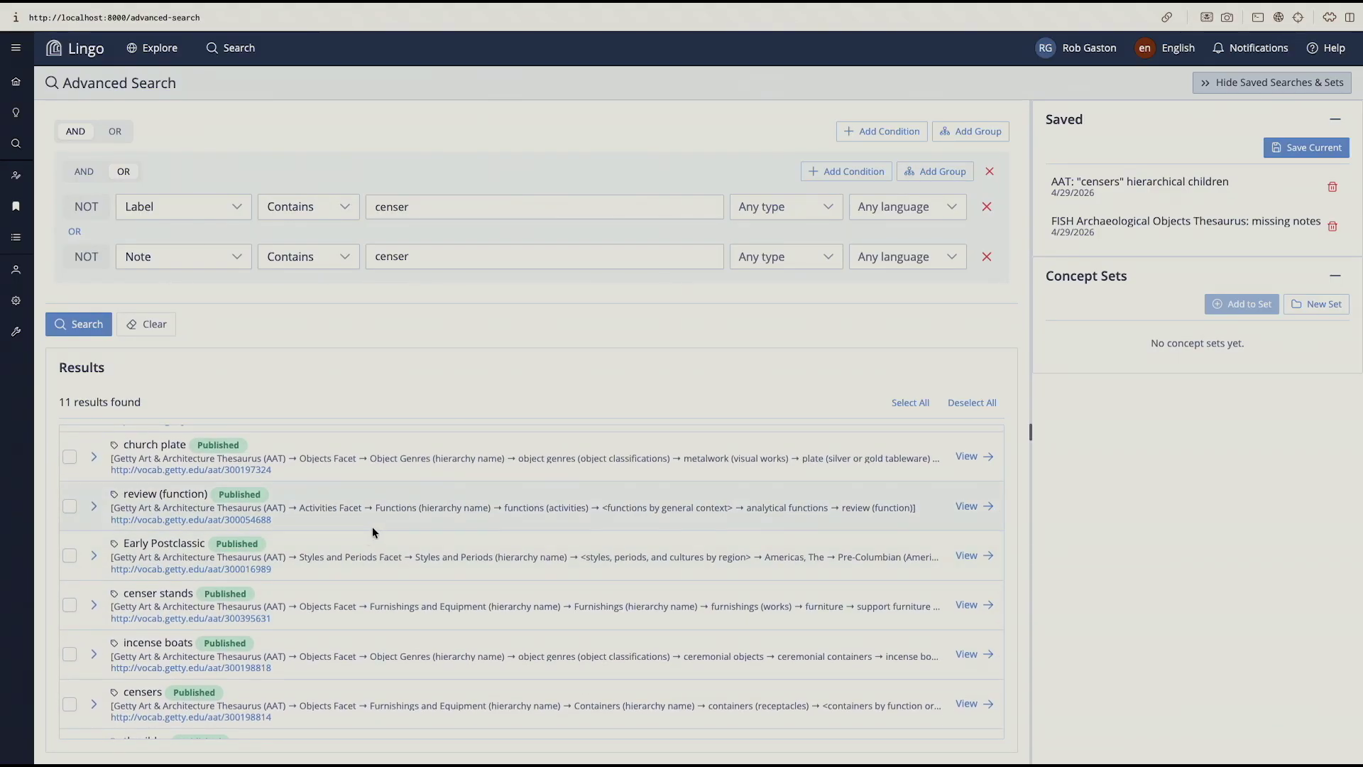
scroll(355, 537, down, 2)
scroll(317, 549, up, 1)
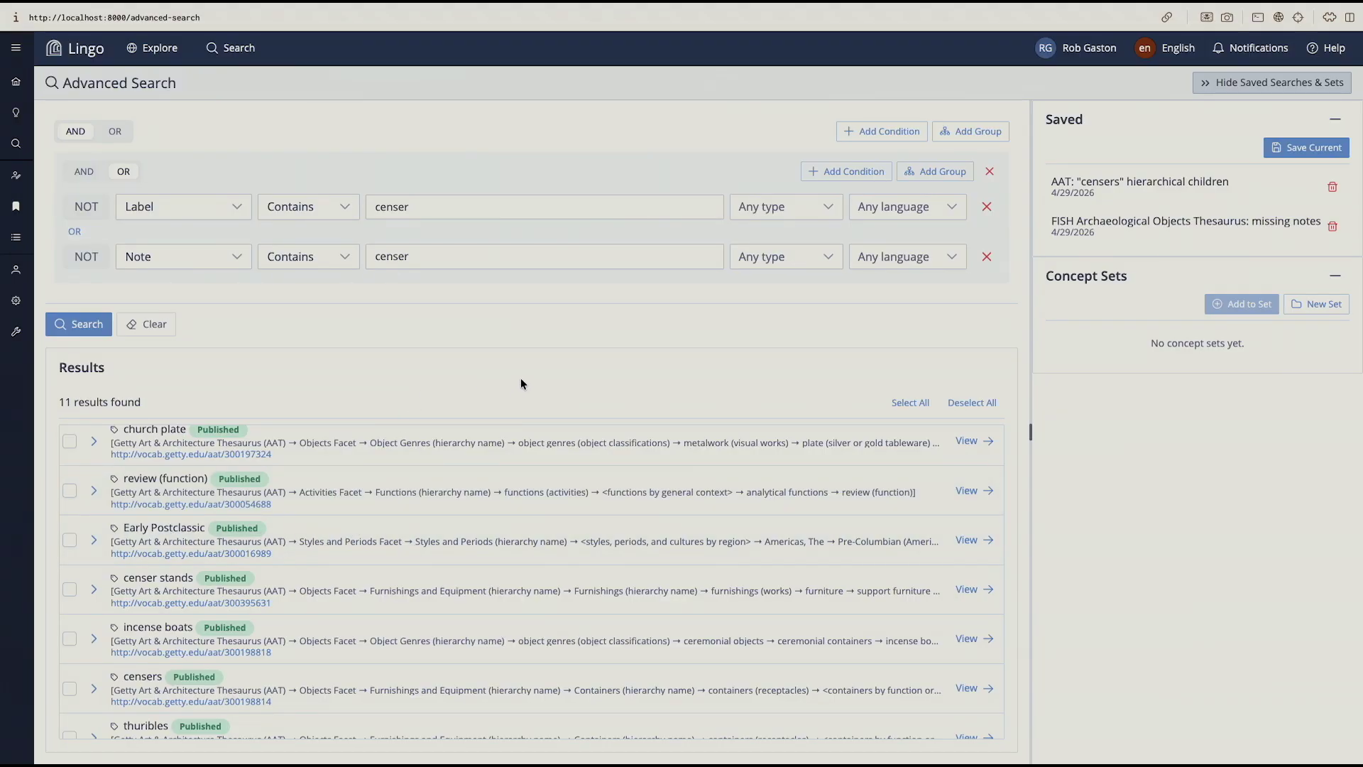
scroll(355, 542, up, 3)
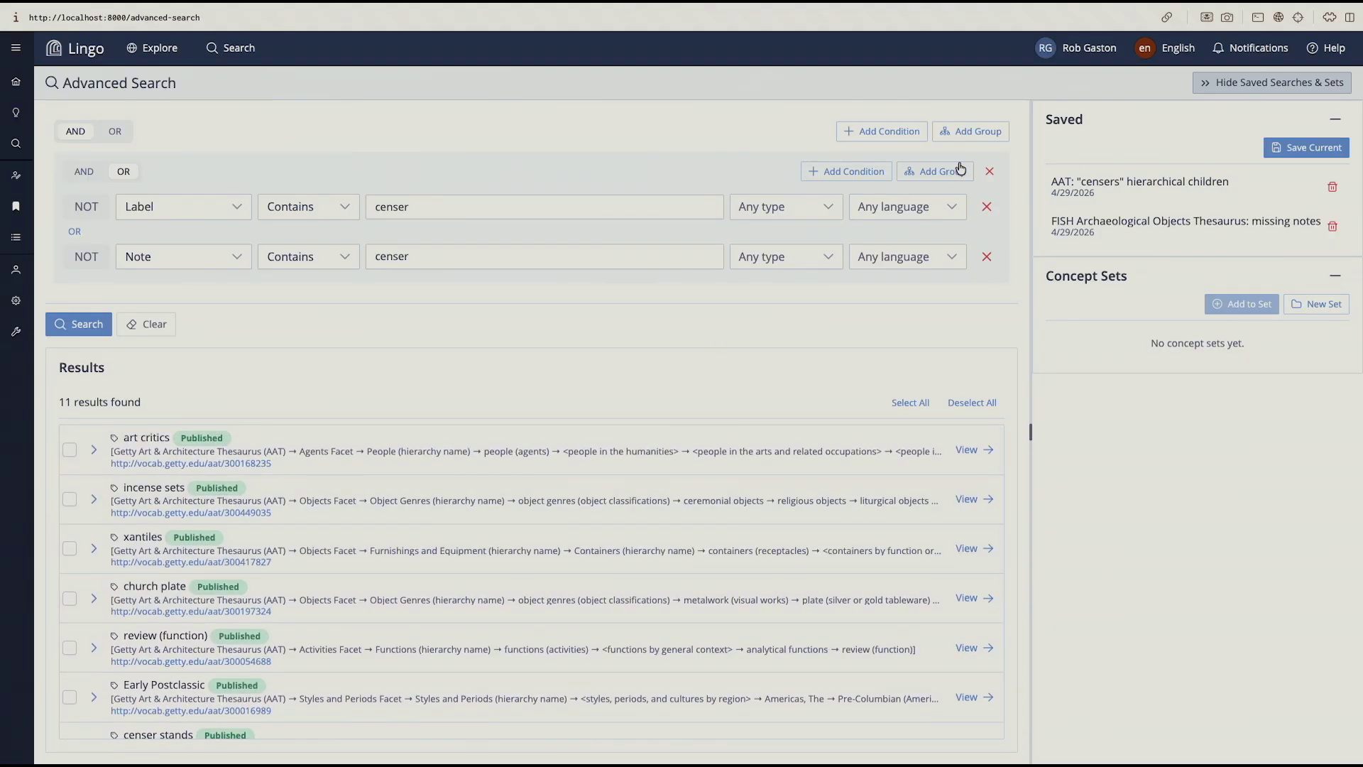
Step: Add a second condition group that limits the scheme to FISH Archaeological Objects Thesaurus
click(953, 132)
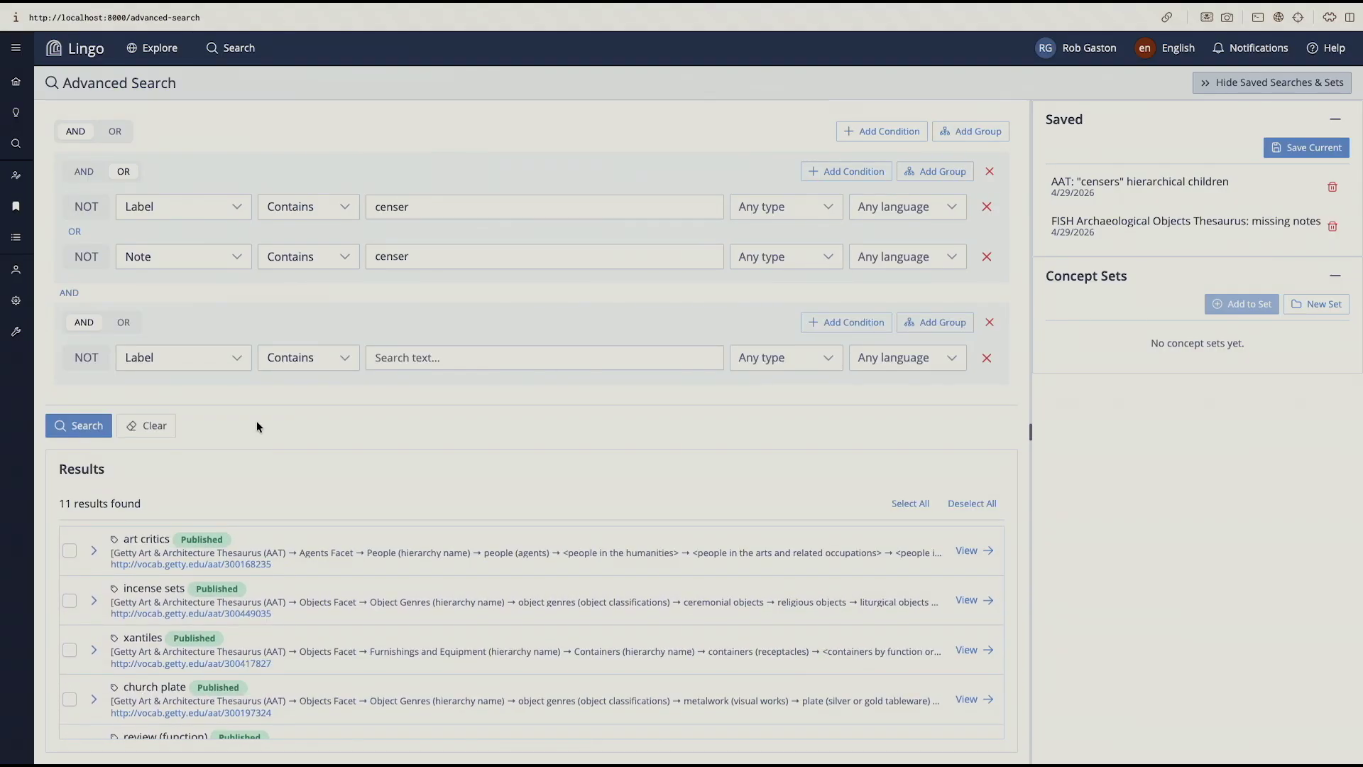
click(223, 360)
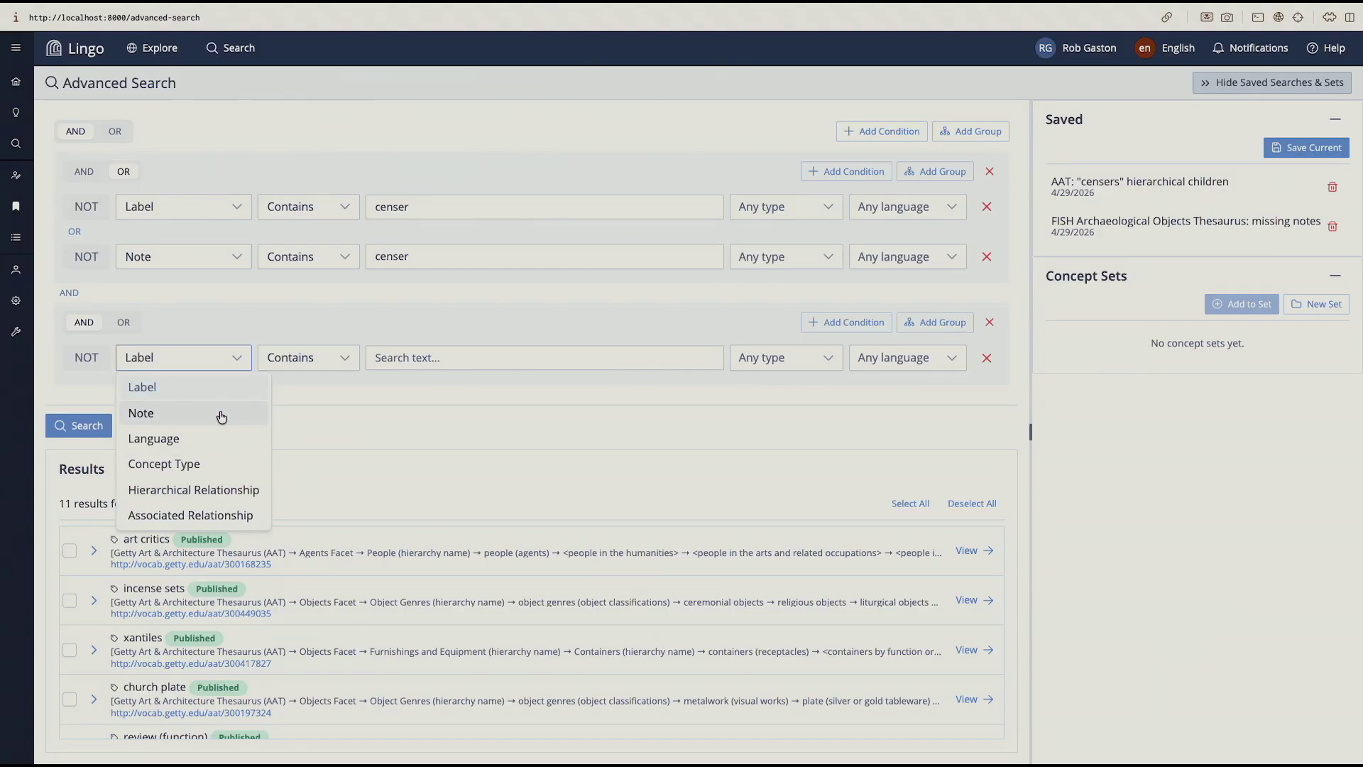
scroll(219, 429, down, 3)
click(187, 441)
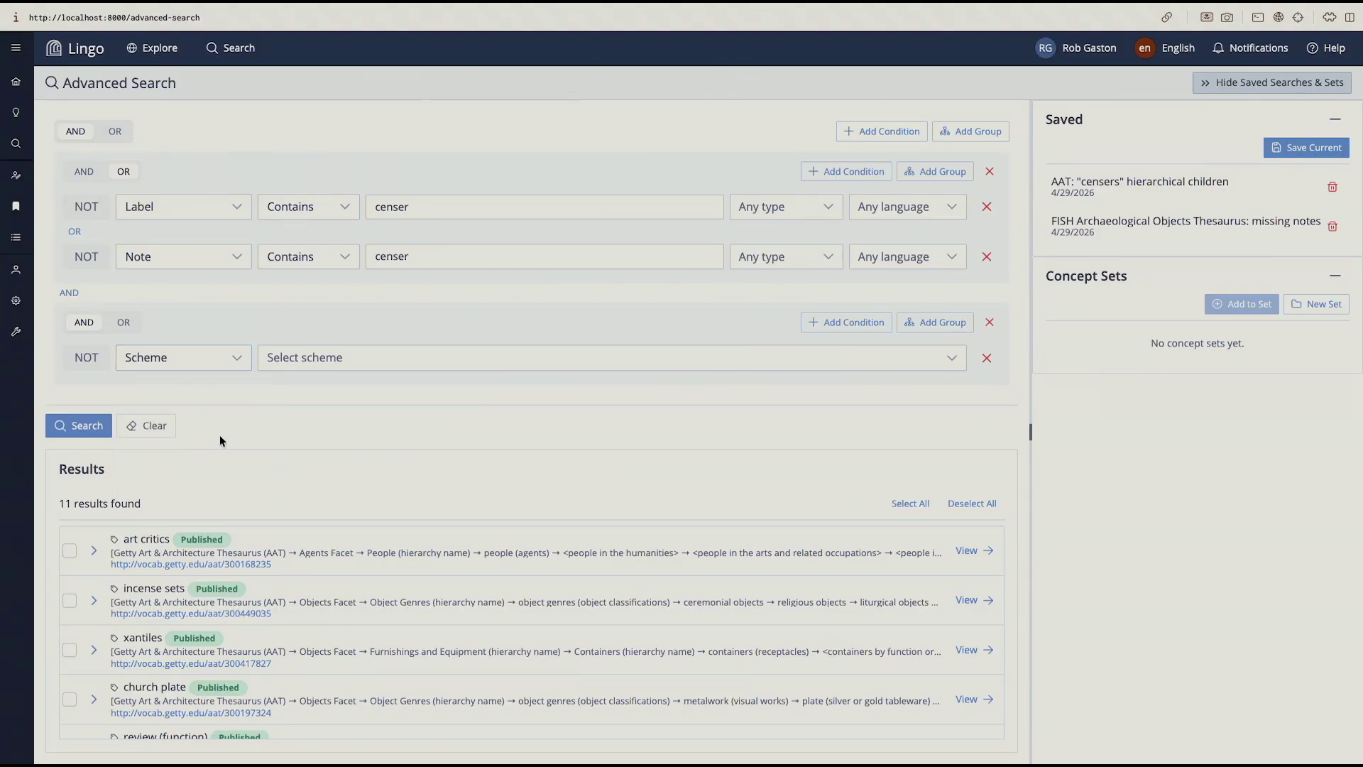
click(413, 371)
scroll(415, 419, down, 3)
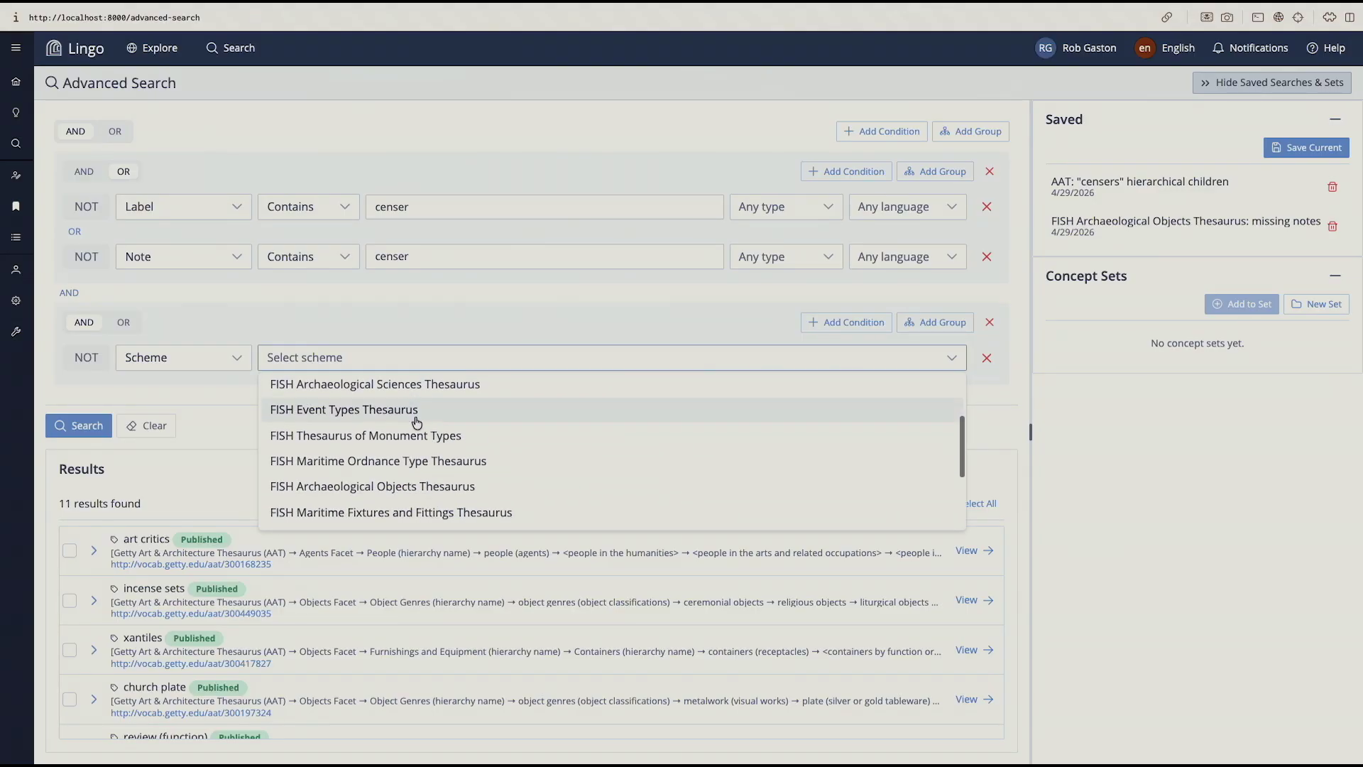
scroll(415, 425, down, 1)
click(436, 448)
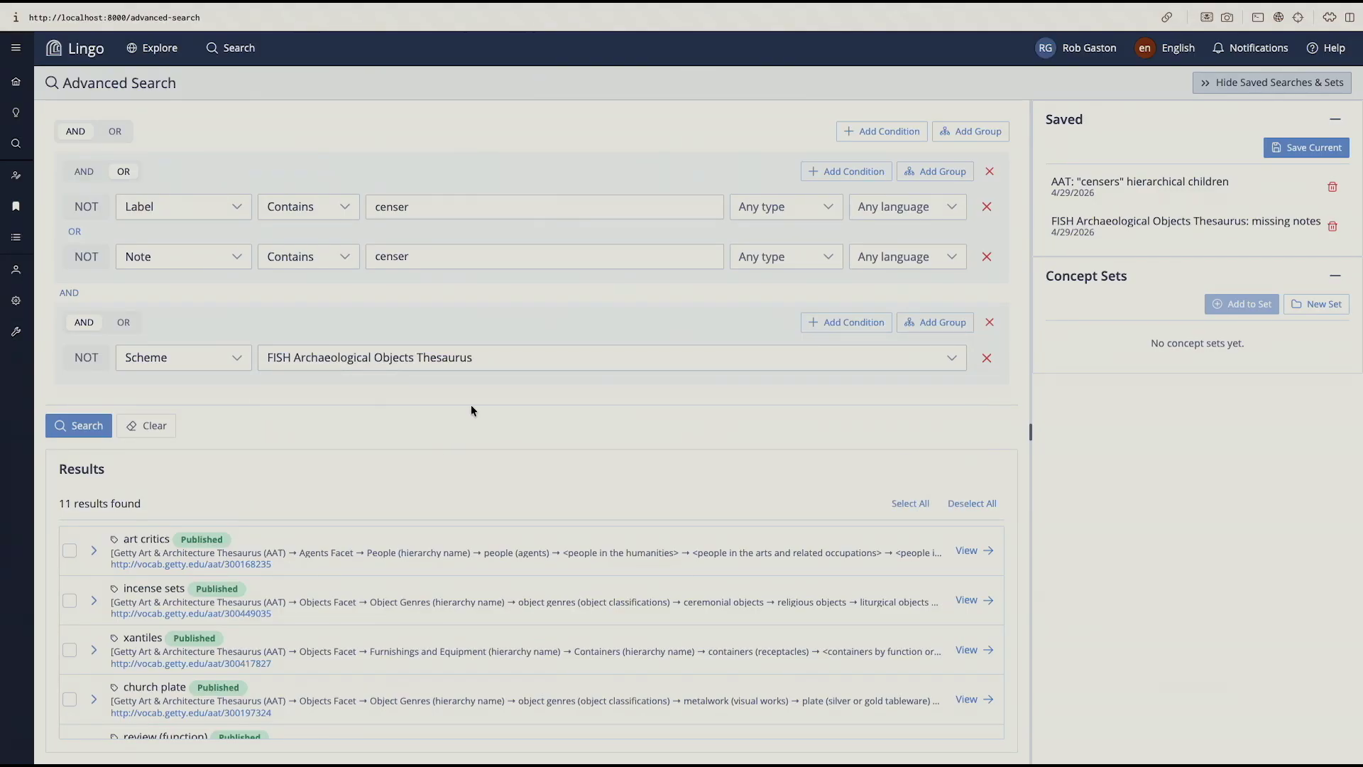
Step: Switch the second group to OR and add a Hierarchical Relationship condition for the concept Objects Facet
click(122, 323)
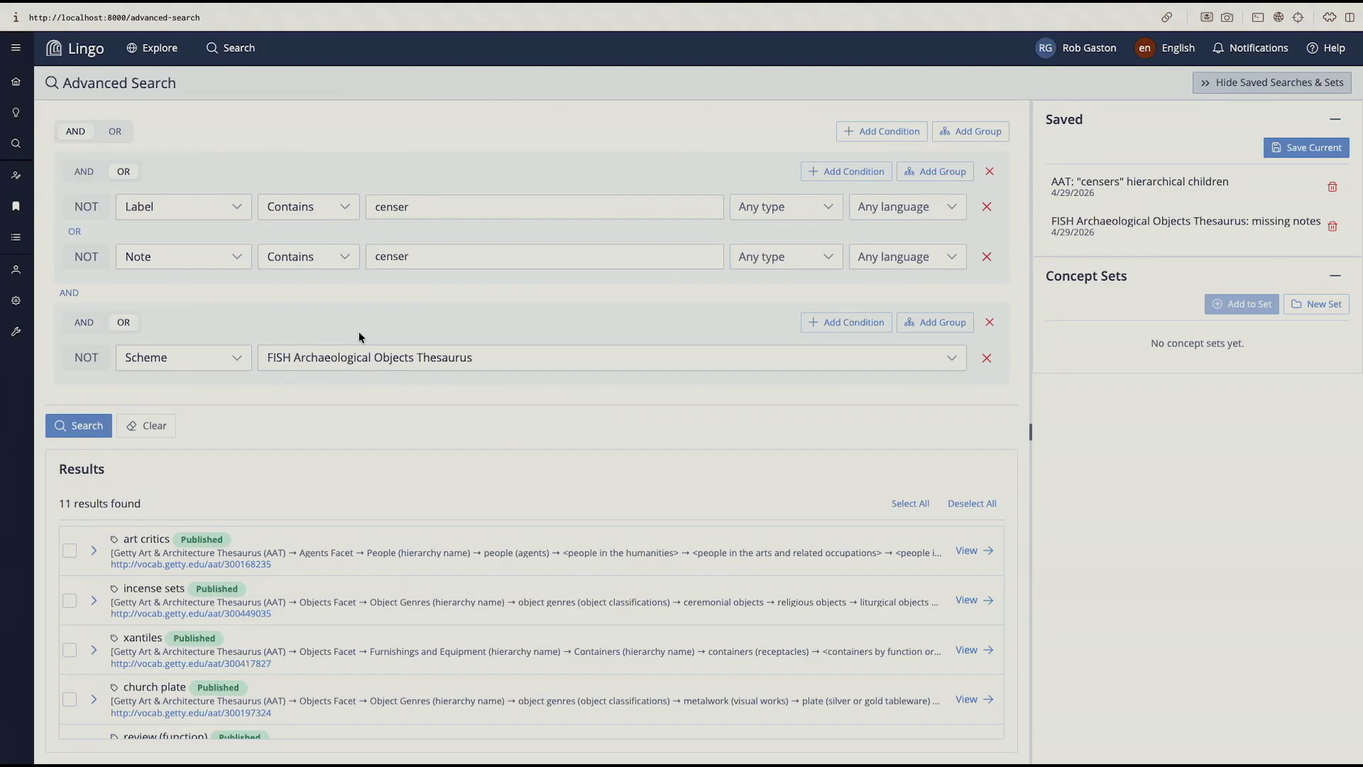
click(823, 324)
click(217, 409)
scroll(210, 497, down, 1)
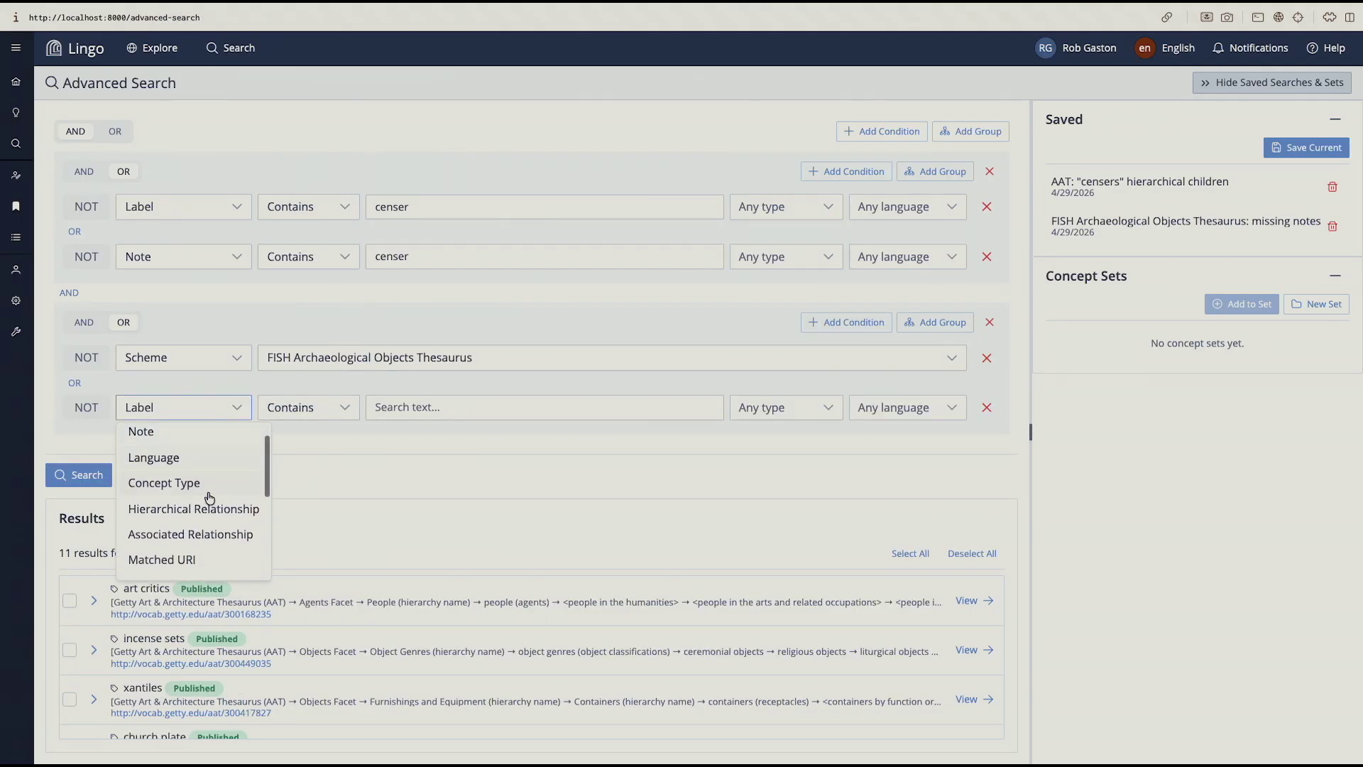
click(213, 508)
click(423, 409)
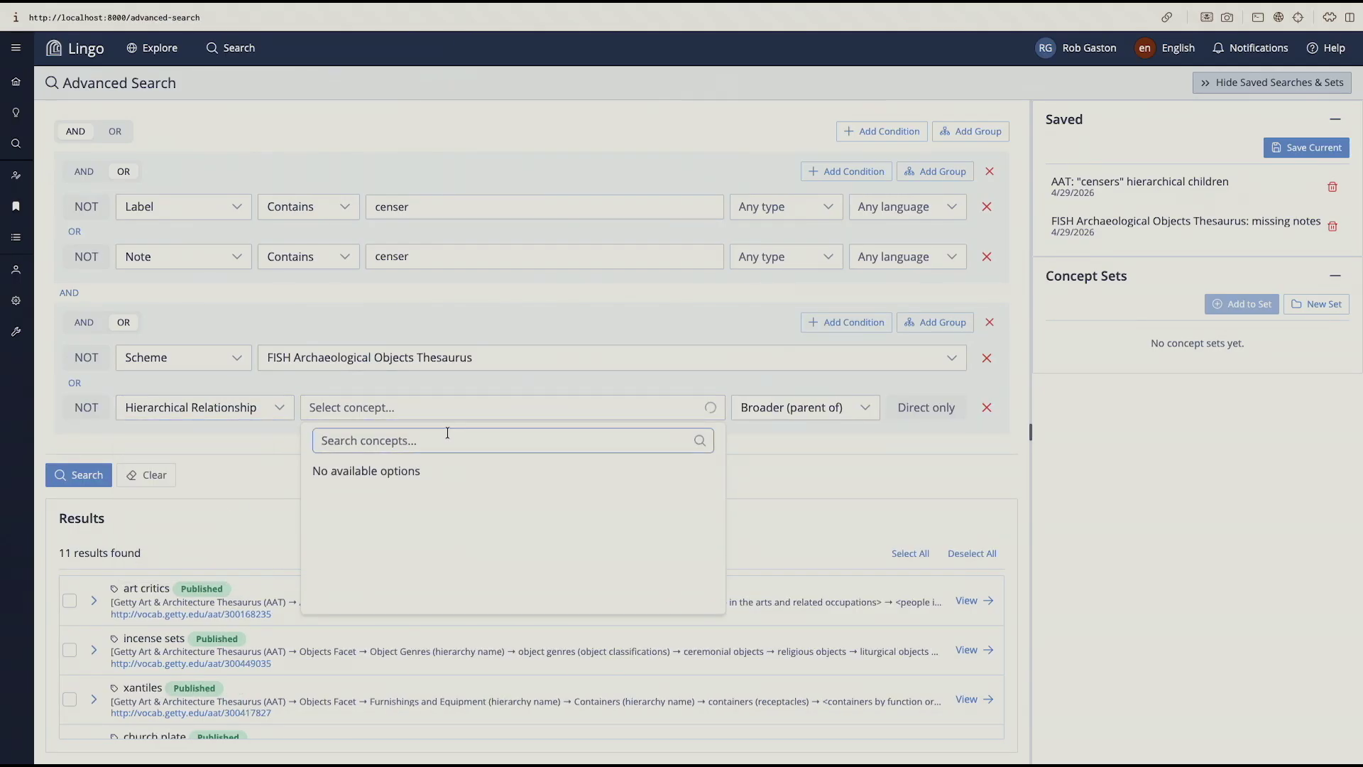
text(objeft)
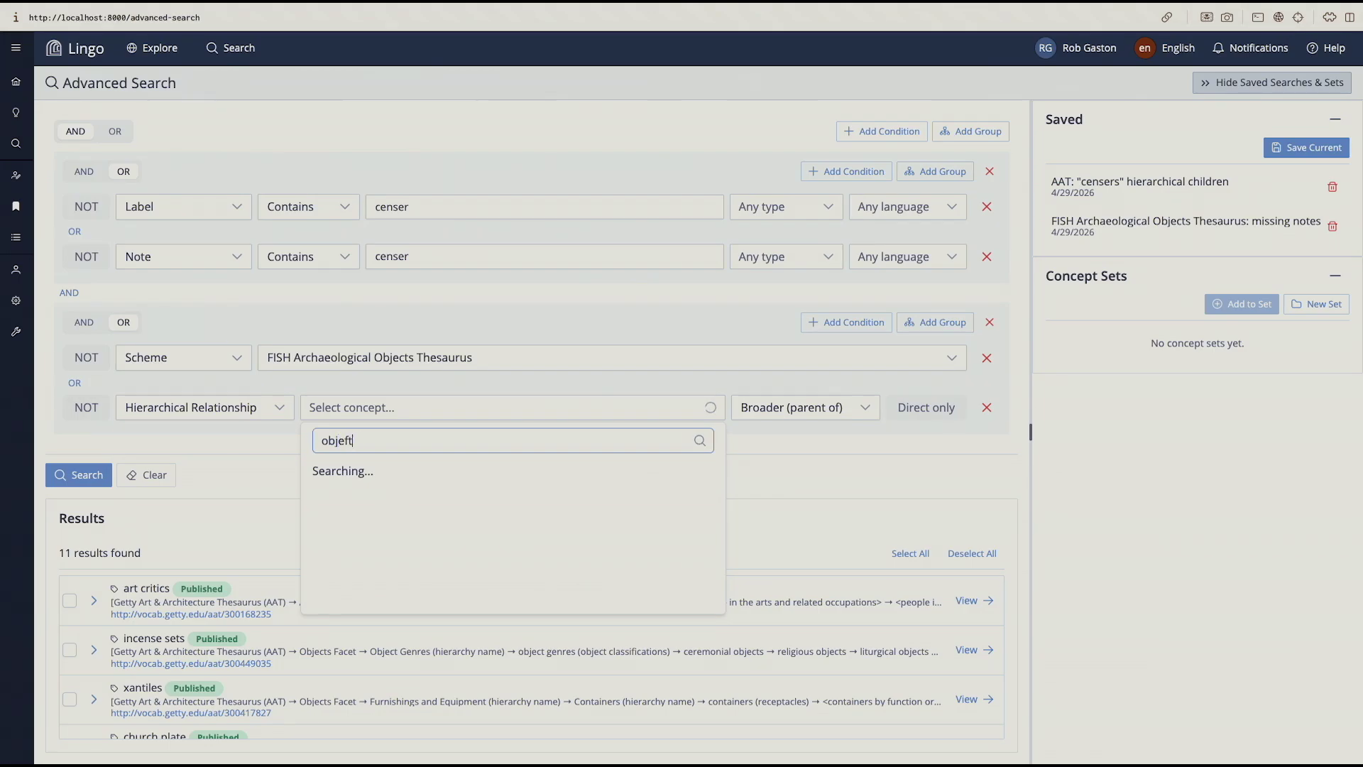
key(BackSpace)
key(BackSpace)
text(cts)
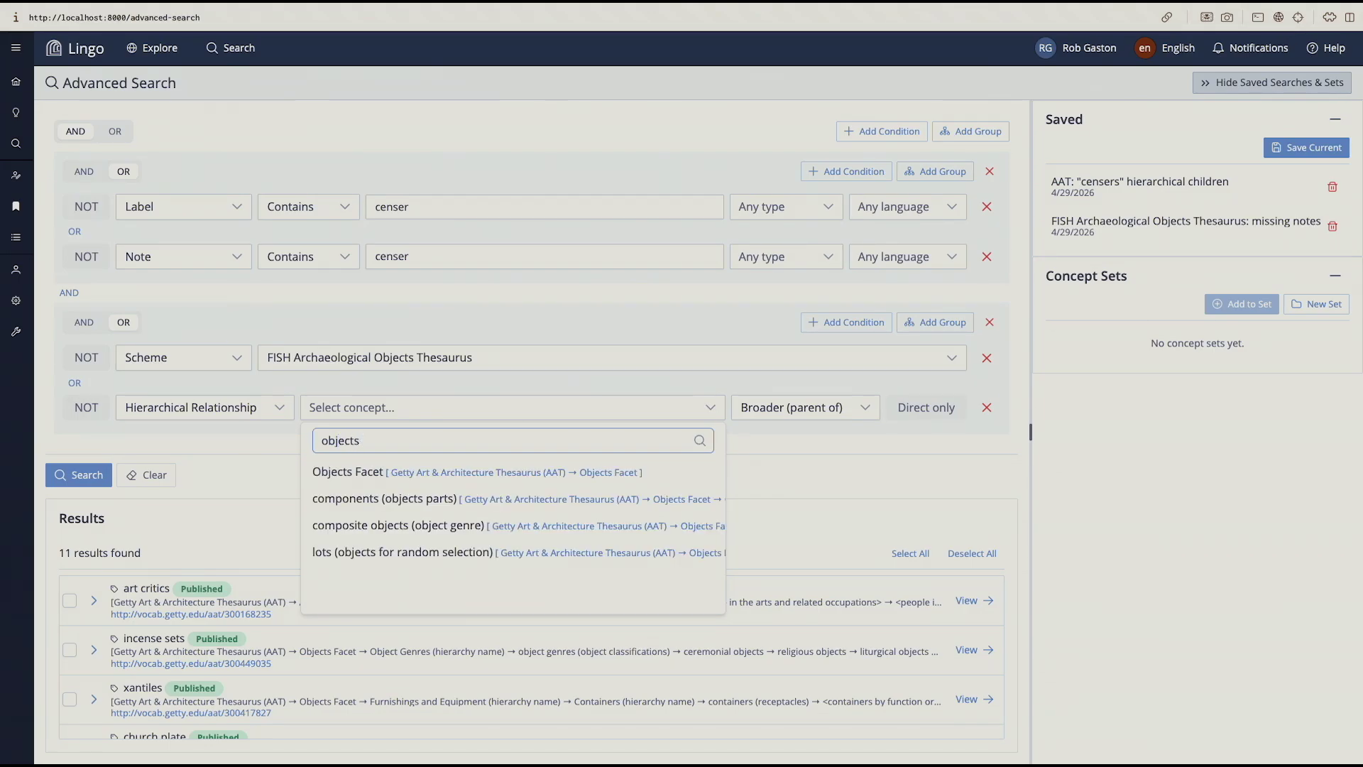
click(339, 475)
Step: Keep the relationship as Broader (parent of), set it to Include all, then run the search and look through the results
click(818, 415)
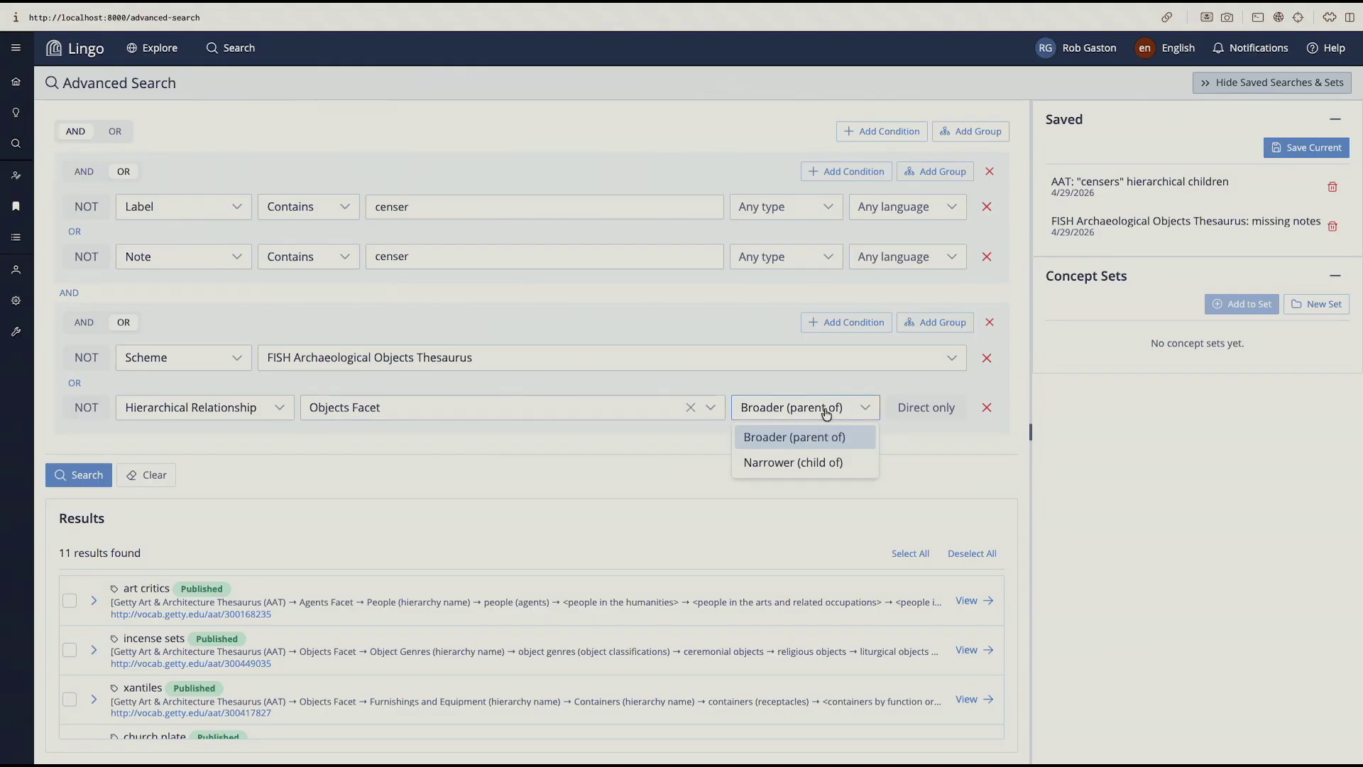
click(837, 381)
click(916, 412)
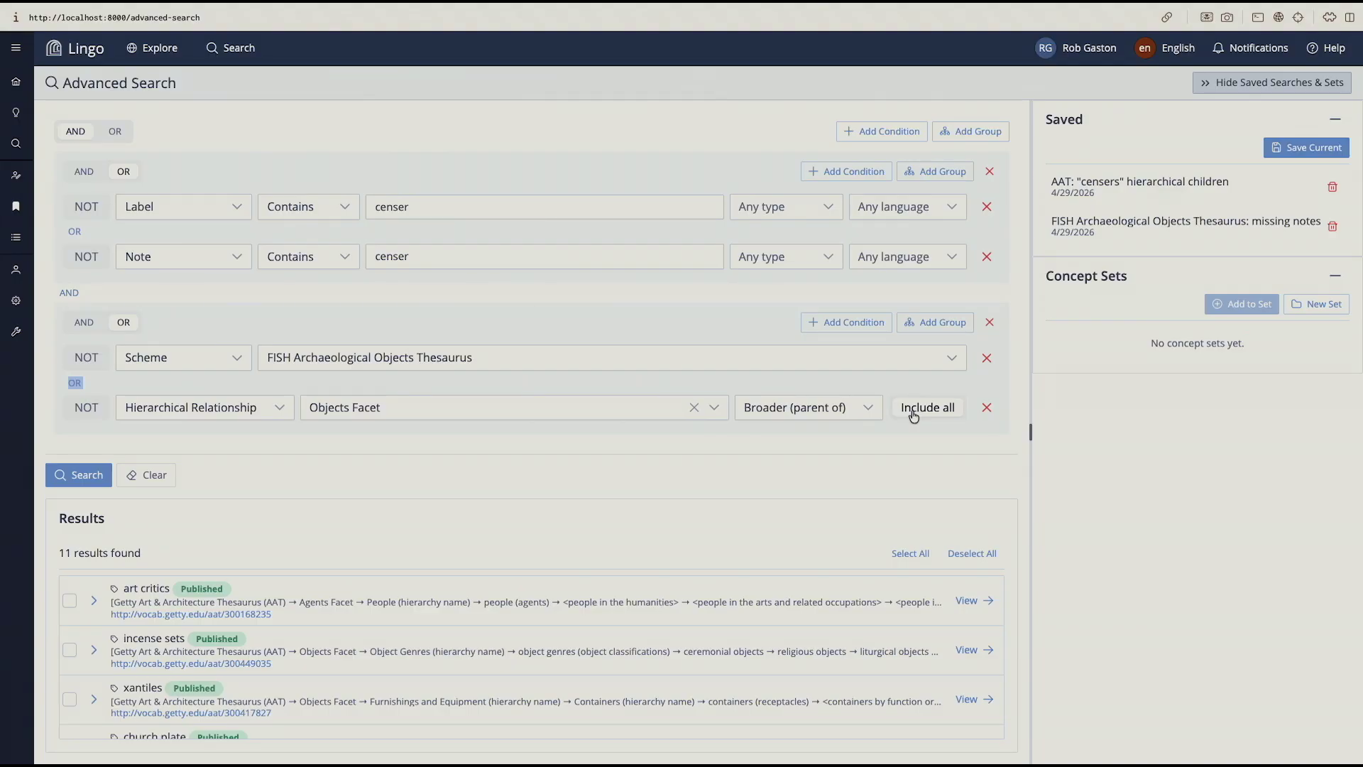
click(65, 472)
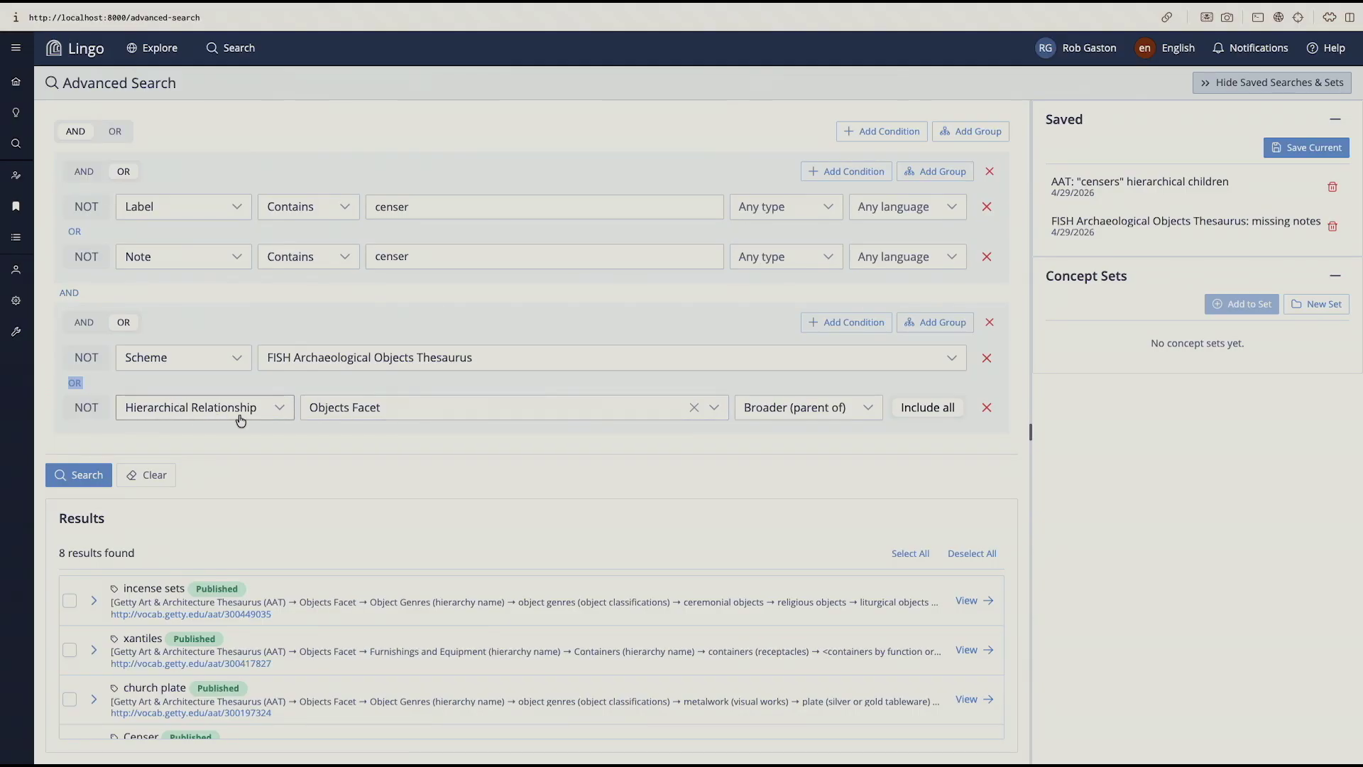
click(594, 439)
scroll(774, 599, down, 5)
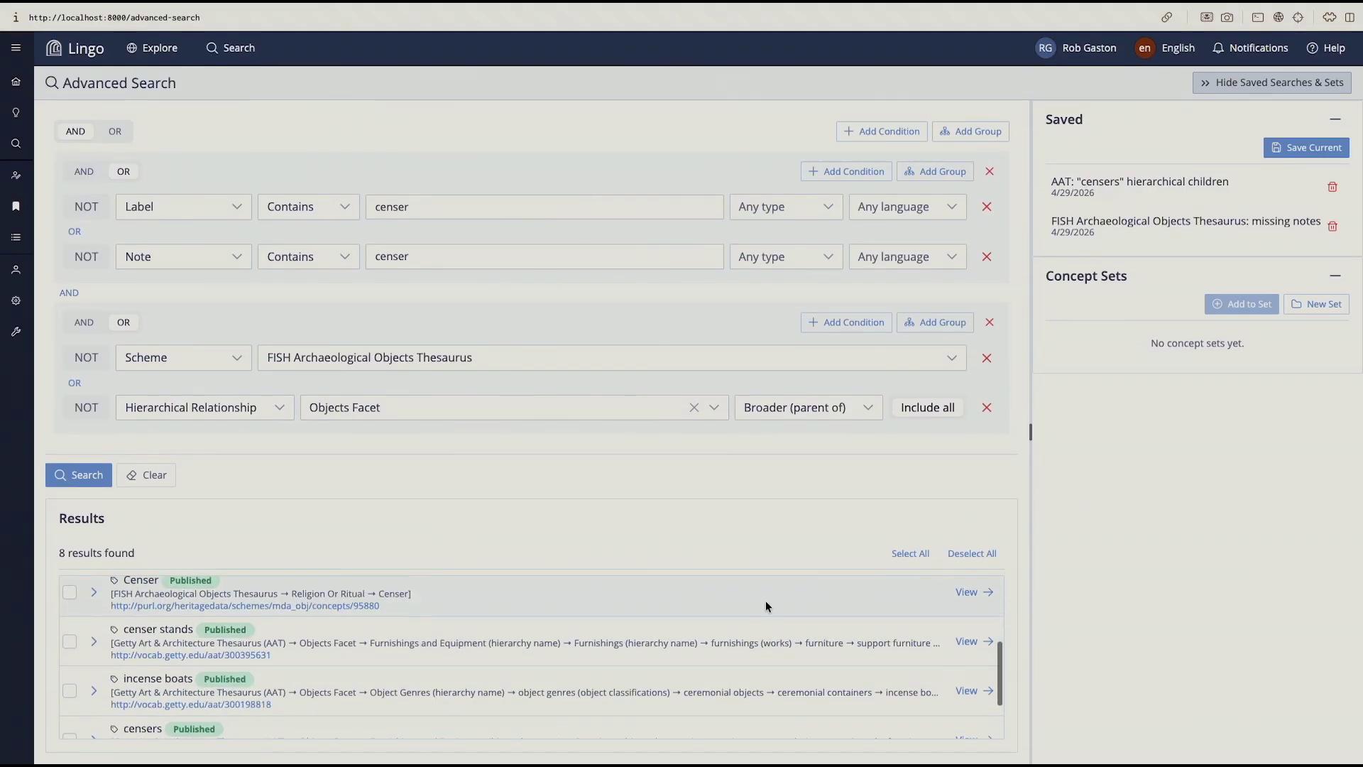
scroll(547, 664, up, 5)
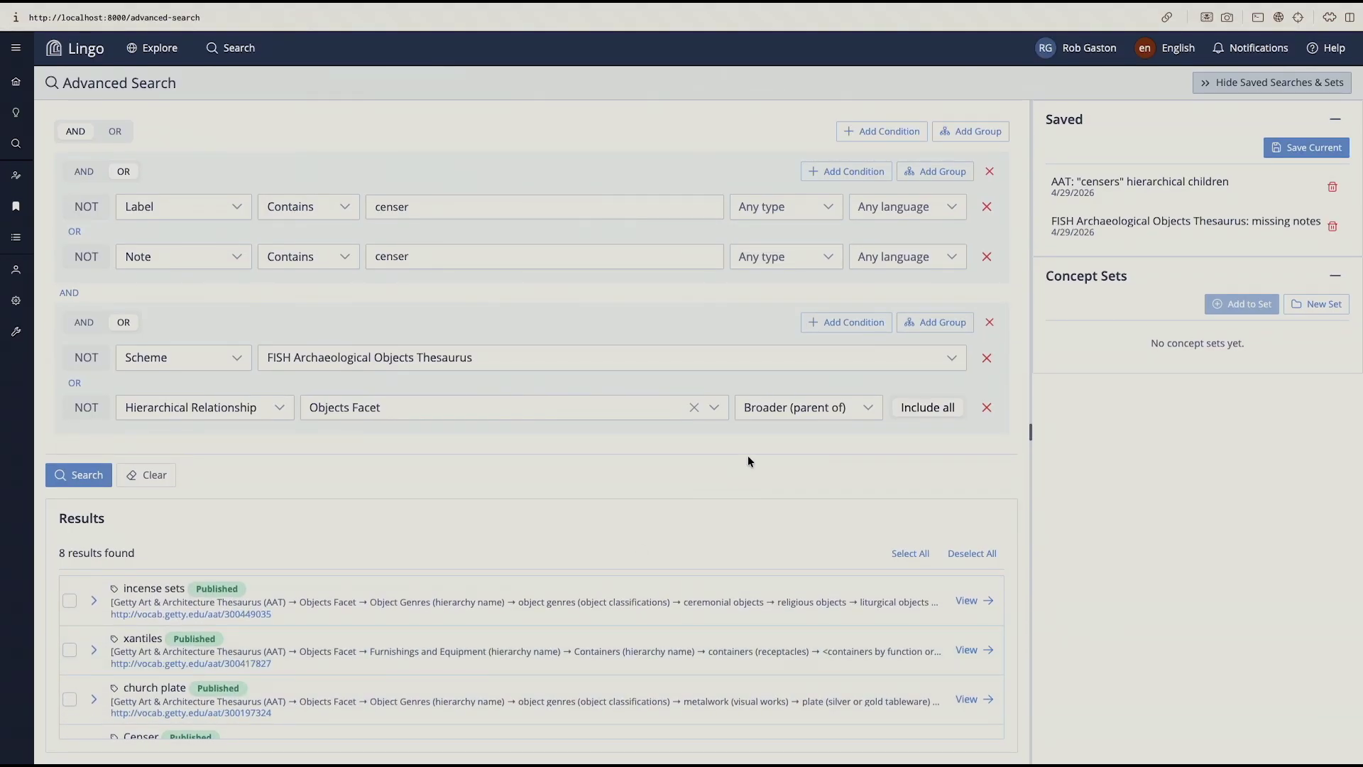
Step: Save the current search under the name "censer object concepts"
click(1284, 150)
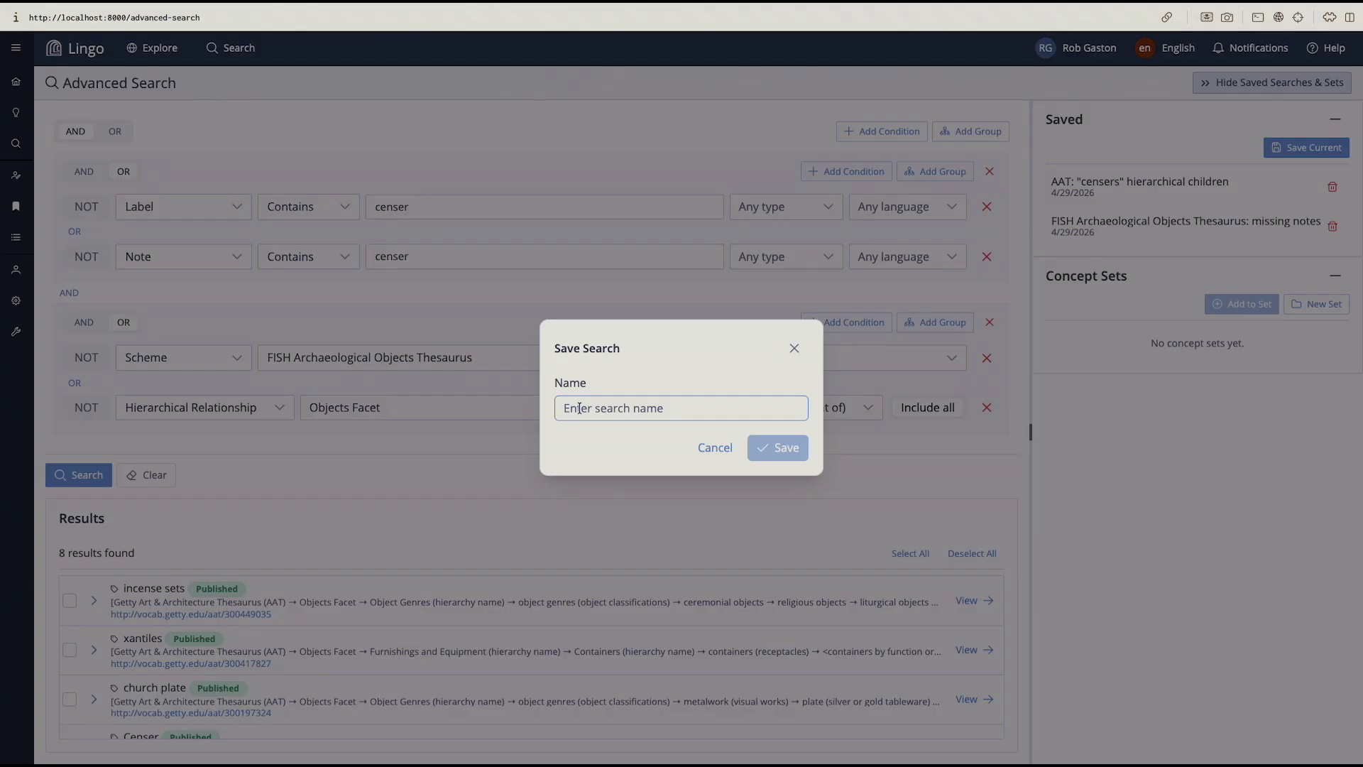
text(censer object on)
key(BackSpace)
text(con)
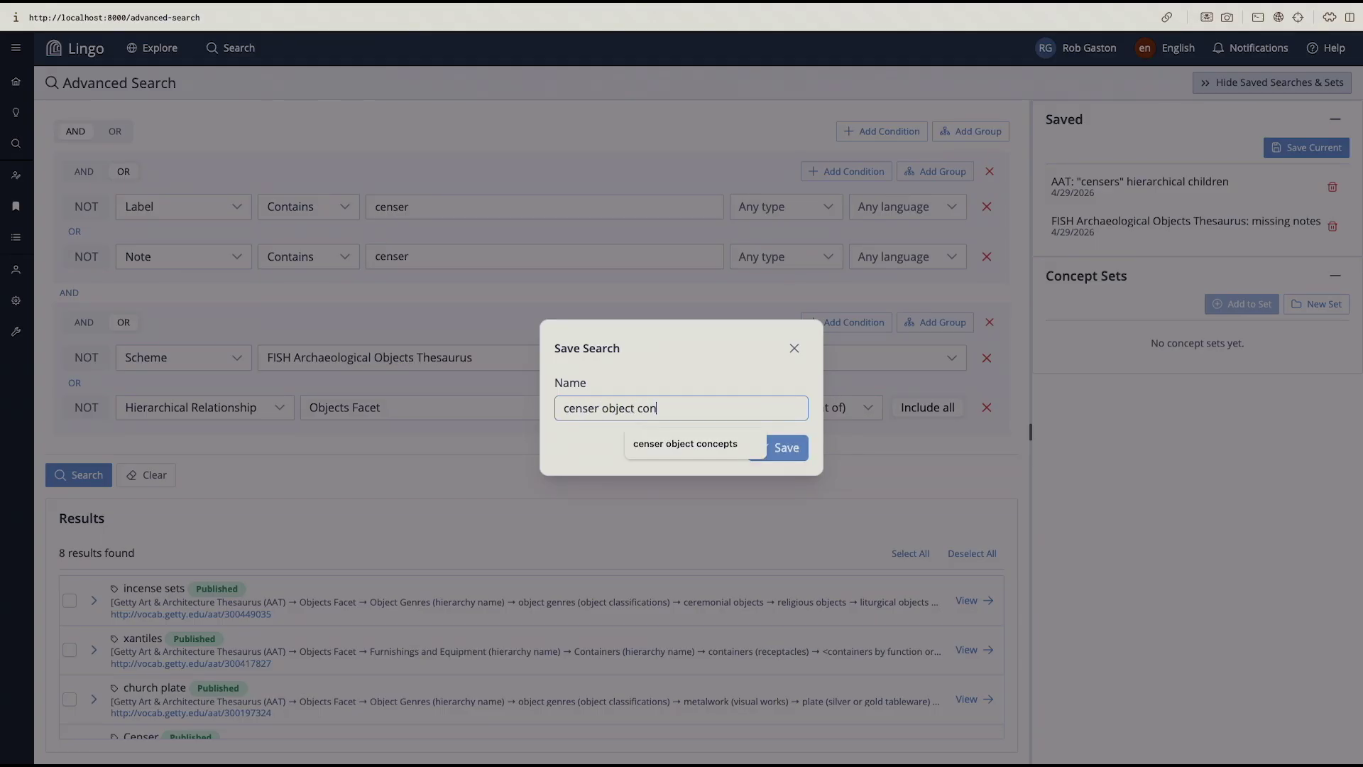
text(cepts)
click(786, 448)
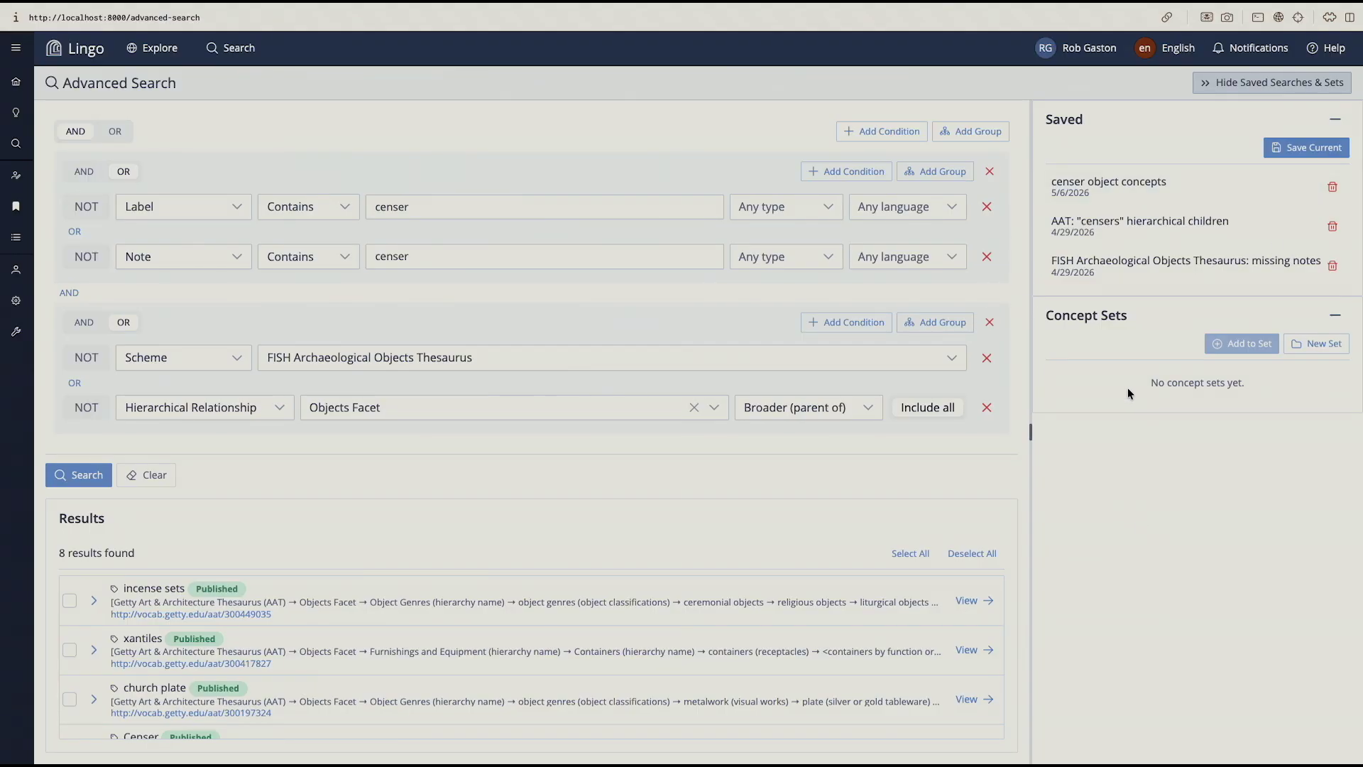
Step: Run the saved search "FISH Archaeological Objects Thesaurus: missing notes" and expand the details of Sporting Equipment, Gravel and Silt
click(1145, 265)
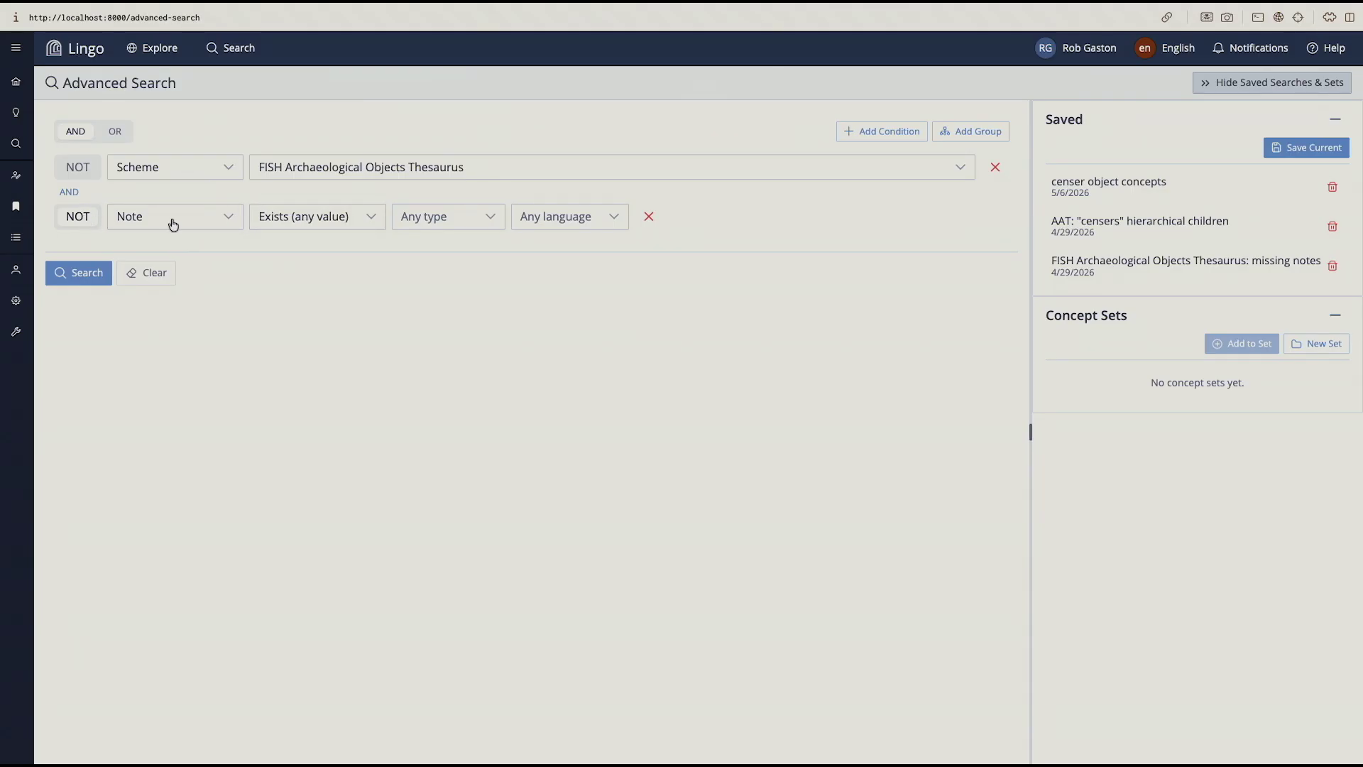
click(66, 279)
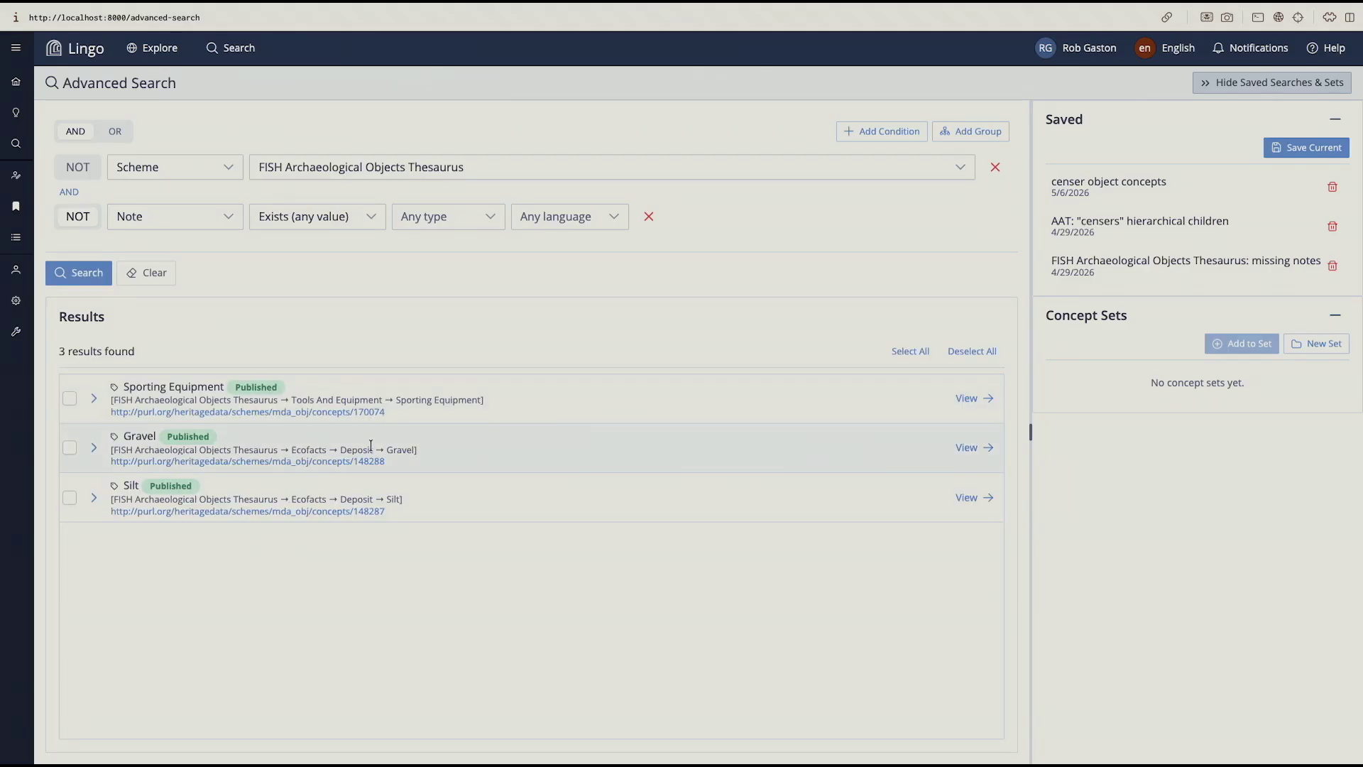
click(94, 397)
click(94, 473)
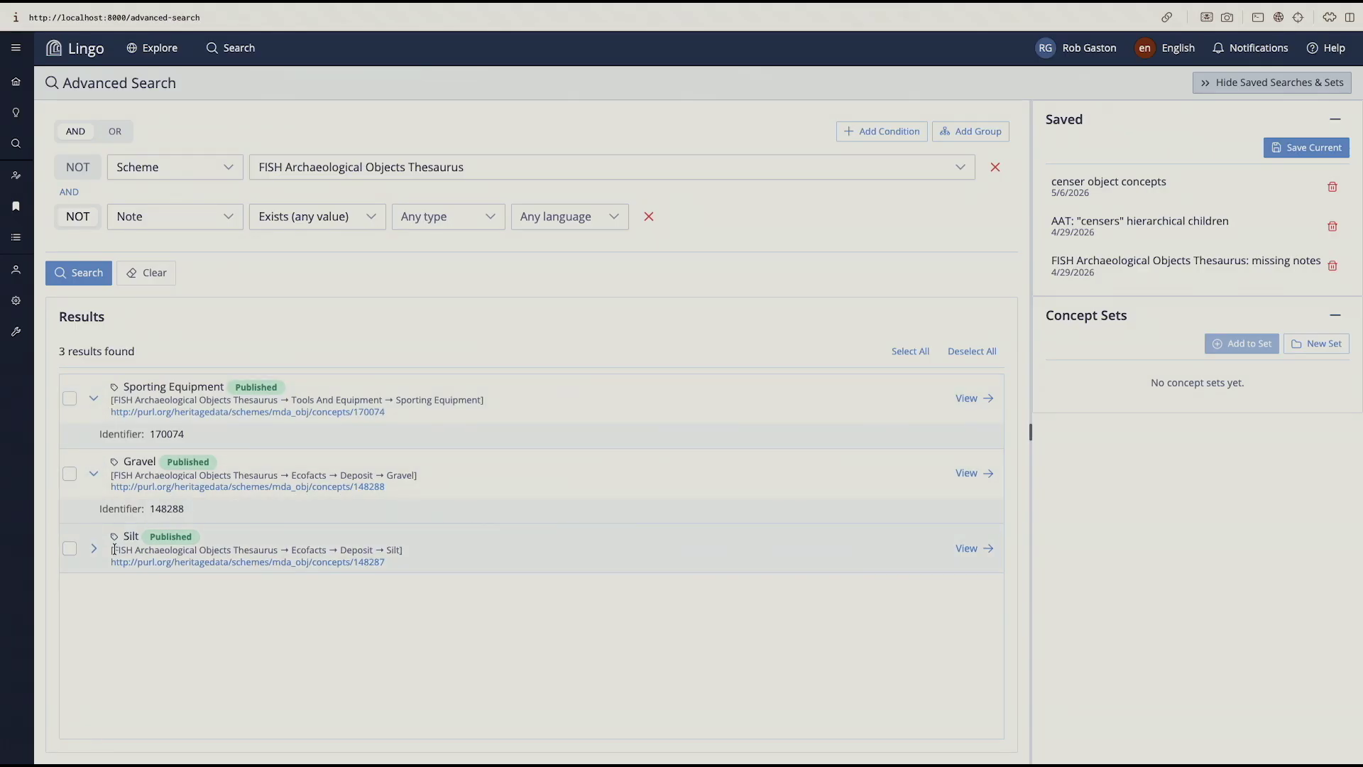
click(94, 548)
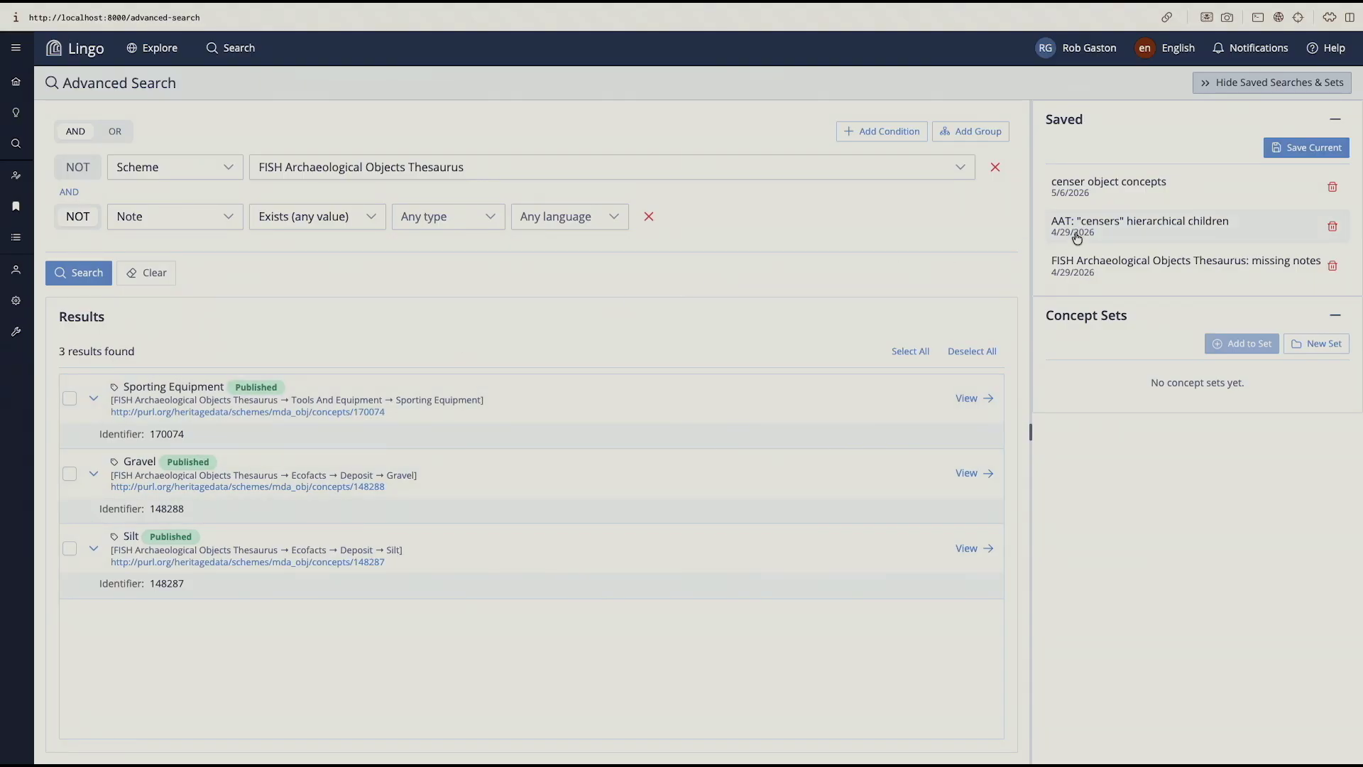
Step: Load the saved search for AAT "censers" hierarchical children, run it and look through the concepts found
click(1179, 225)
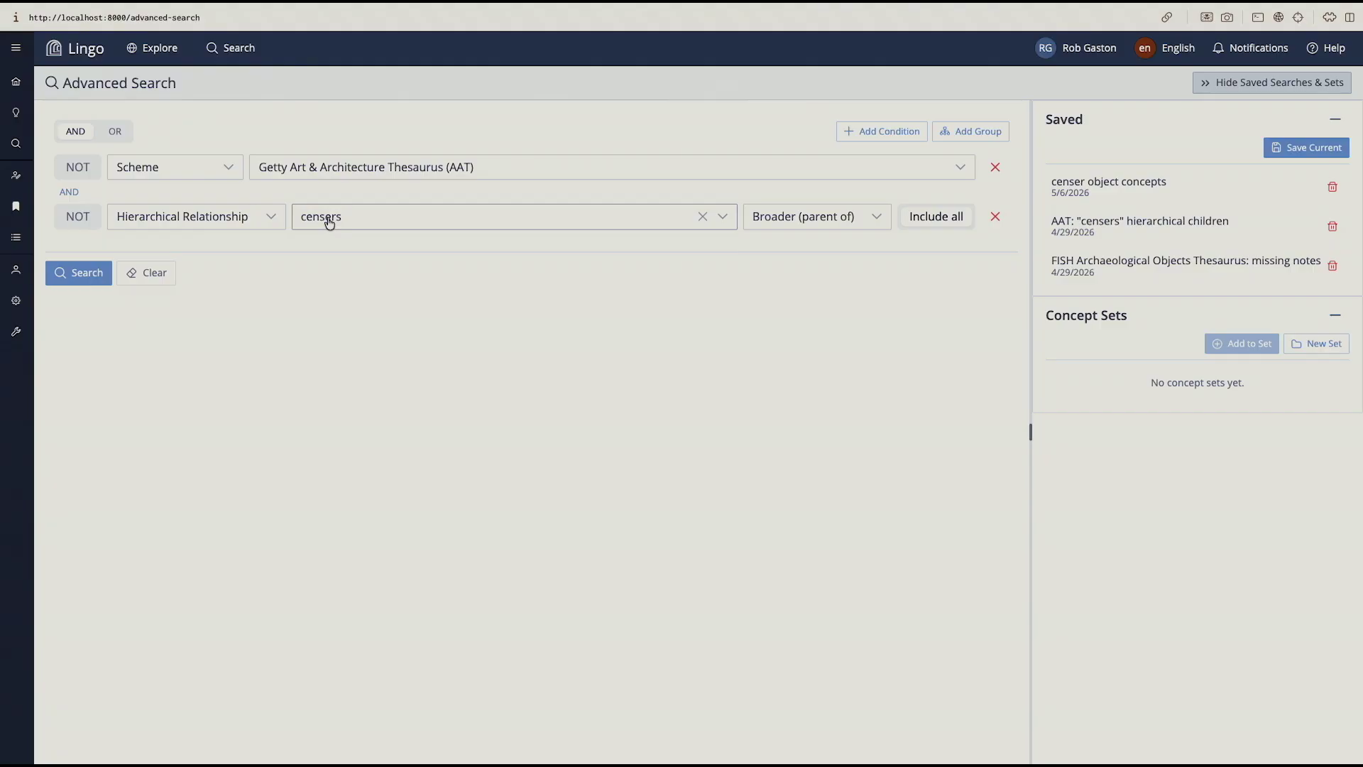
click(66, 276)
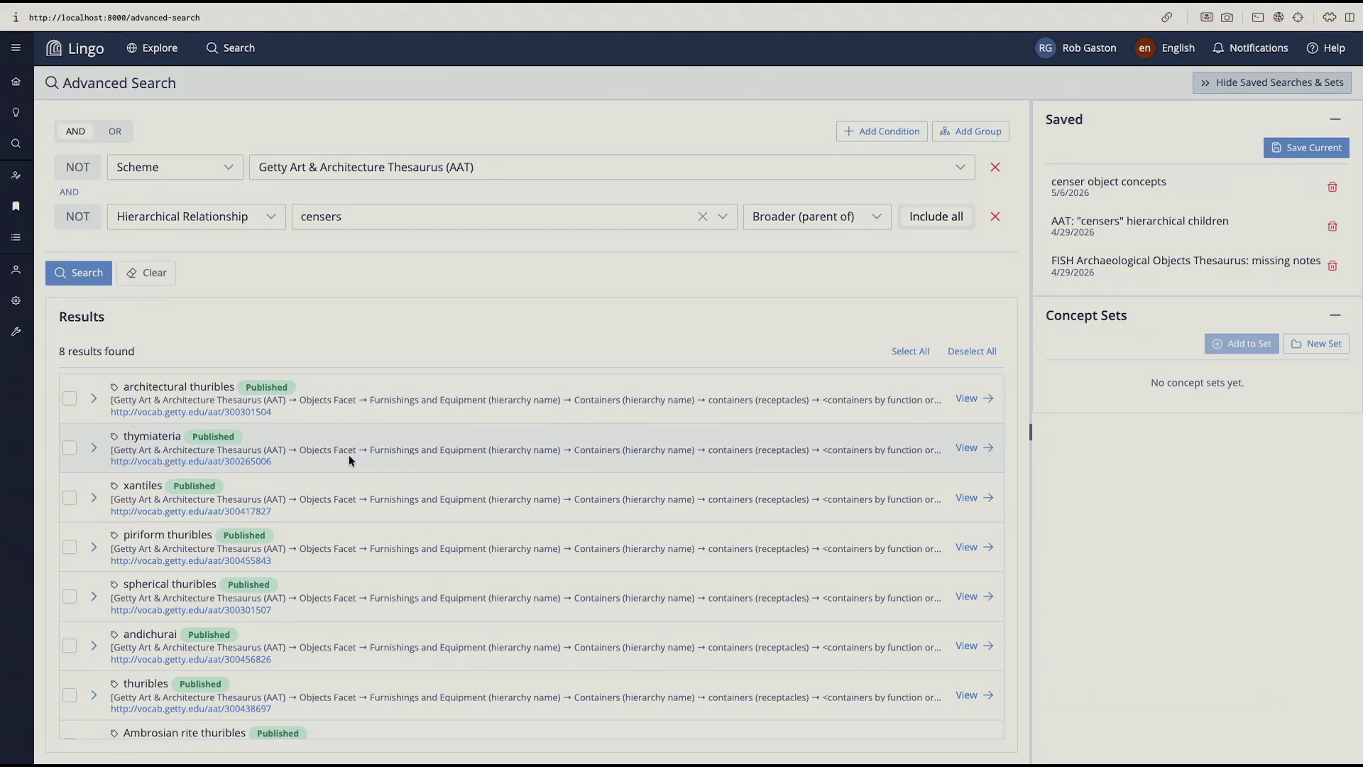
scroll(361, 419, down, 1)
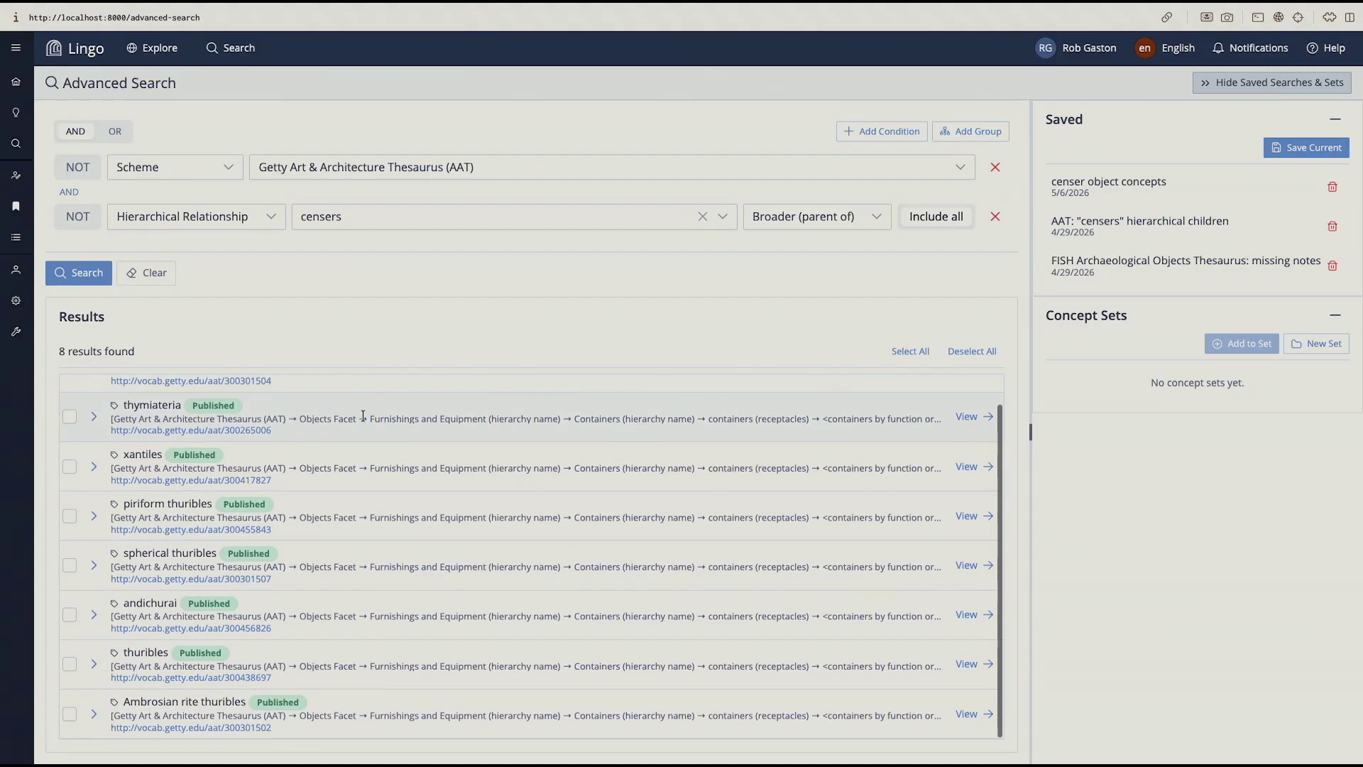
scroll(376, 463, up, 1)
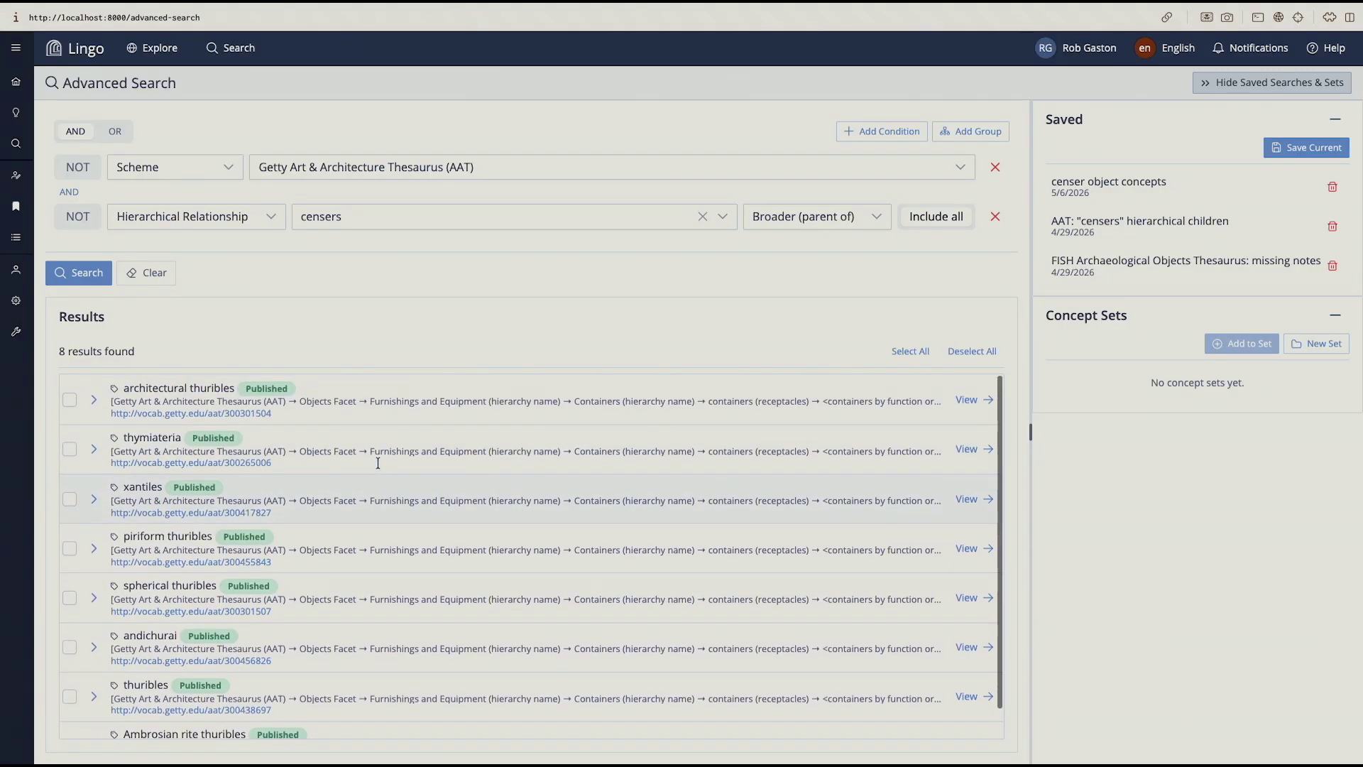
Step: Create a new concept set named "censers children AAT" without a description
click(1322, 345)
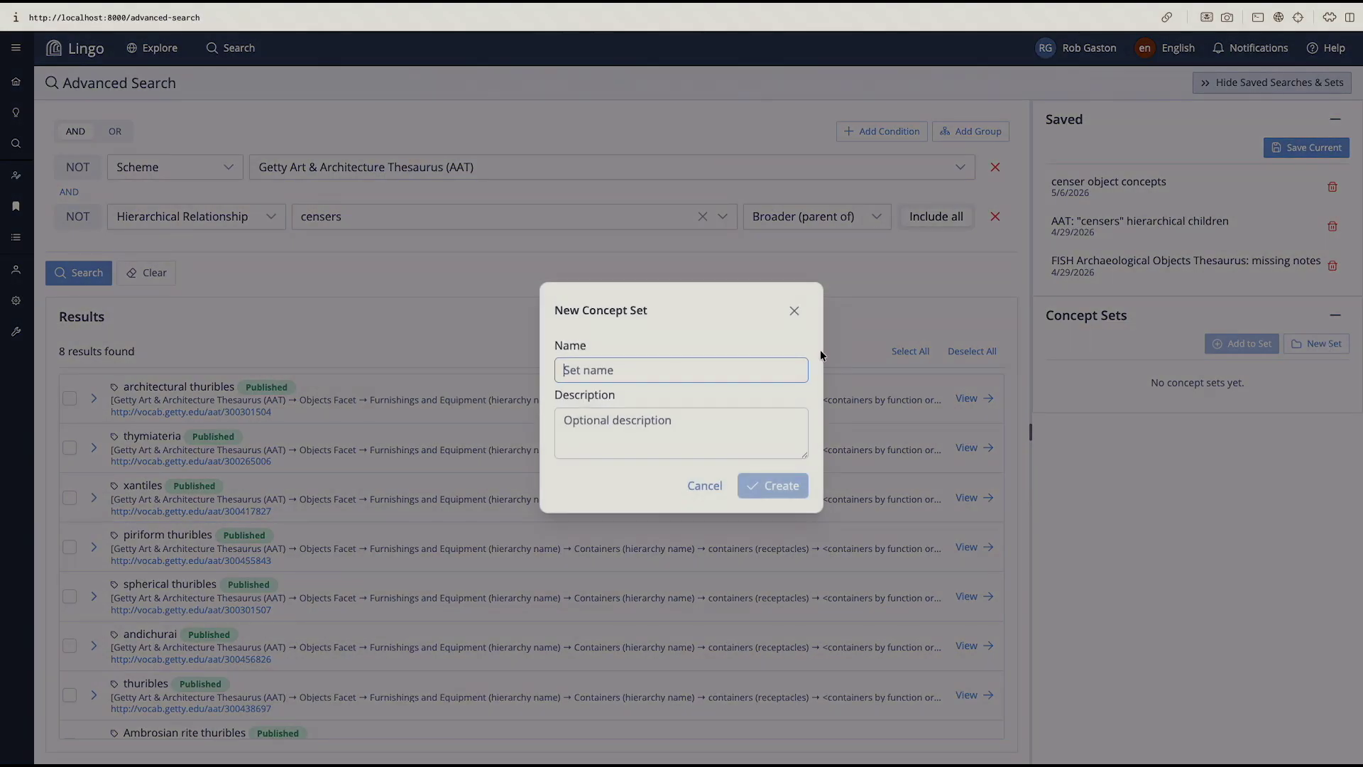
text(censers children AAT)
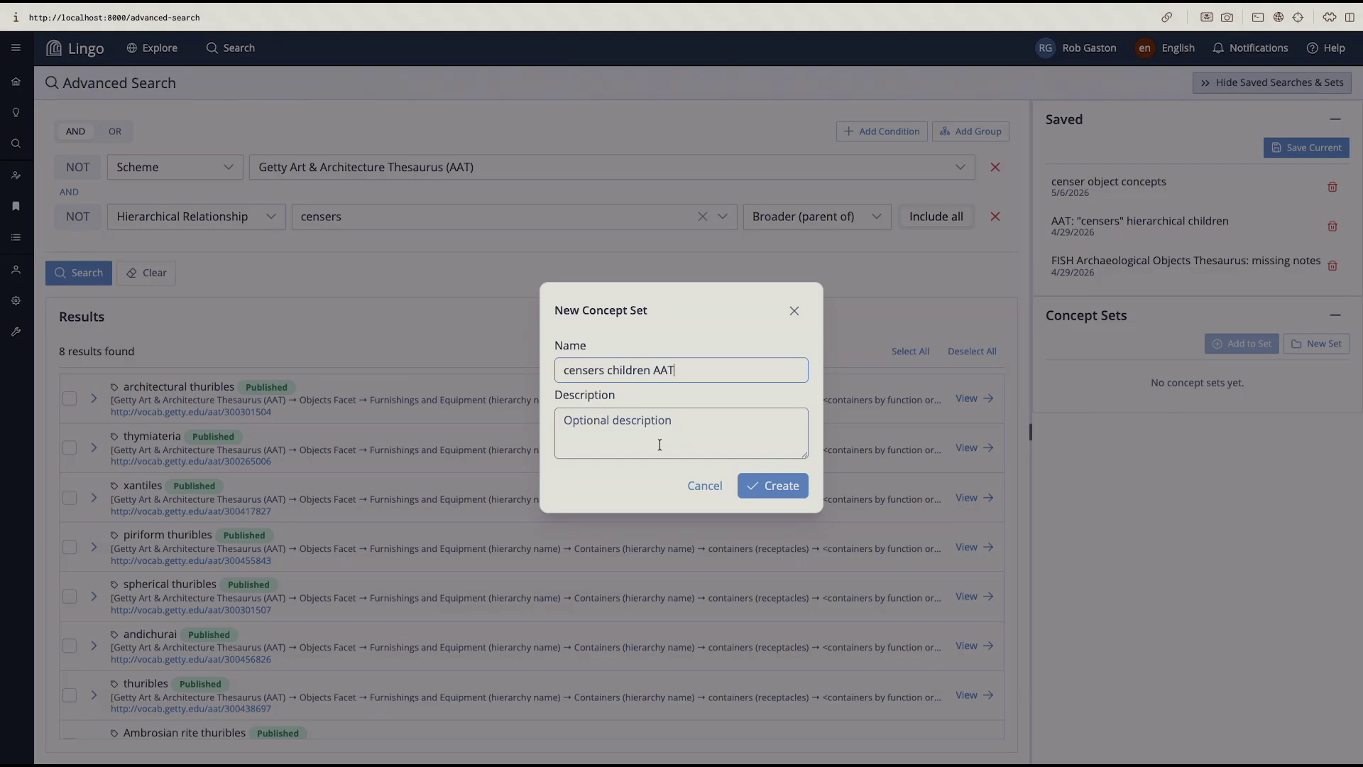
click(777, 485)
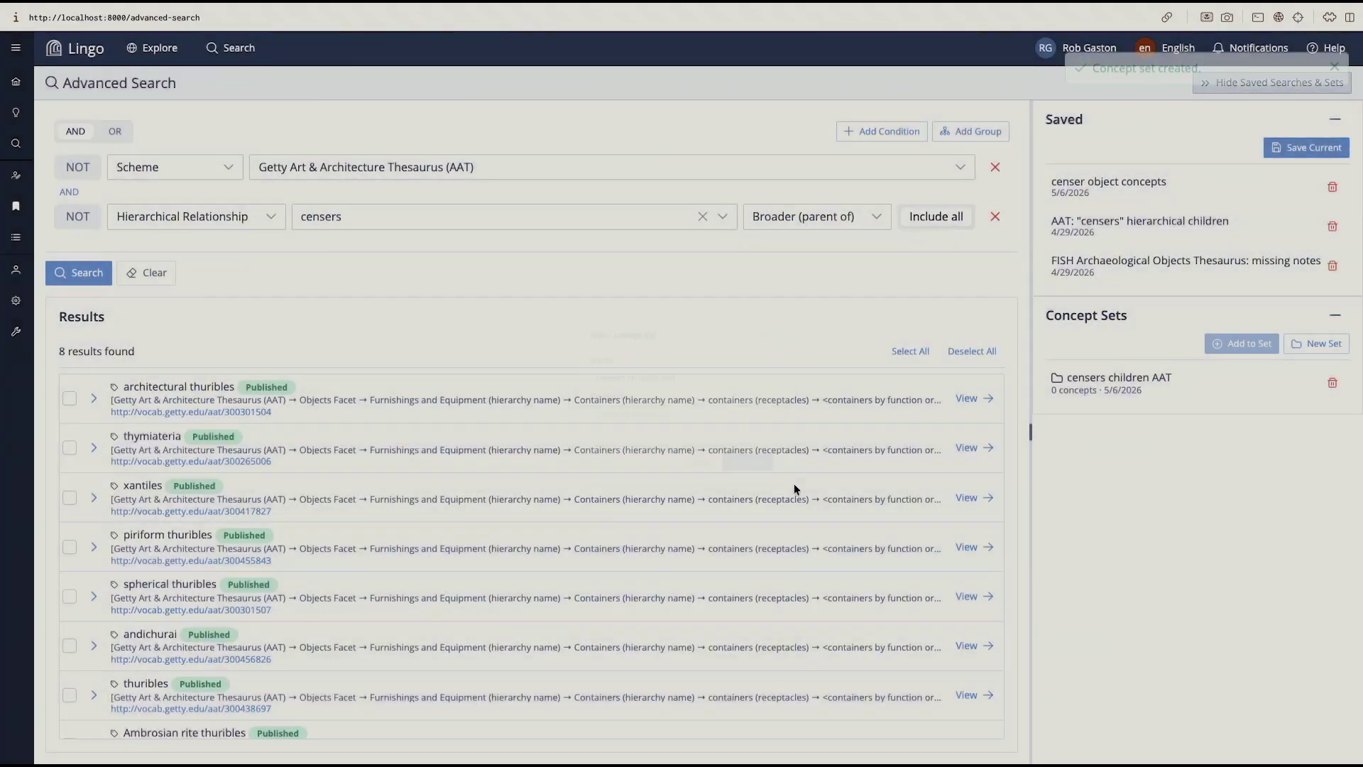
Step: Select all search results and add them to the "censers children AAT" concept set
click(913, 353)
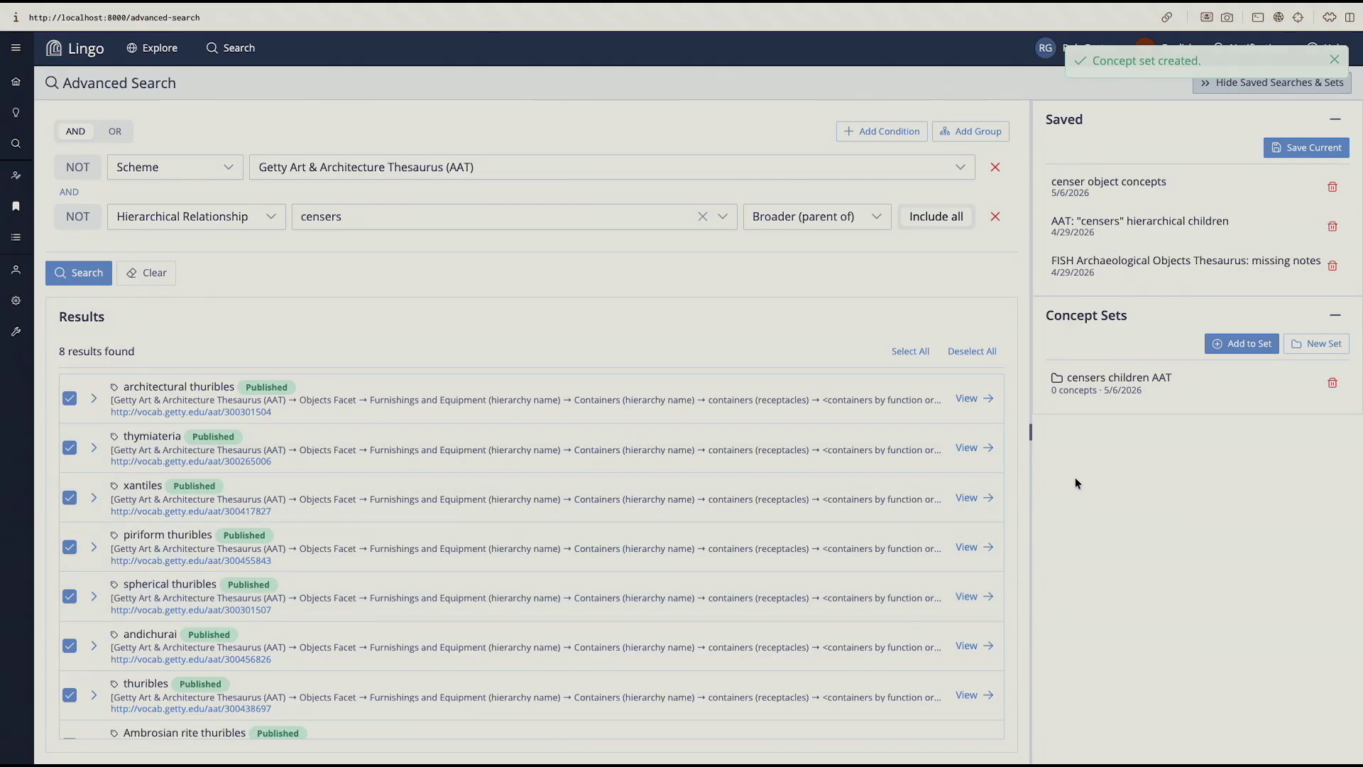
click(1239, 344)
click(703, 407)
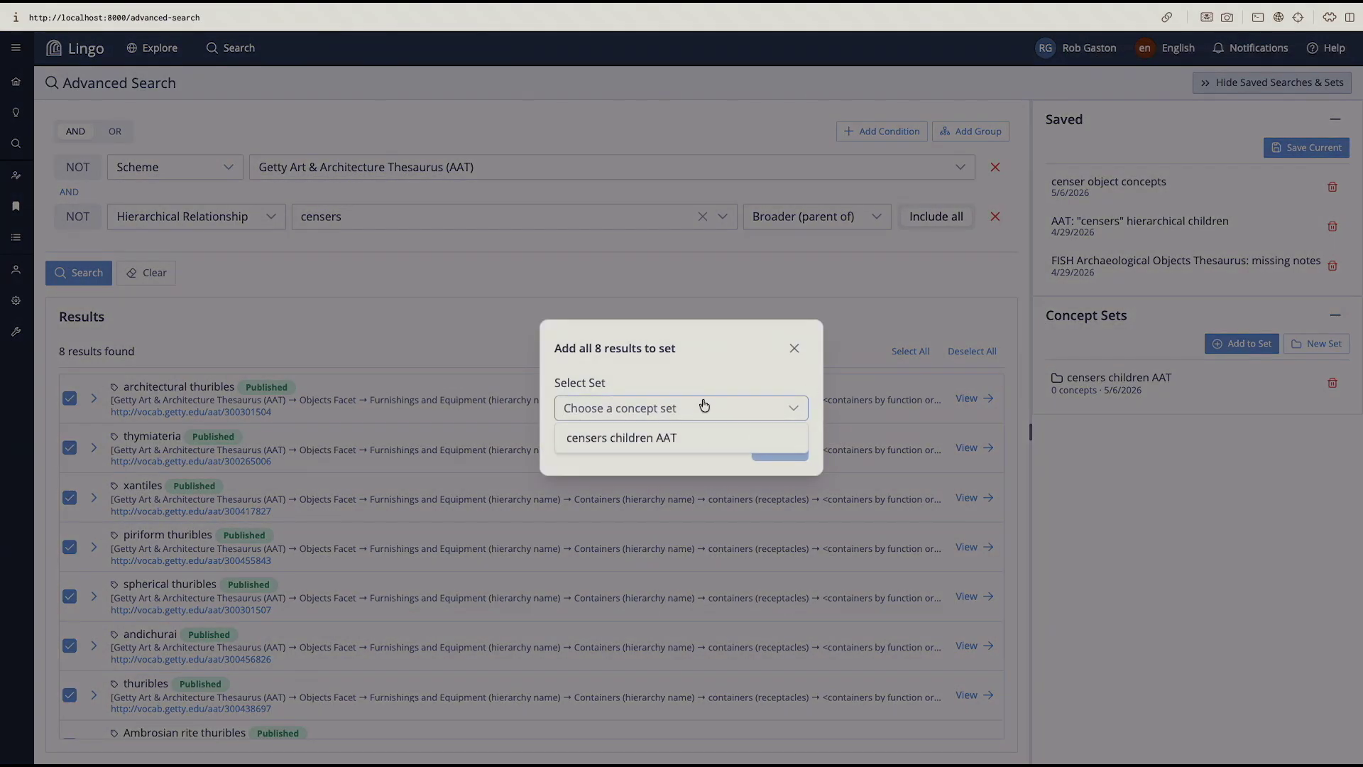
click(650, 439)
click(799, 450)
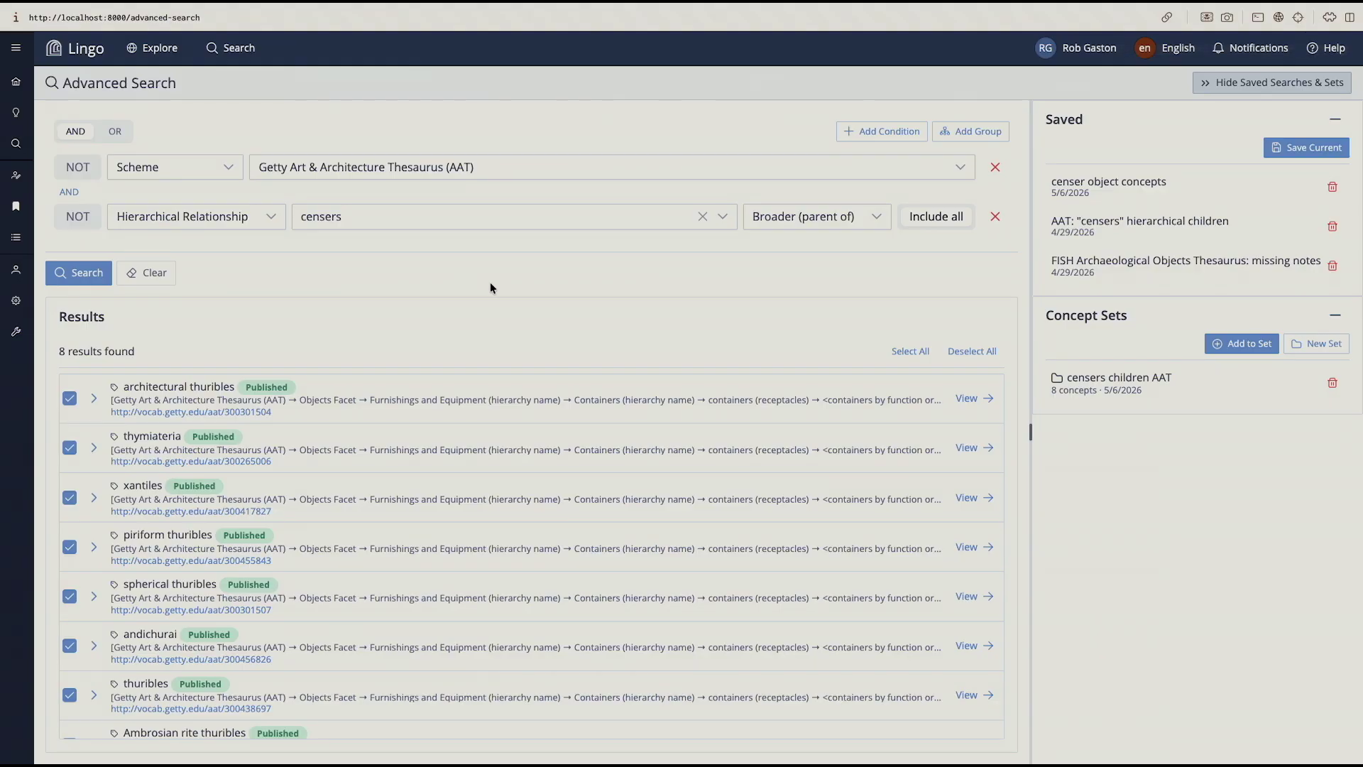
Step: Open the "censers children AAT" set among the explorable concept sets and view its thuribles concept
click(164, 63)
click(219, 86)
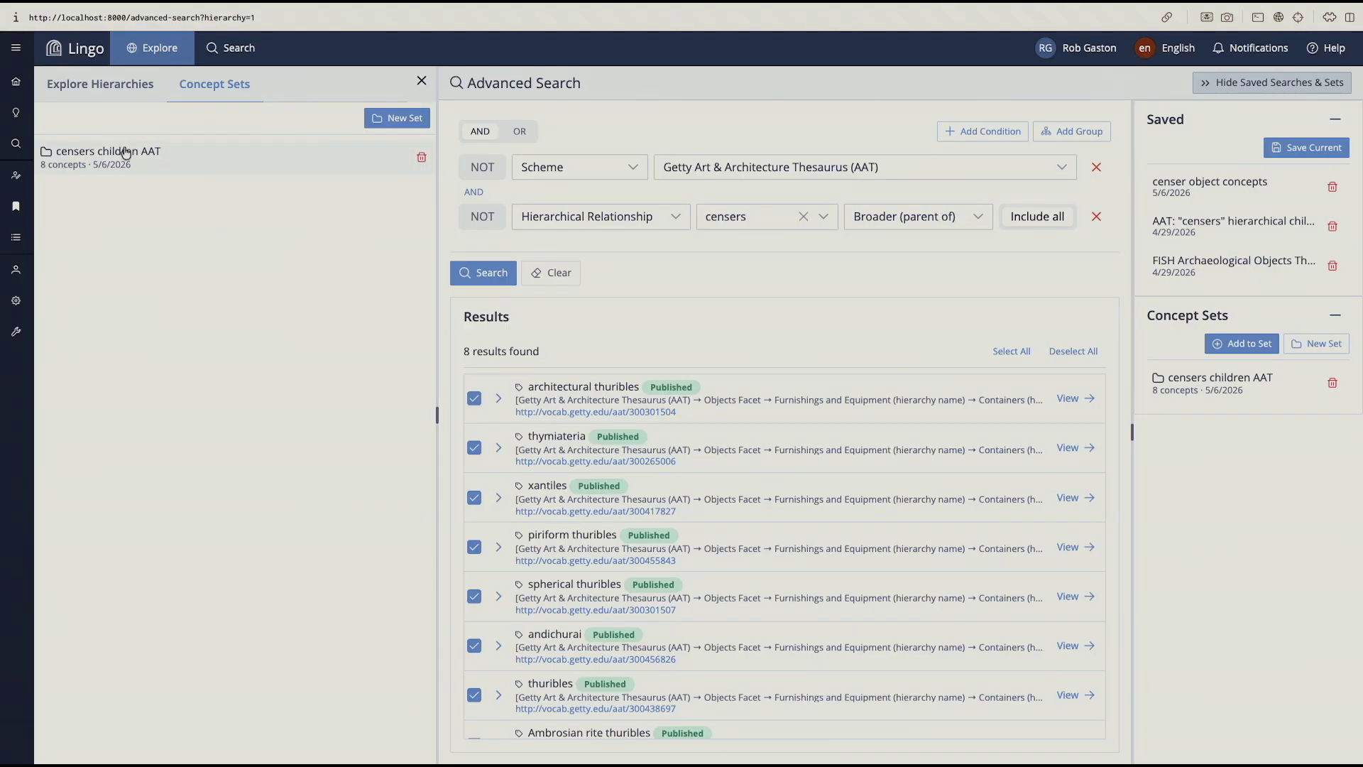
click(104, 154)
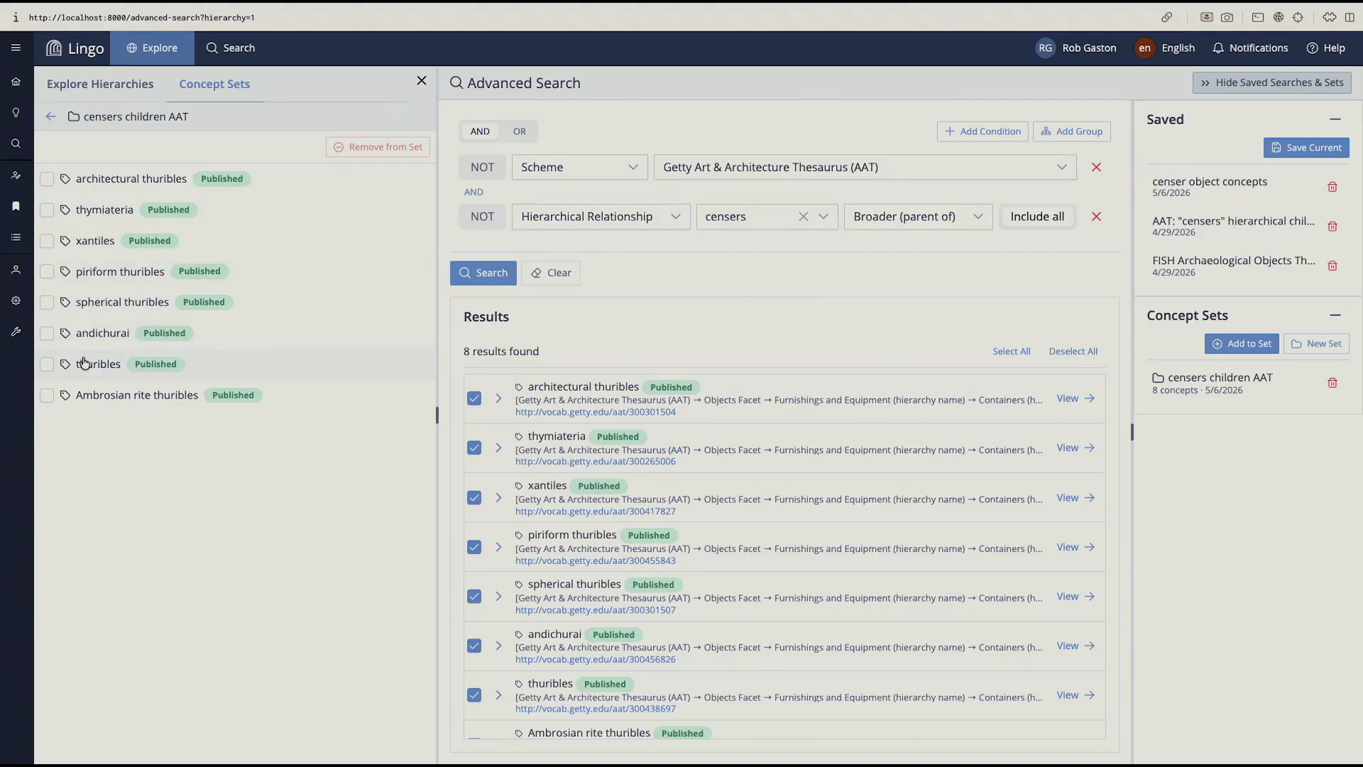
click(105, 365)
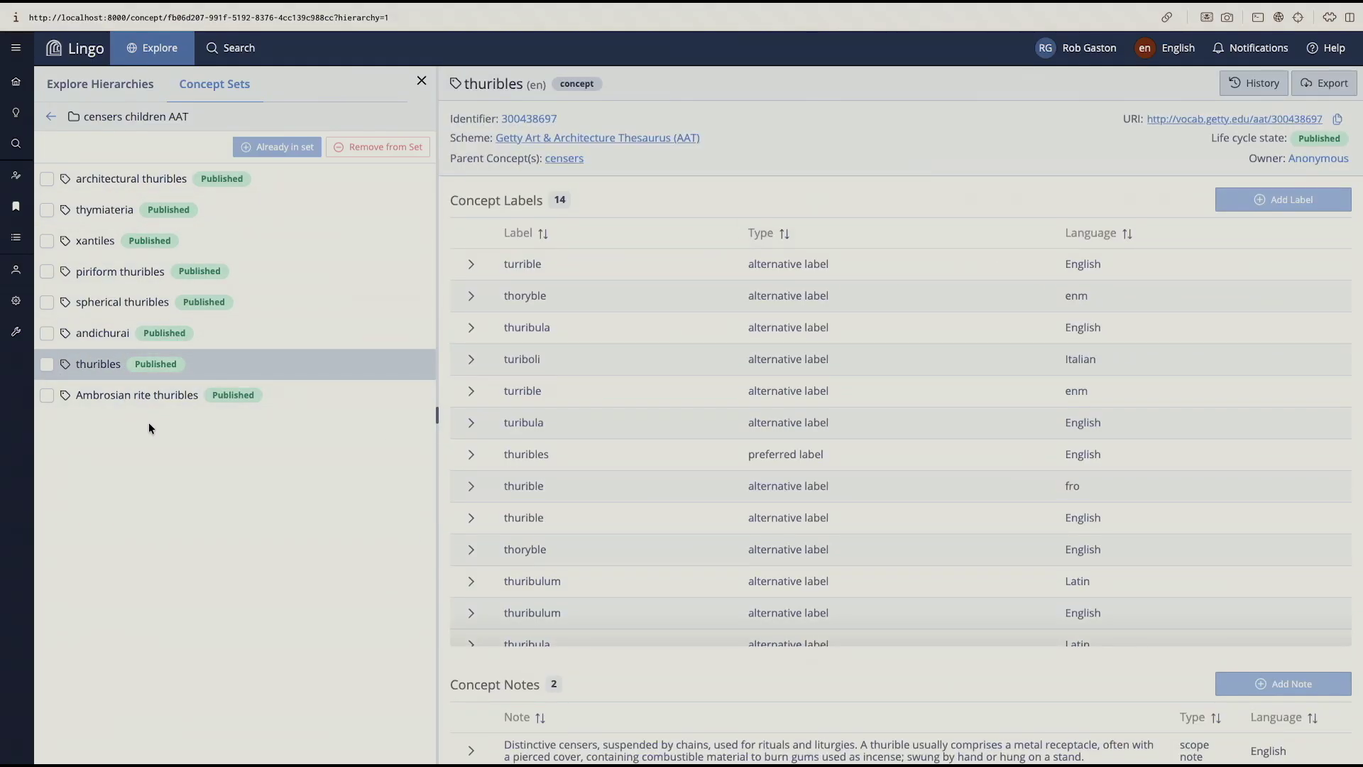
Step: Remove Ambrosian rite thuribles, spherical thuribles and piriform thuribles from the "censers children AAT" concept set
click(47, 395)
click(47, 304)
click(47, 272)
click(359, 148)
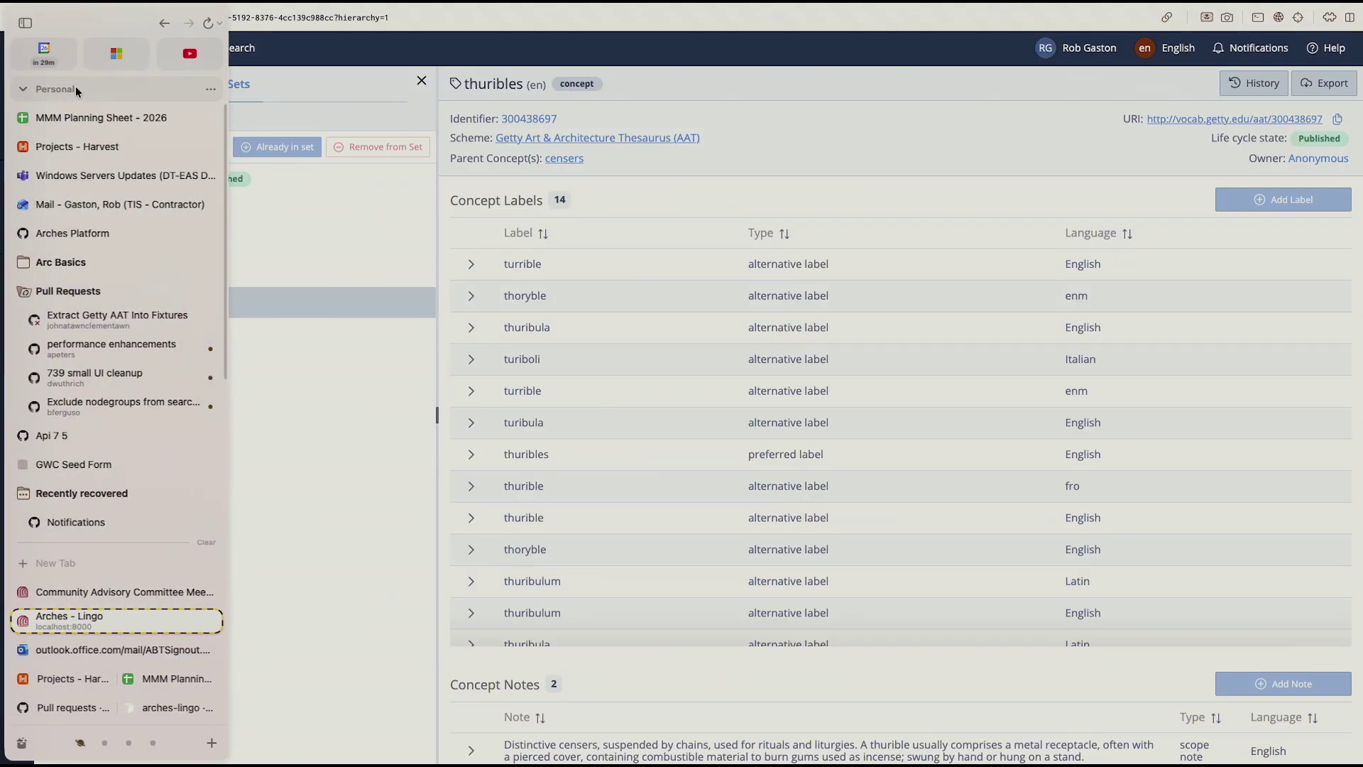
Step: Switch back to exploring hierarchies, search for "censer" and open the Censer concept of the FISH Archaeological Objects Thesaurus
click(100, 84)
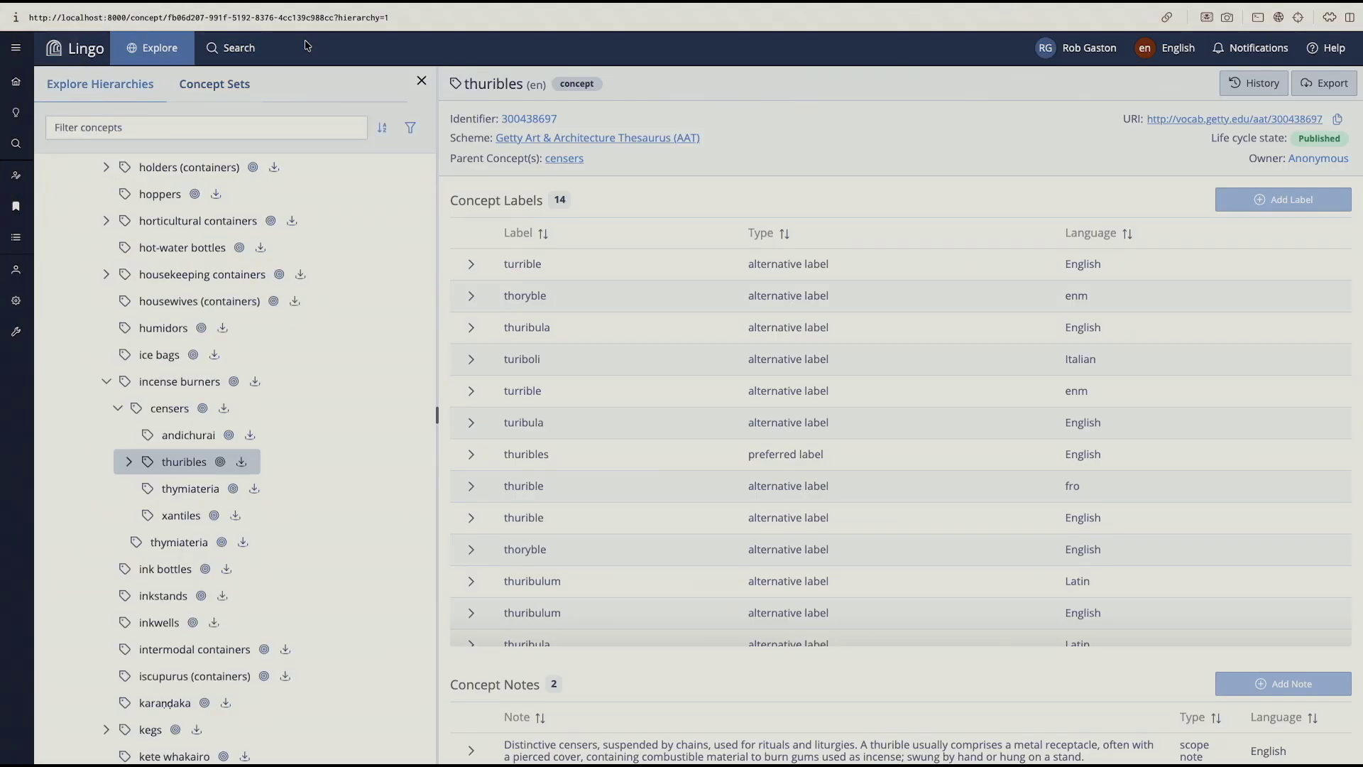
click(234, 48)
text(censer)
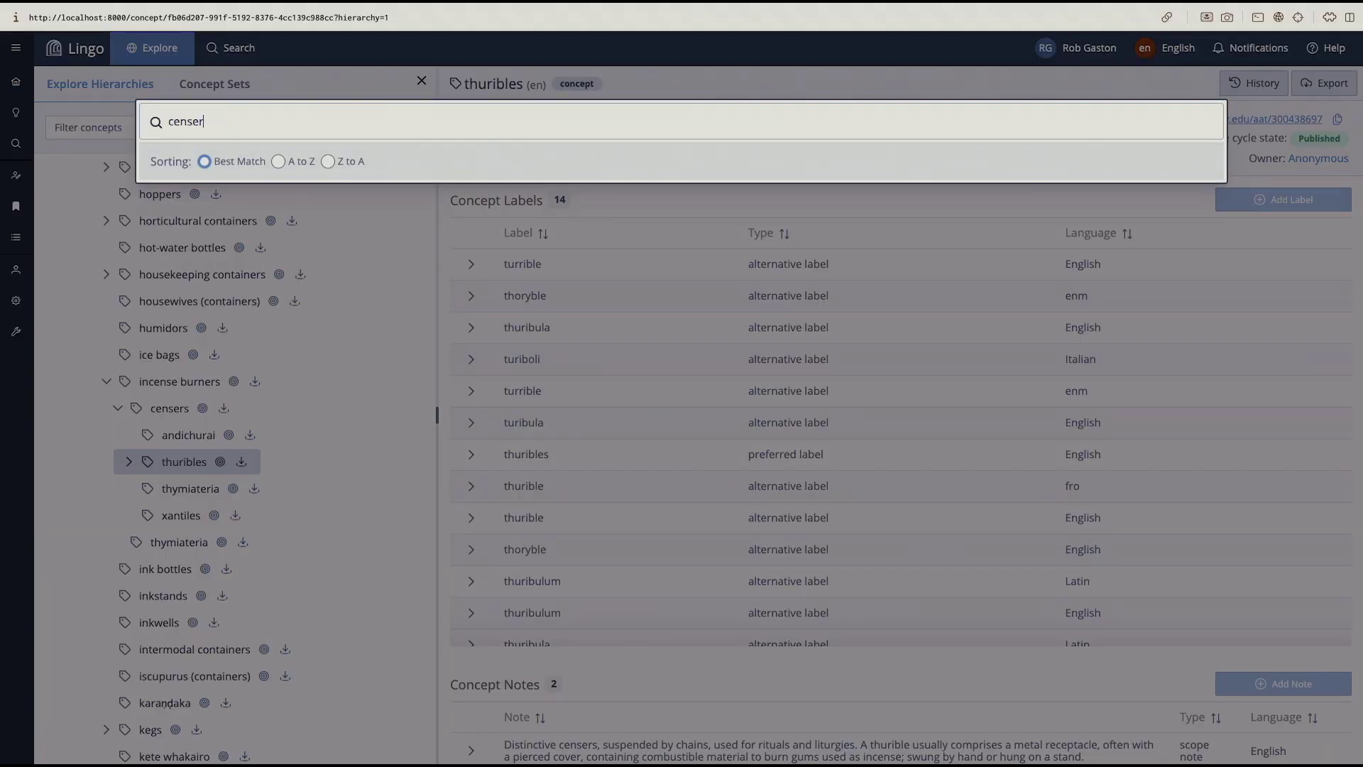
click(282, 190)
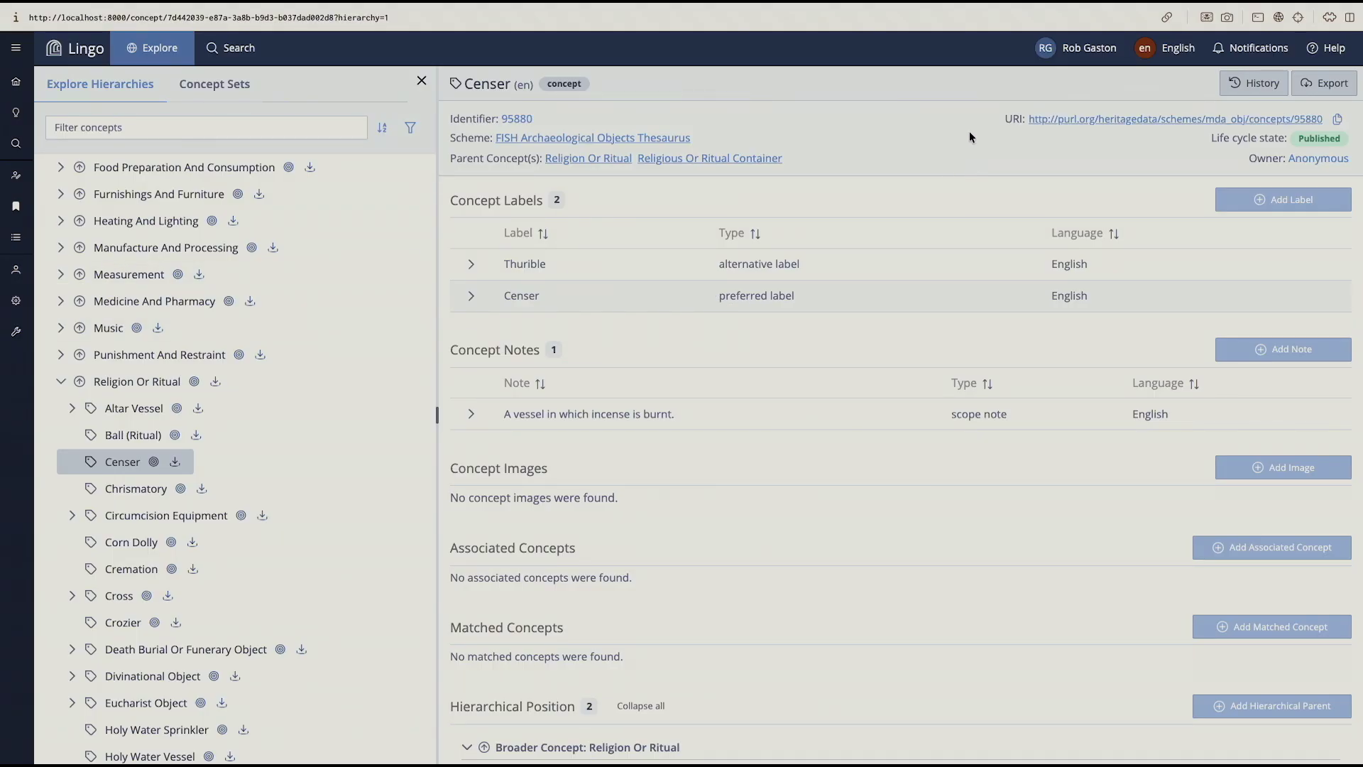
Step: Open Censer's parent scheme, FISH Archaeological Objects Thesaurus, and put the scheme into its editing state
drag(476, 83, 594, 78)
click(594, 78)
click(667, 142)
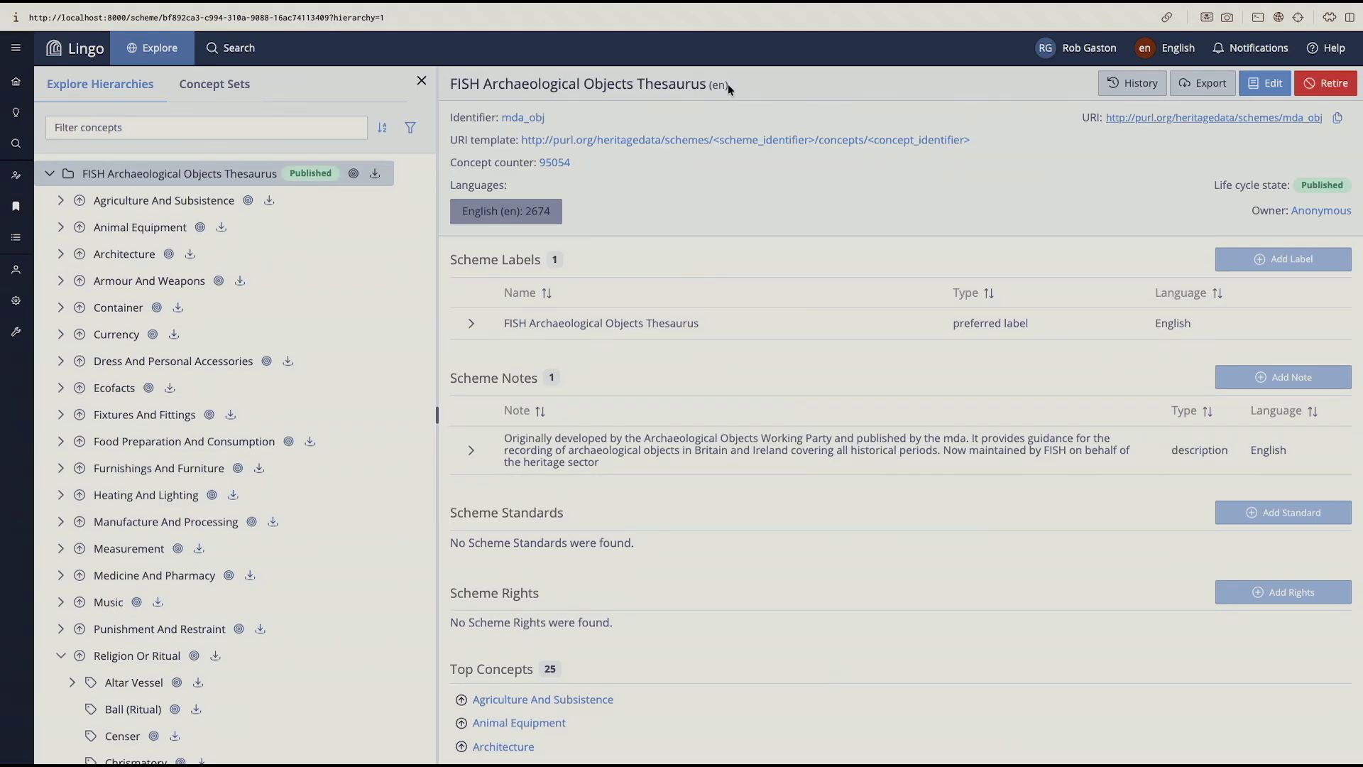
click(1261, 83)
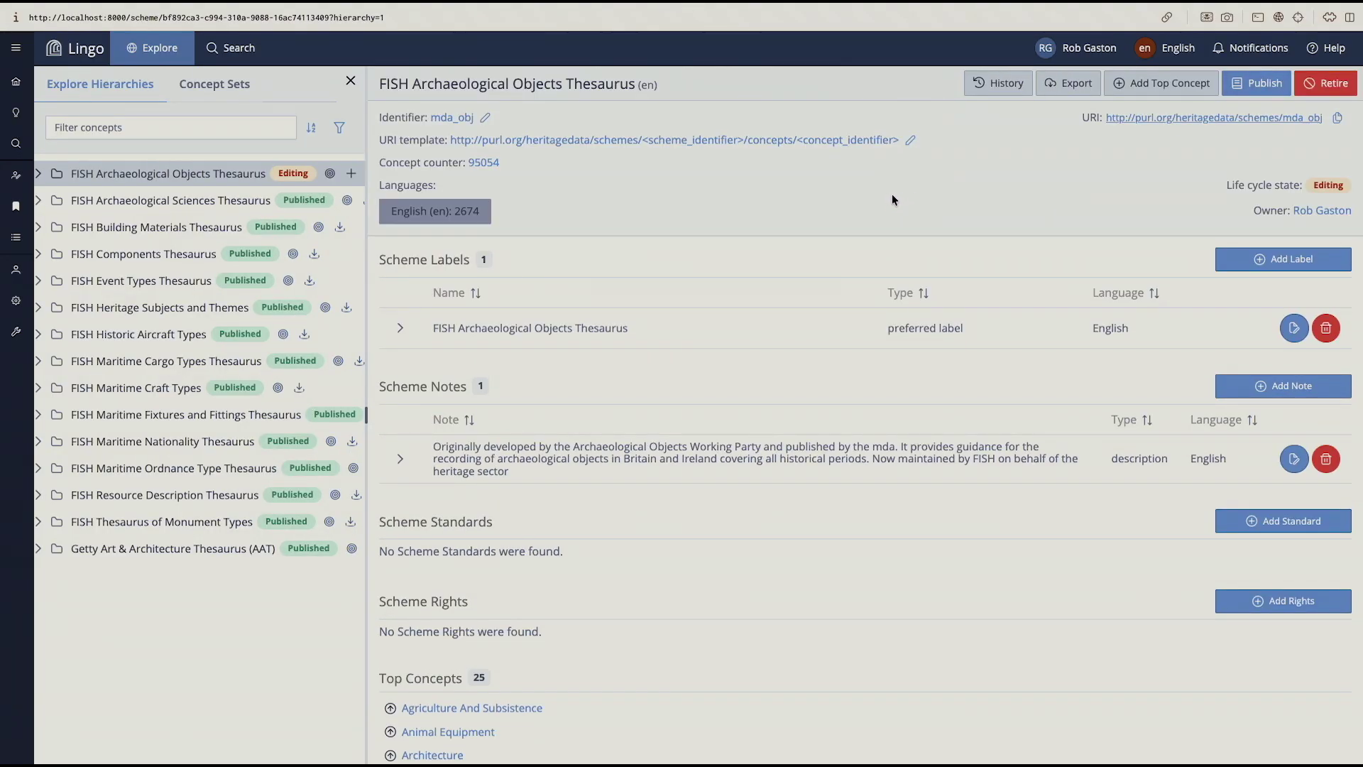
Step: Delete the alternative label Thurible from the Censer concept and confirm the deletion
scroll(887, 189, left, 5)
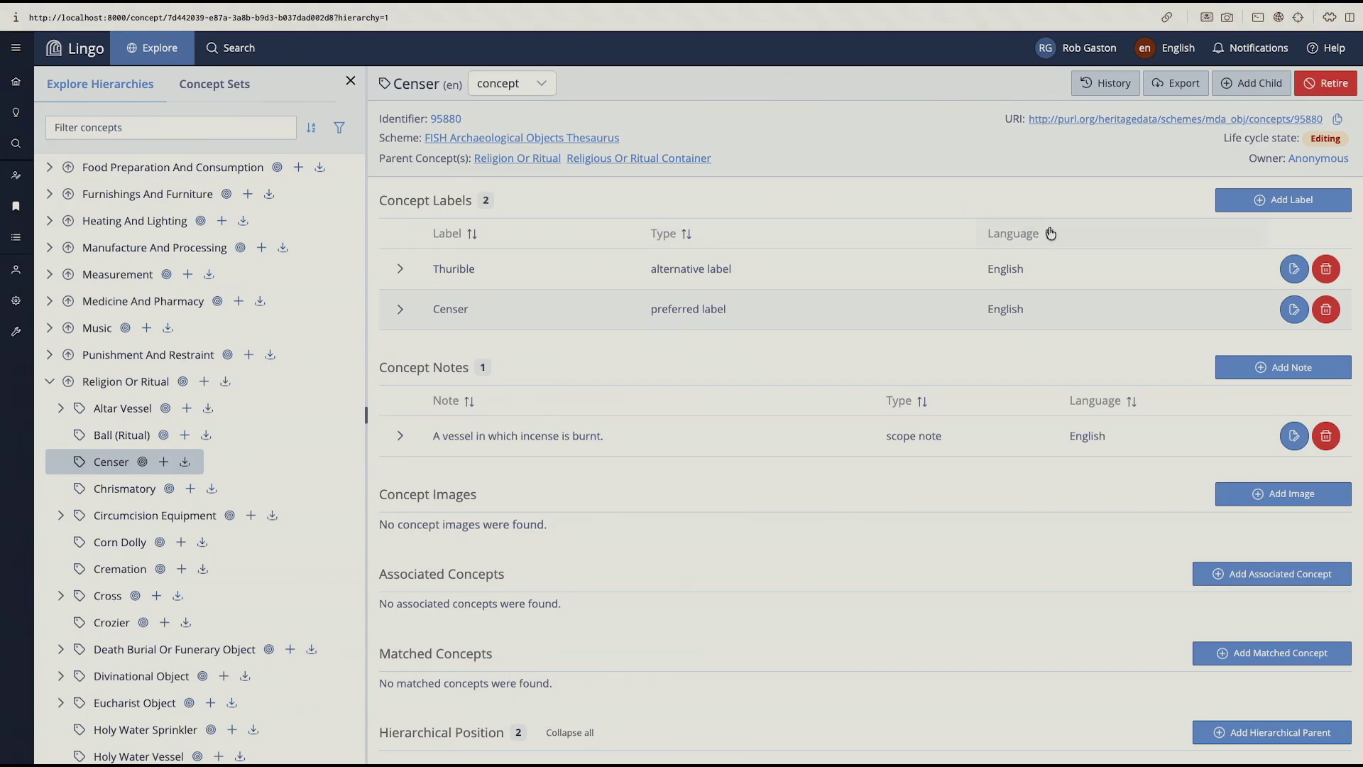
scroll(1071, 257, up, 1)
click(1326, 269)
click(765, 424)
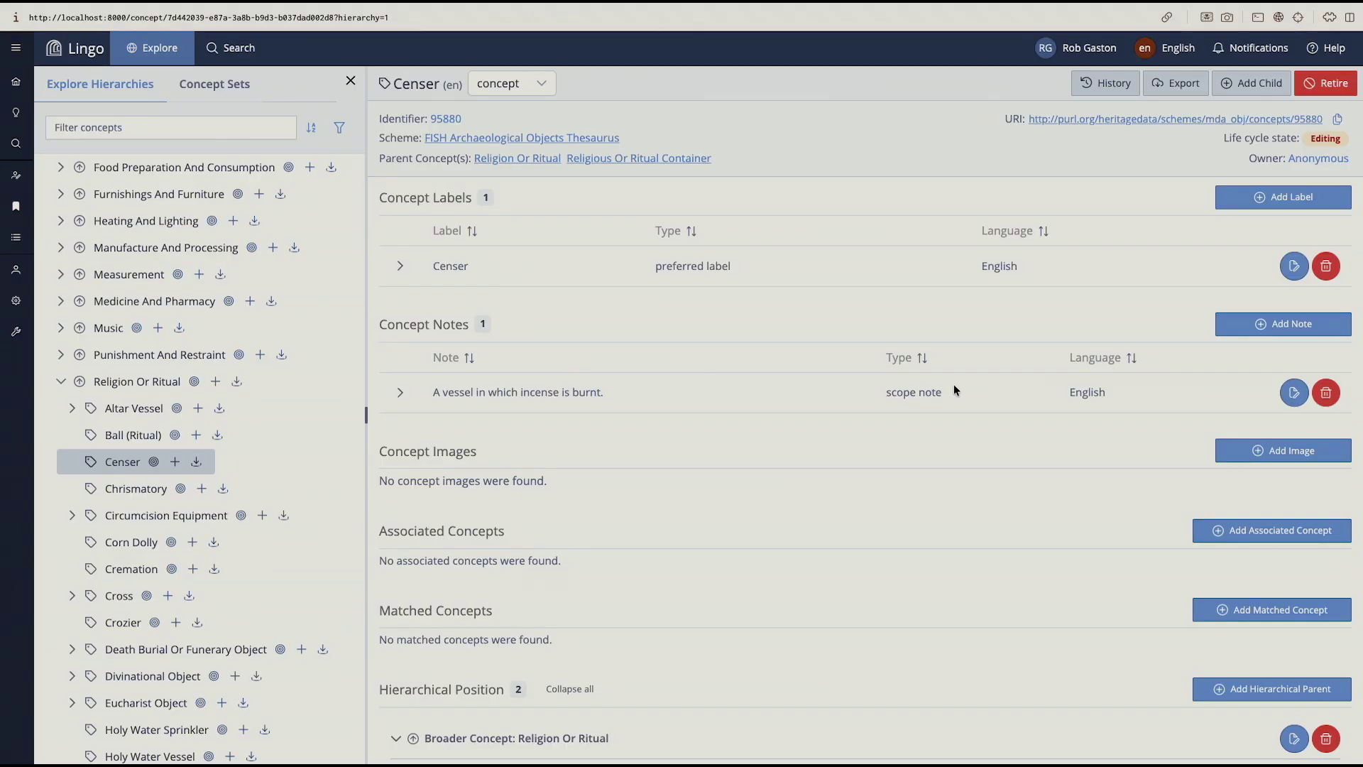
Step: Replace Censer's scope note with "Containers of various designs used for burning incense and distributing the scent…", covering global ceremonial use, metal or ceramic make, perforated covers
click(1295, 393)
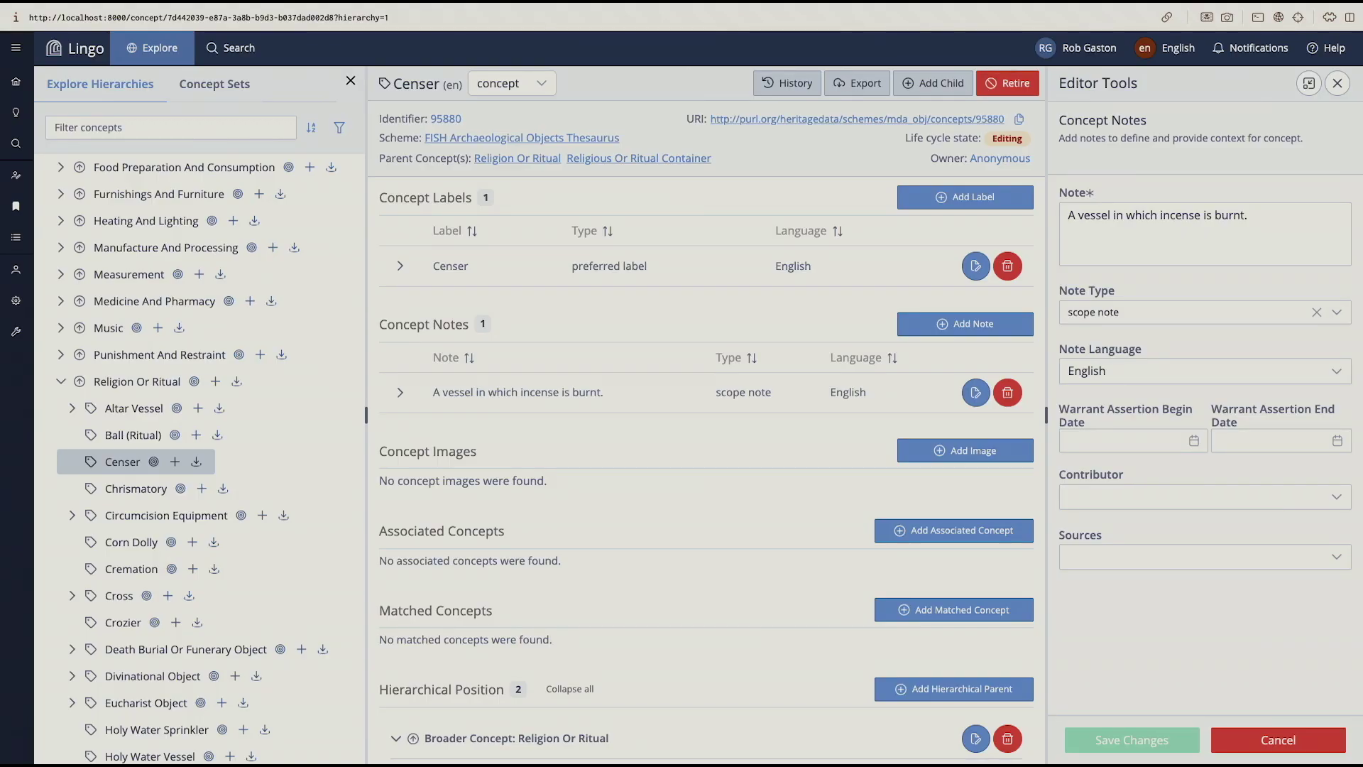
click(1261, 242)
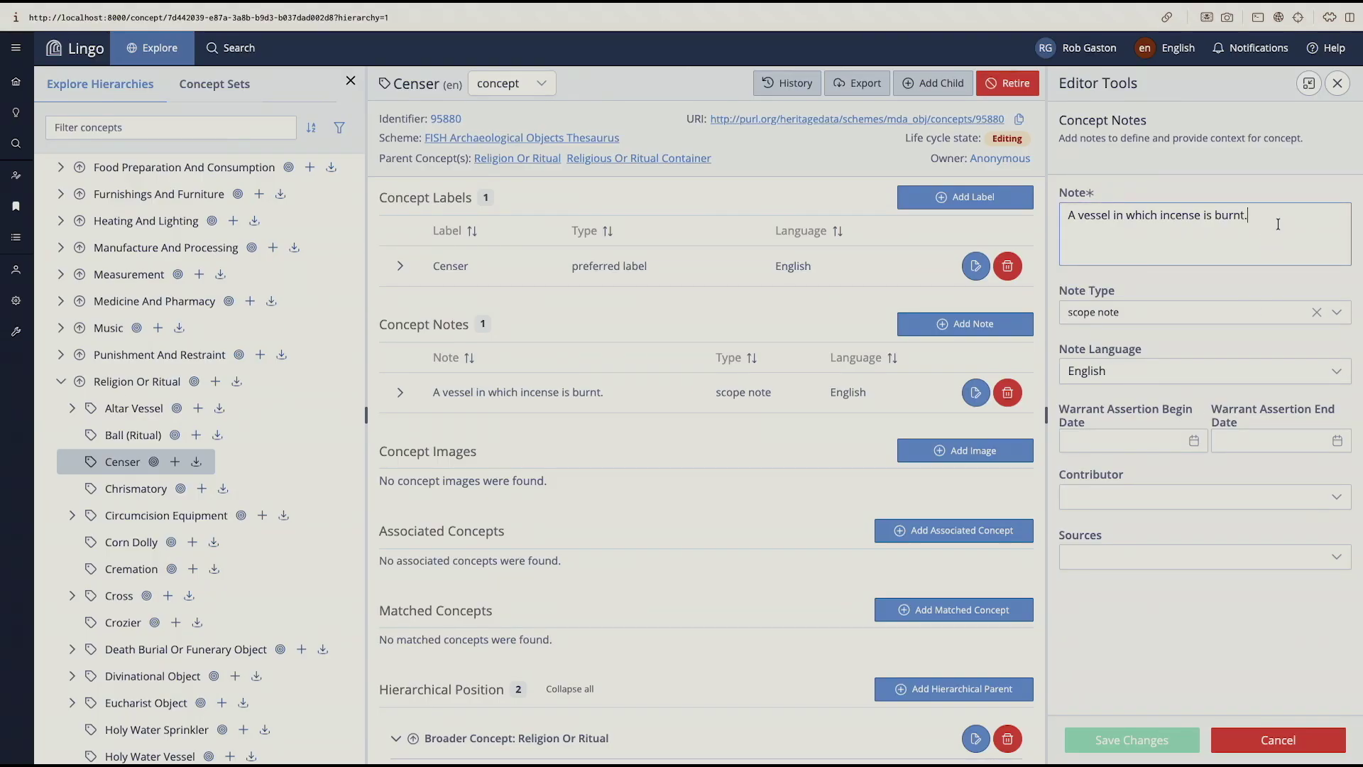
key(ctrl+a)
text(Containers of various designs used for burning incense and distributing the scent. Known across cultures globally, often for ceremonial use. Usually of metal or ceramic; may have perforated covers.)
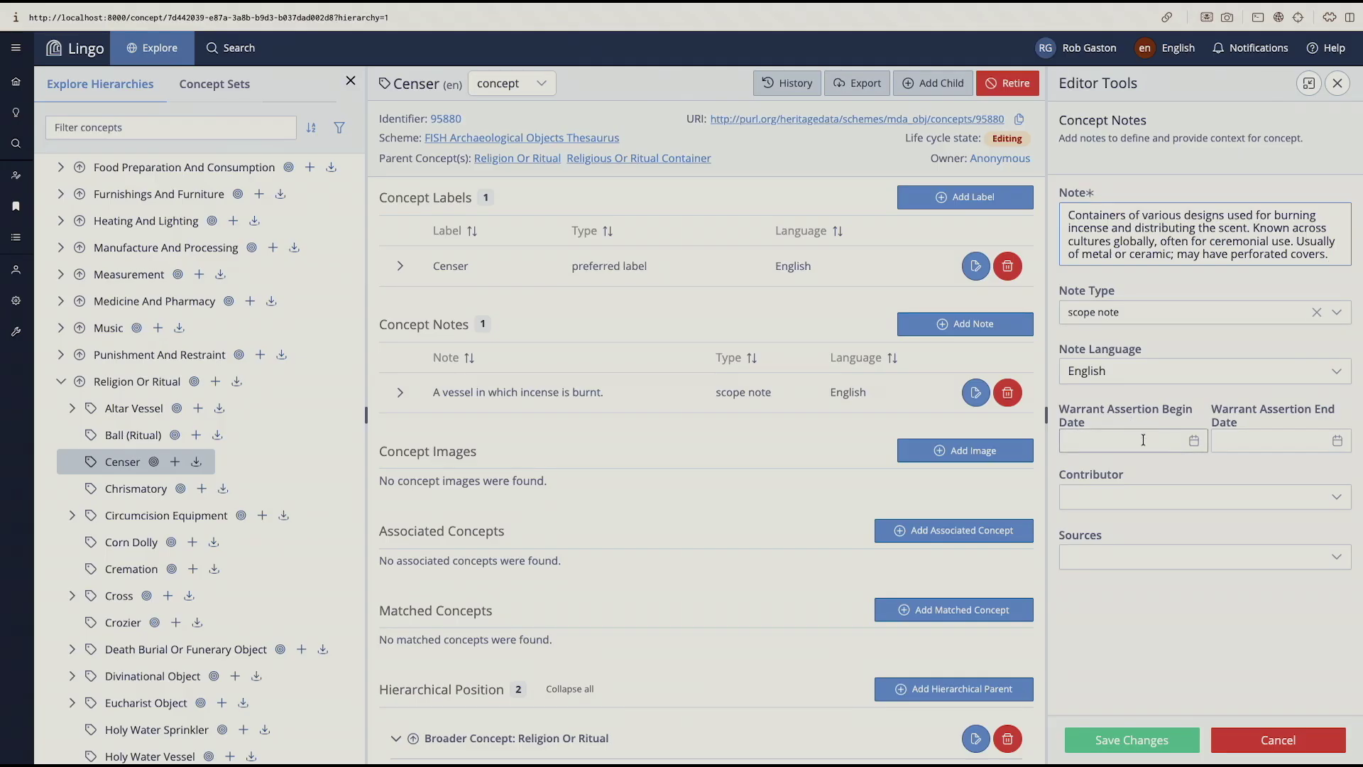
Step: Search the contributor list for "rob" and assign the matching person as contributor of Censer's scope note
click(1201, 504)
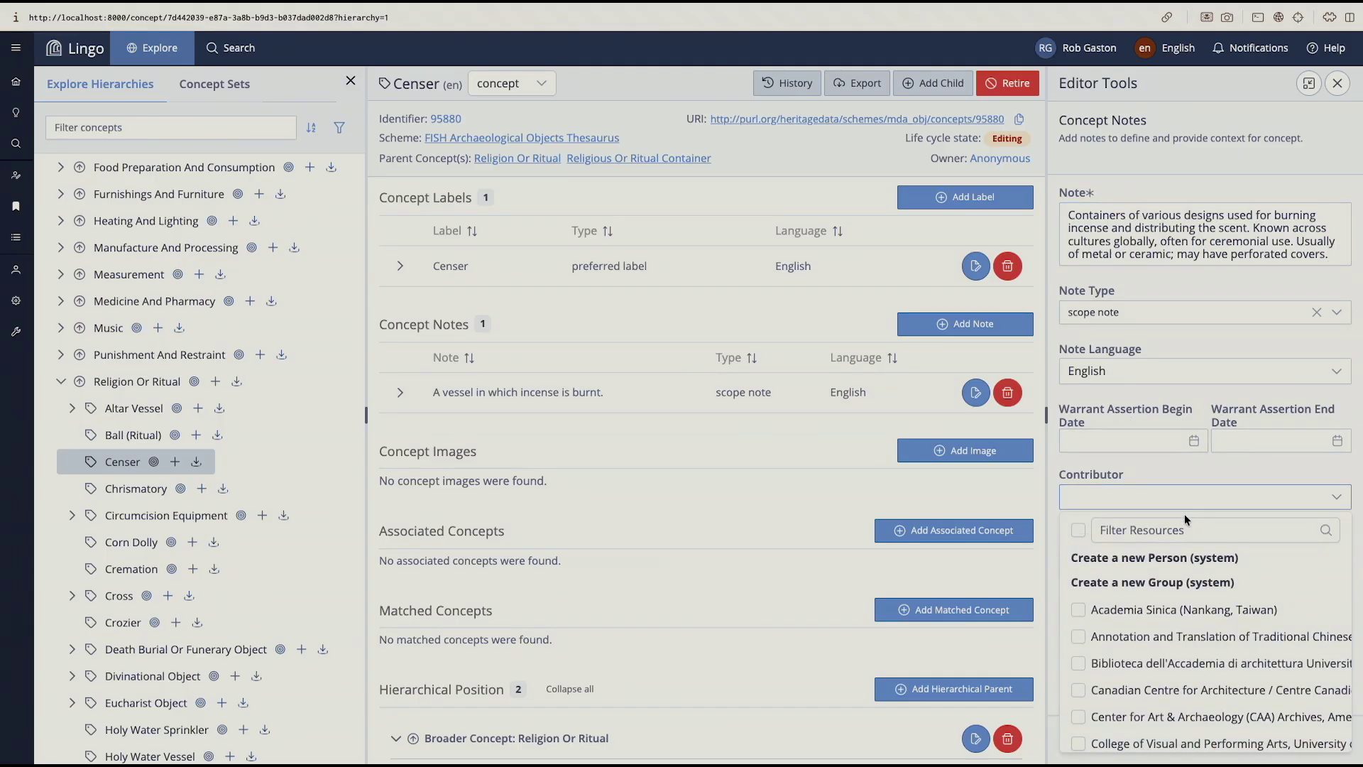
text(rob)
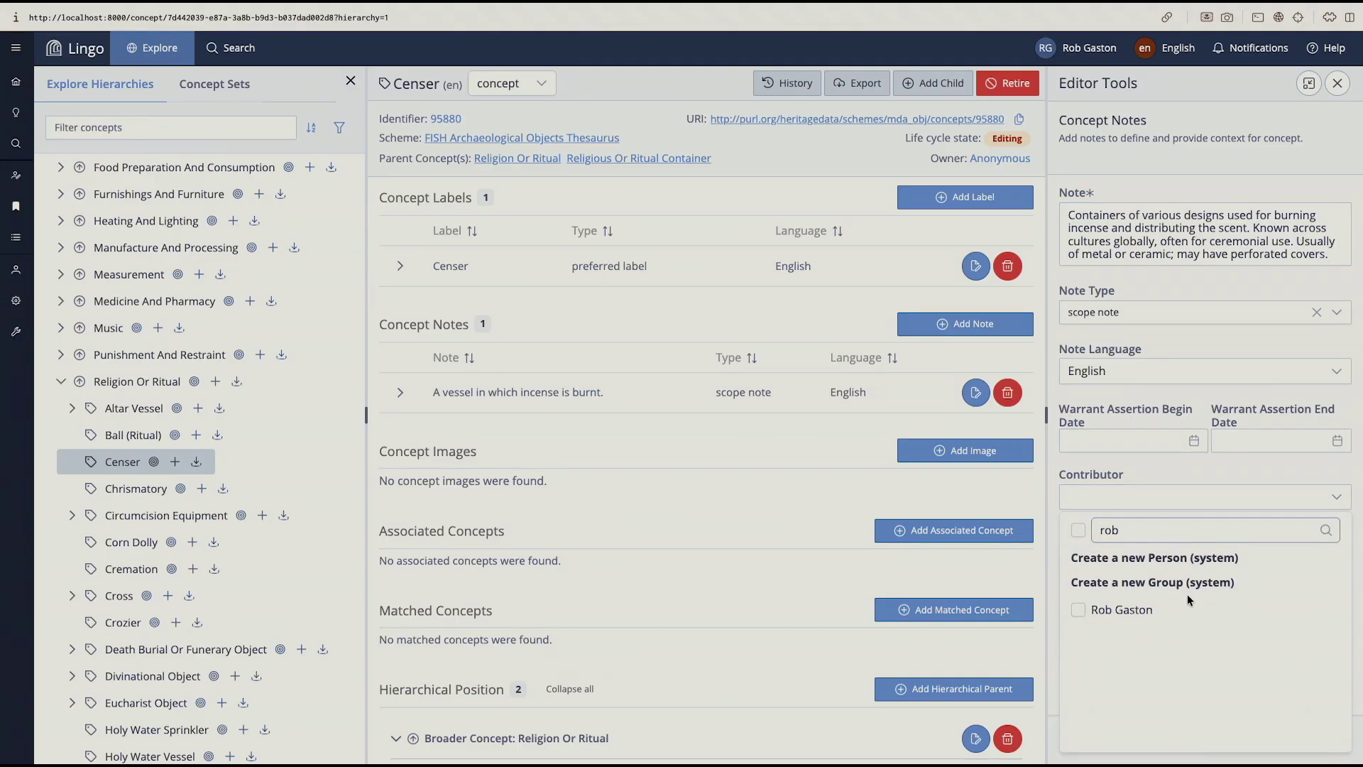
click(1136, 609)
click(1149, 636)
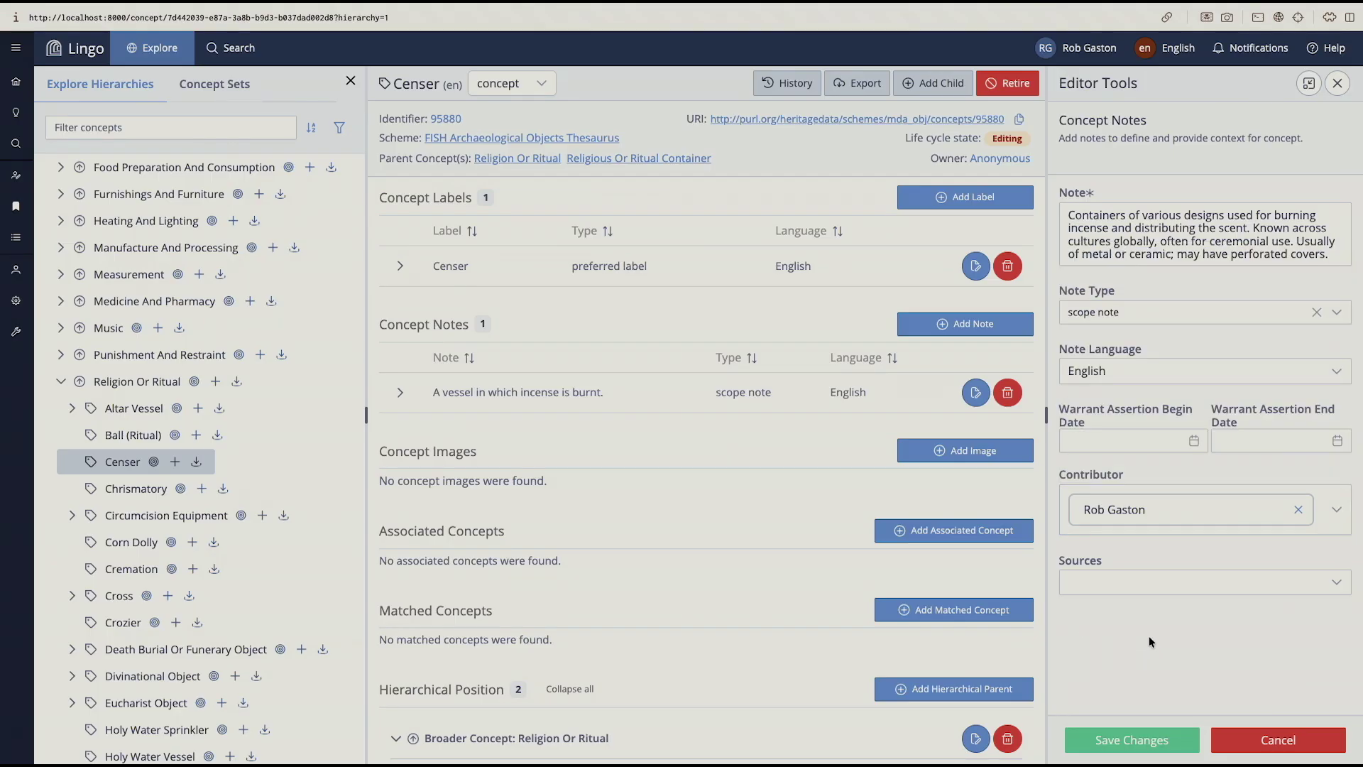
Step: Add Getty Art & Architecture Thesaurus (AAT) as the scope note's source, save the note and check its recorded details
click(1211, 583)
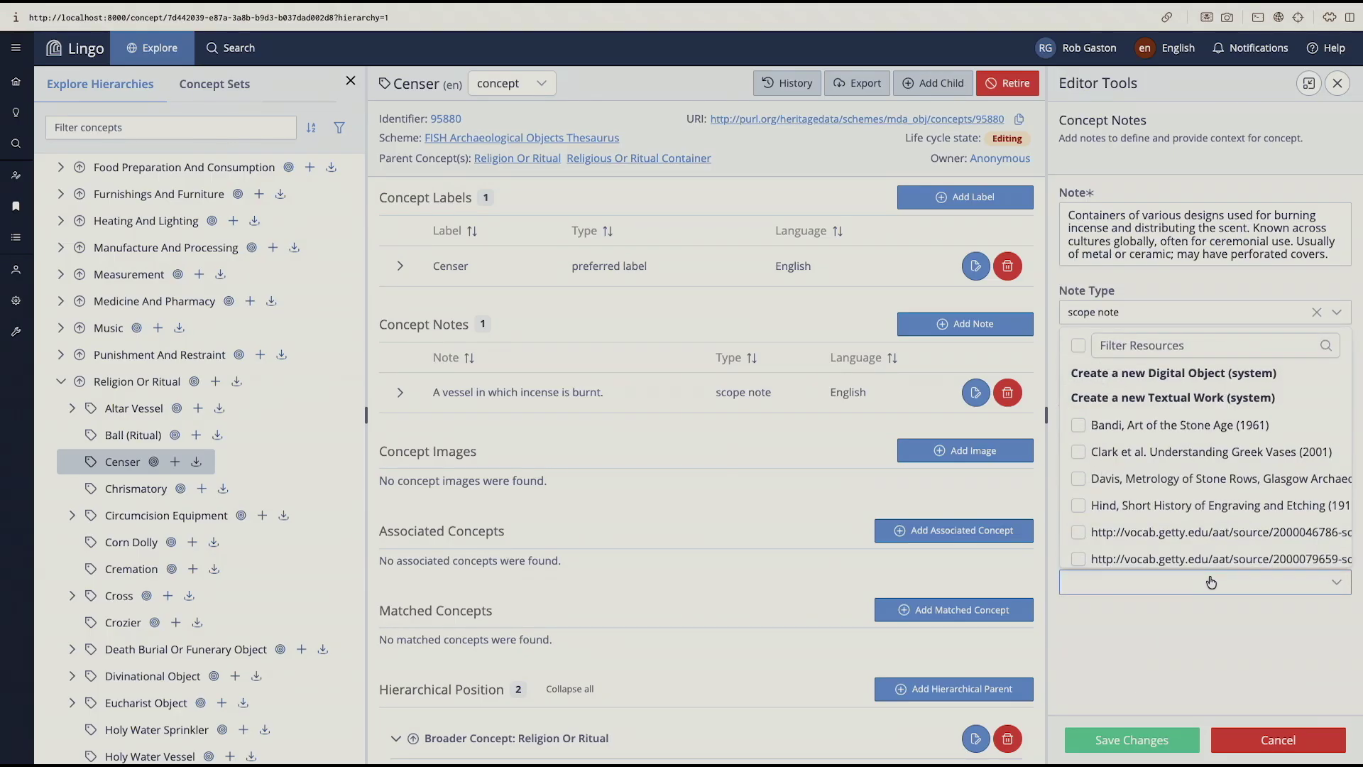
click(1167, 345)
text(getty art)
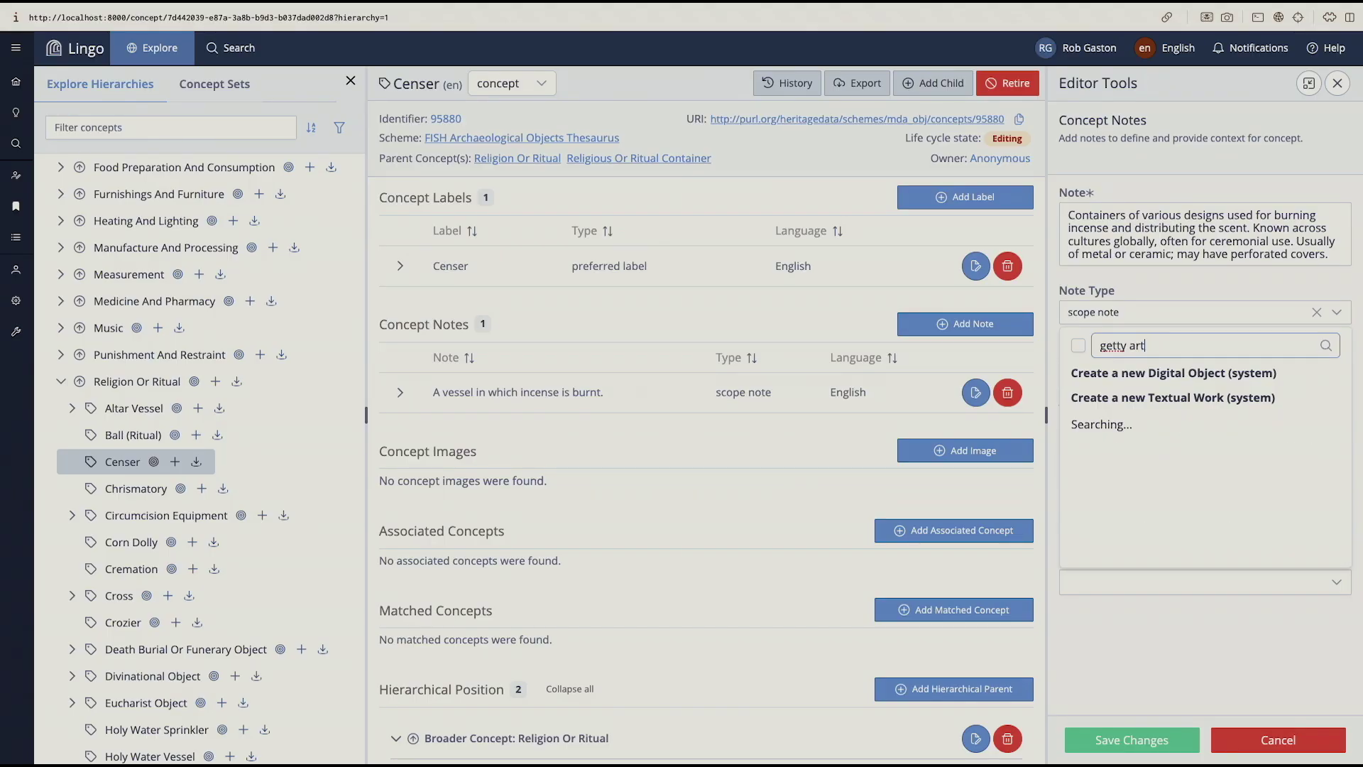
click(1145, 426)
click(1149, 684)
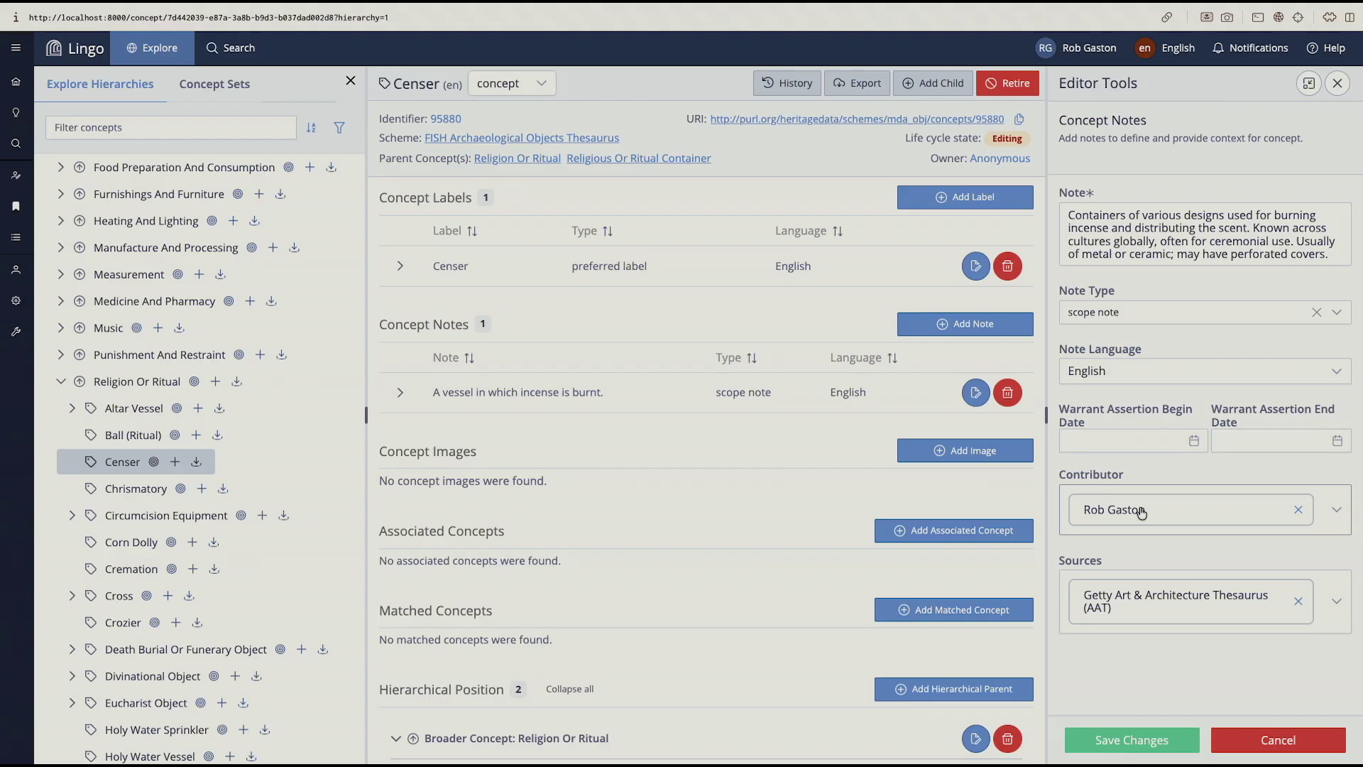
click(1133, 739)
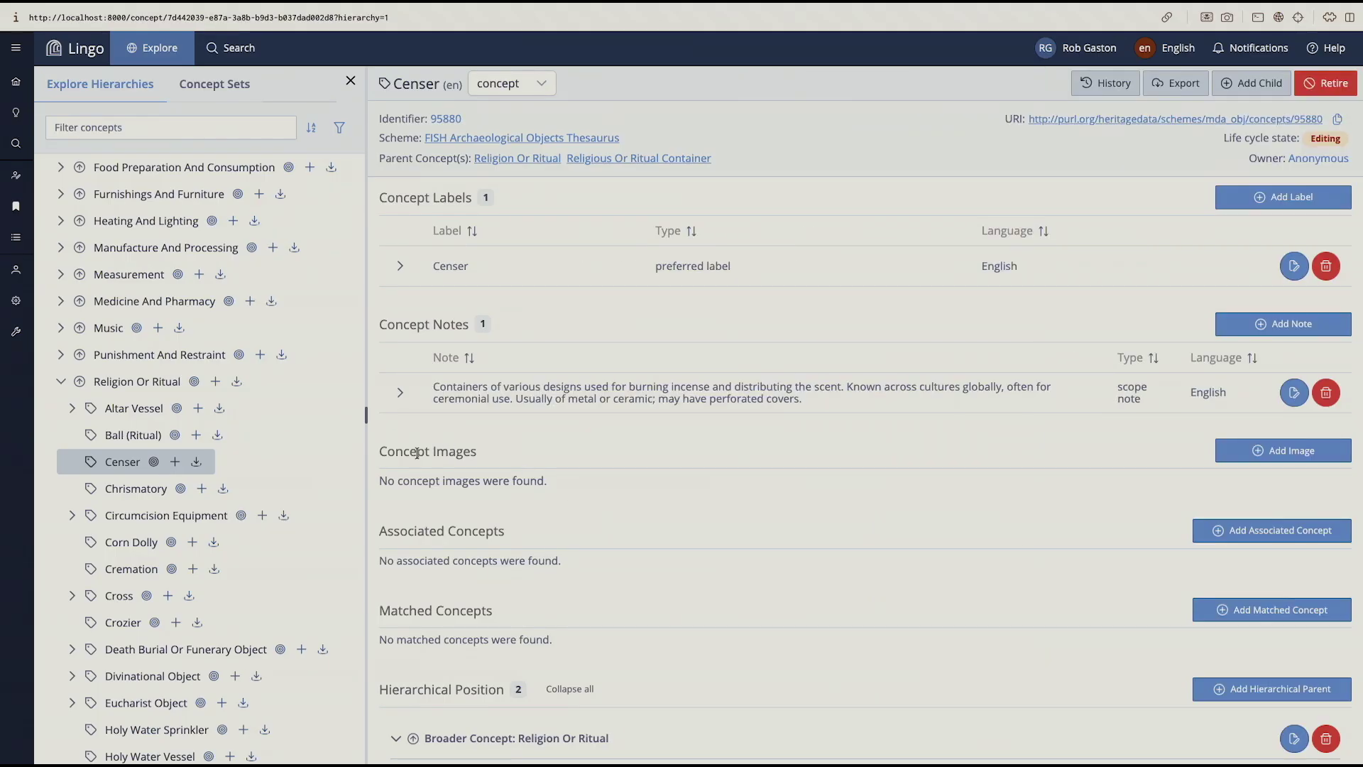
click(402, 395)
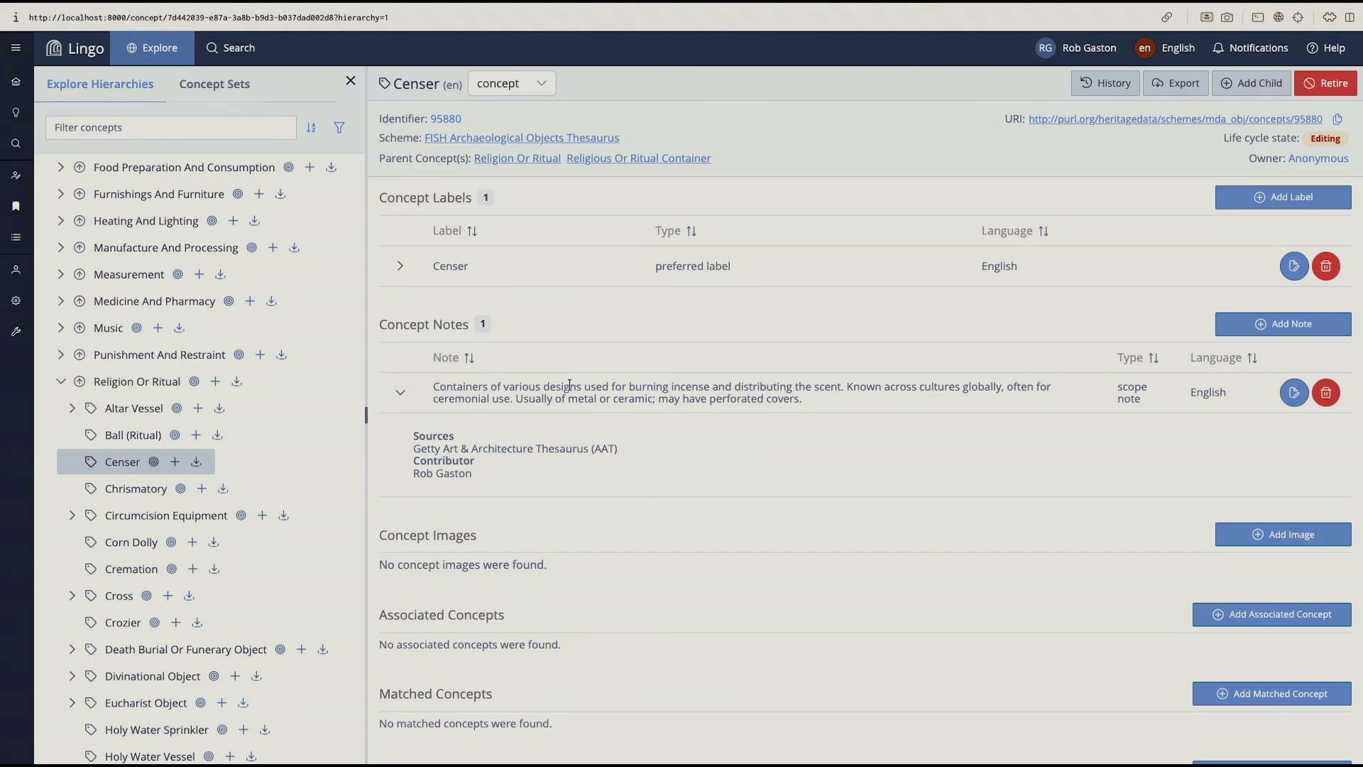
click(400, 394)
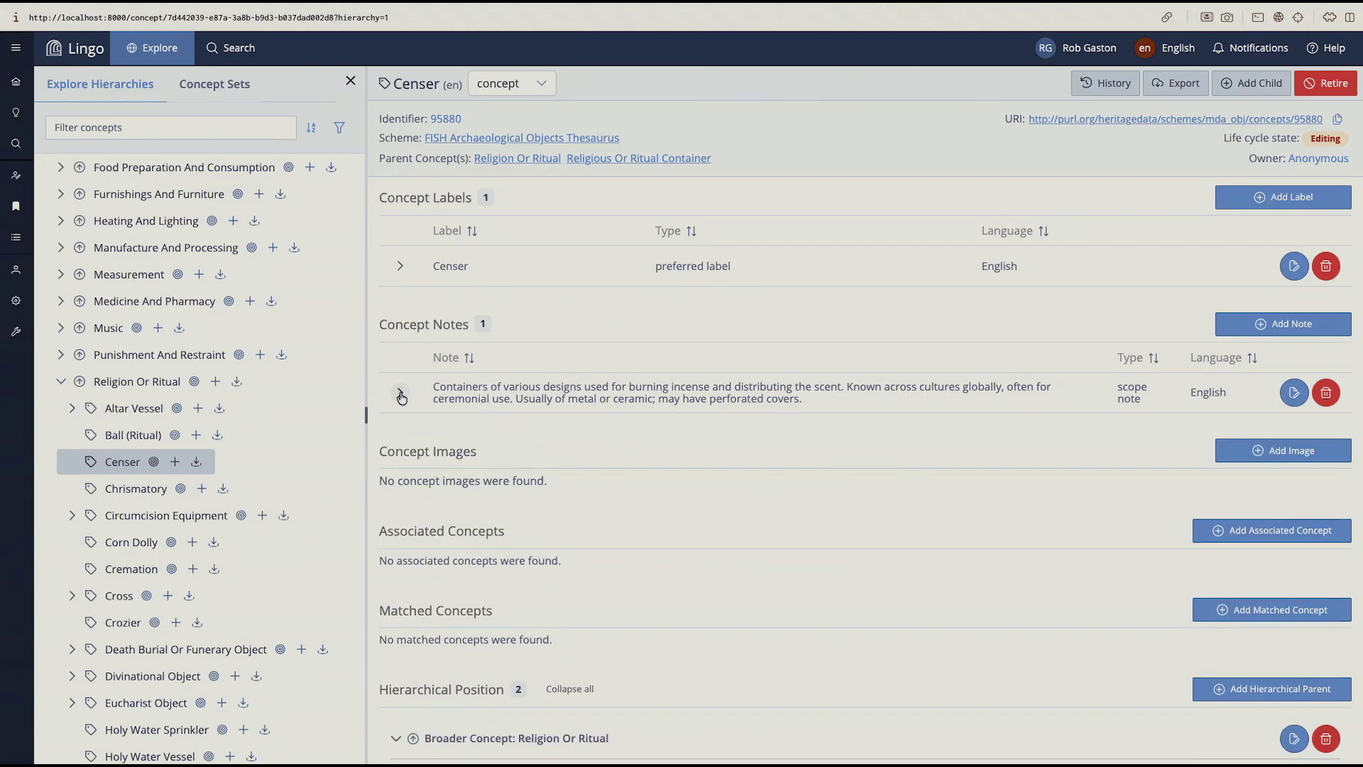
Step: Create a child concept under Censer with the English preferred label Thurible and save it
scroll(670, 484, down, 1)
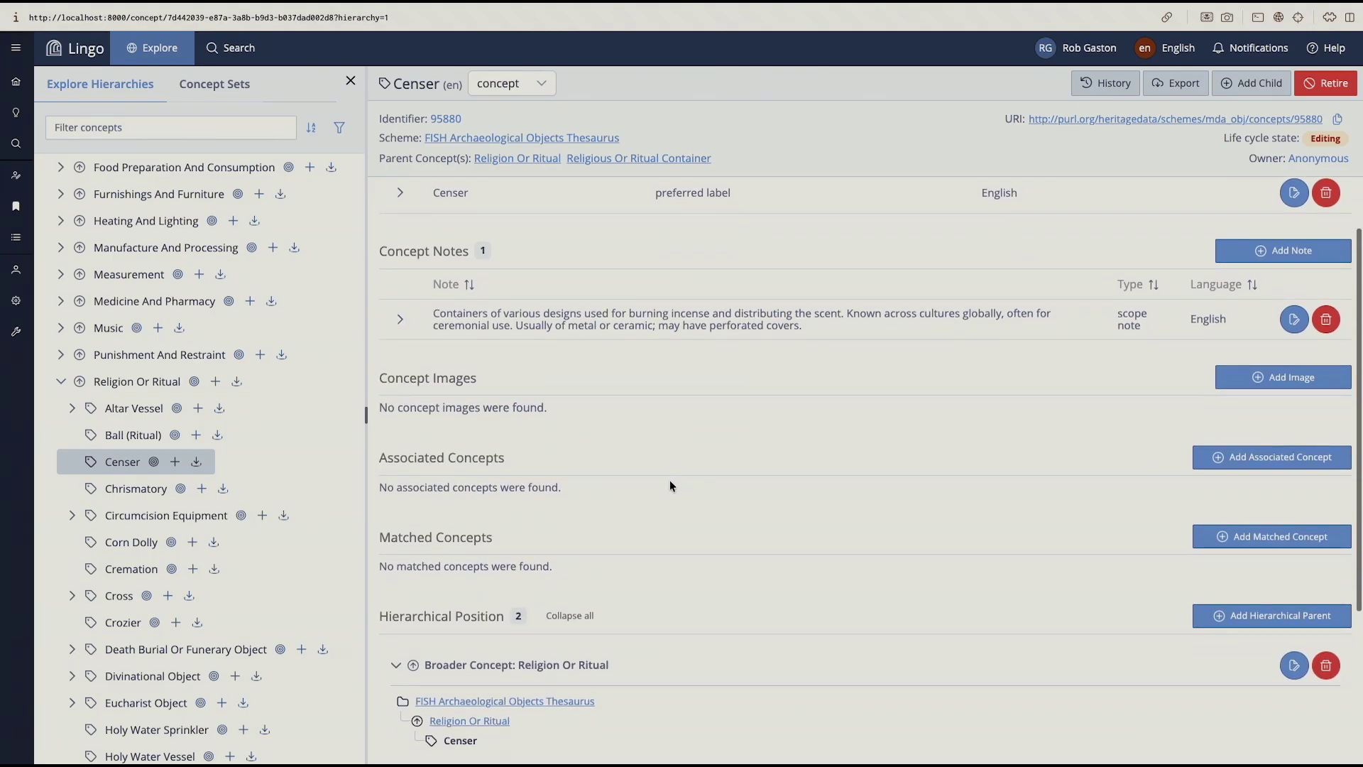
scroll(670, 488, up, 1)
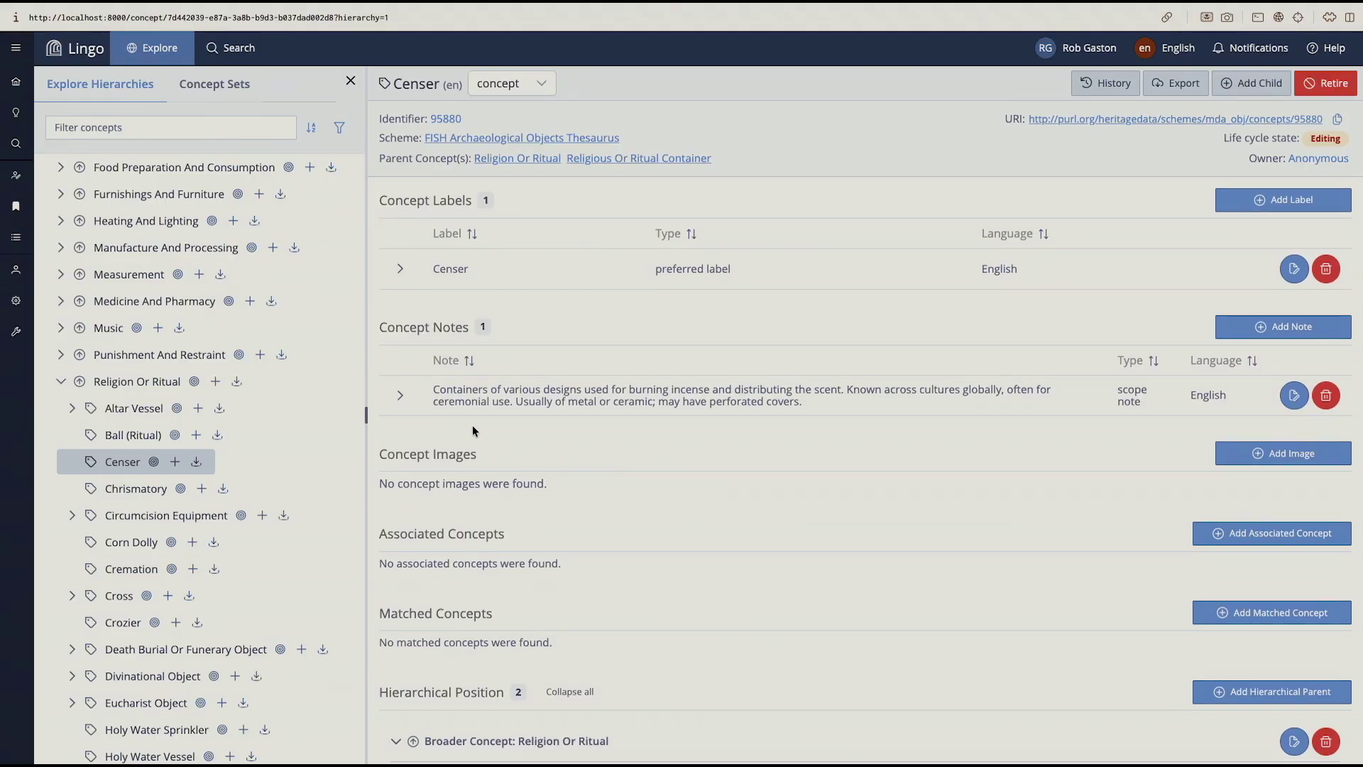
click(178, 463)
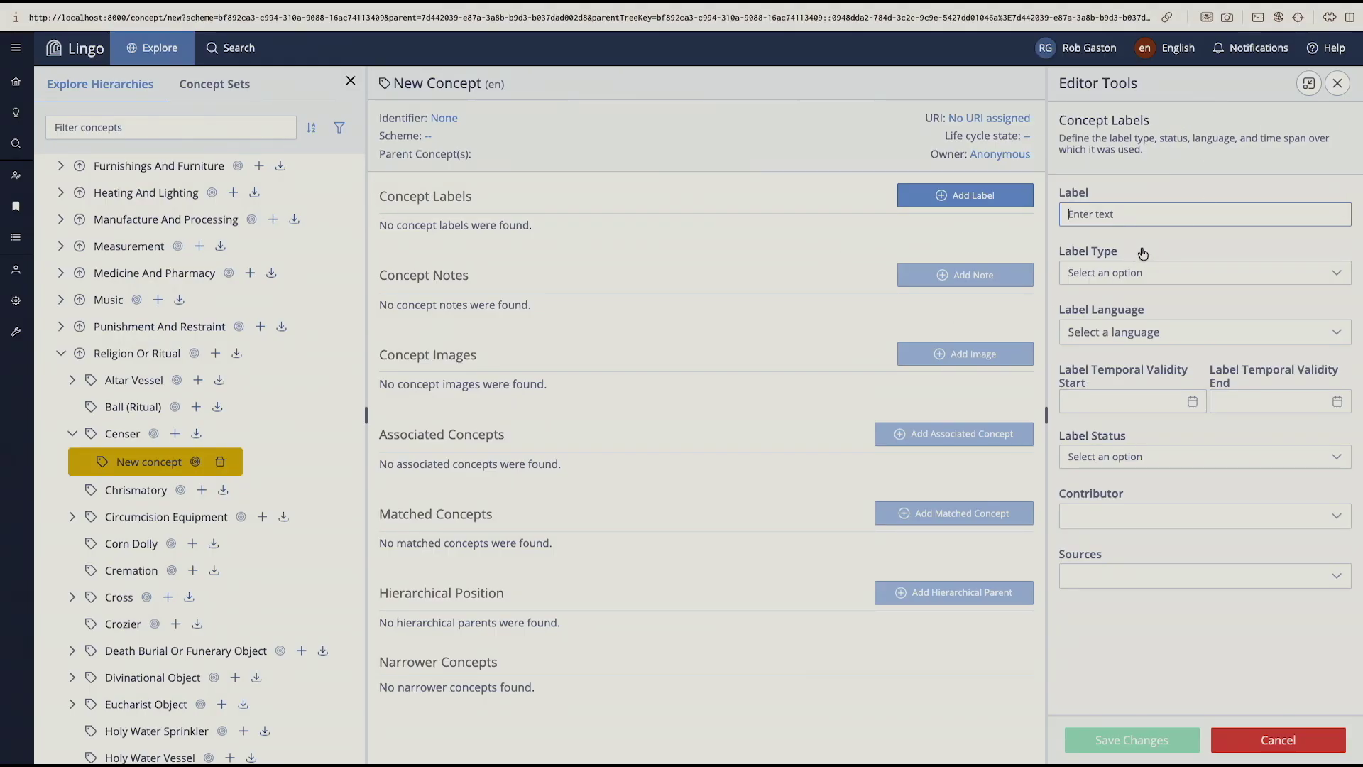
text(Thuri)
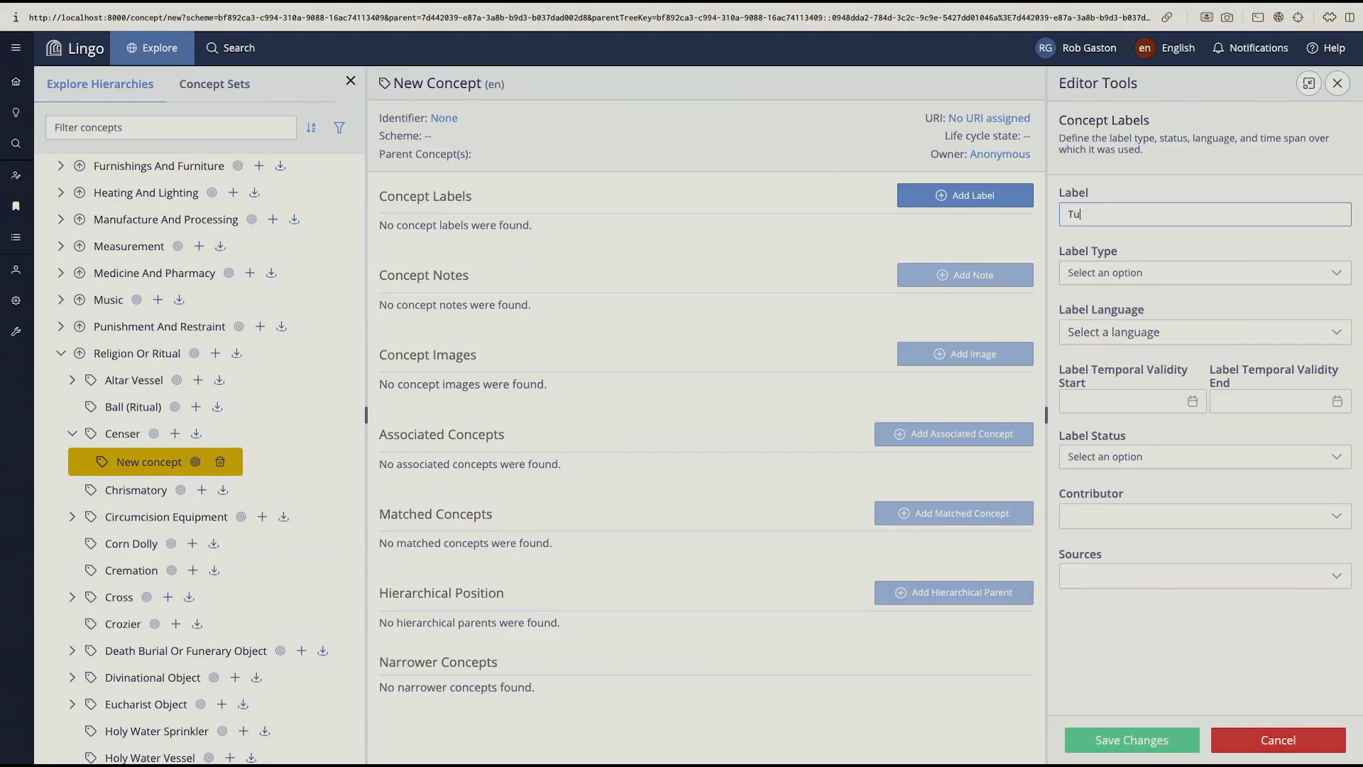
text(ble)
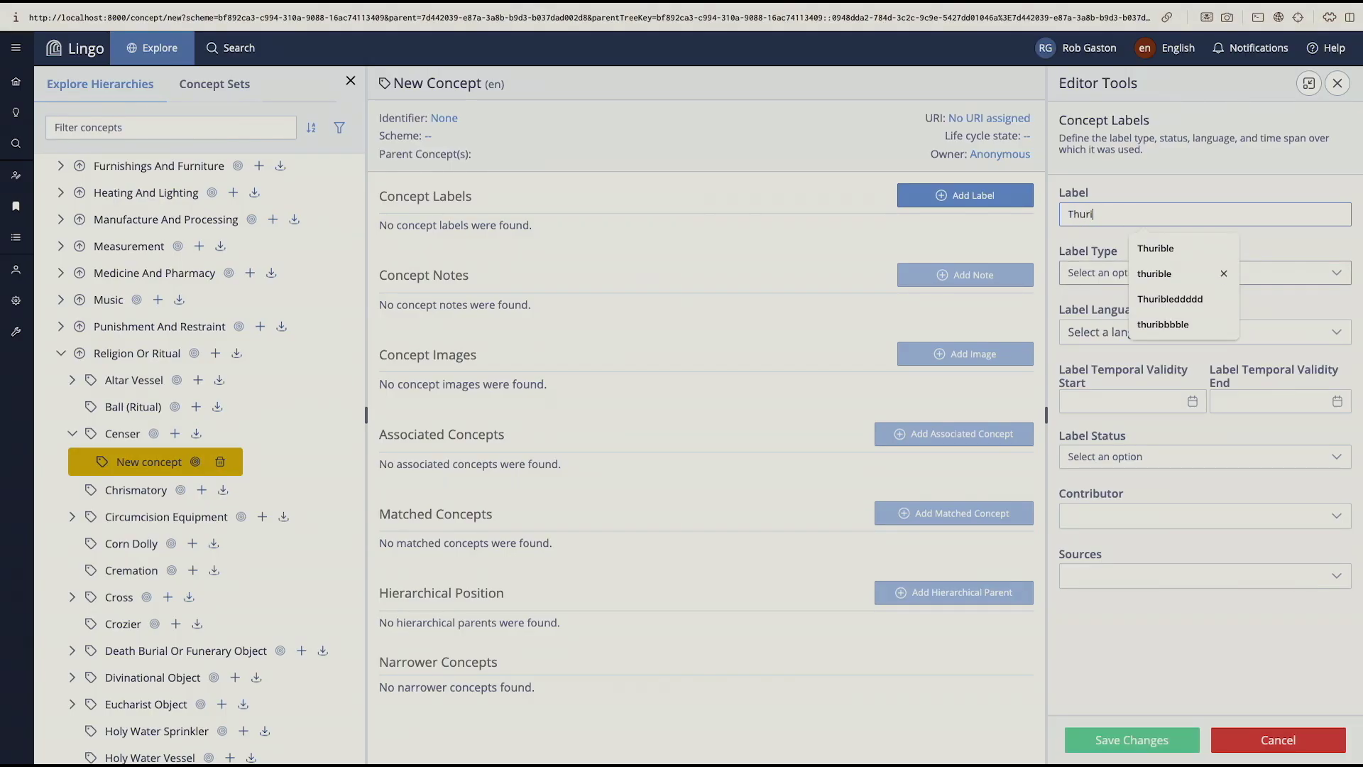
click(1150, 273)
click(1150, 358)
click(1156, 330)
click(1141, 357)
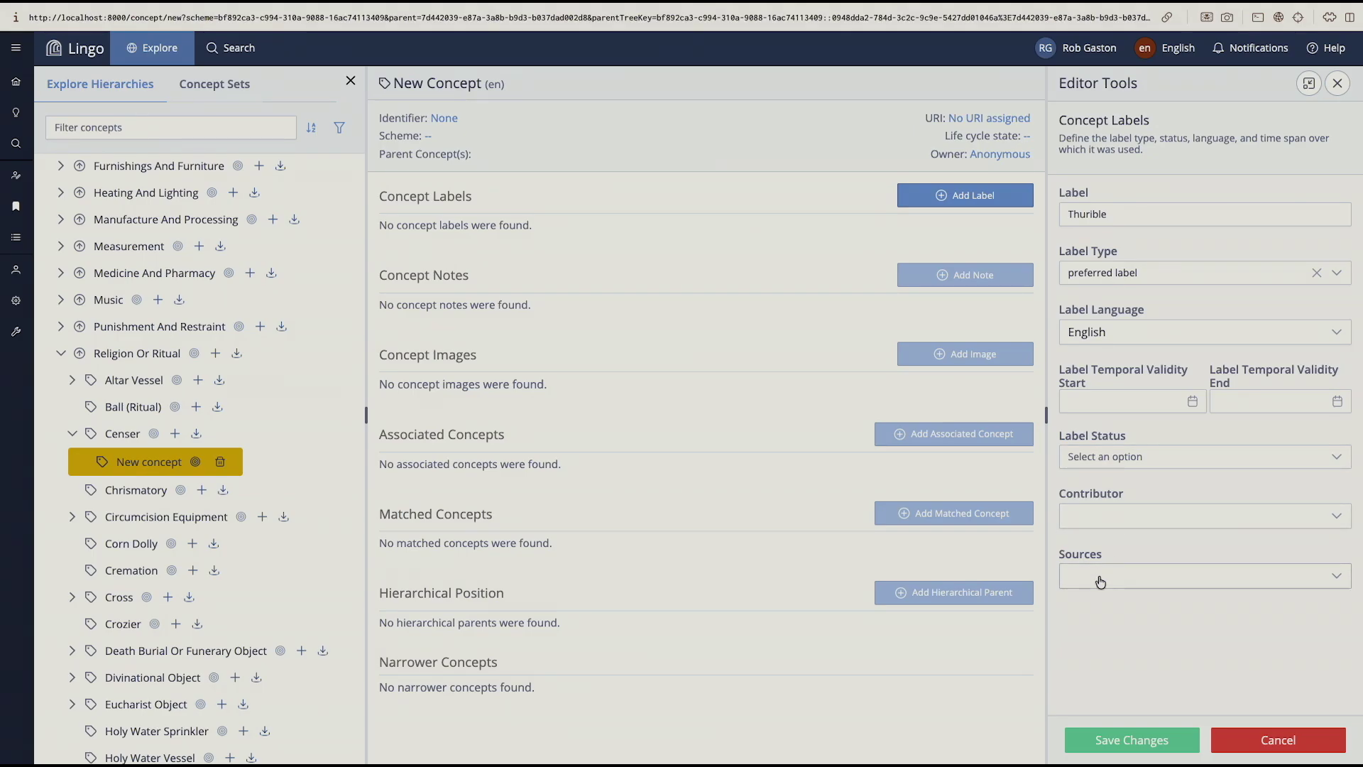
click(1125, 739)
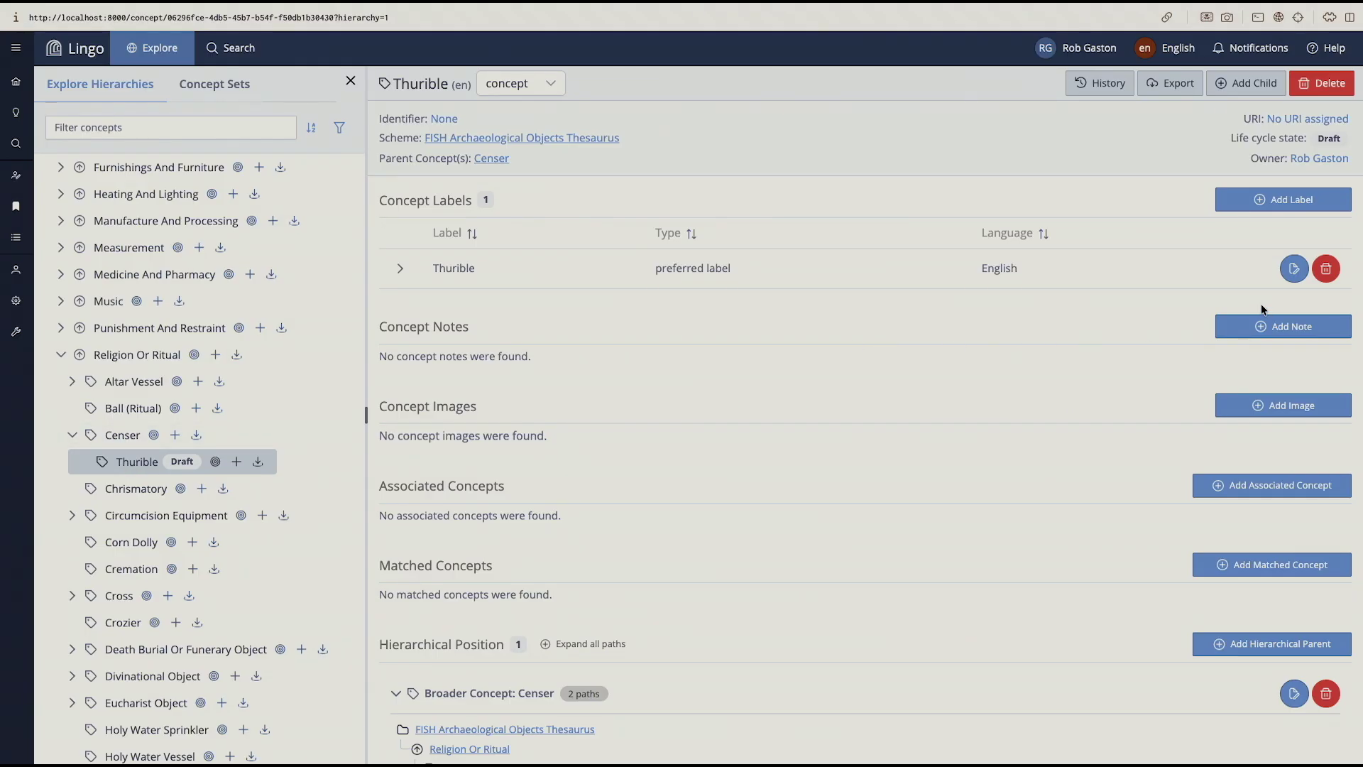
Step: Give Thurible the scope note "A type of censer specifically used in Christian liturgical ceremonies. Typically a metal vessel suspended on chains, swung to distribute incense during worship."
click(1263, 332)
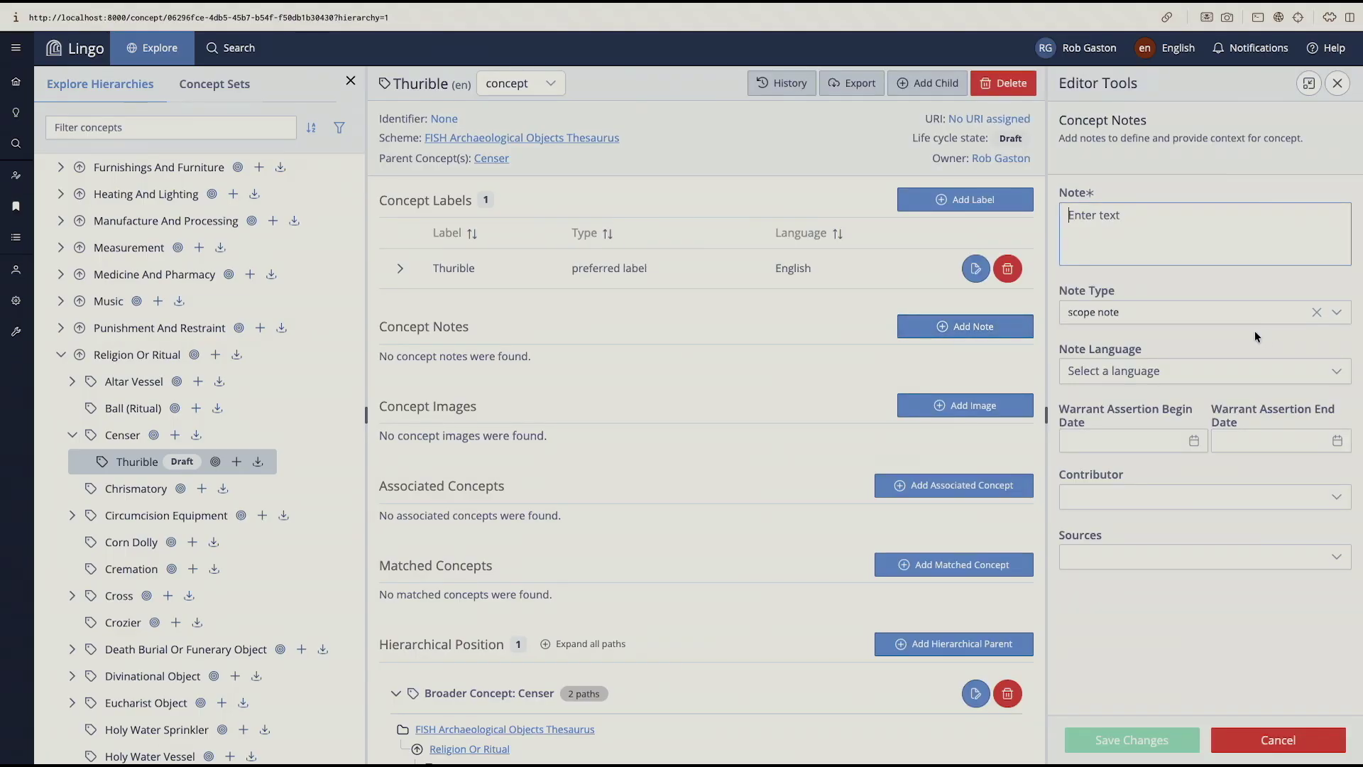
key(super+Tab)
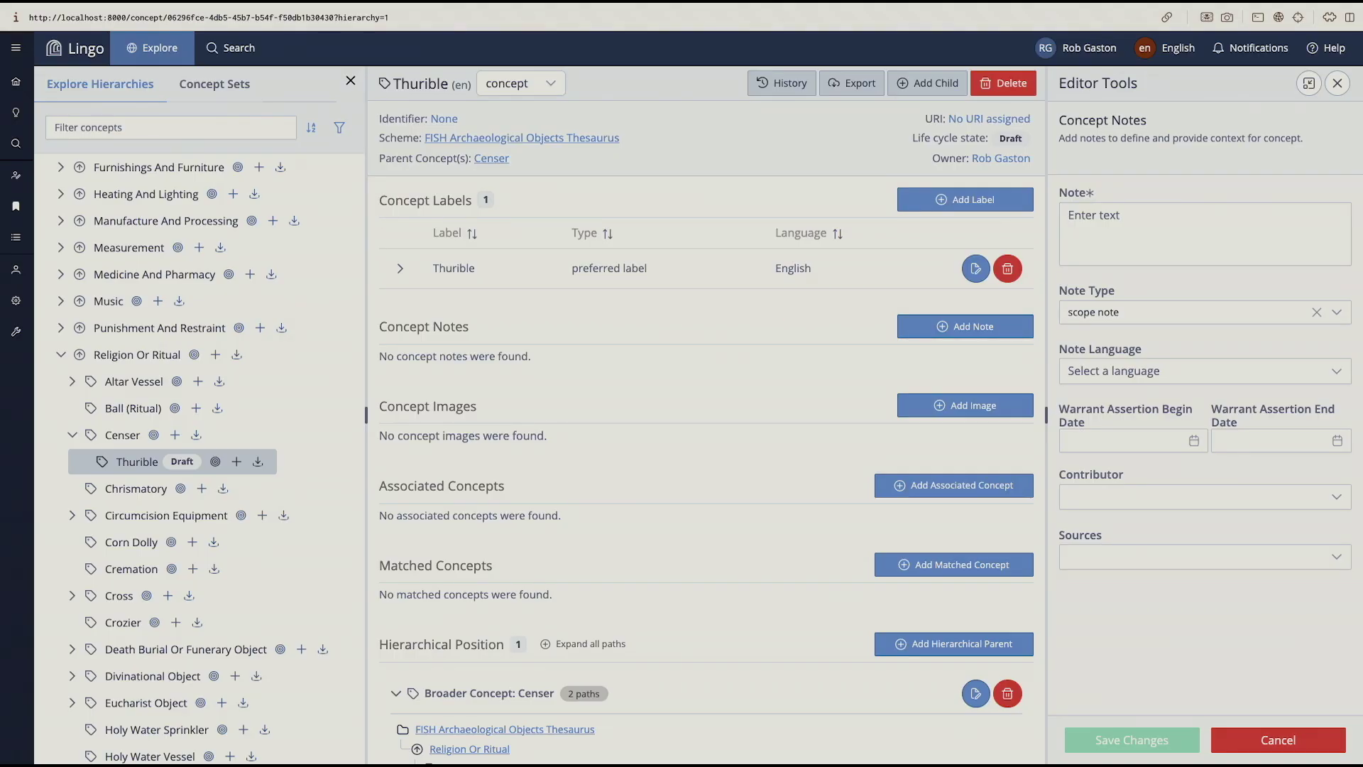
click(1204, 236)
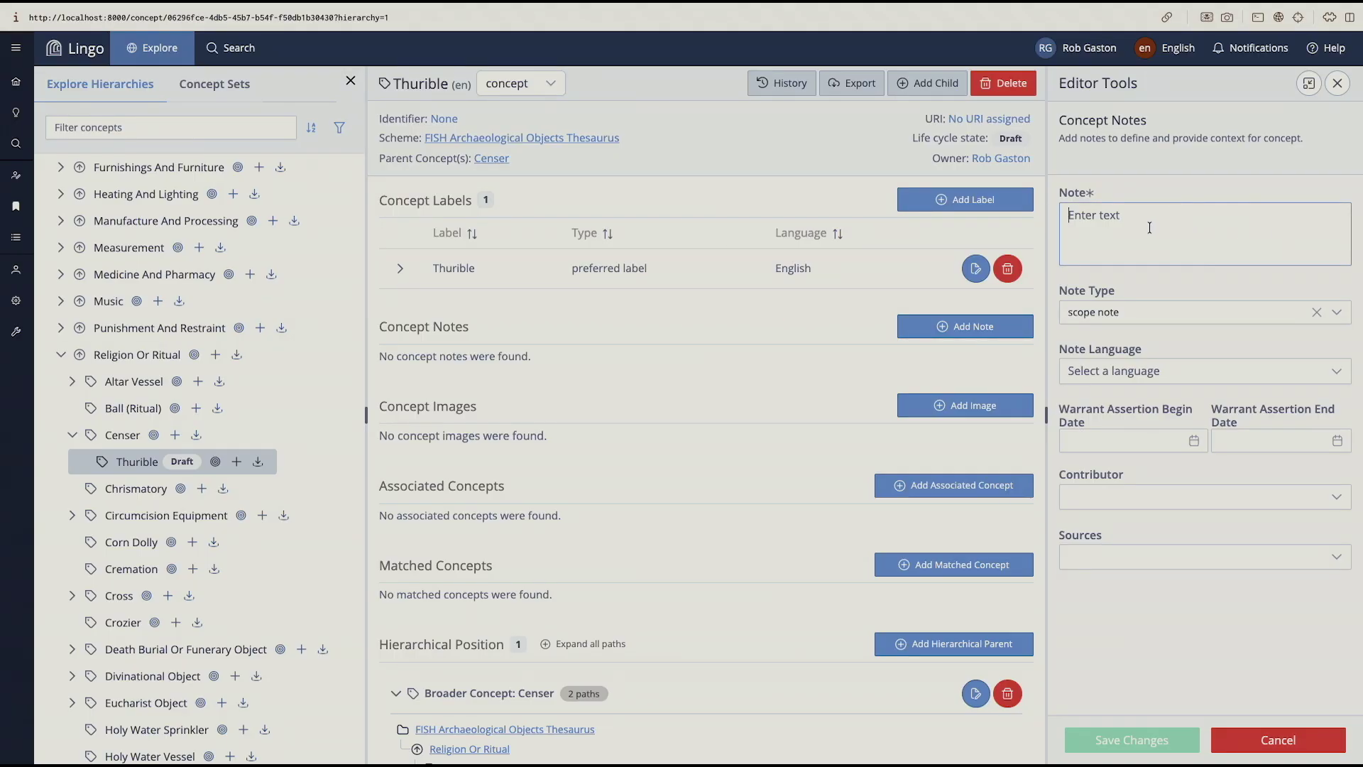
text(type of censer specifically used in Christian liturgical ceremonies. Typically a metal vessel suspended on chains, swung to distribute incense during worship.)
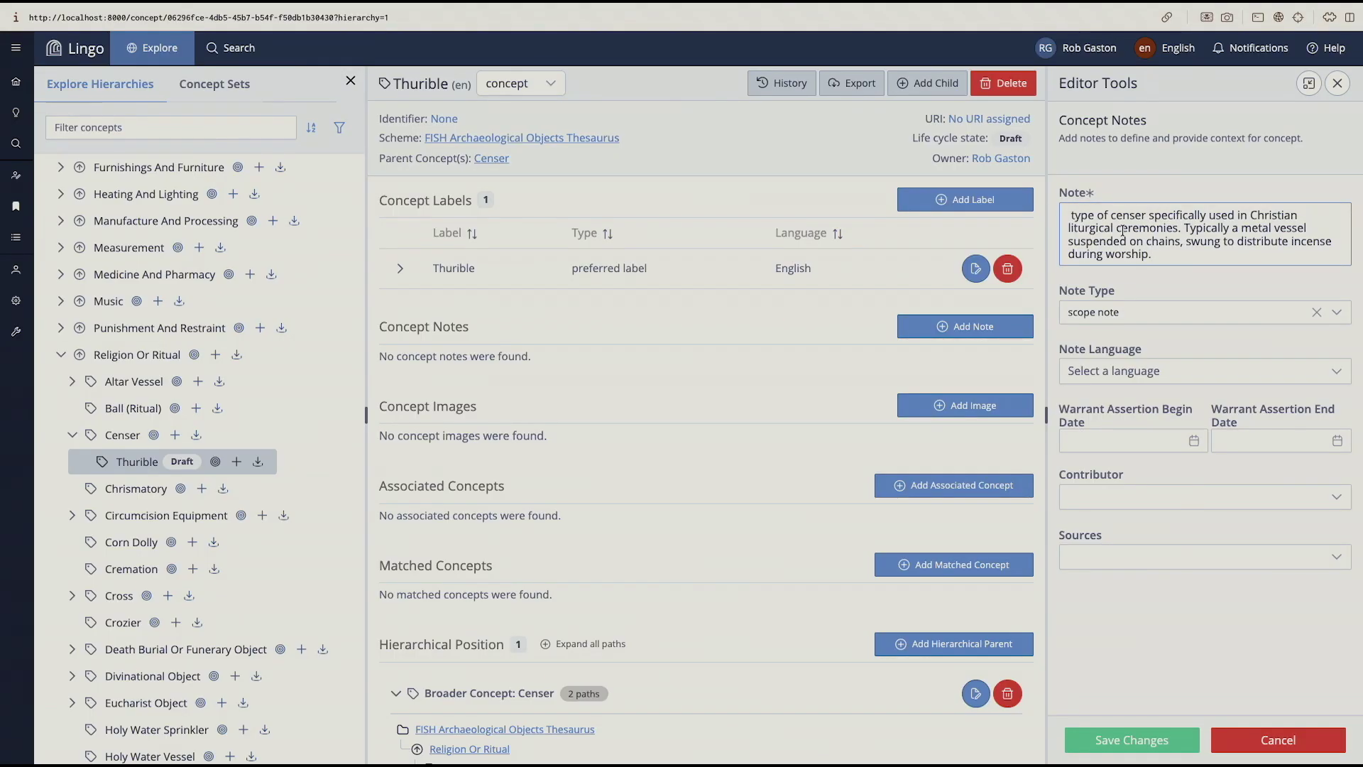
key(Up)
text(A)
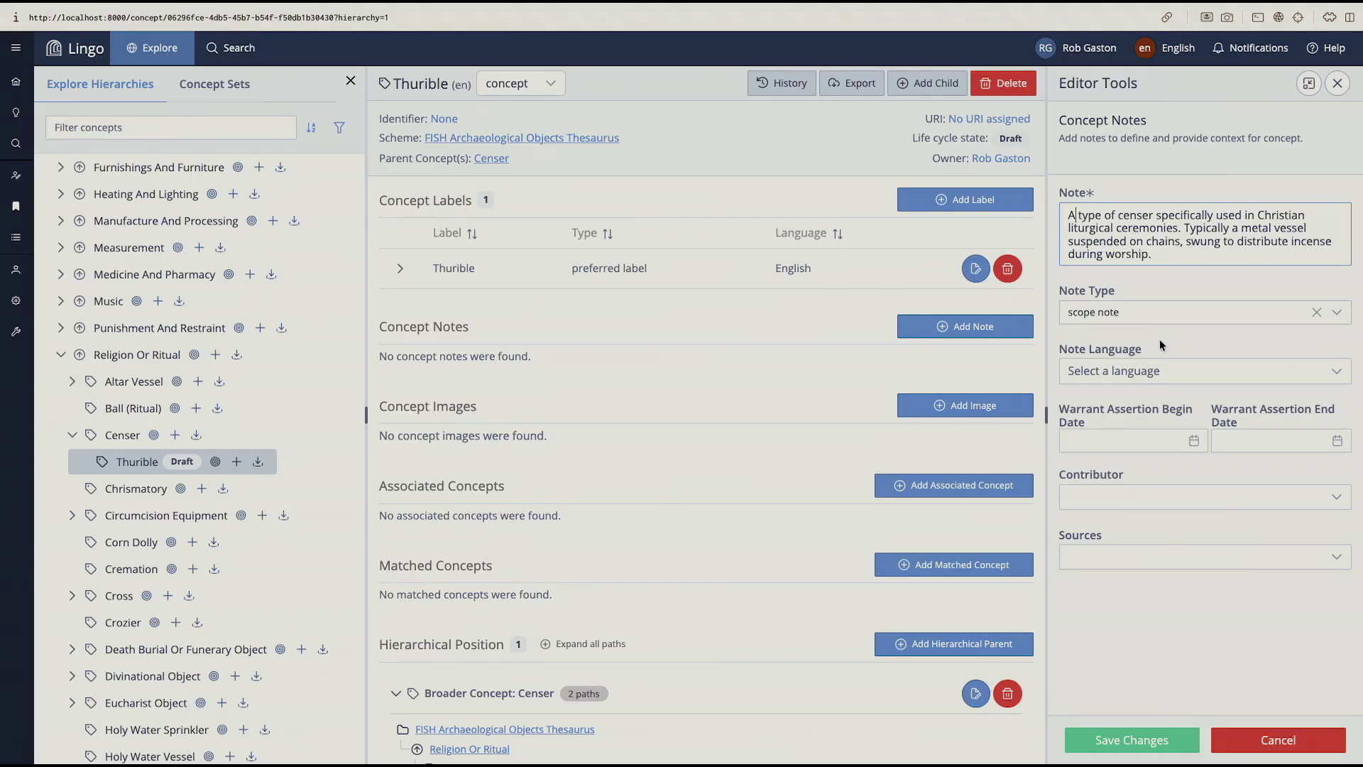
click(1257, 273)
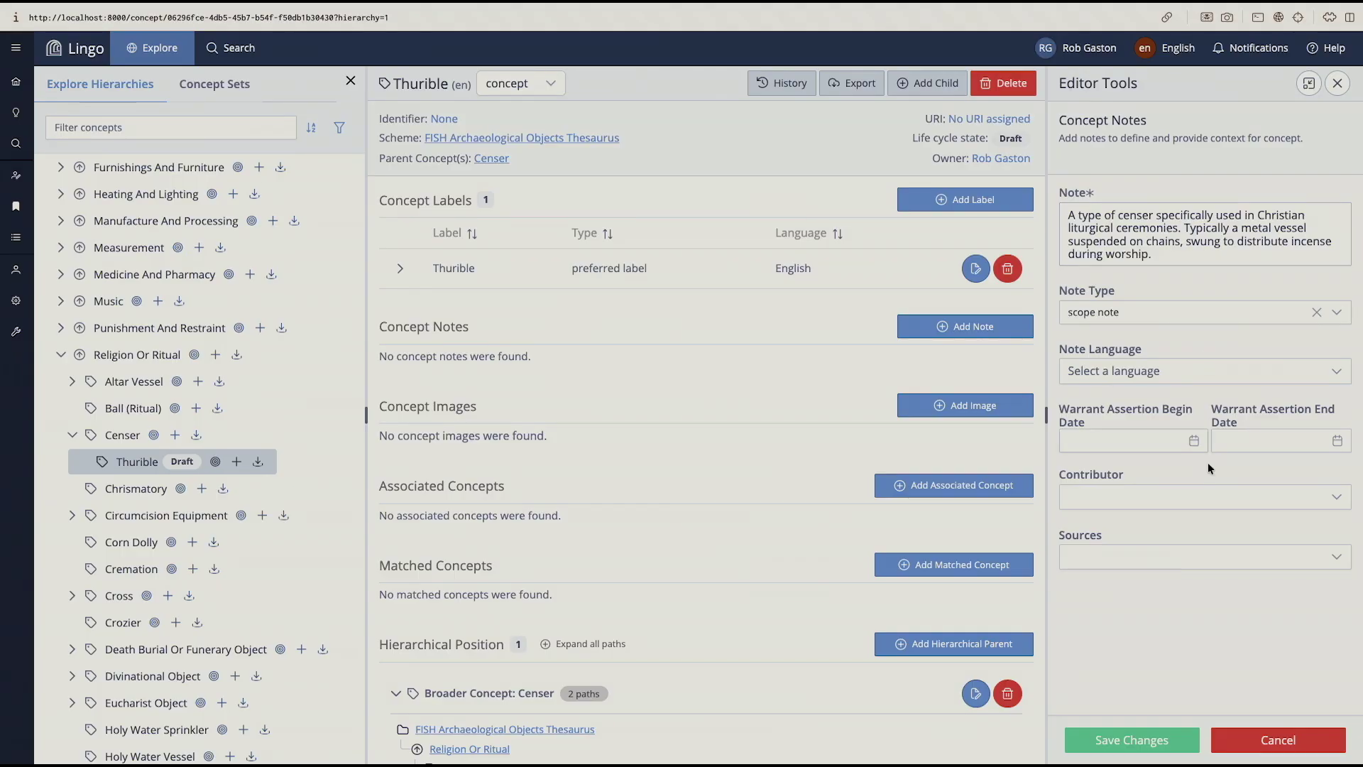
click(1125, 751)
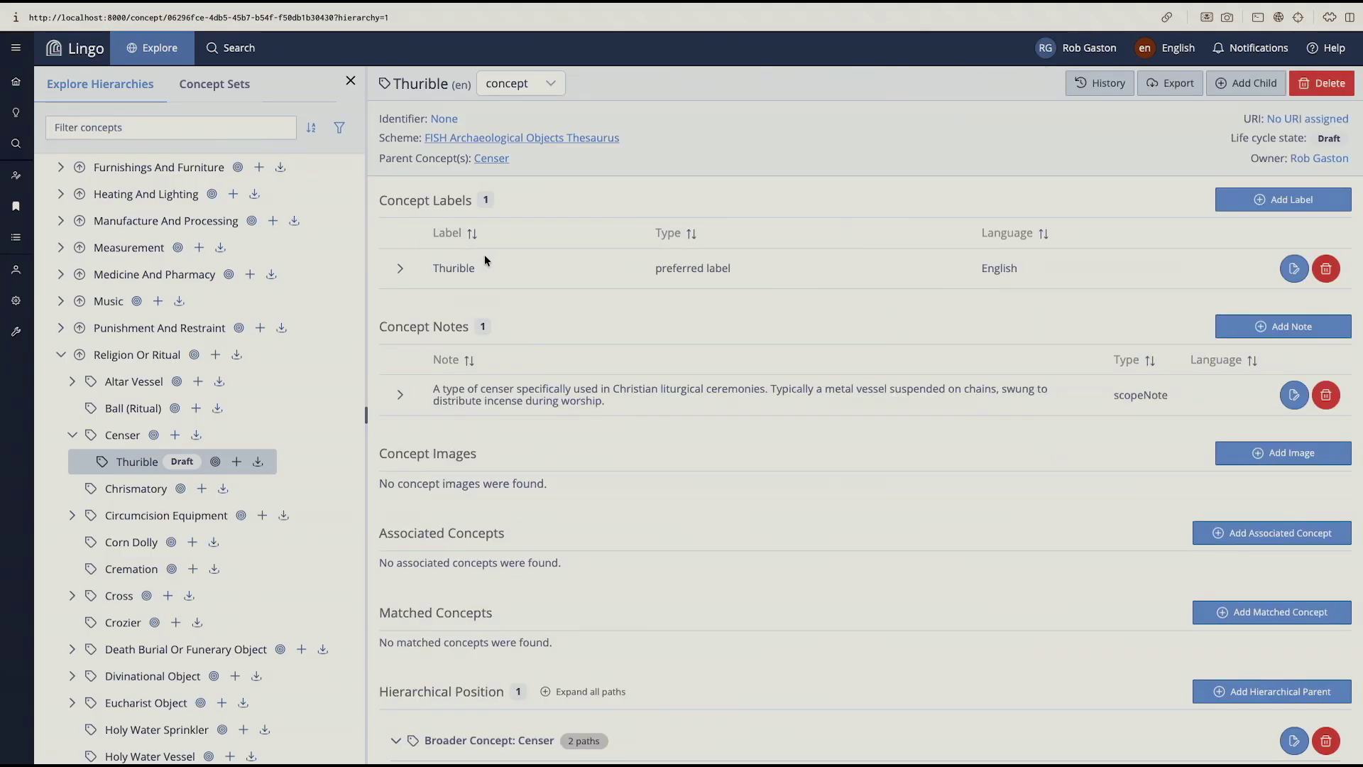
Step: Start a concept image for Thurible titled "Example thurible" and described as "A single chain thurible as used by some Western churches"
scroll(758, 330, down, 1)
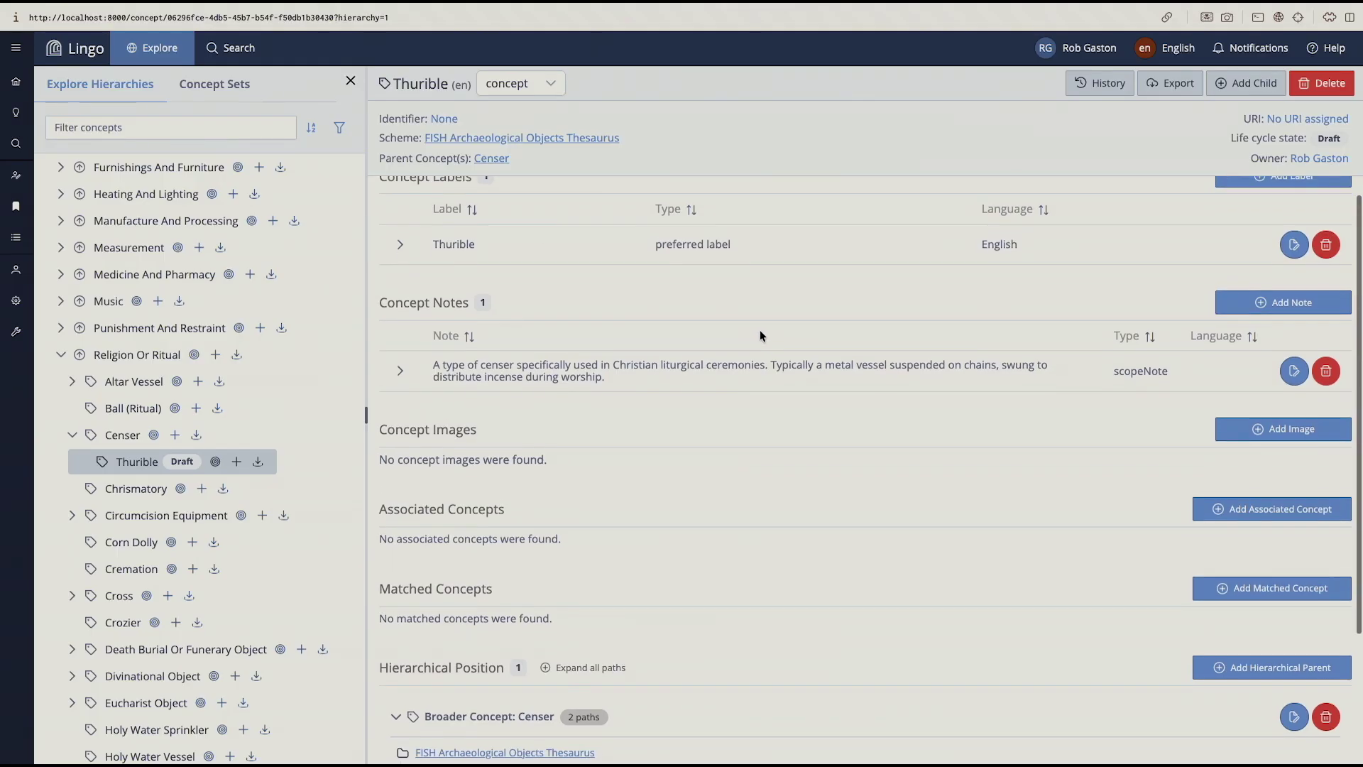
scroll(769, 426, down, 1)
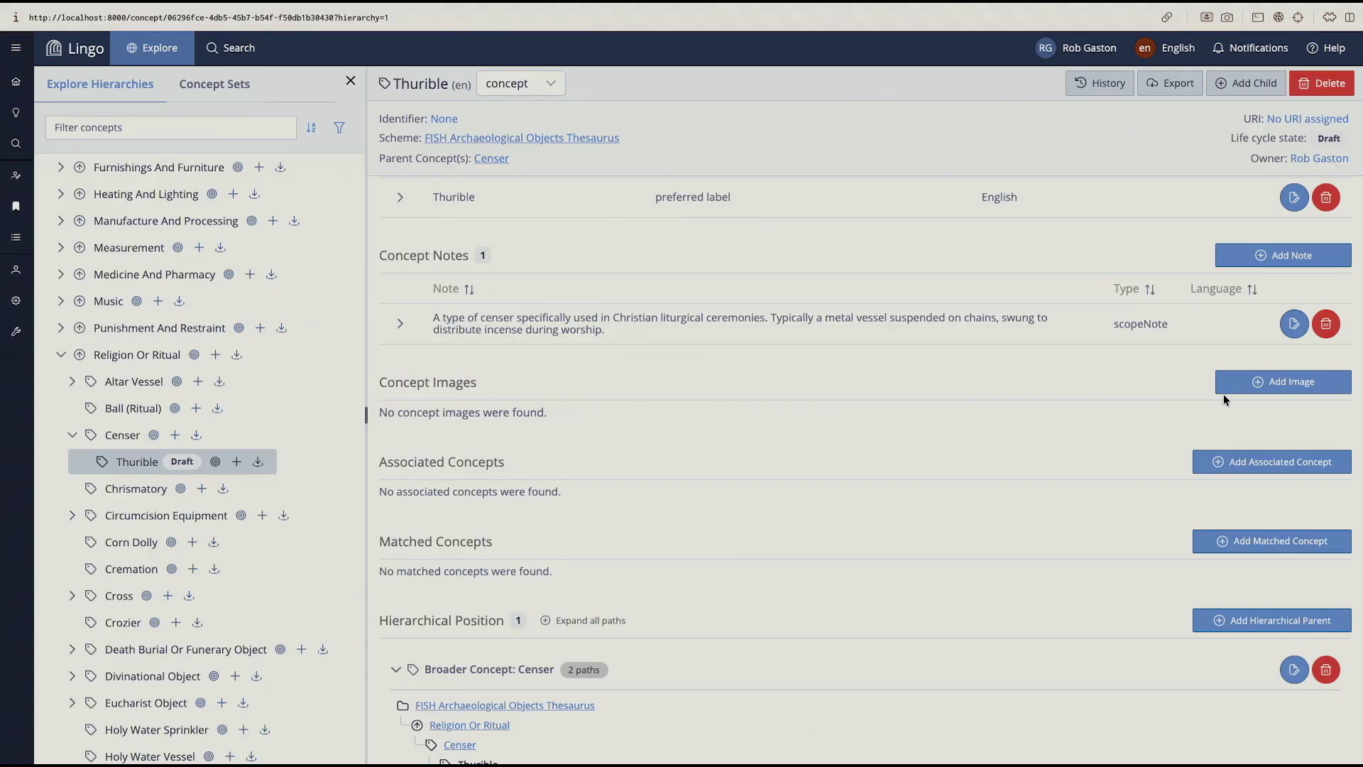
scroll(1027, 440, up, 2)
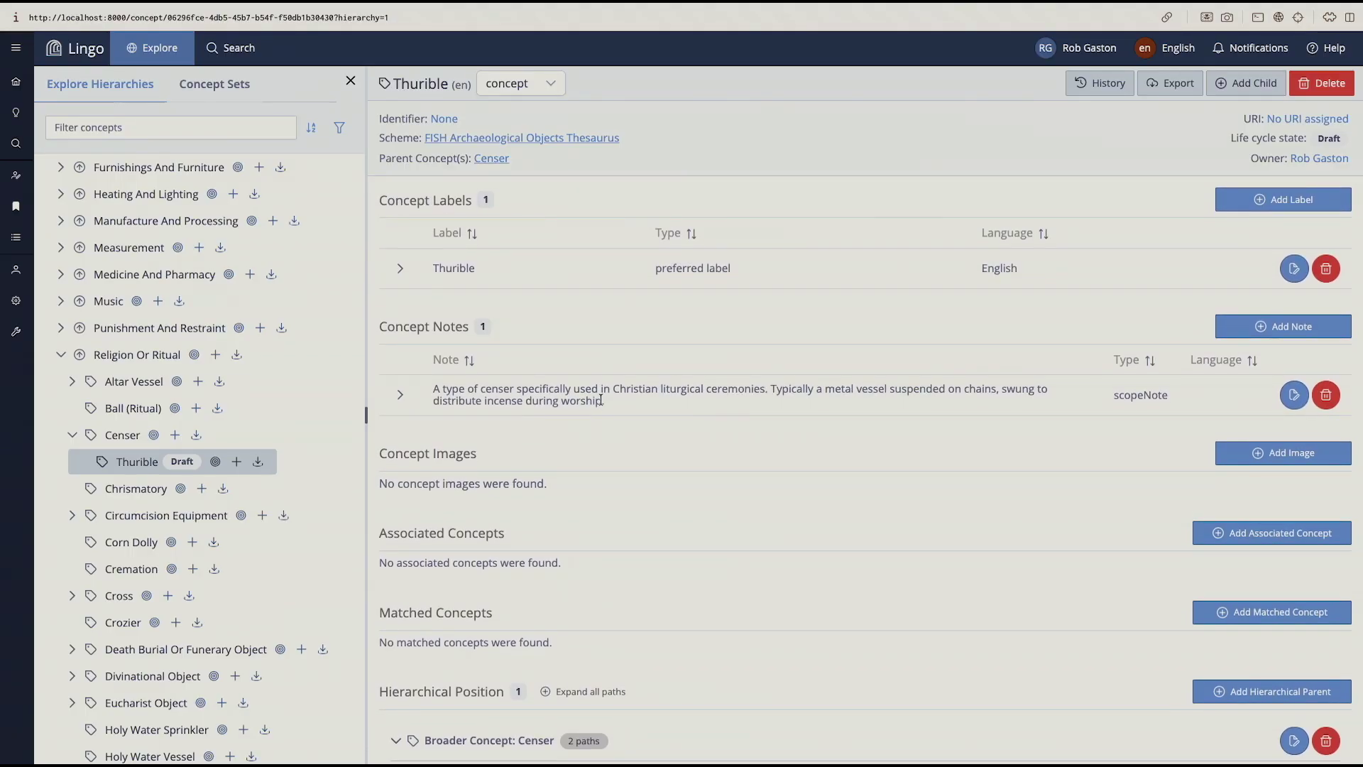
drag(603, 401, 440, 387)
click(693, 402)
scroll(959, 440, down, 1)
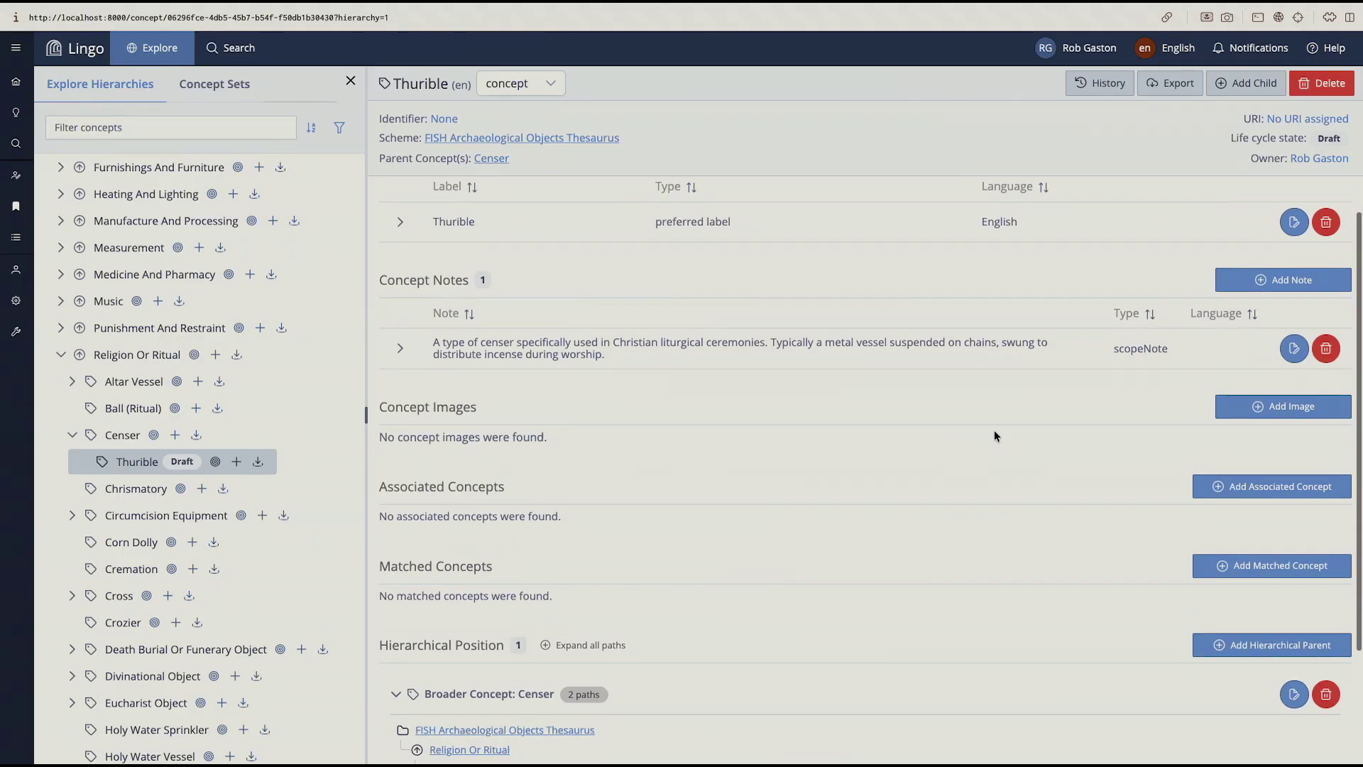
click(1240, 408)
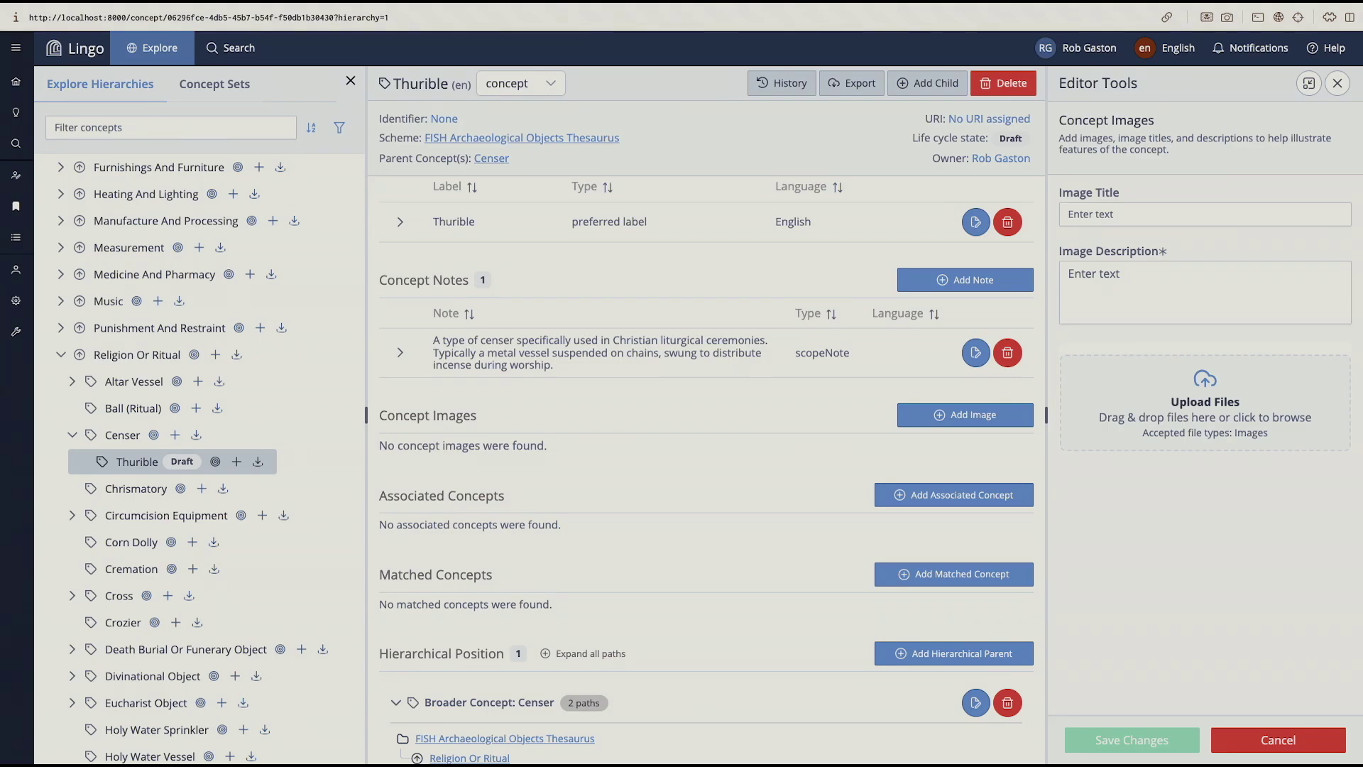
click(1135, 209)
text(Example thurible)
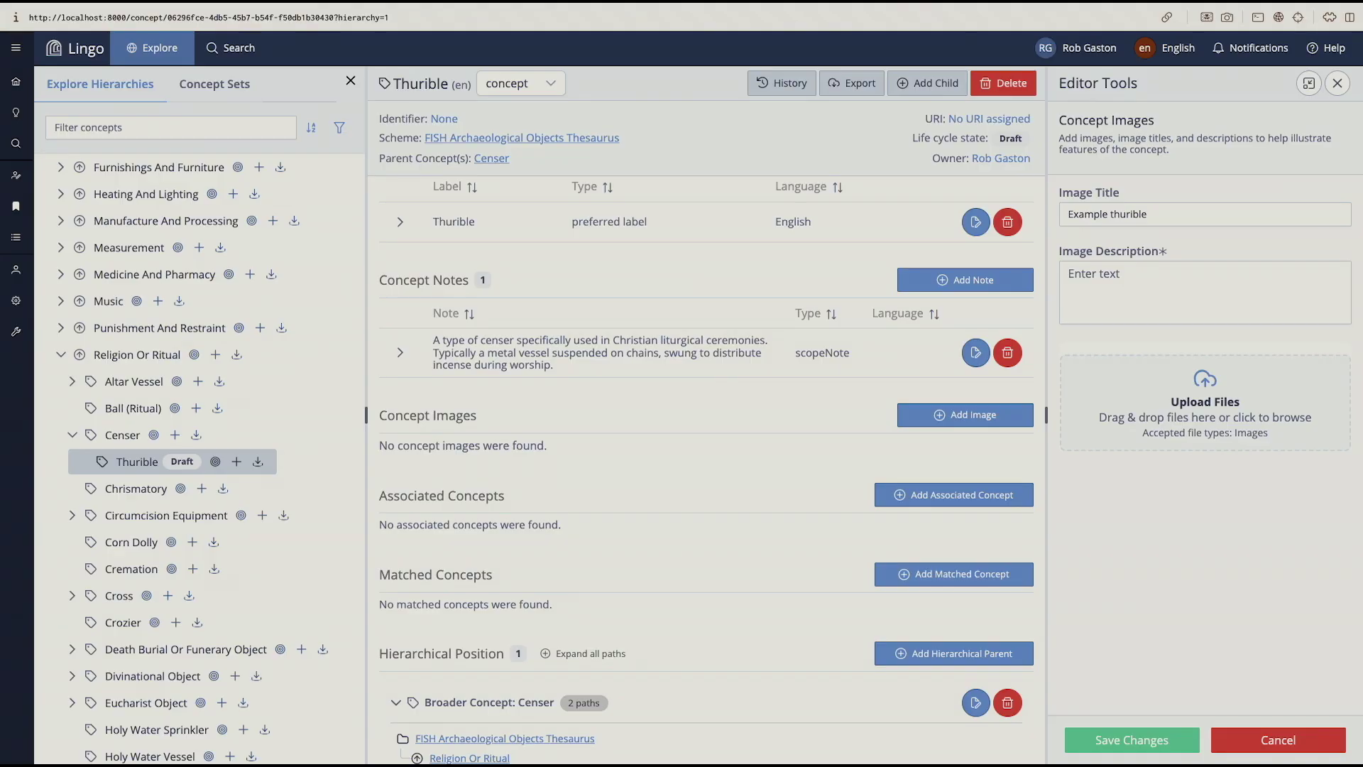
click(1136, 275)
text(A single chain thurible as used by some Western churches)
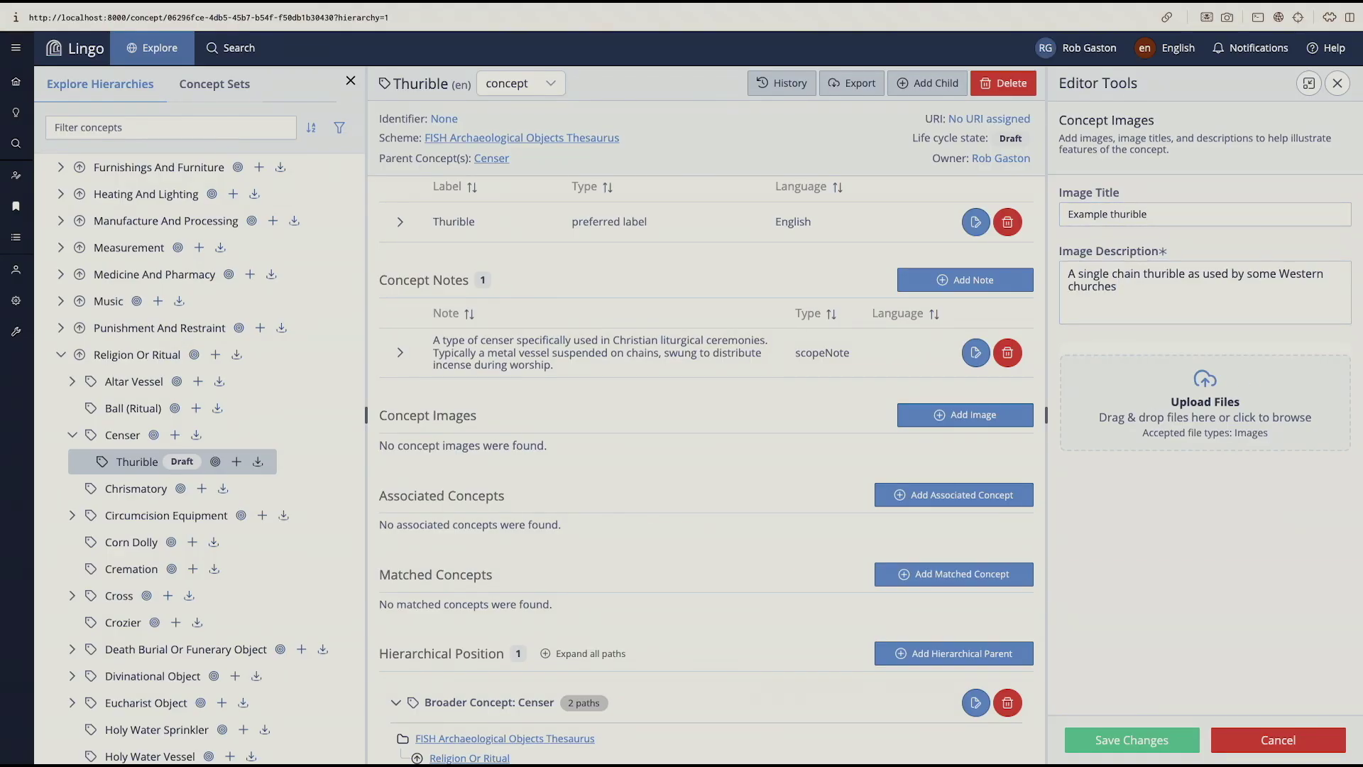
Step: Upload the thurible photo to the concept image, save the entry and preview the picture enlarged
drag(369, 490, 1162, 394)
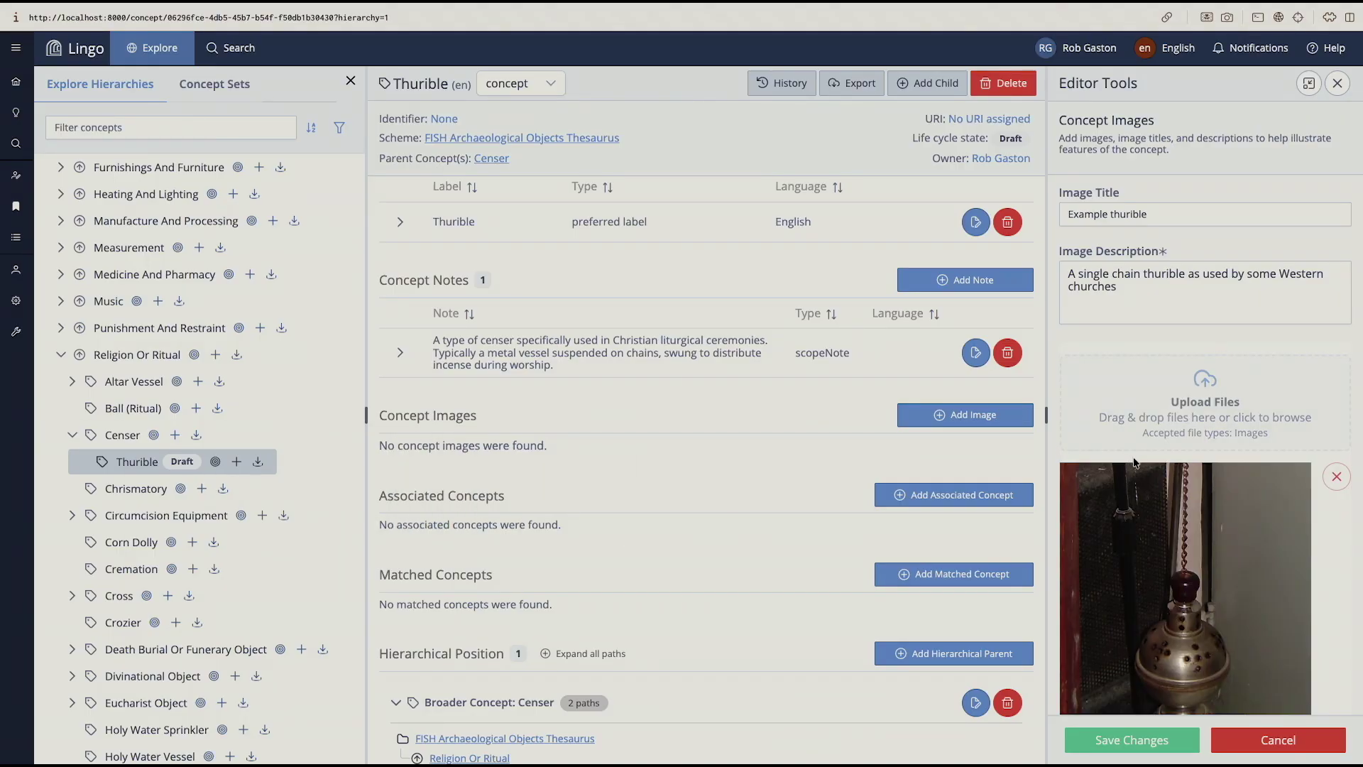
scroll(1136, 590, down, 1)
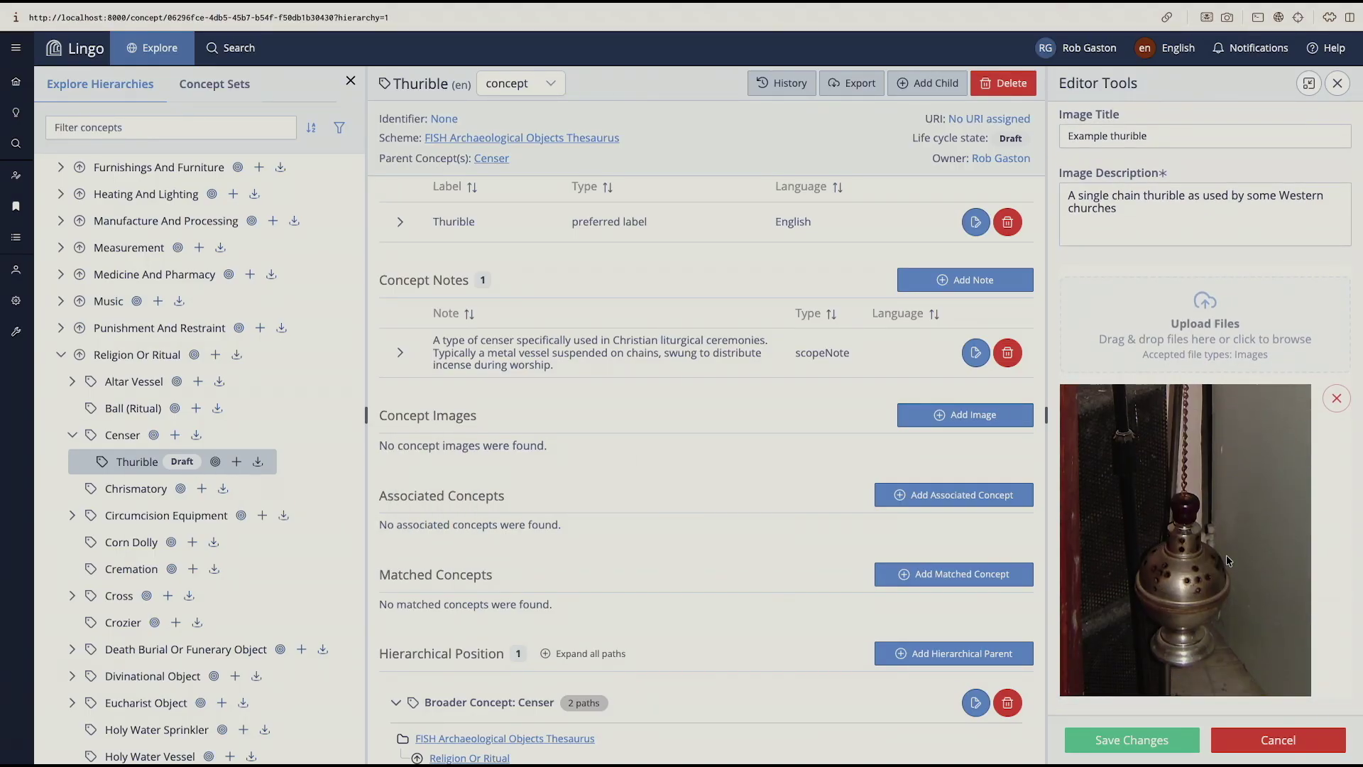
click(1138, 744)
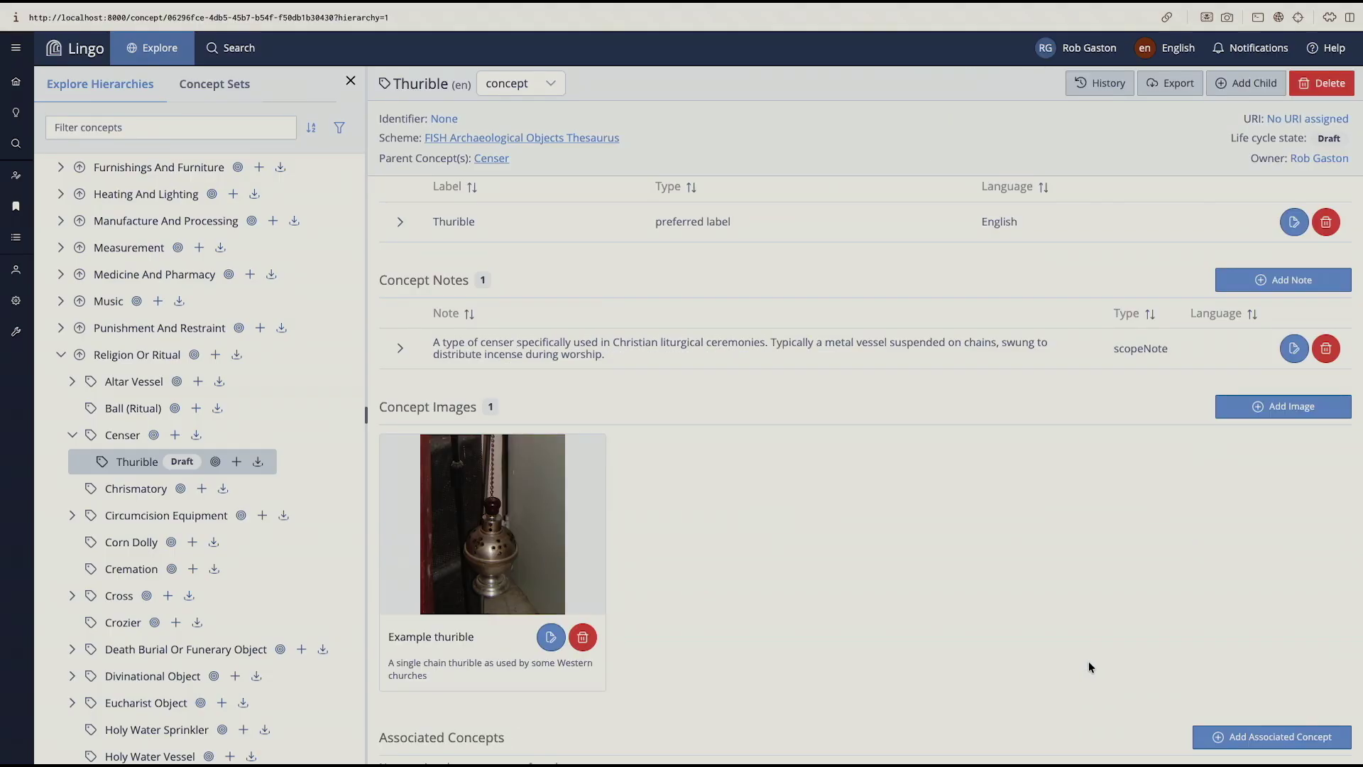
click(488, 523)
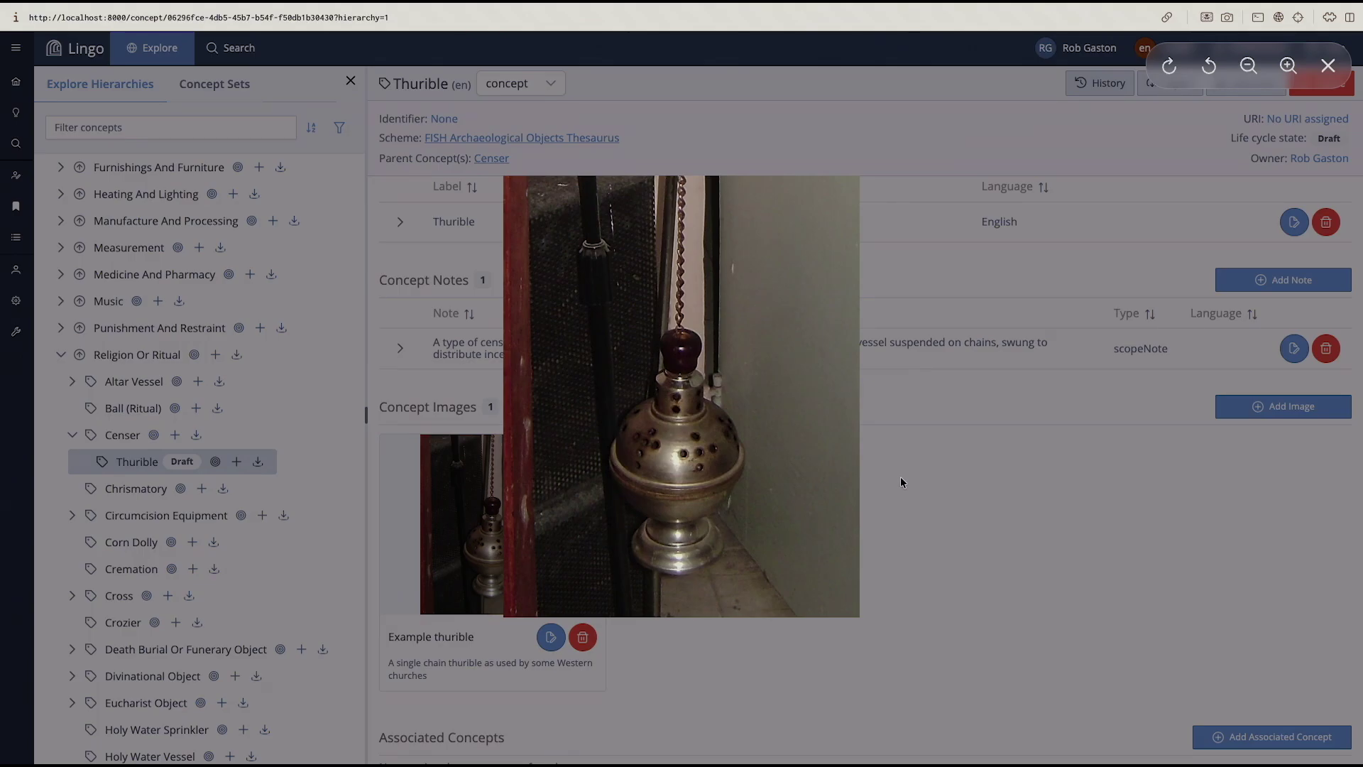
click(940, 463)
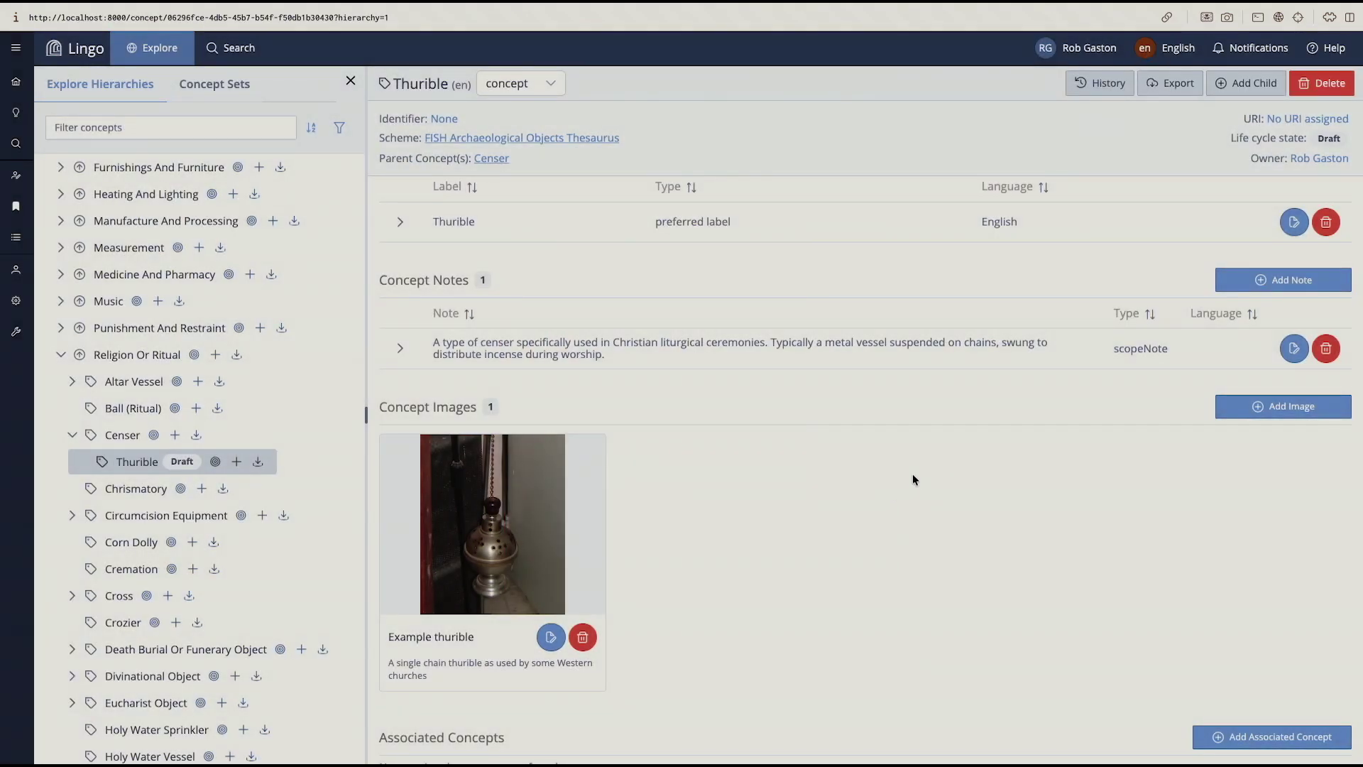
Step: Review Thurible's scope note and the sections for its associated and matched concepts
scroll(914, 480, up, 1)
drag(652, 398, 434, 374)
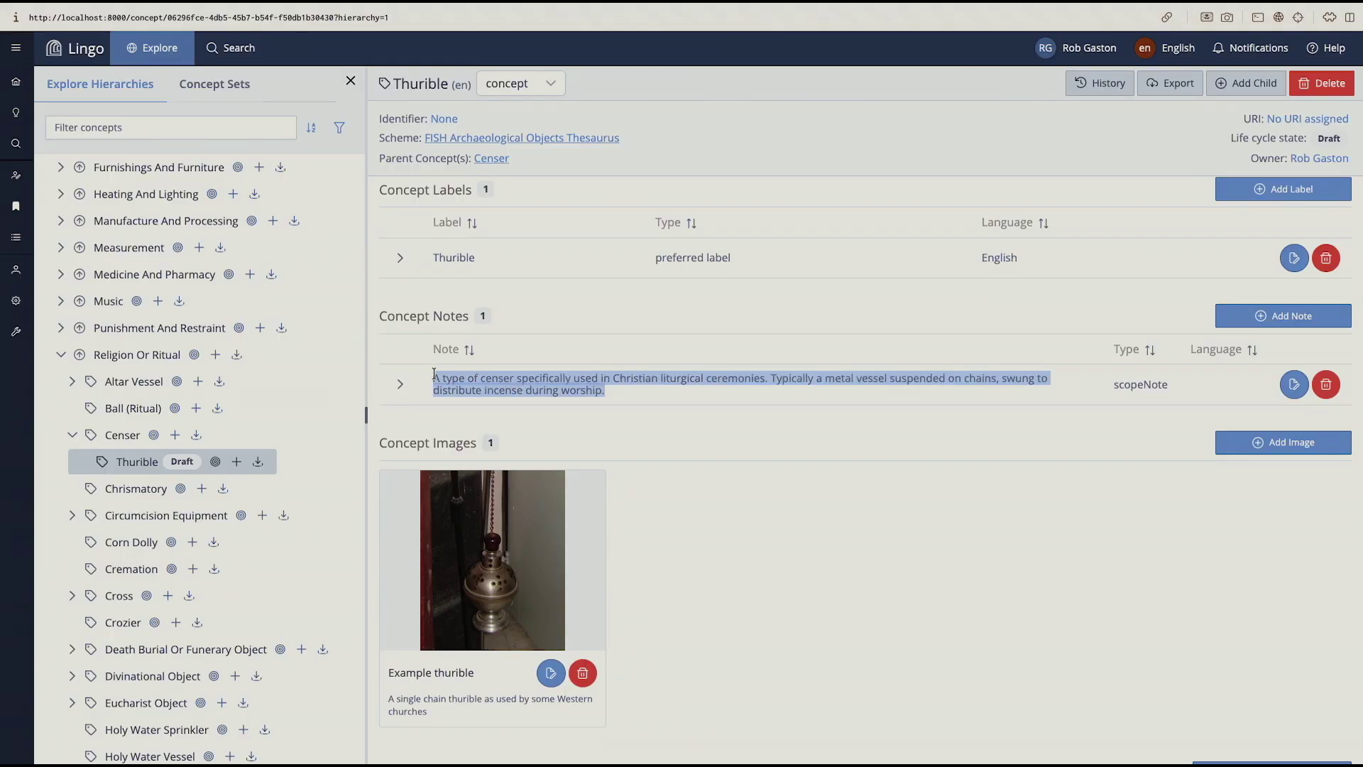
click(991, 506)
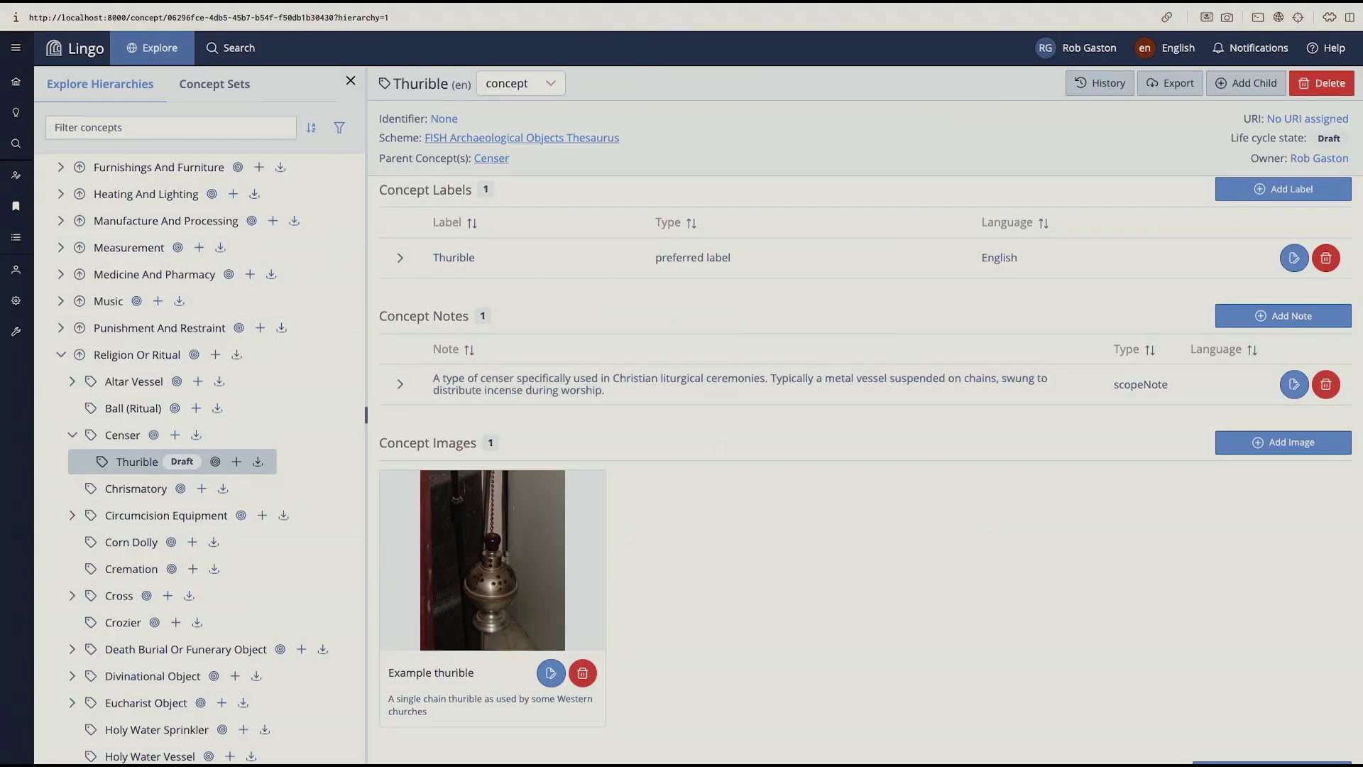
scroll(881, 465, down, 6)
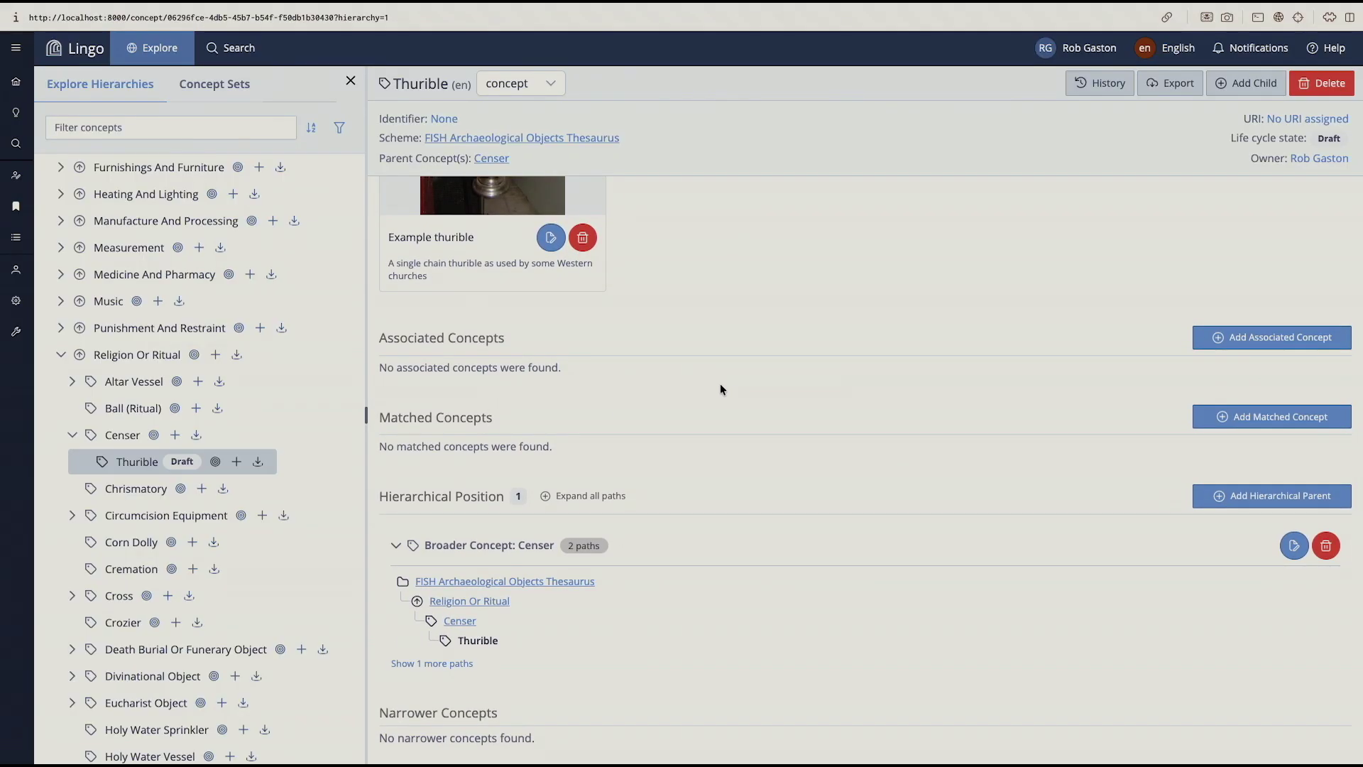
Step: Search for "thuribles", open the Getty Art & Architecture Thesaurus concept thuribles and copy its URI
click(215, 57)
text(thuribles)
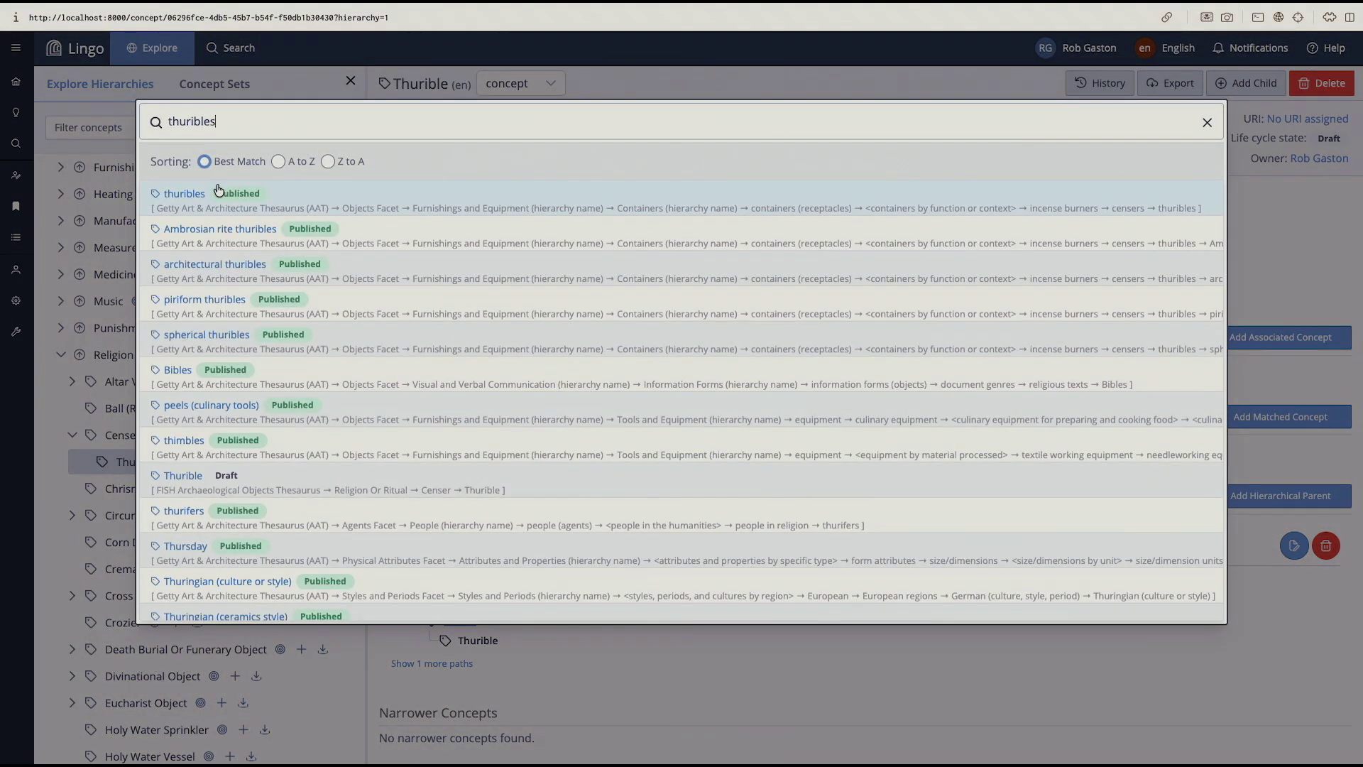
click(218, 189)
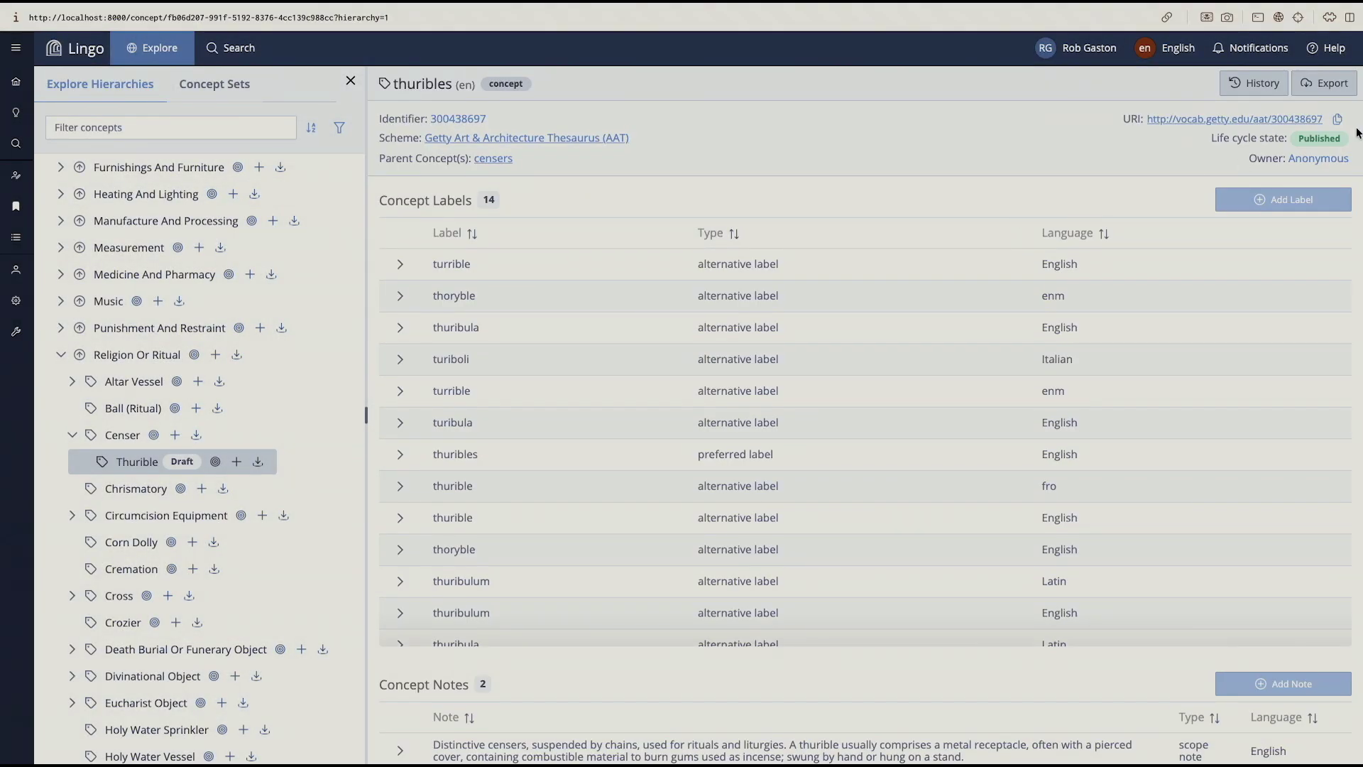
click(1337, 121)
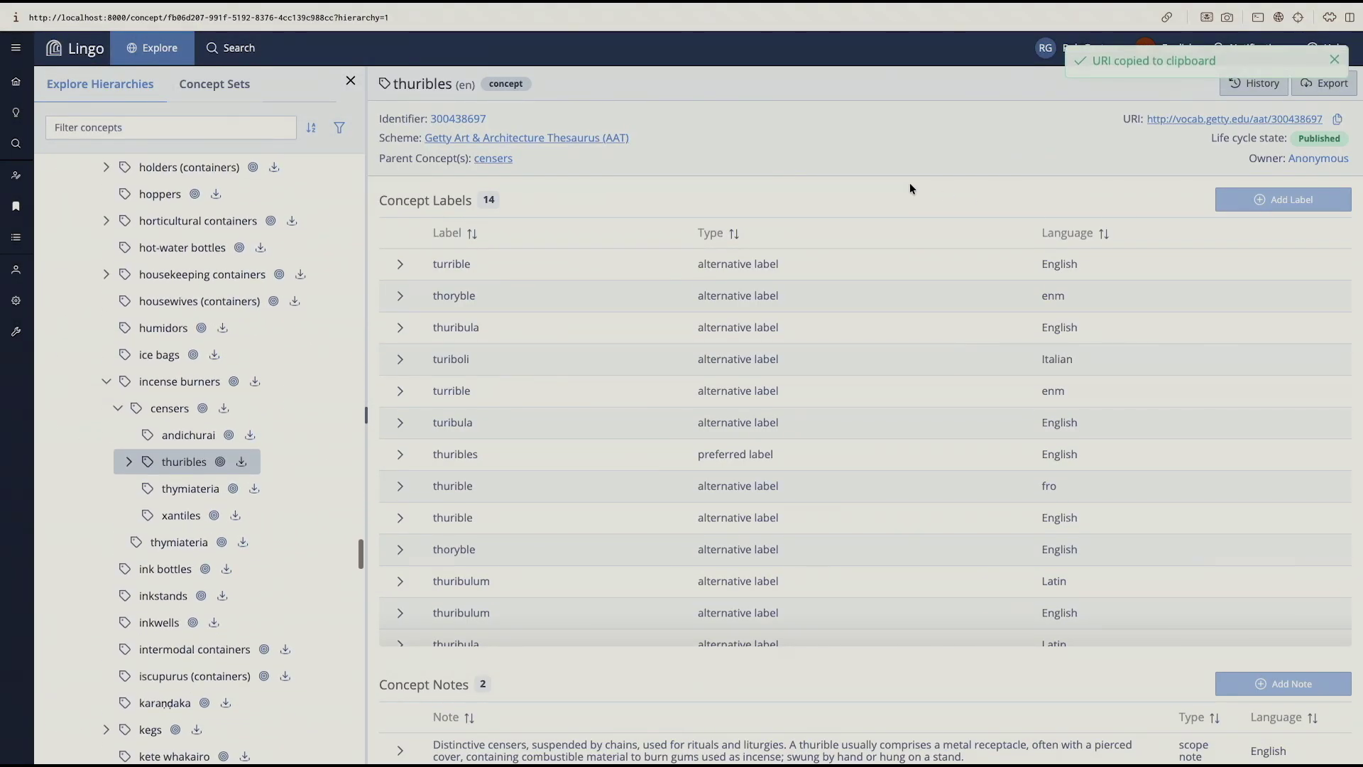
key(alt+Left)
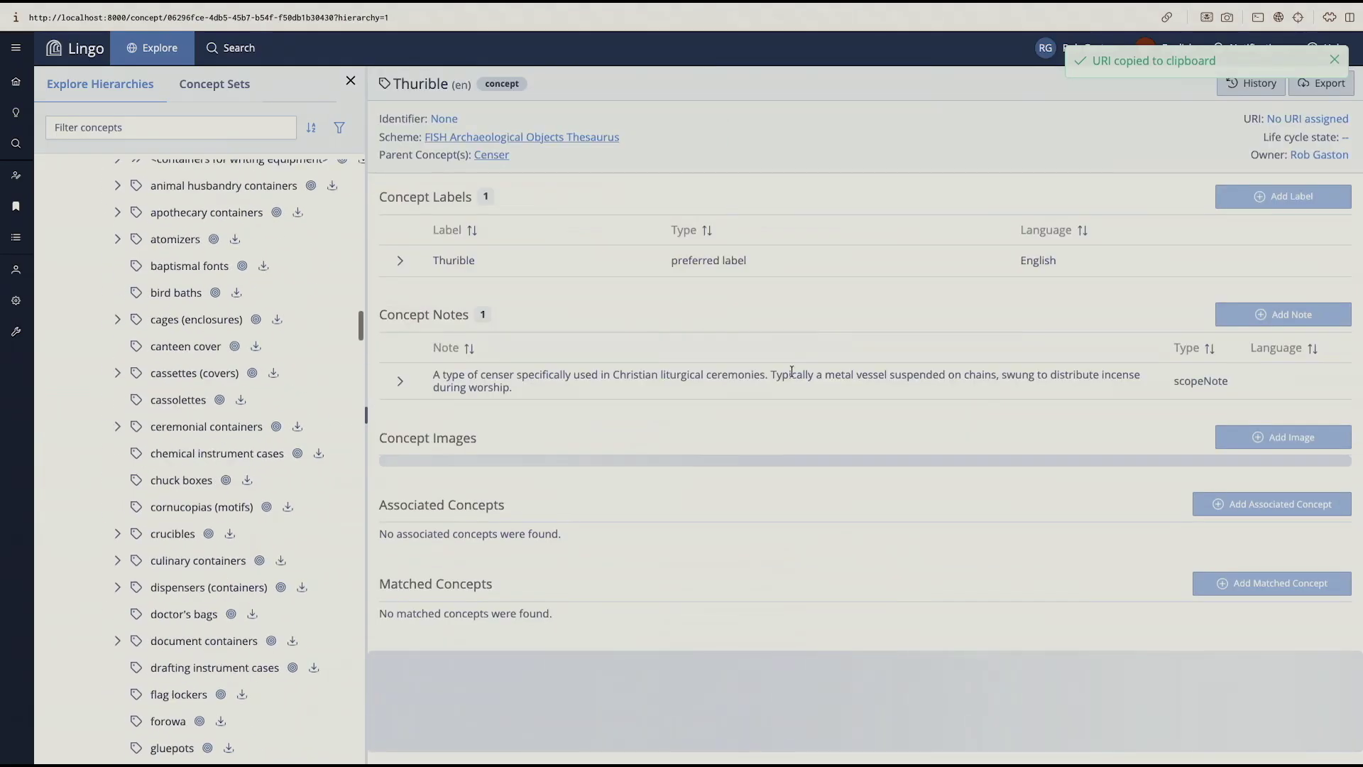
scroll(790, 437, down, 5)
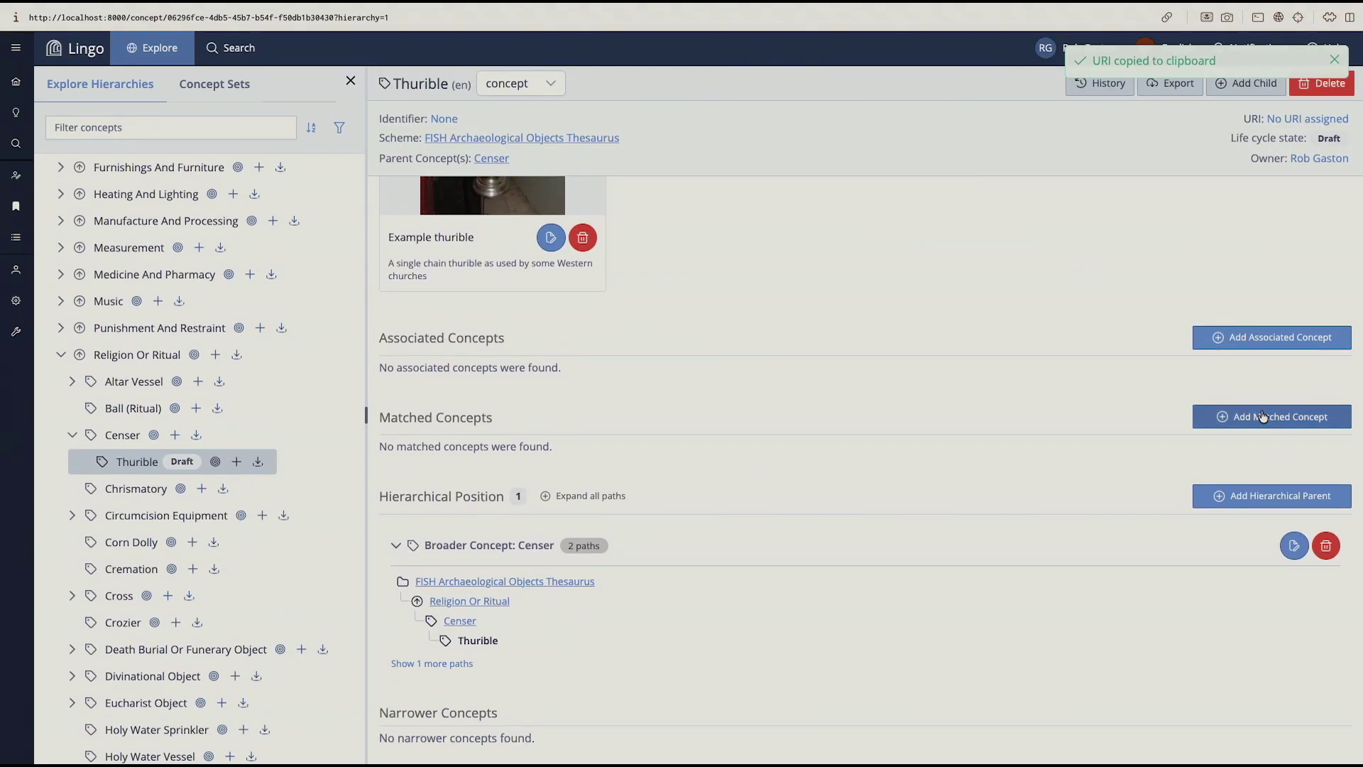
click(1271, 416)
click(1135, 213)
key(ctrl+v)
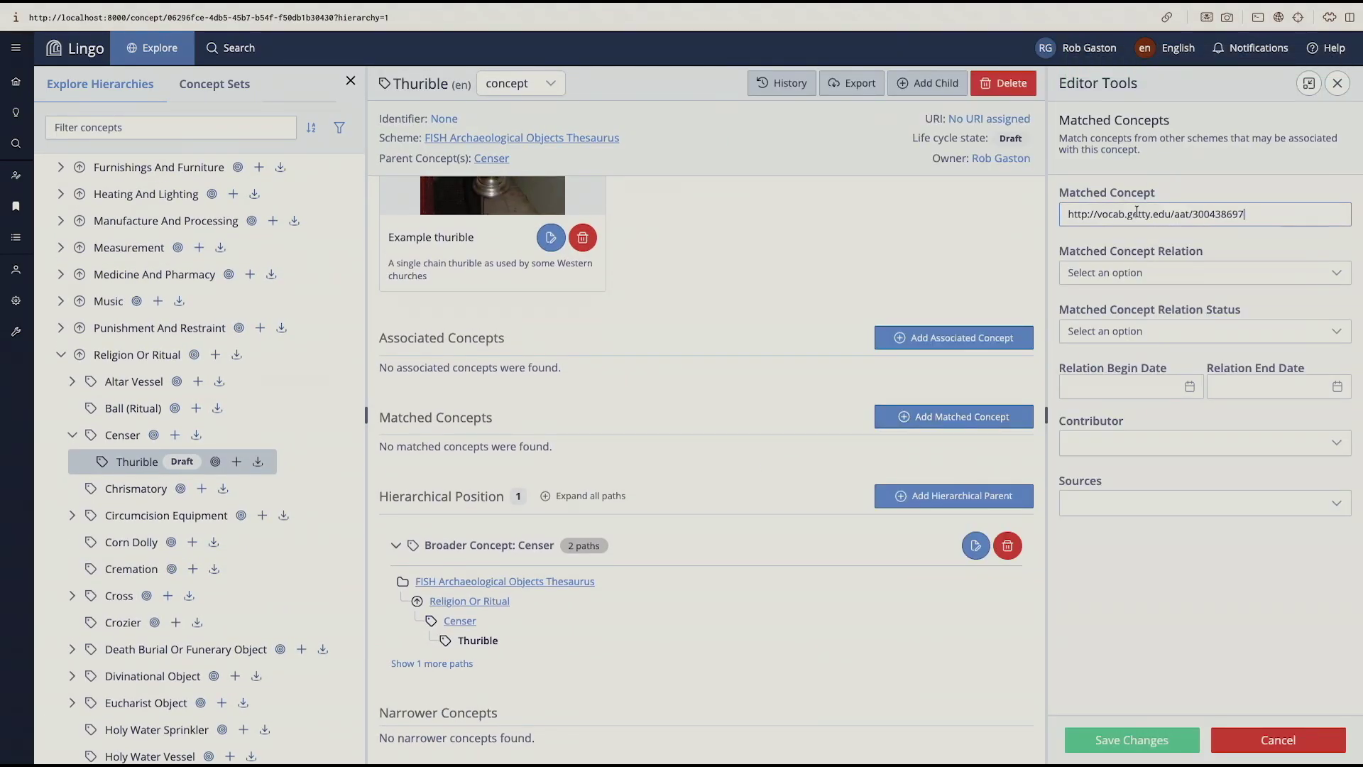
click(1190, 278)
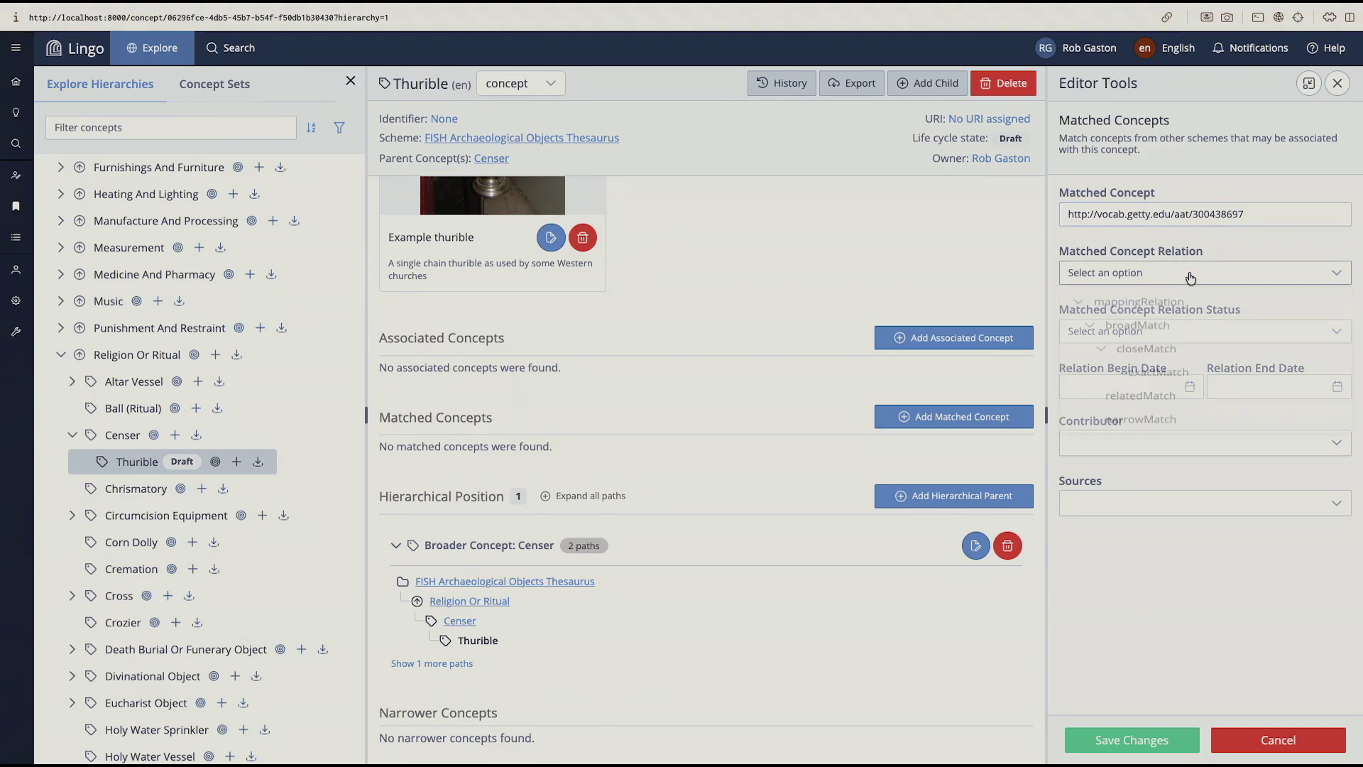
click(1164, 357)
click(1147, 331)
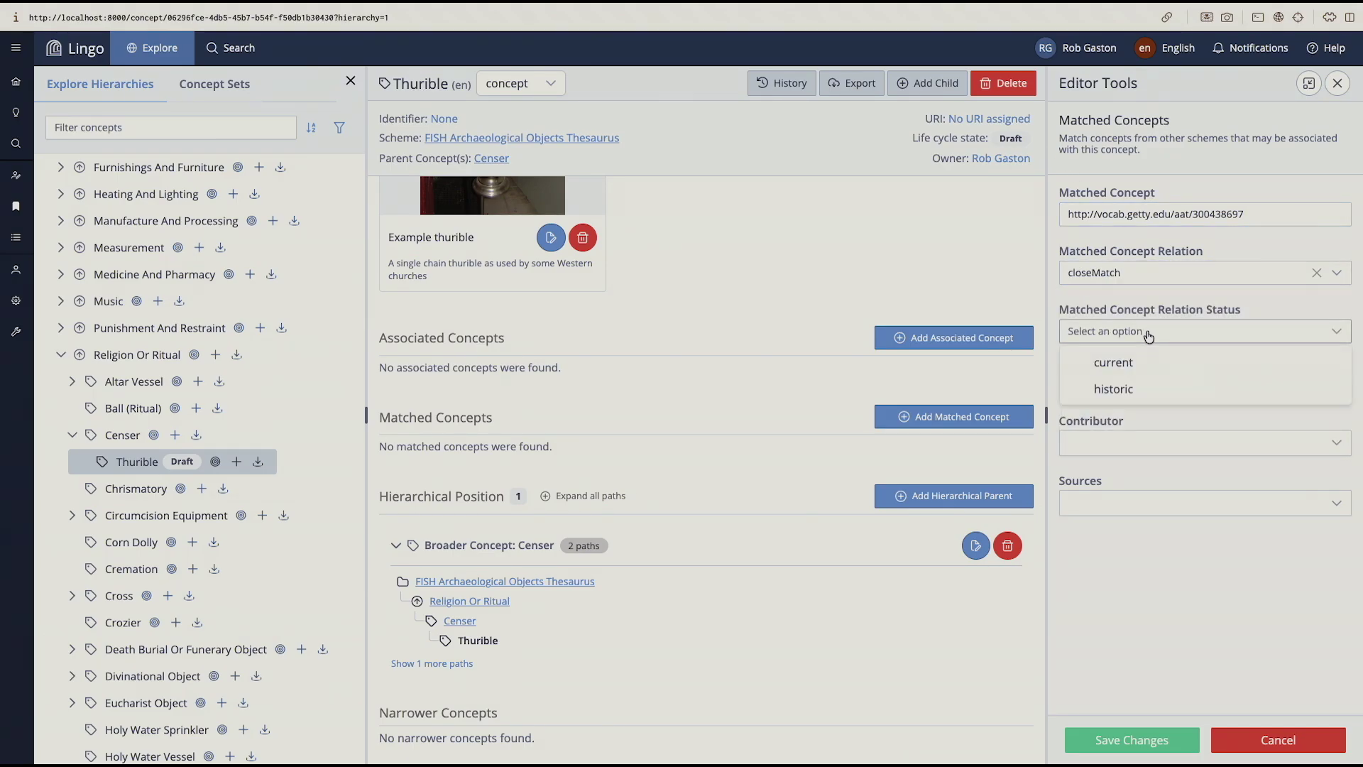
click(1111, 361)
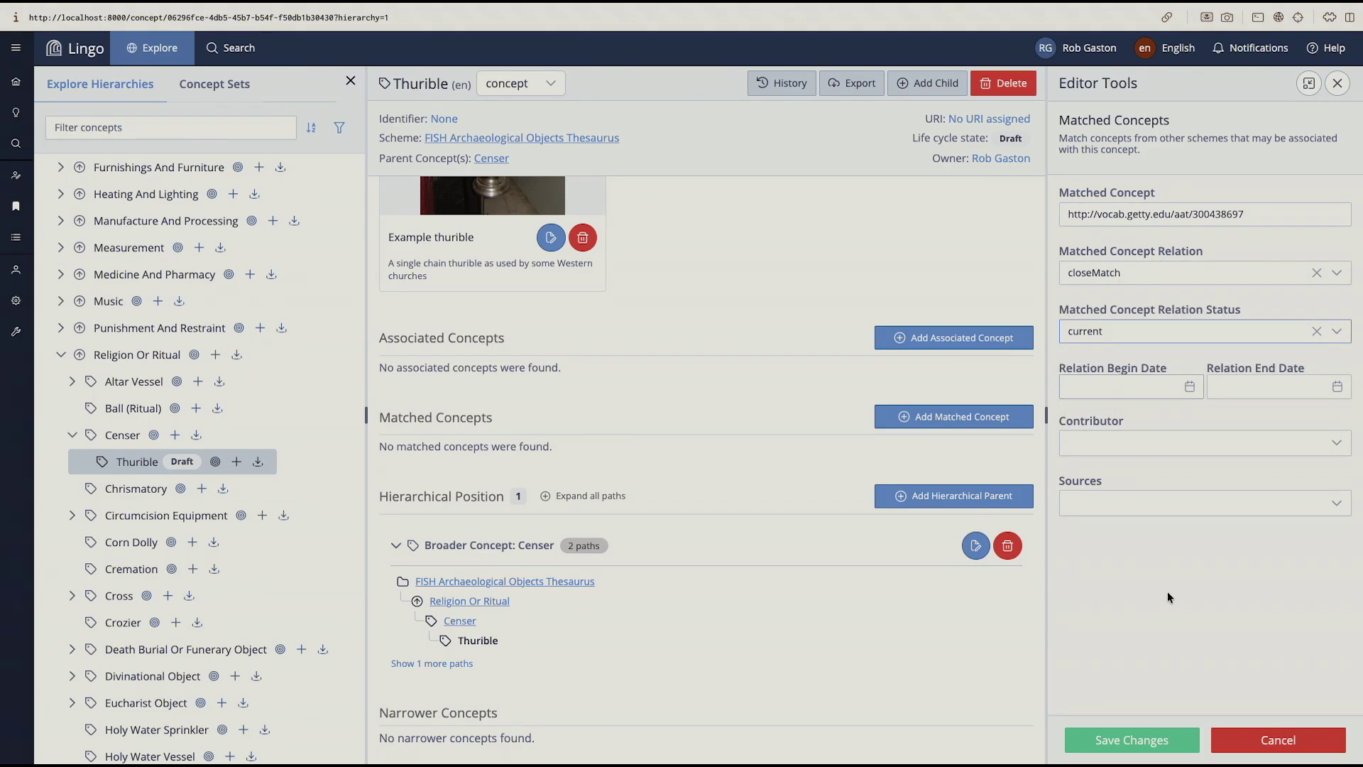
click(1143, 738)
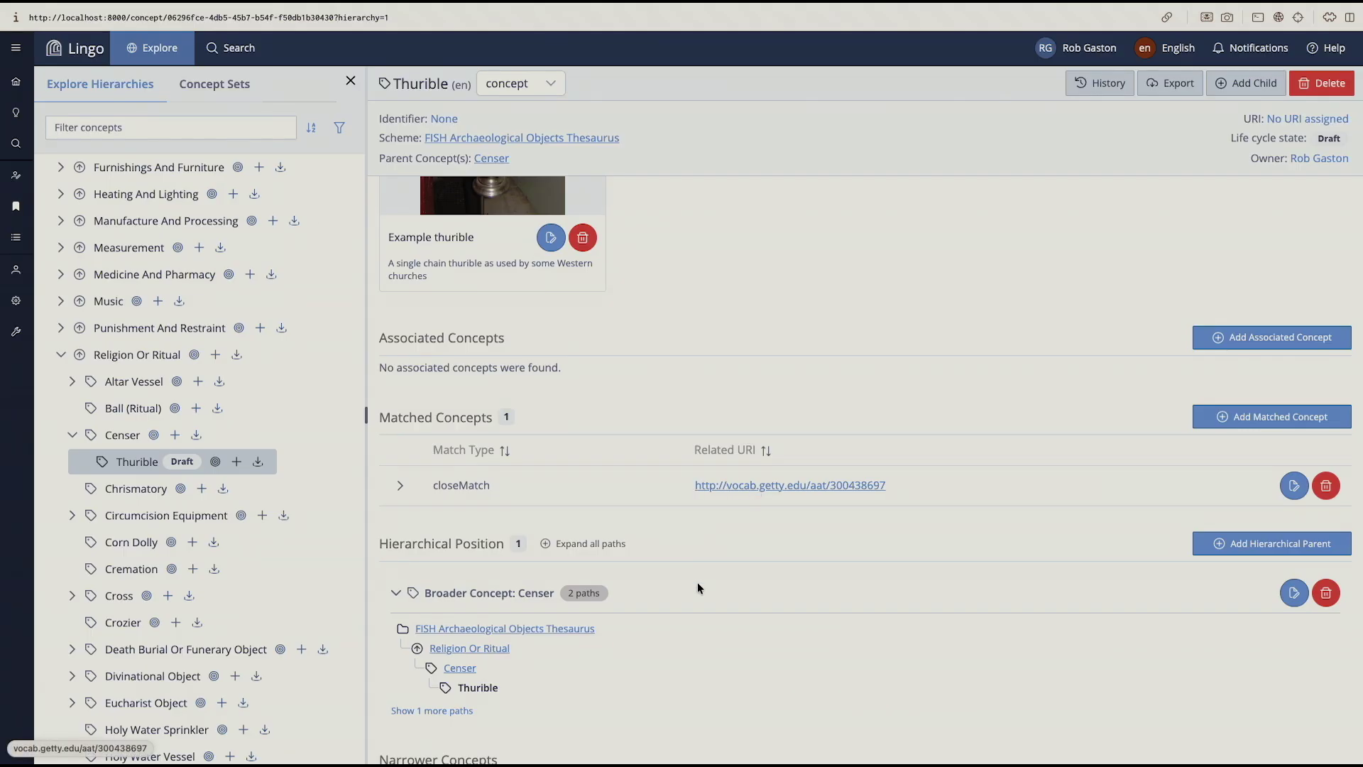
Step: Review Thurible's hierarchical position and its header details: life cycle state, URI and identifier
scroll(736, 581, down, 1)
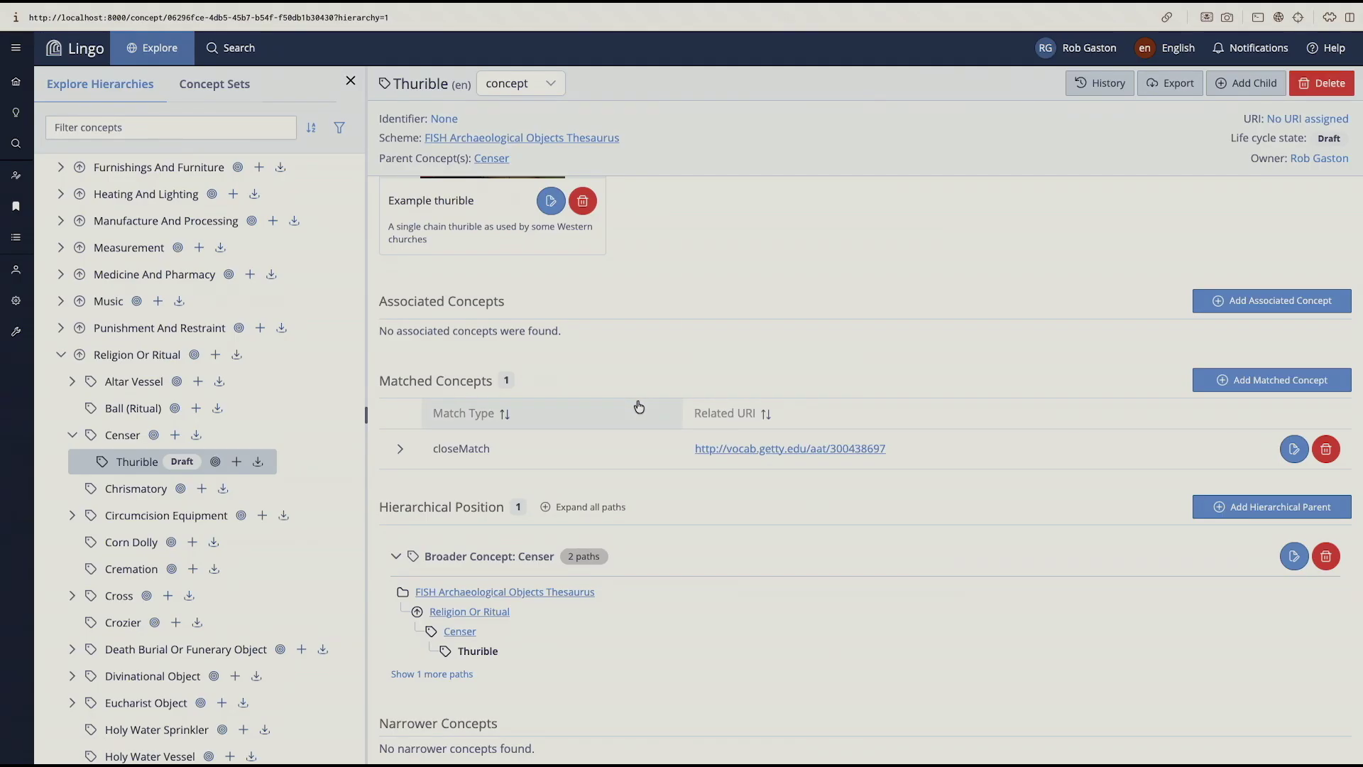
scroll(609, 397, up, 4)
scroll(646, 415, up, 3)
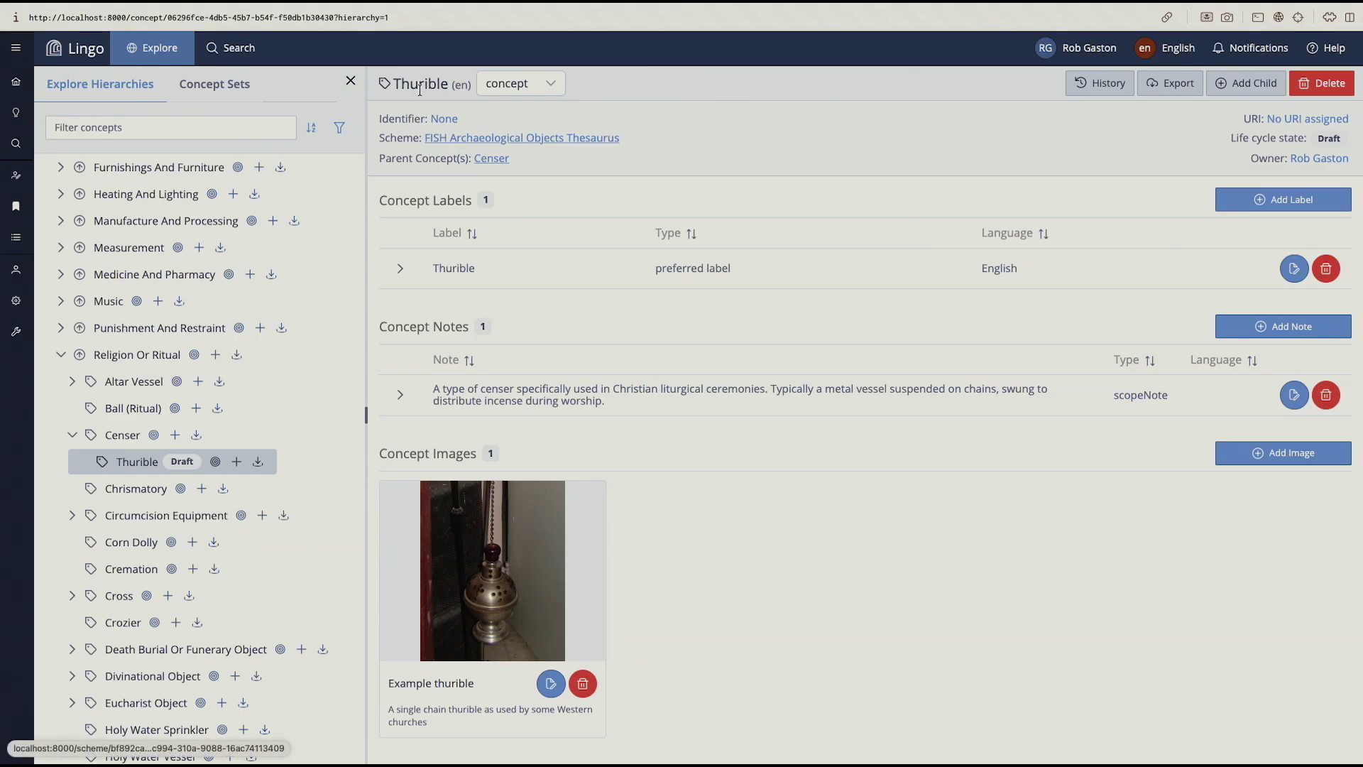
double_click(1331, 138)
drag(1232, 139, 1337, 119)
click(1258, 118)
click(1013, 145)
drag(466, 115, 372, 123)
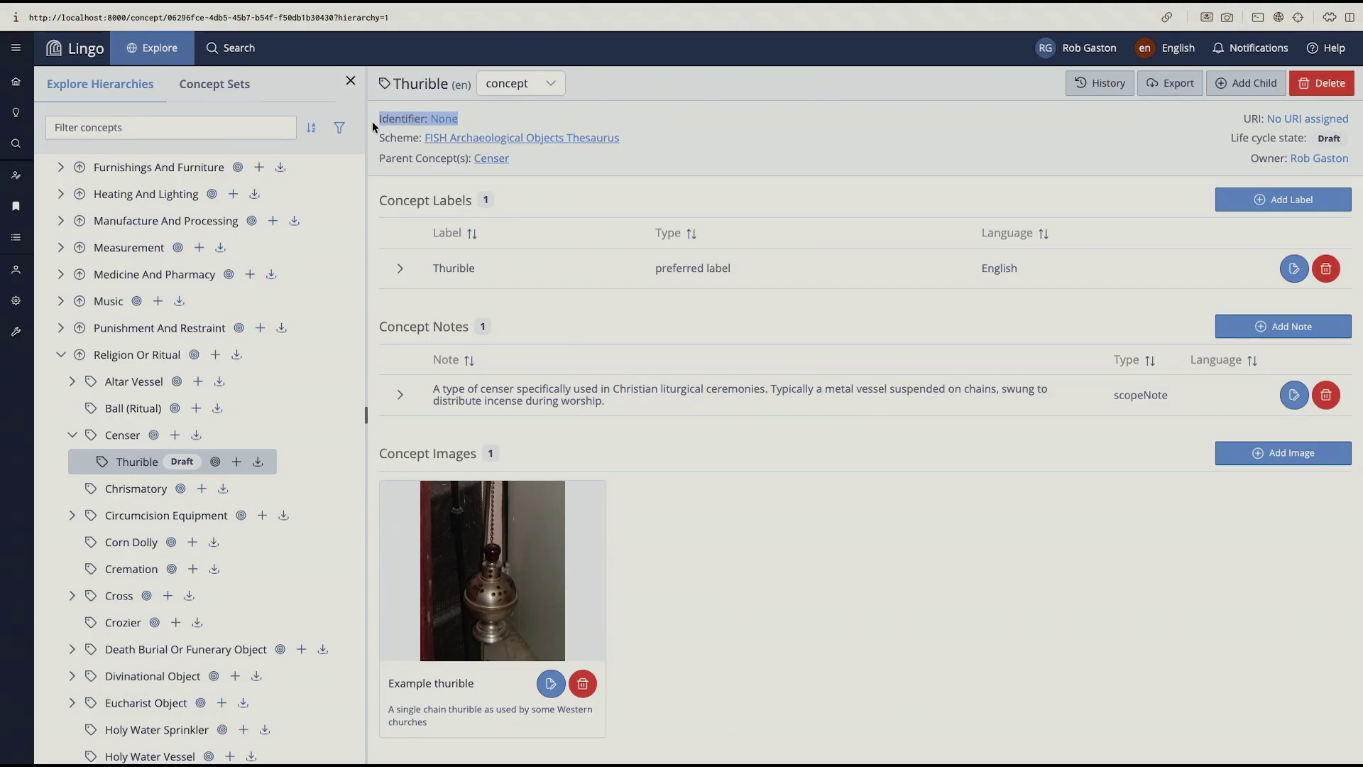
click(912, 133)
Step: Open Thurible's parent scheme, FISH Archaeological Objects Thesaurus, and publish it
scroll(219, 274, up, 5)
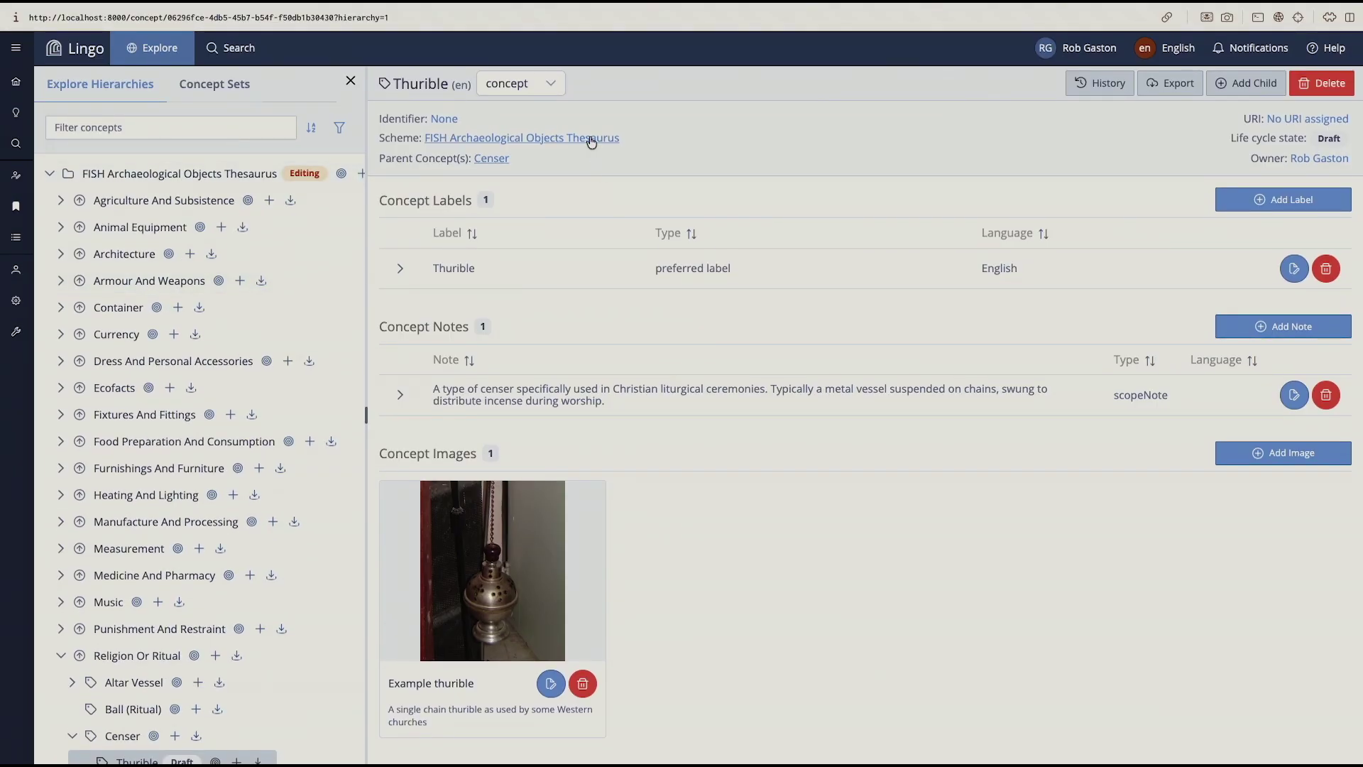
click(607, 139)
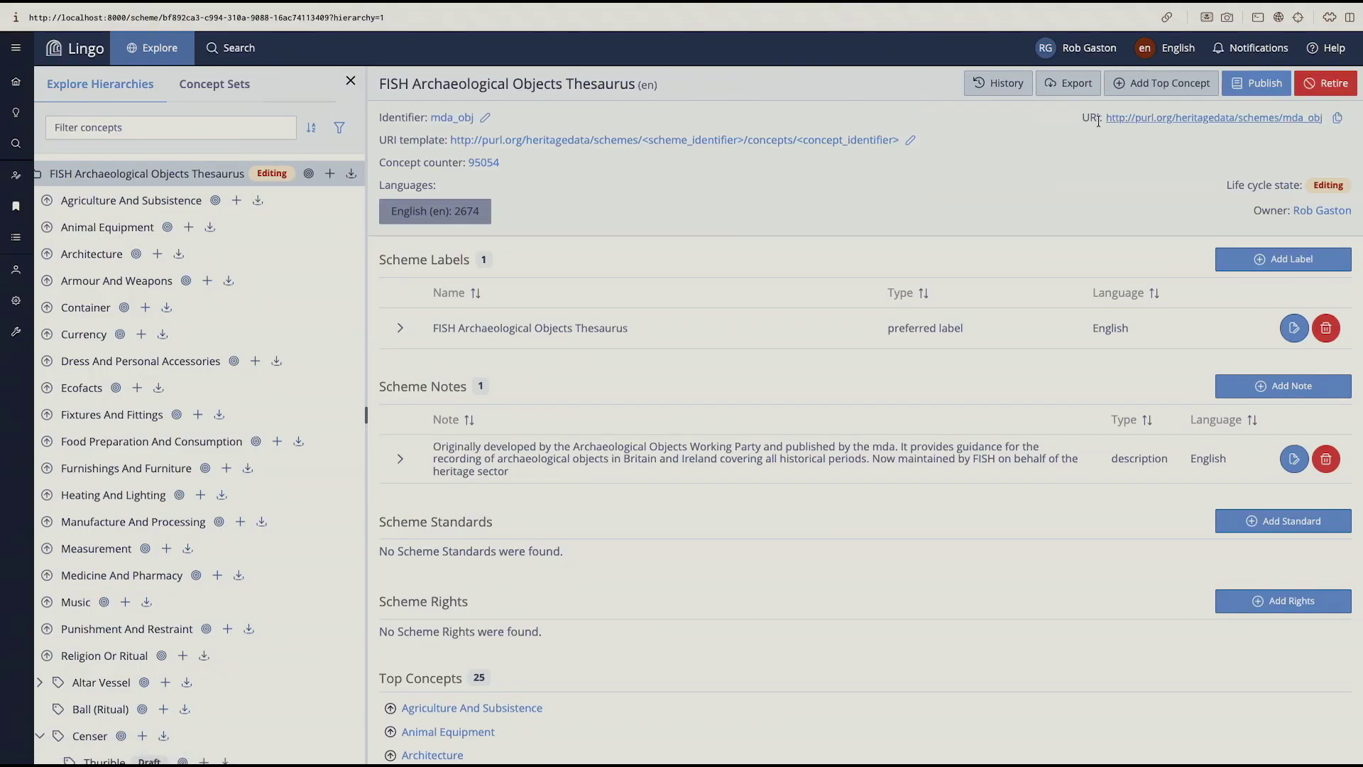
click(1250, 86)
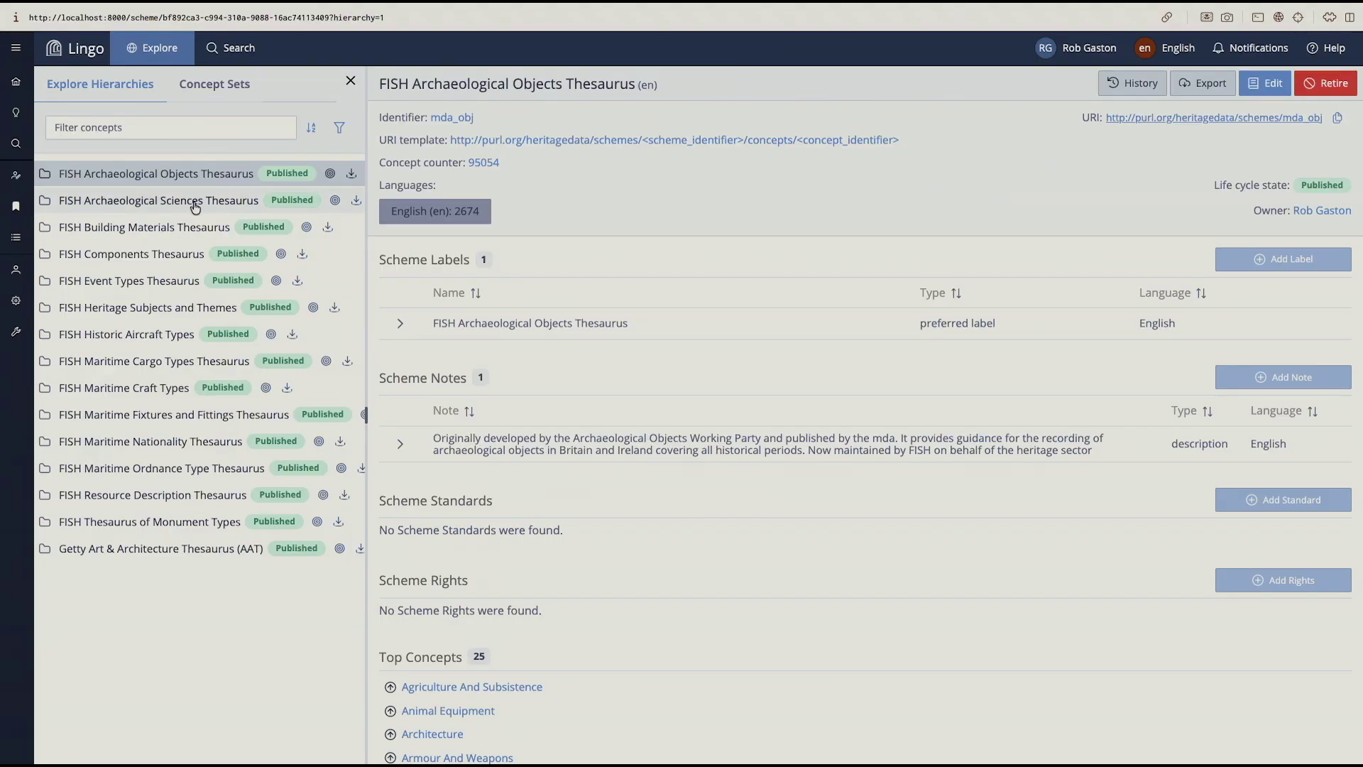
Step: Search for "thurible" and open the Thurible concept from the FISH Archaeological Objects Thesaurus
click(240, 61)
text(thurible)
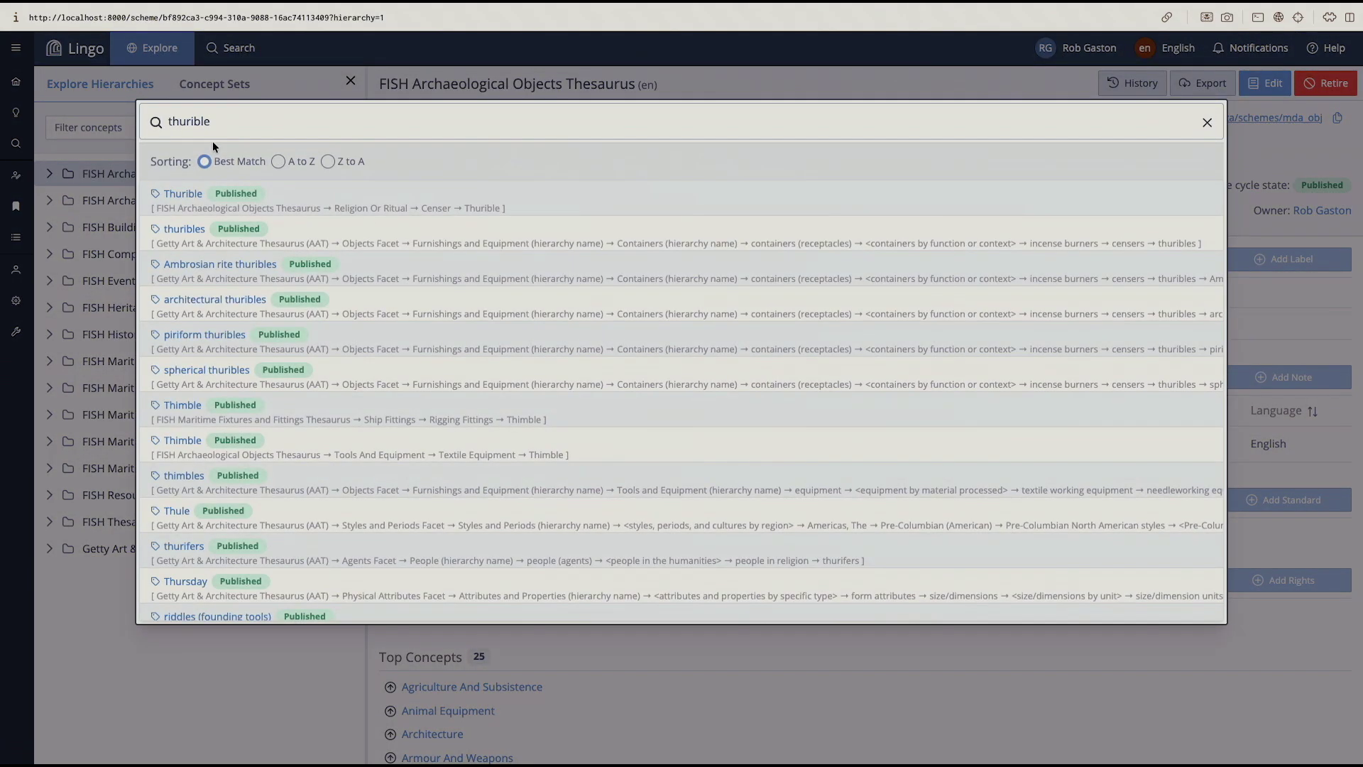
click(237, 207)
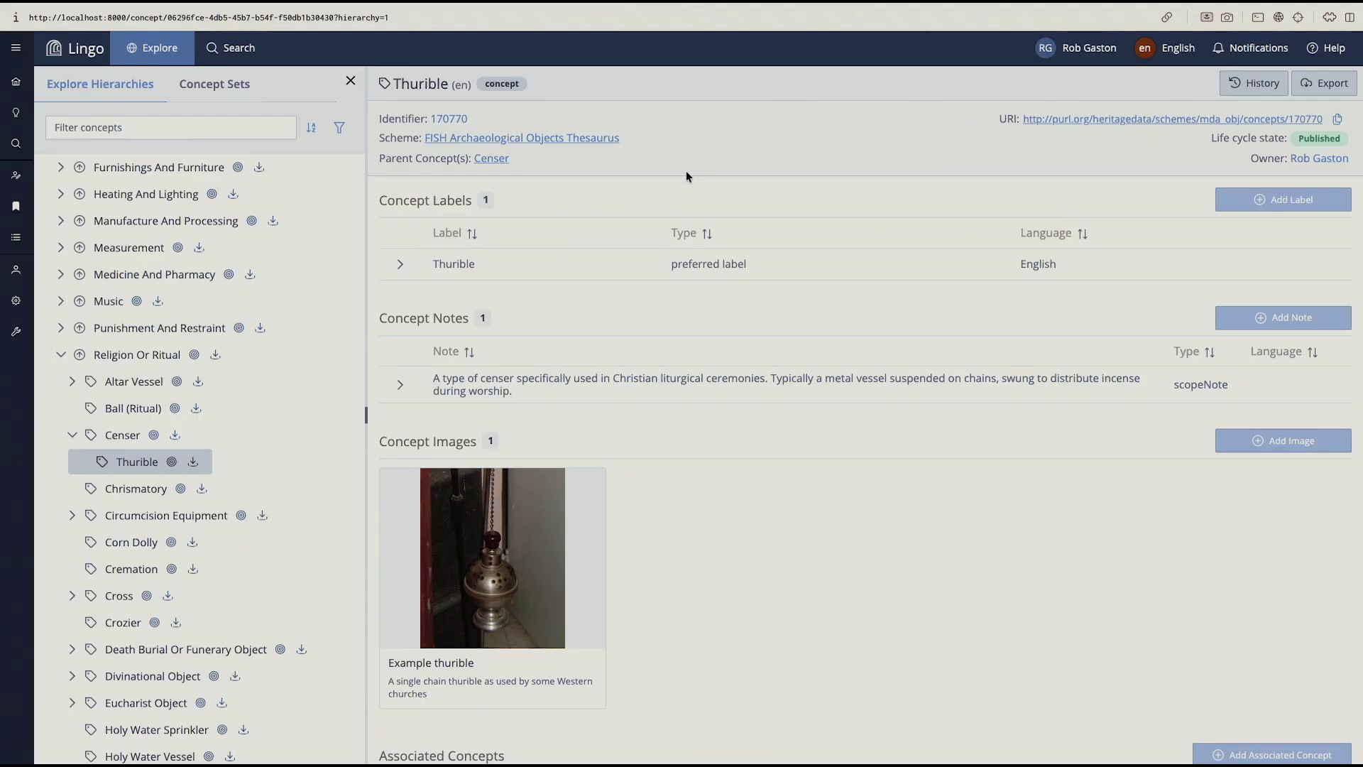
Step: Export the whole FISH Archaeological Objects Thesaurus in SKOS/XML format without a custom file name, and open the notifications
click(595, 139)
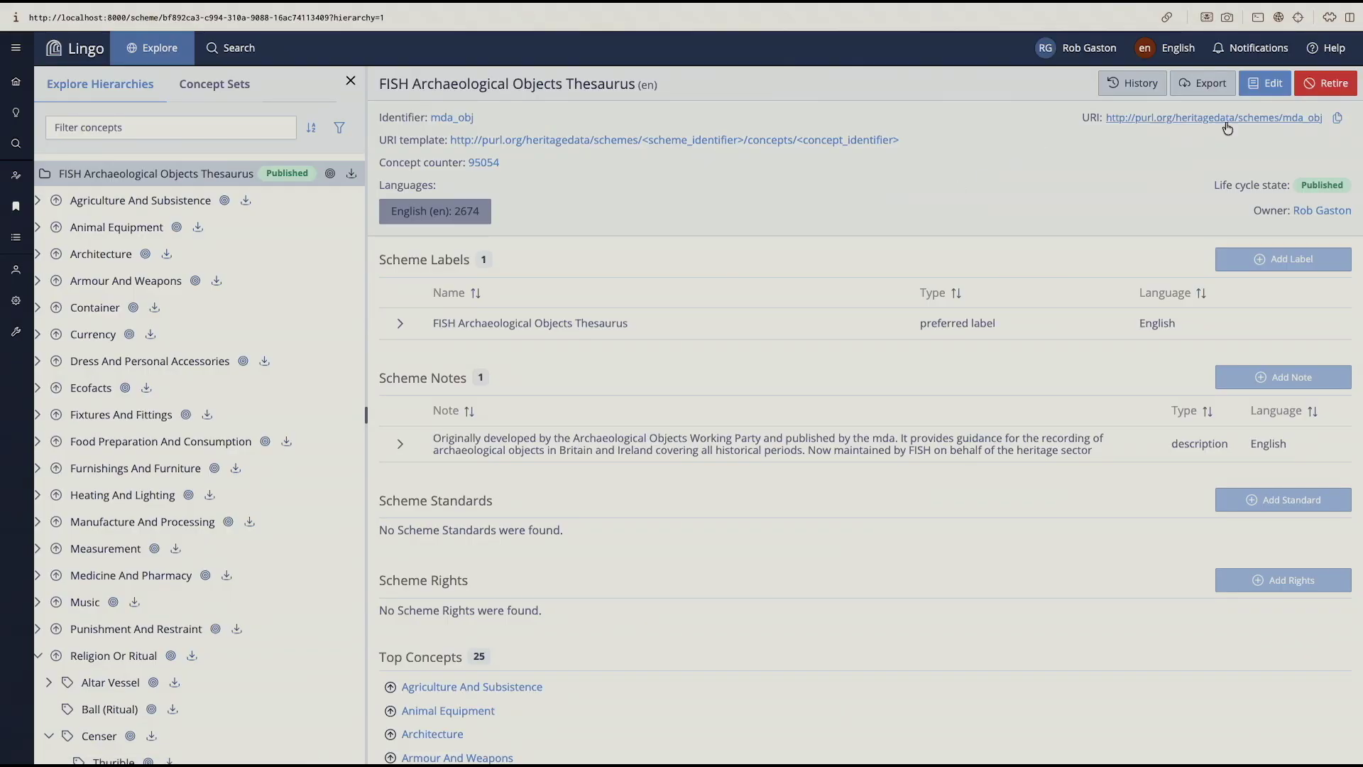
click(1209, 84)
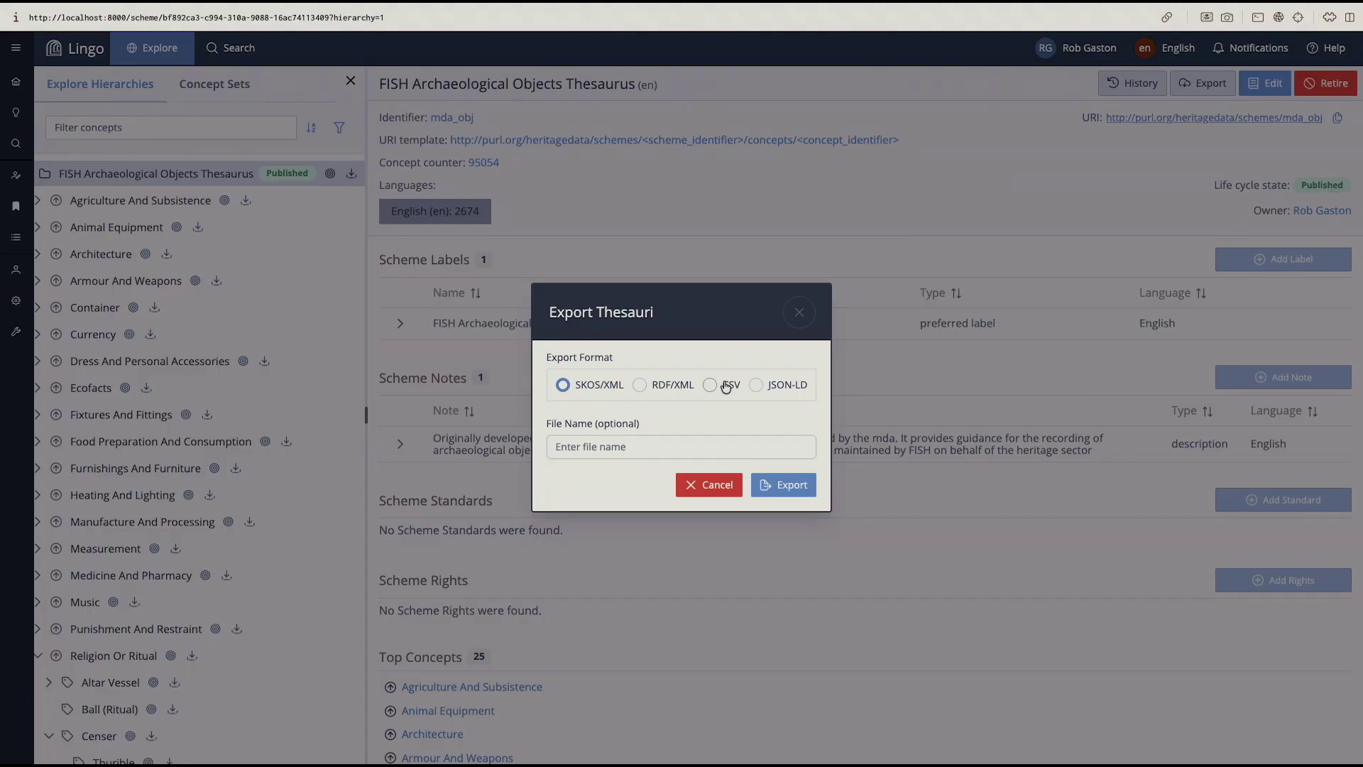
click(667, 448)
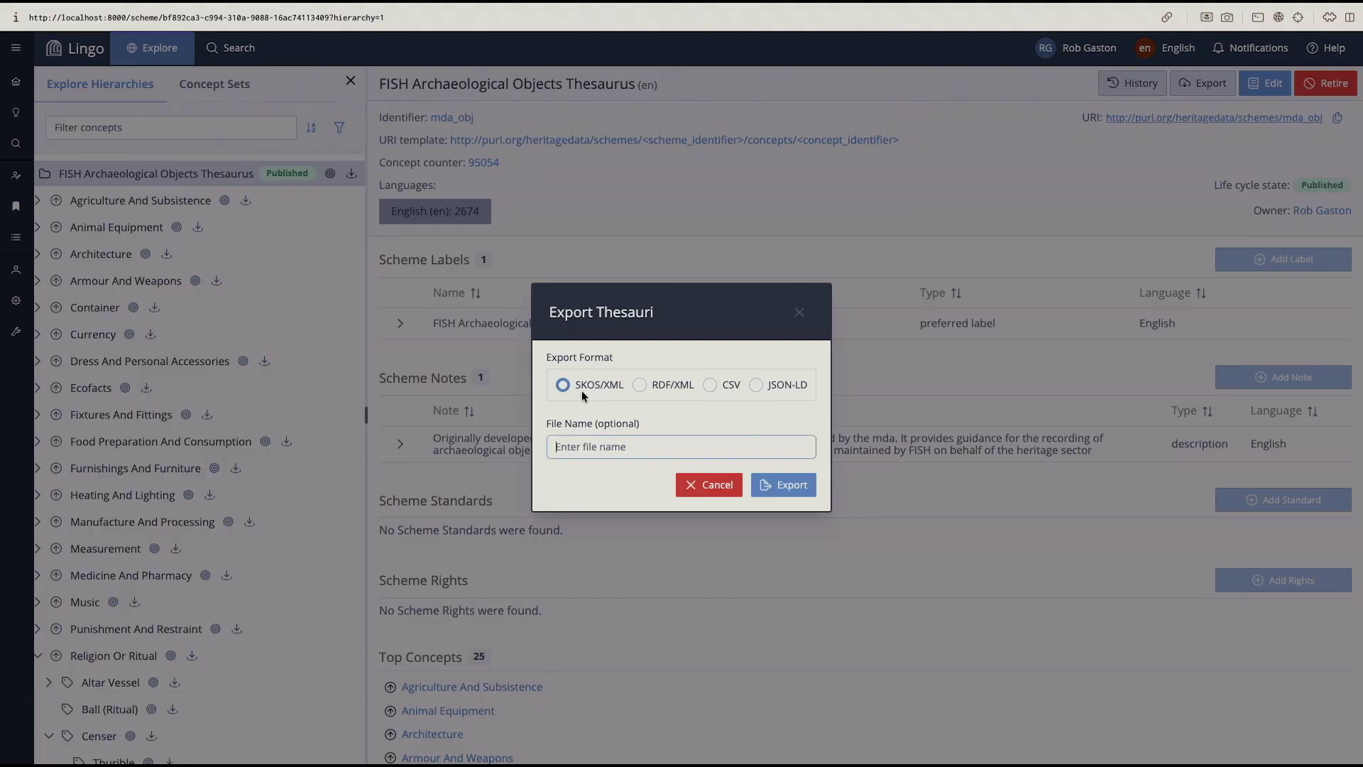
click(785, 485)
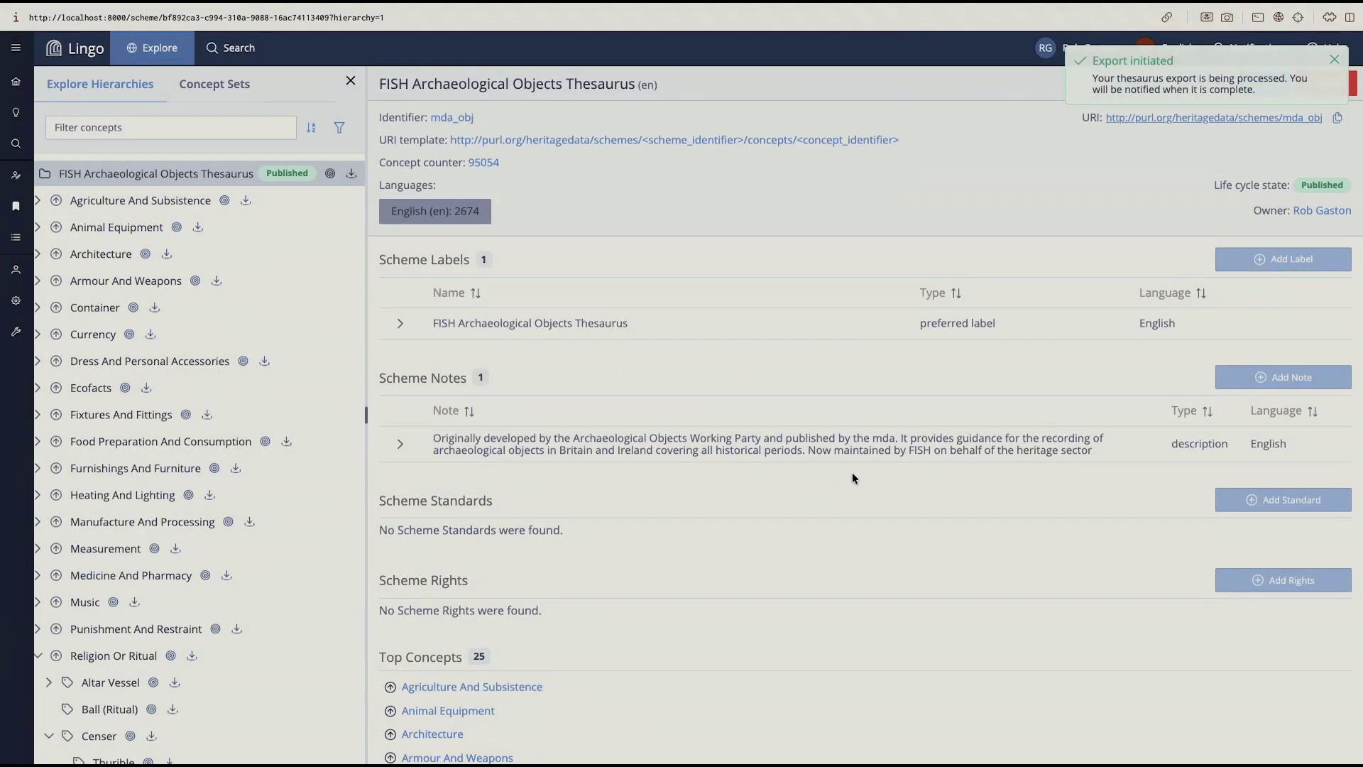
click(1334, 61)
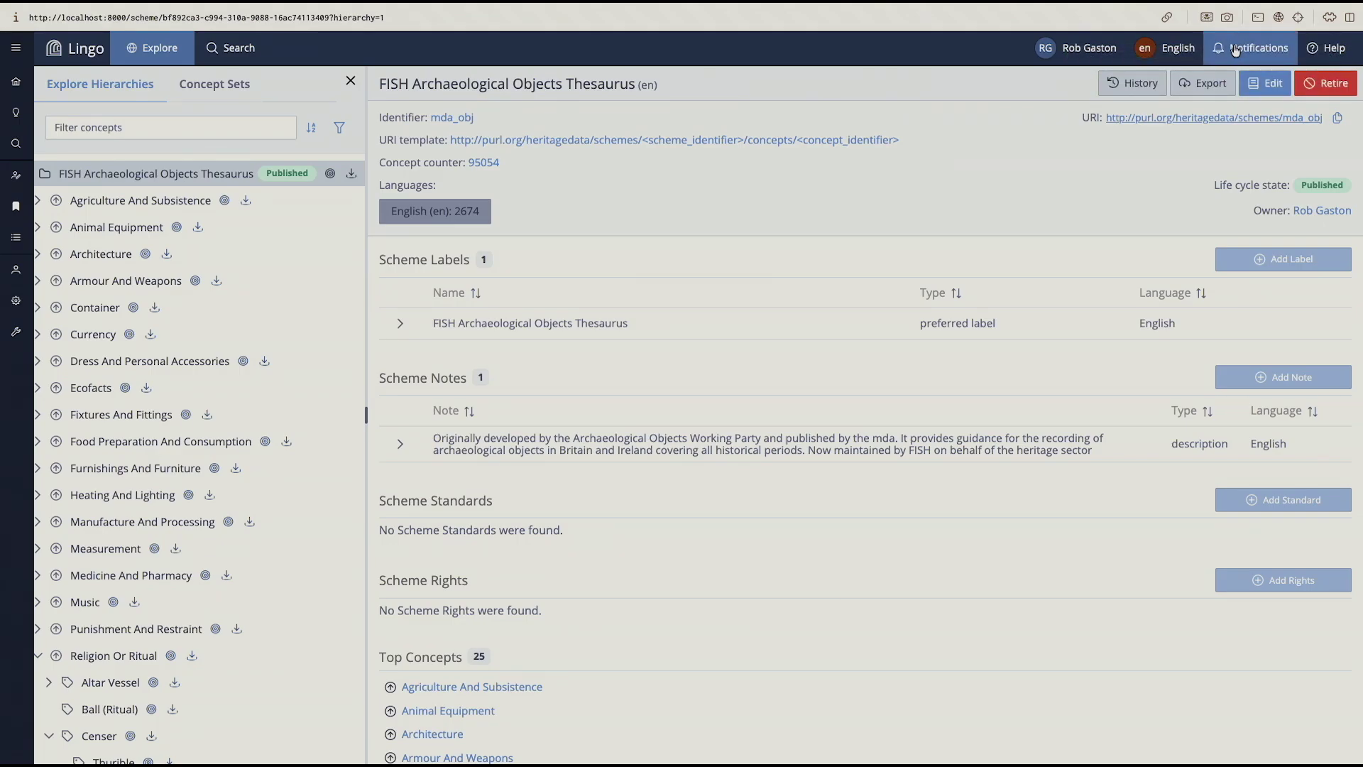
click(1236, 49)
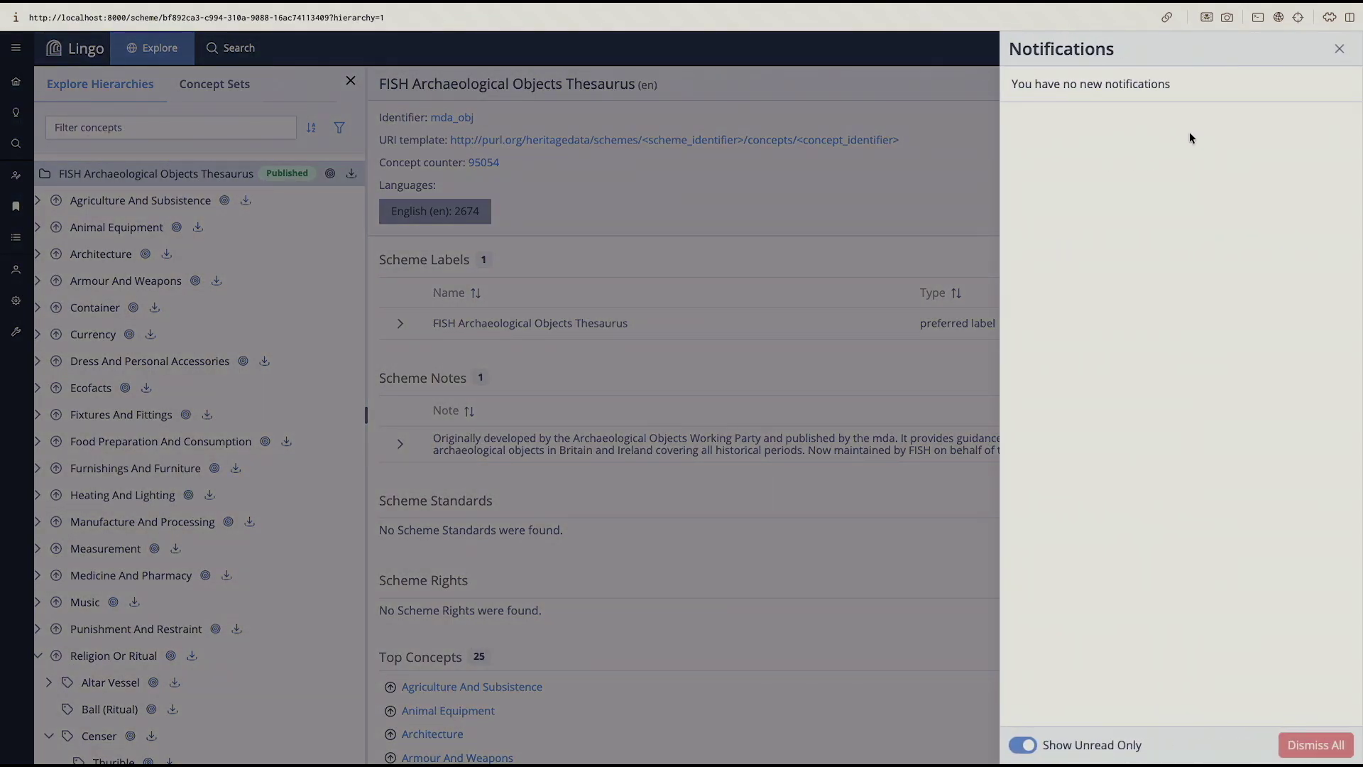